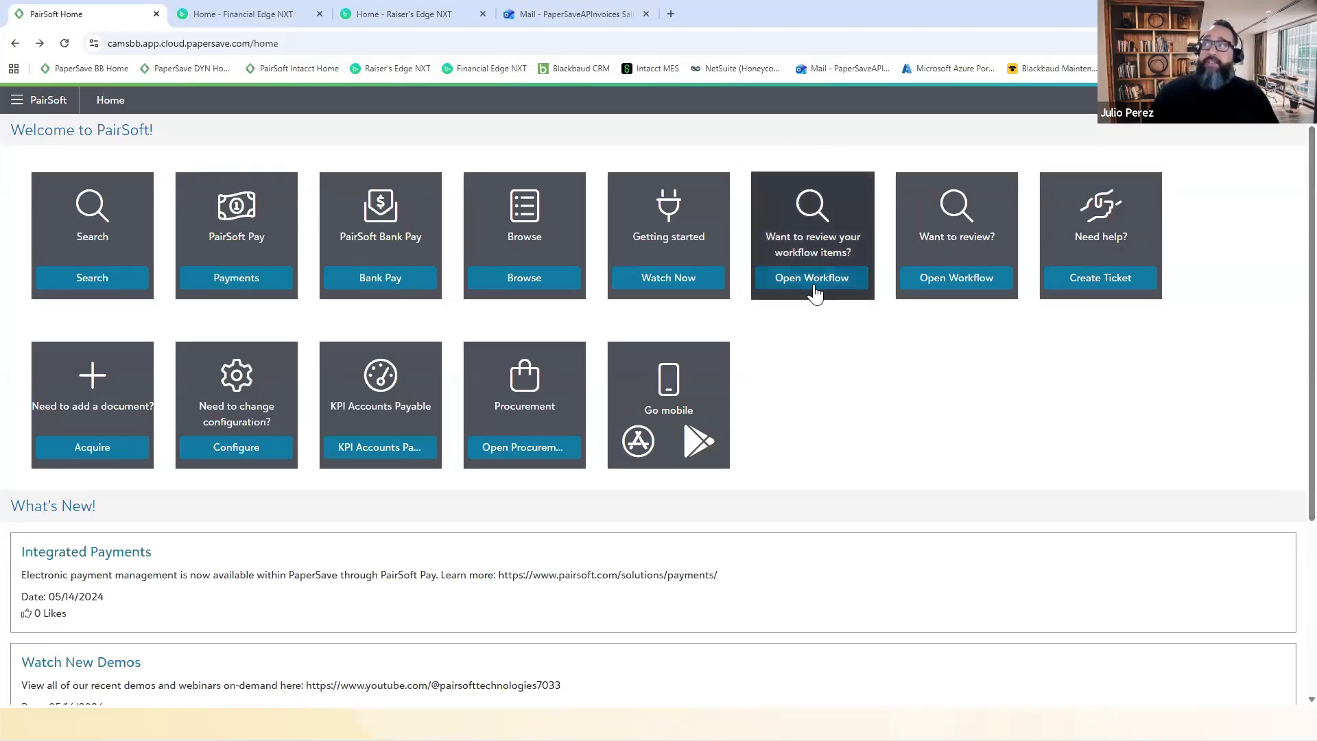
Step: Open the workflow items and start a new document, checking the upload file picker without choosing a file
left_click(816, 285)
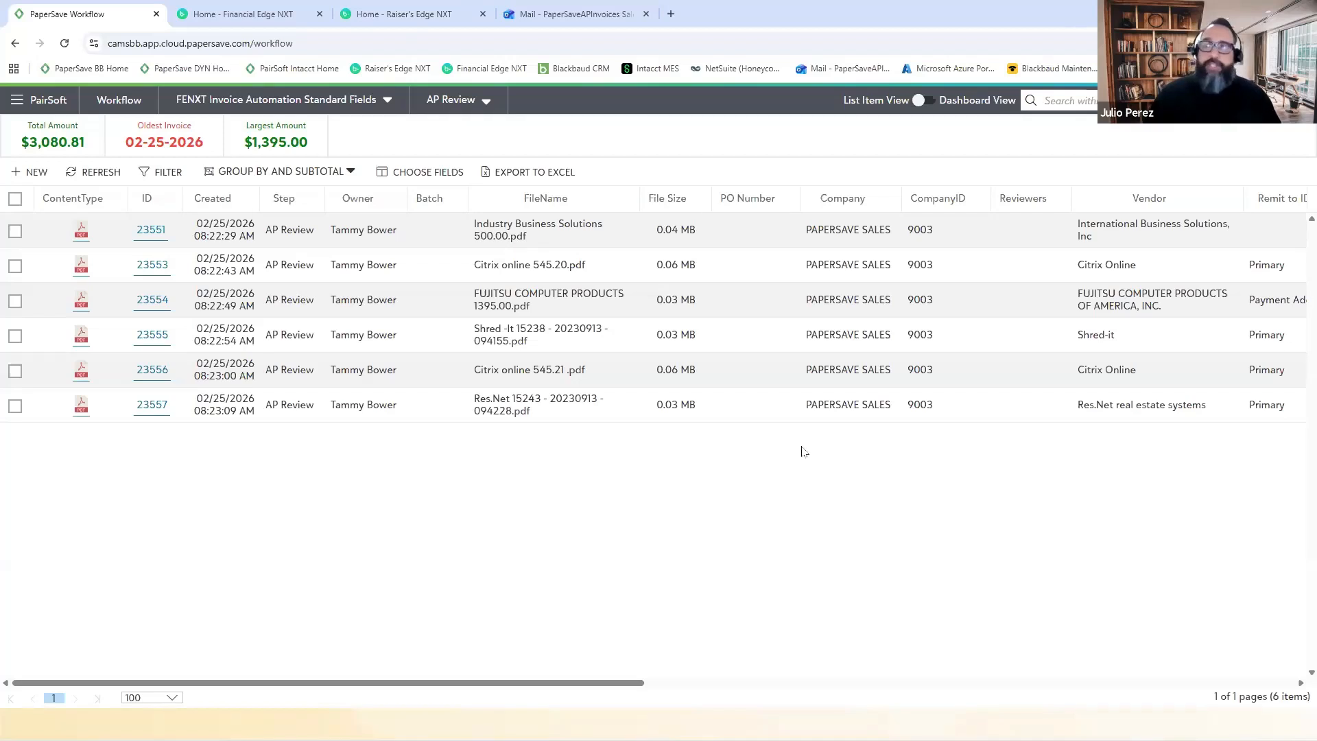
left_click(30, 176)
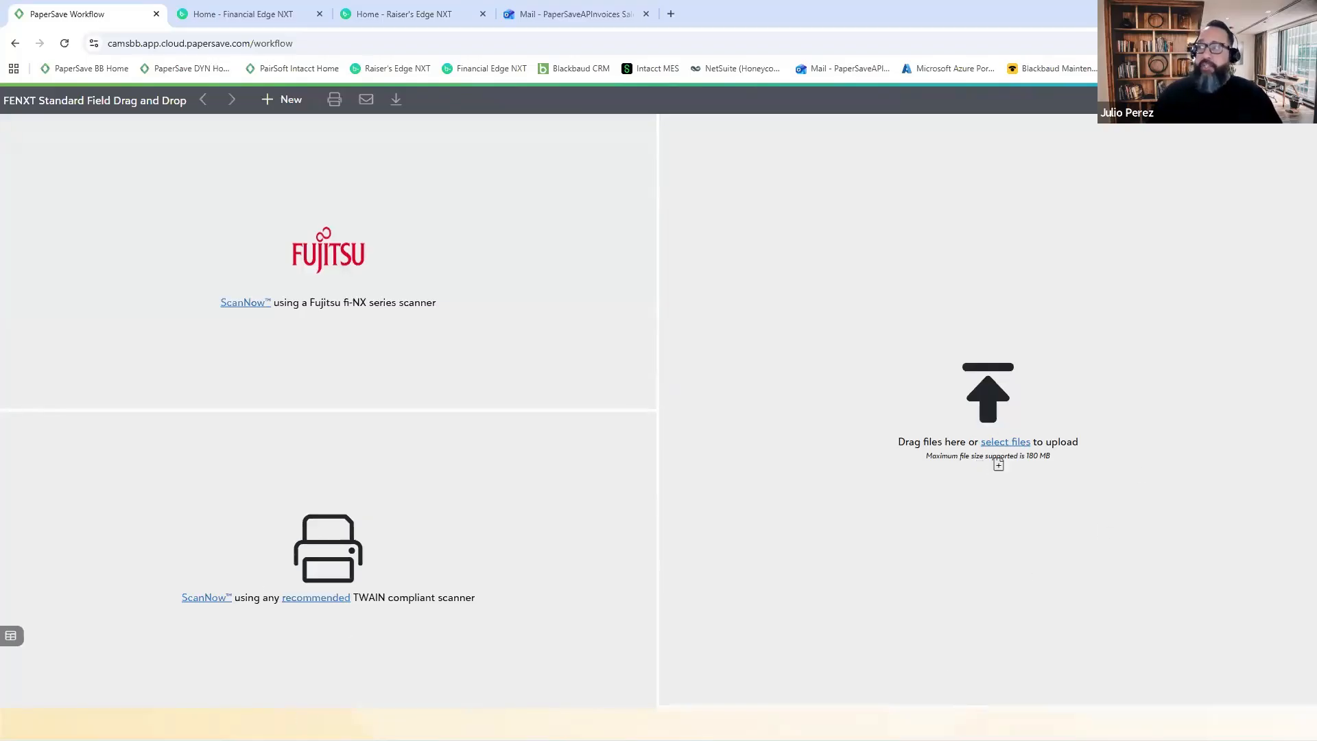
left_click(989, 446)
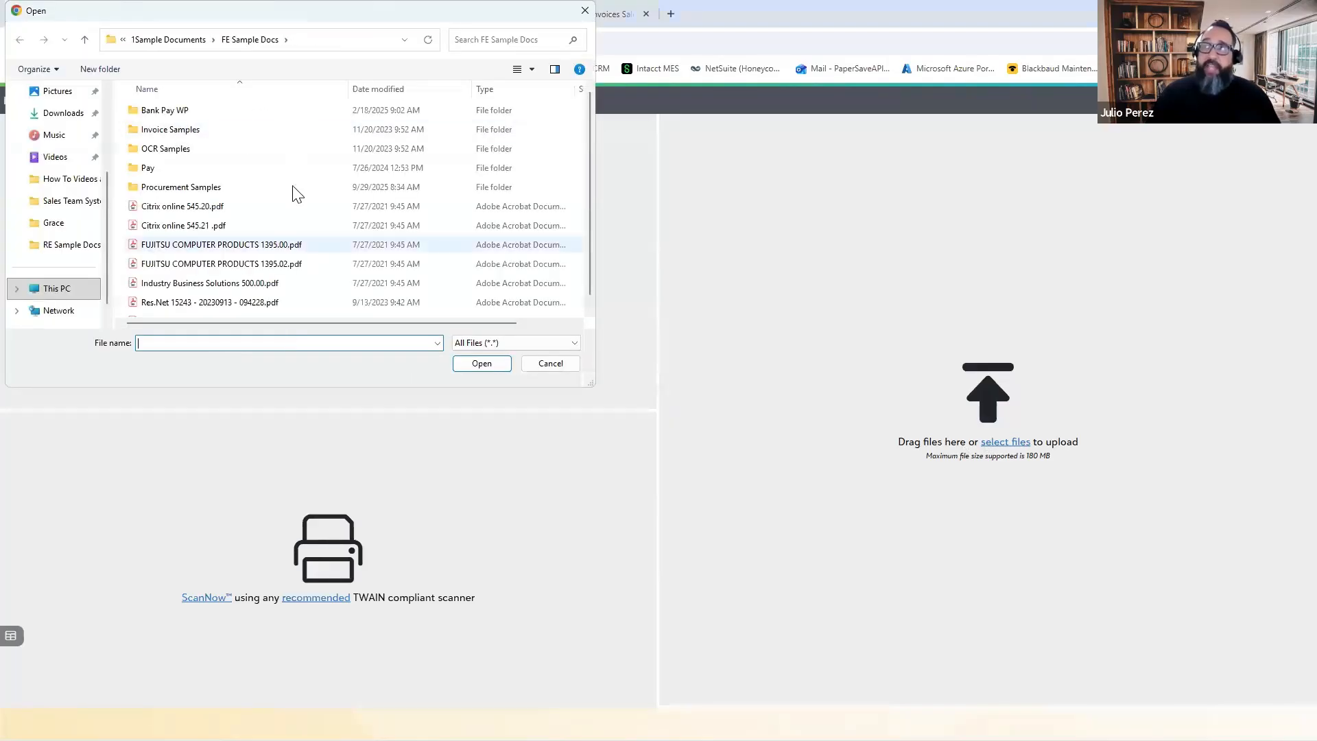
left_click(555, 366)
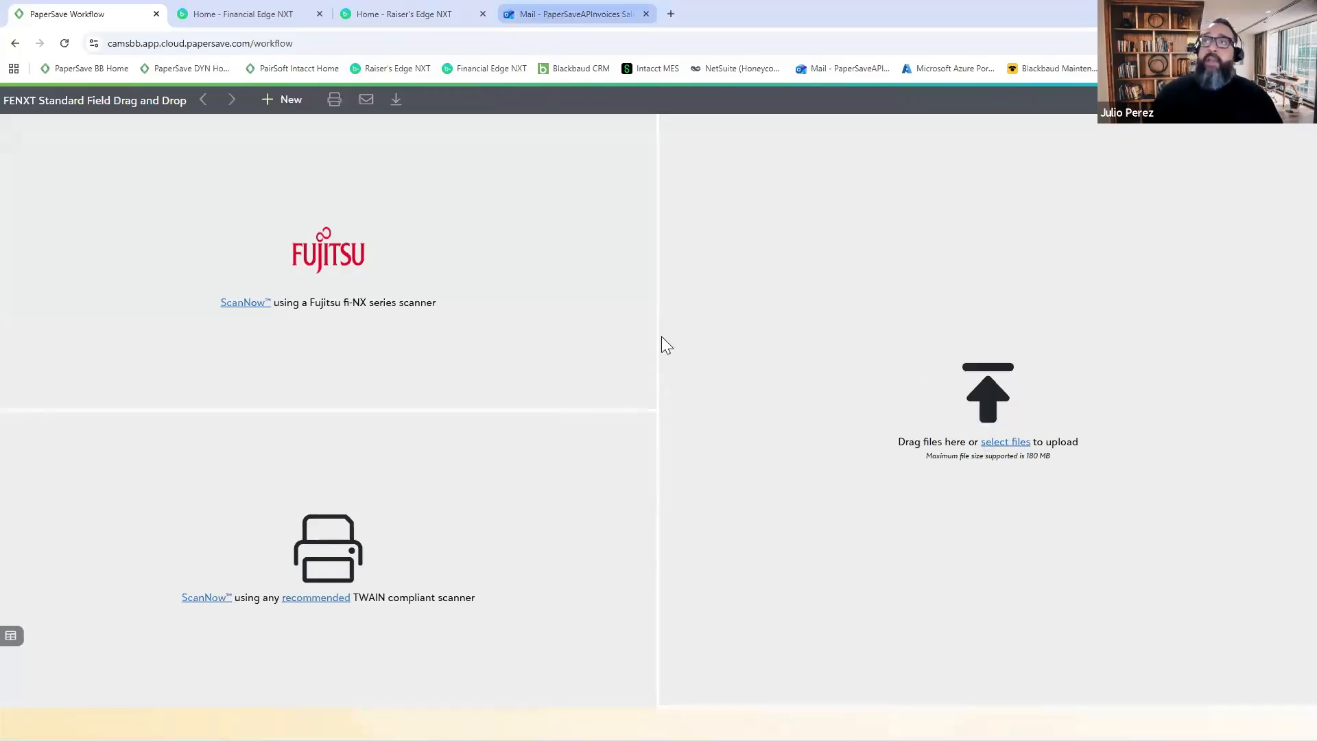
Step: Look through the workflow review request emails in the Outlook inbox
scroll(467, 336, "down", 3)
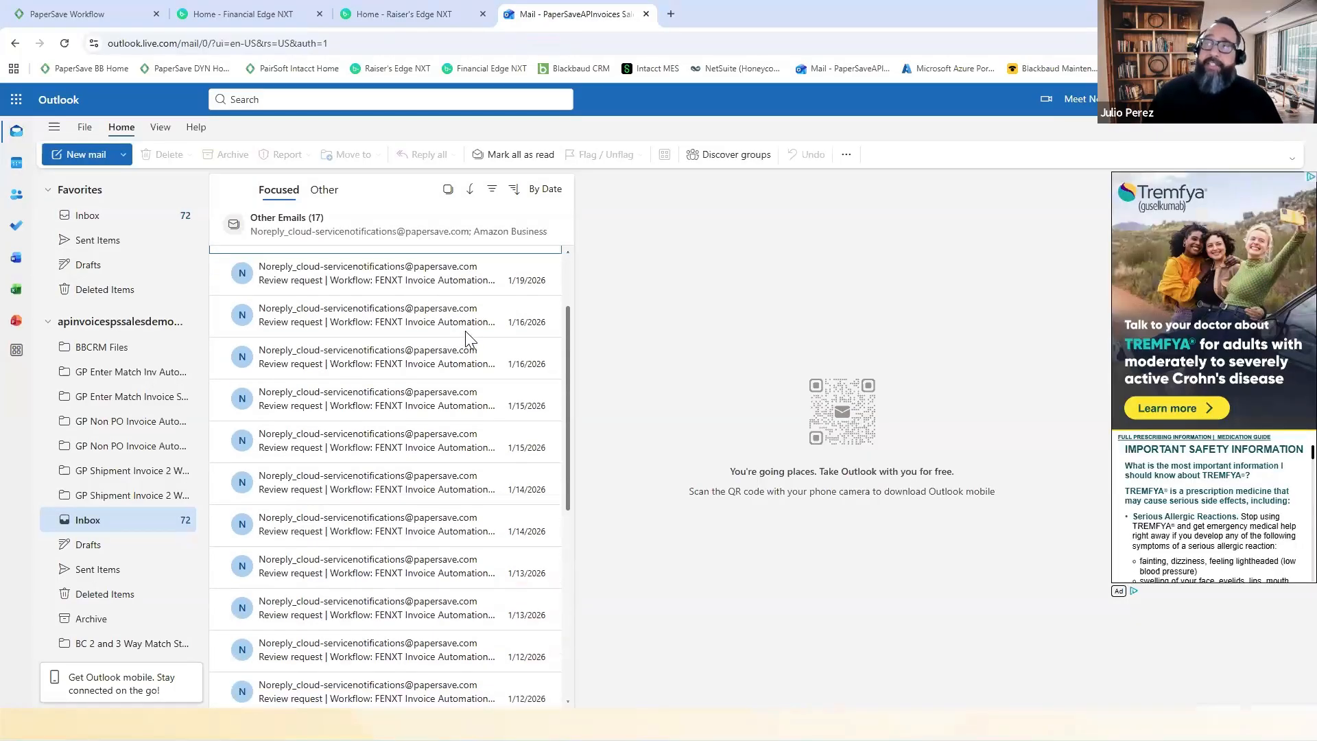
scroll(466, 338, "up", 1)
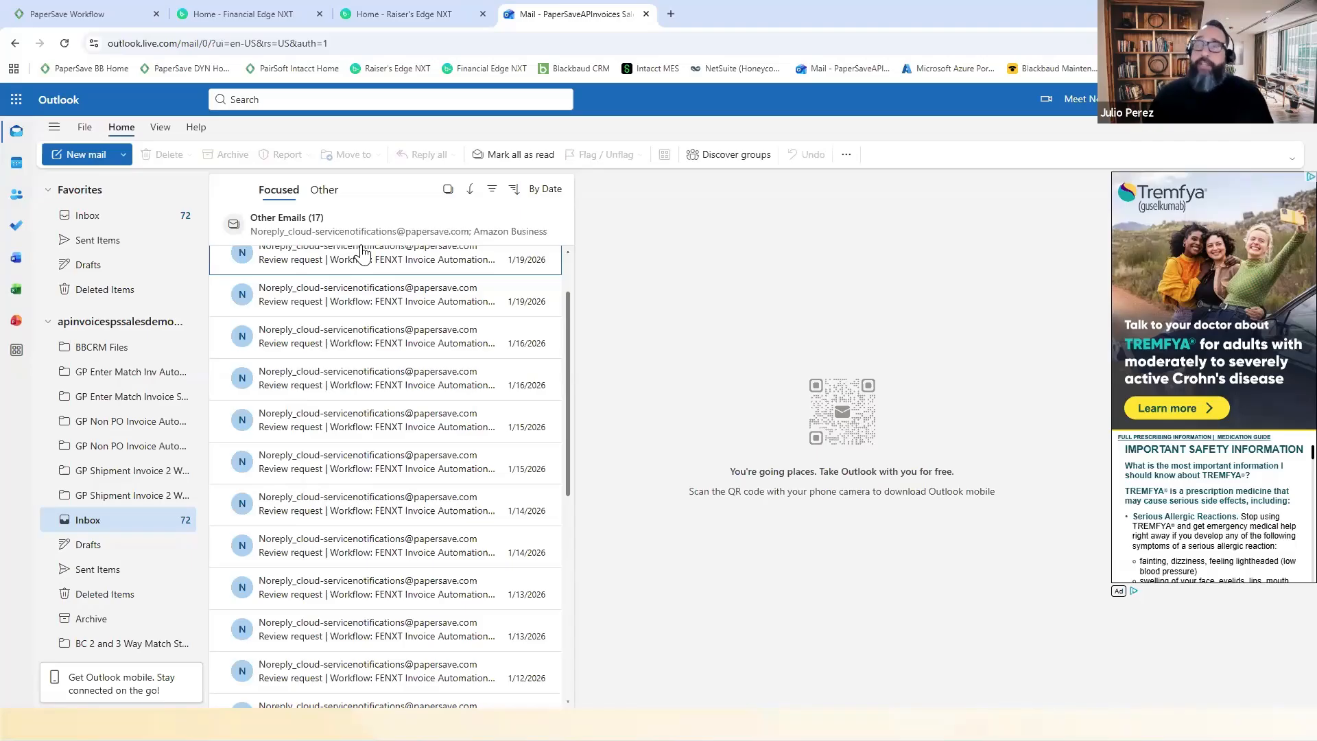
left_click(96, 16)
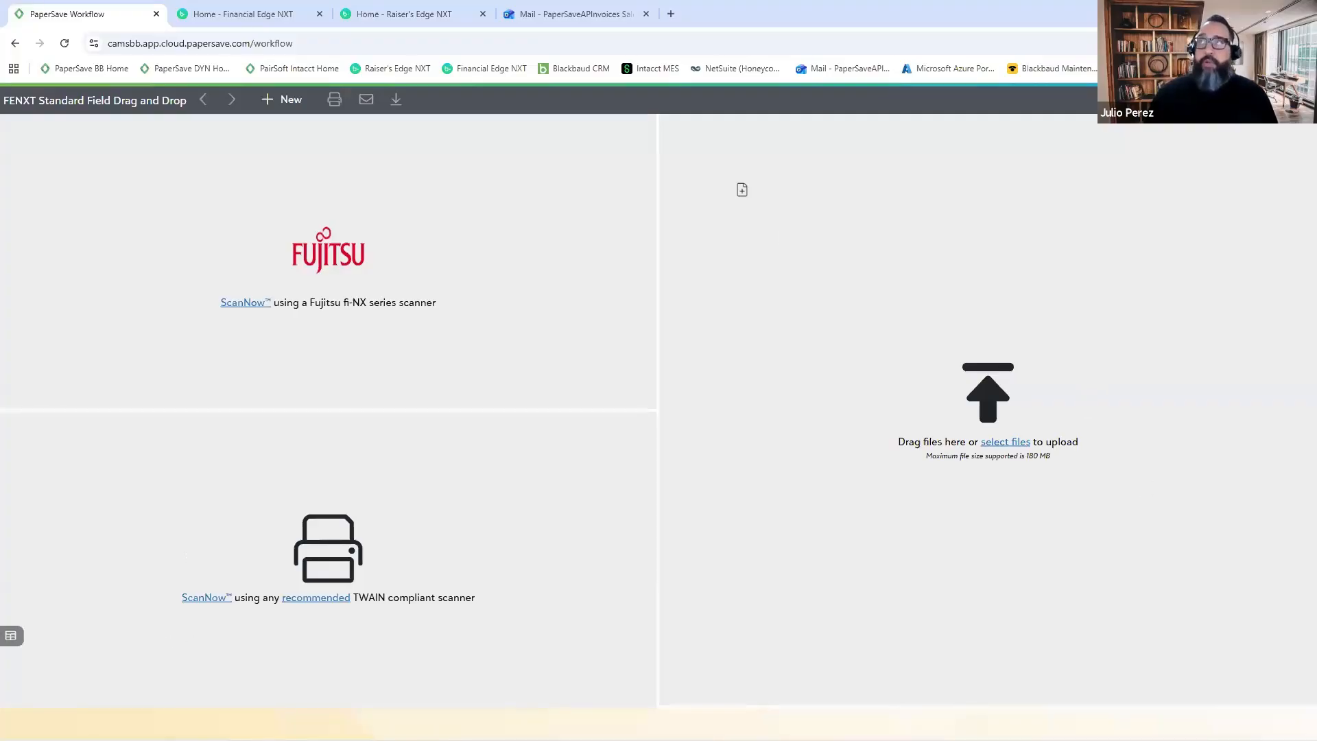
left_click(597, 18)
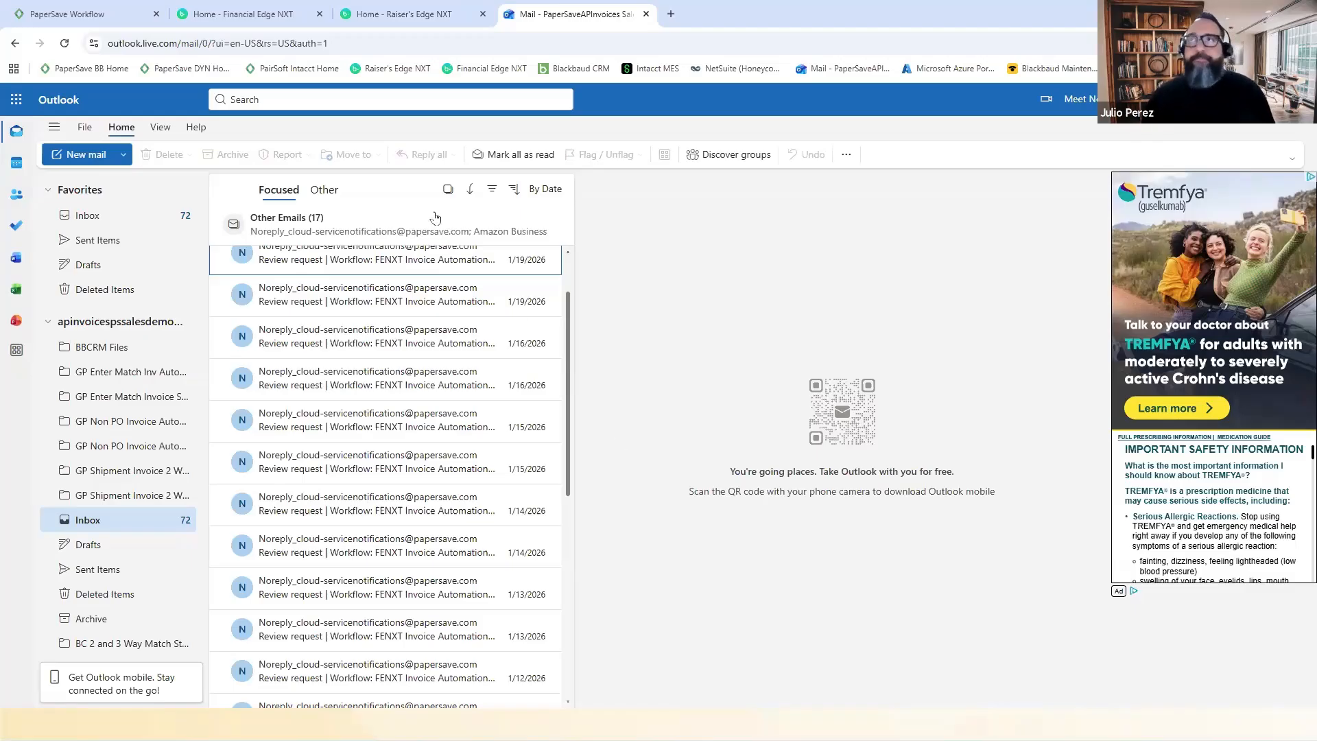
Step: Switch back to PaperSave and upload the sample invoices from Citrix online 545.20.pdf through Shred -It 15238 - 20230913 - 094155.pdf
left_click(90, 14)
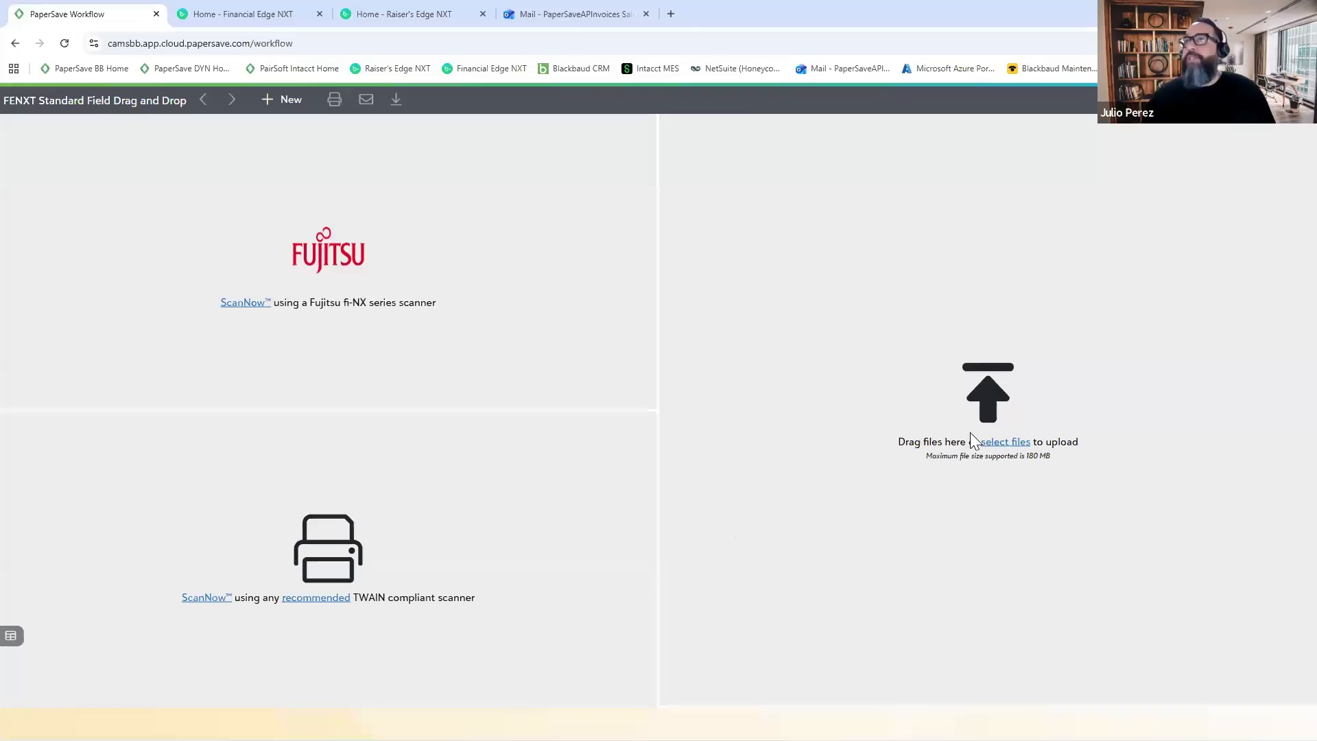
left_click(871, 437)
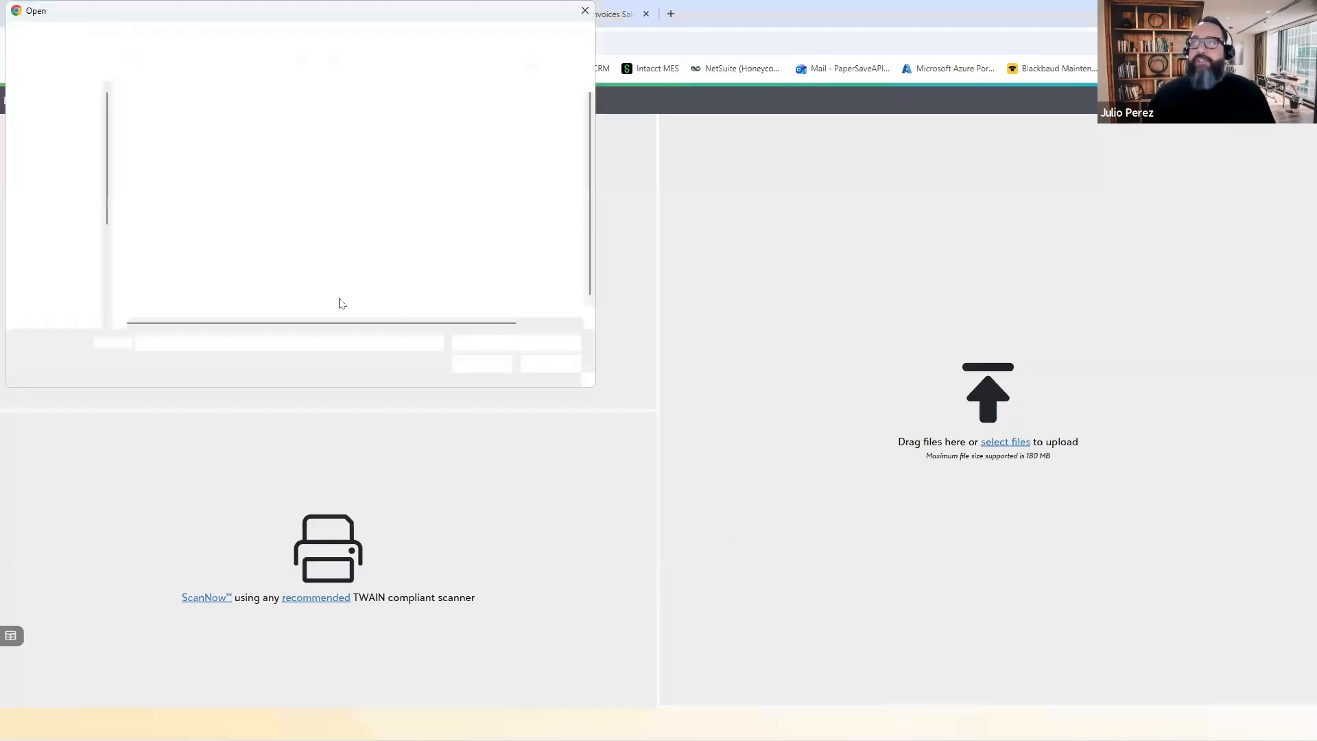
left_click(212, 210)
scroll(236, 322, "down", 1)
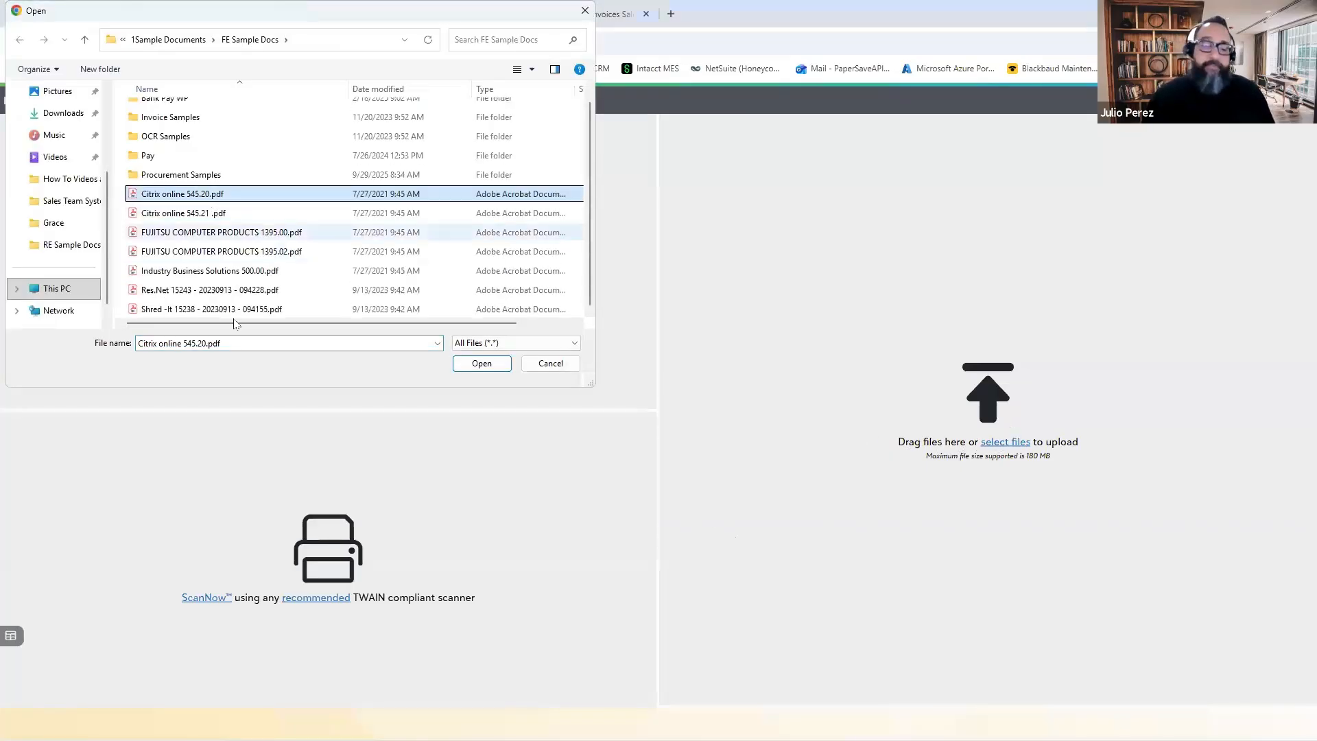
left_click(273, 309, "shift")
left_click(481, 364)
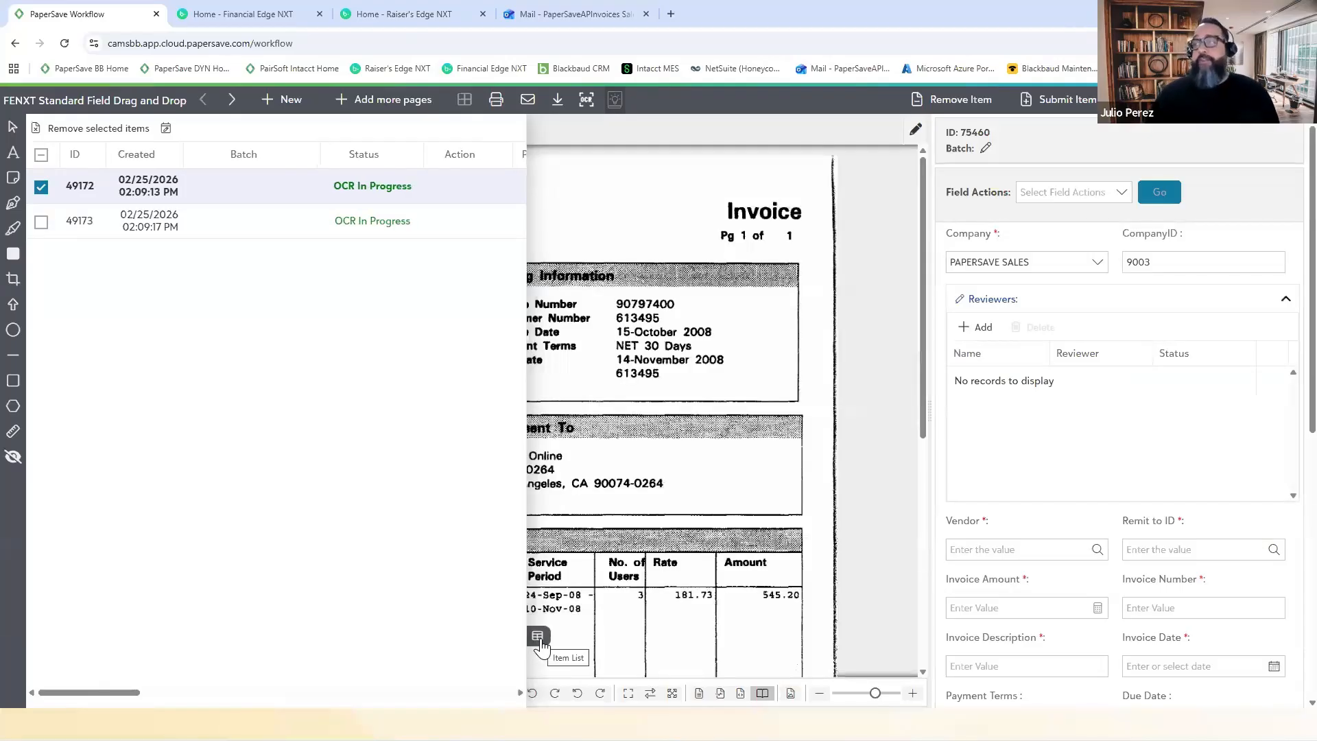
Step: Examine the fields extracted from the Citrix Online invoice, down to its Office Supplies distribution line
scroll(1079, 480, "down", 2)
scroll(1074, 480, "down", 2)
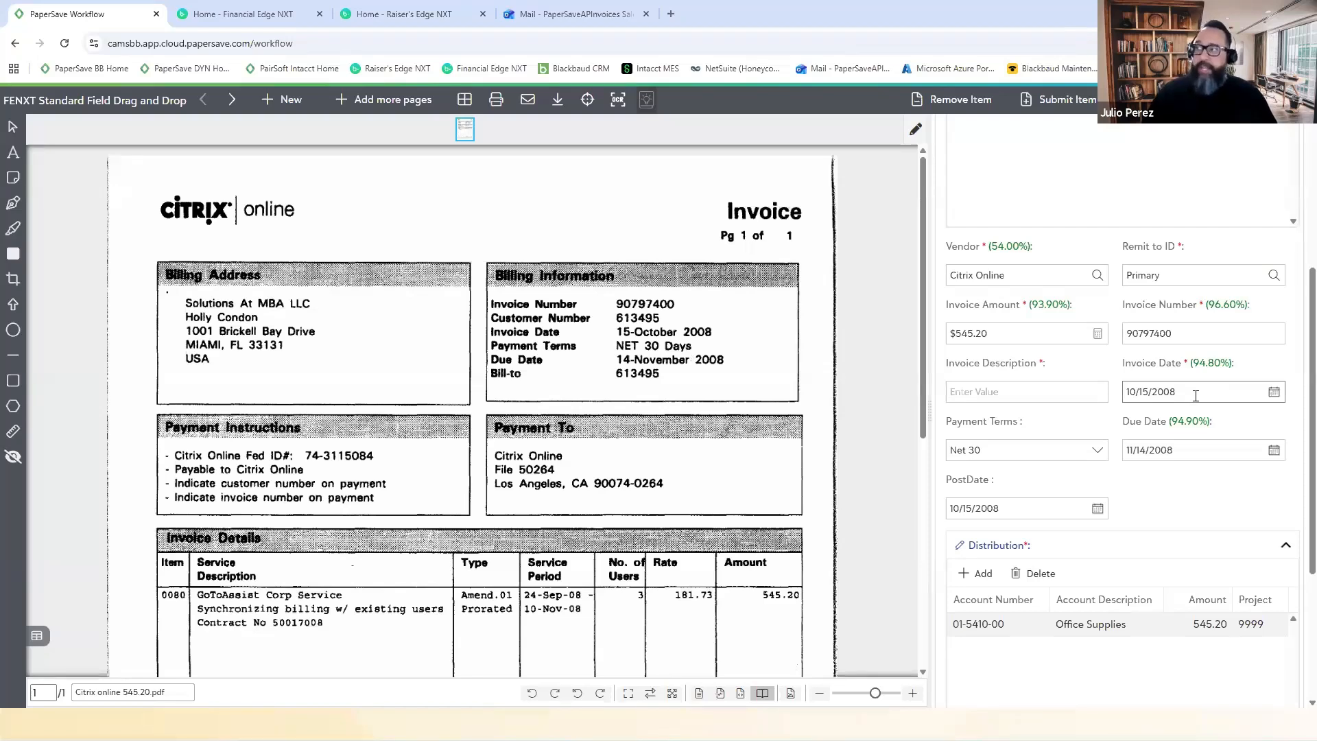
scroll(1196, 396, "down", 1)
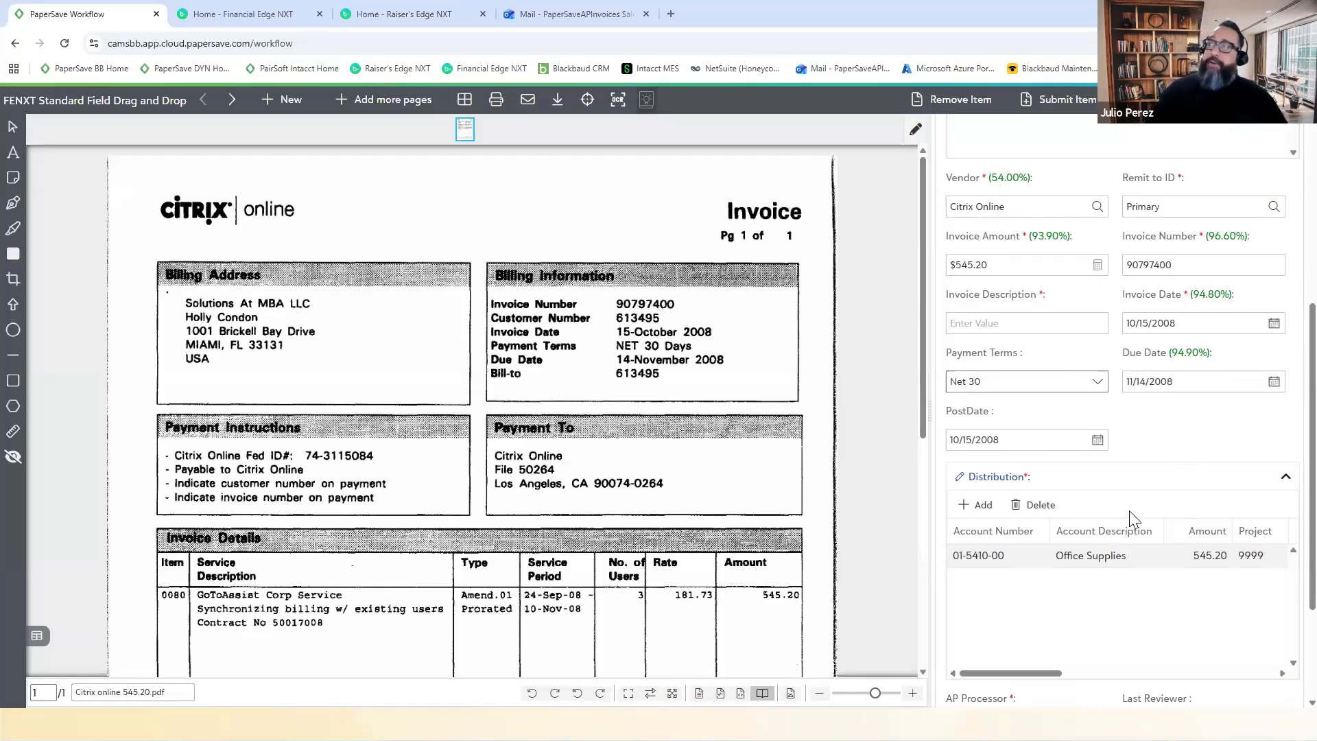
scroll(1129, 510, "down", 1)
left_click(1036, 487)
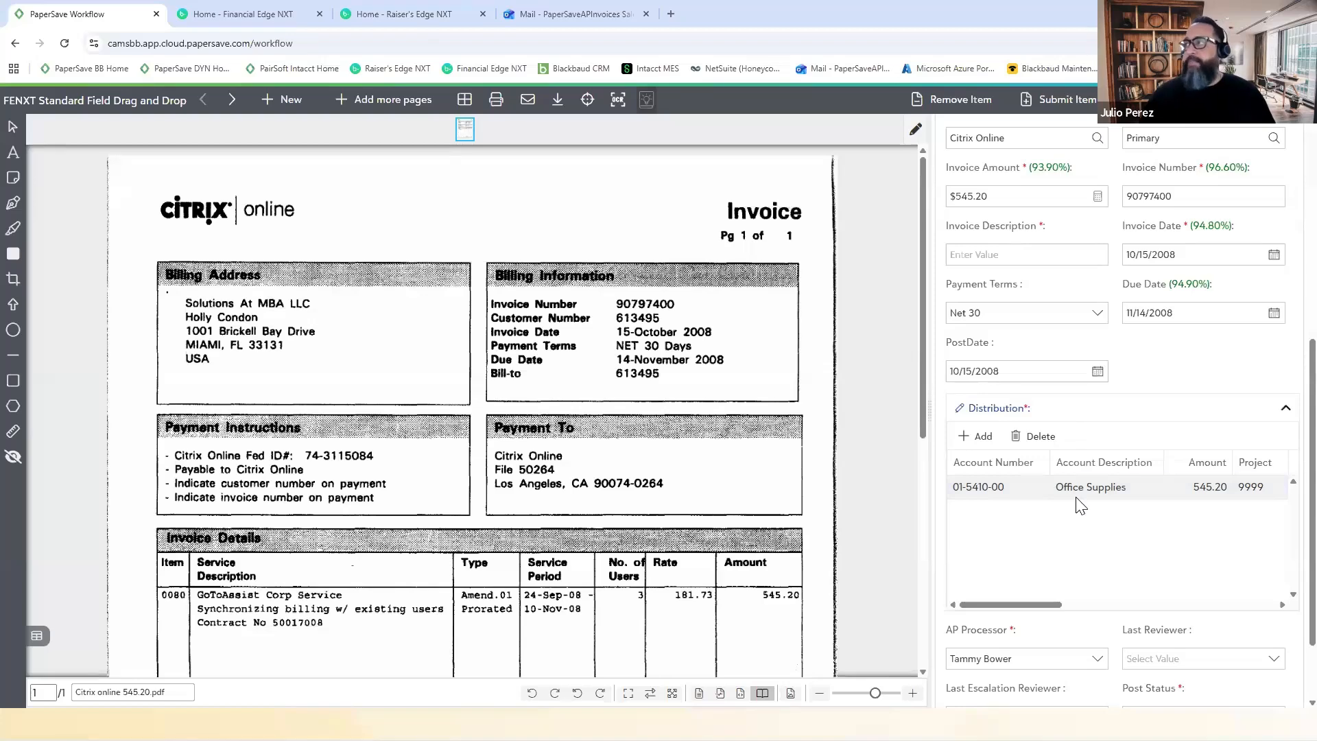
Step: Check the recognition confidence of the invoice amount, invoice number, invoice date and due date, and close the Citrix invoice
scroll(1073, 439, "up", 4)
left_click_drag(1074, 446, 1033, 446)
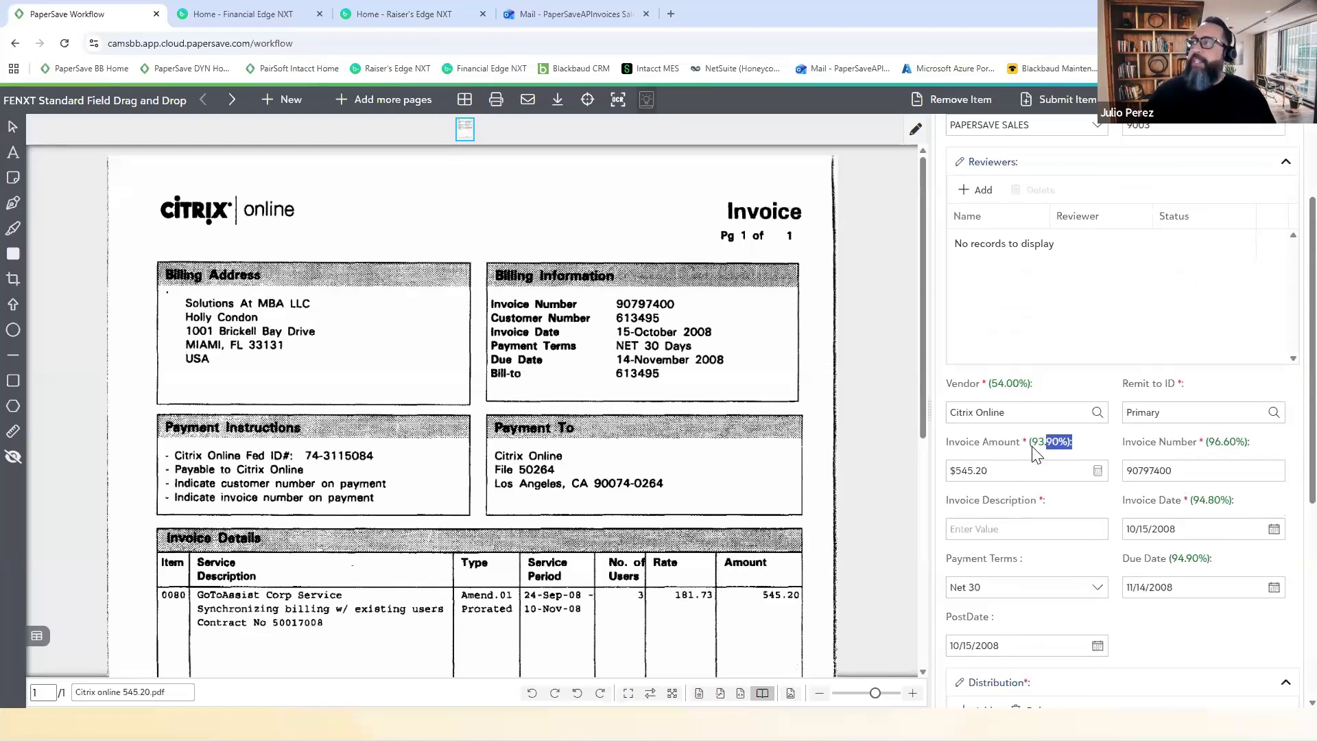
left_click_drag(1249, 446, 1214, 452)
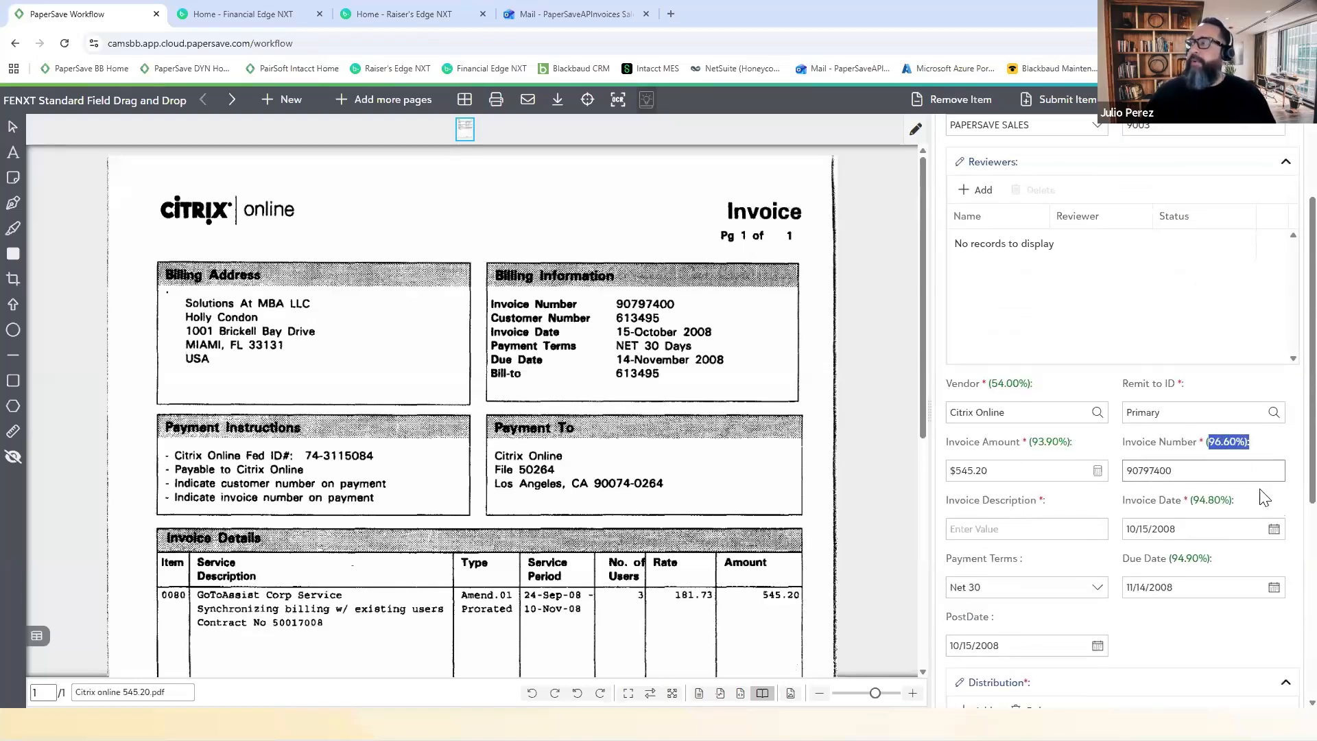
left_click_drag(1235, 501, 1175, 503)
left_click_drag(1212, 559, 1169, 560)
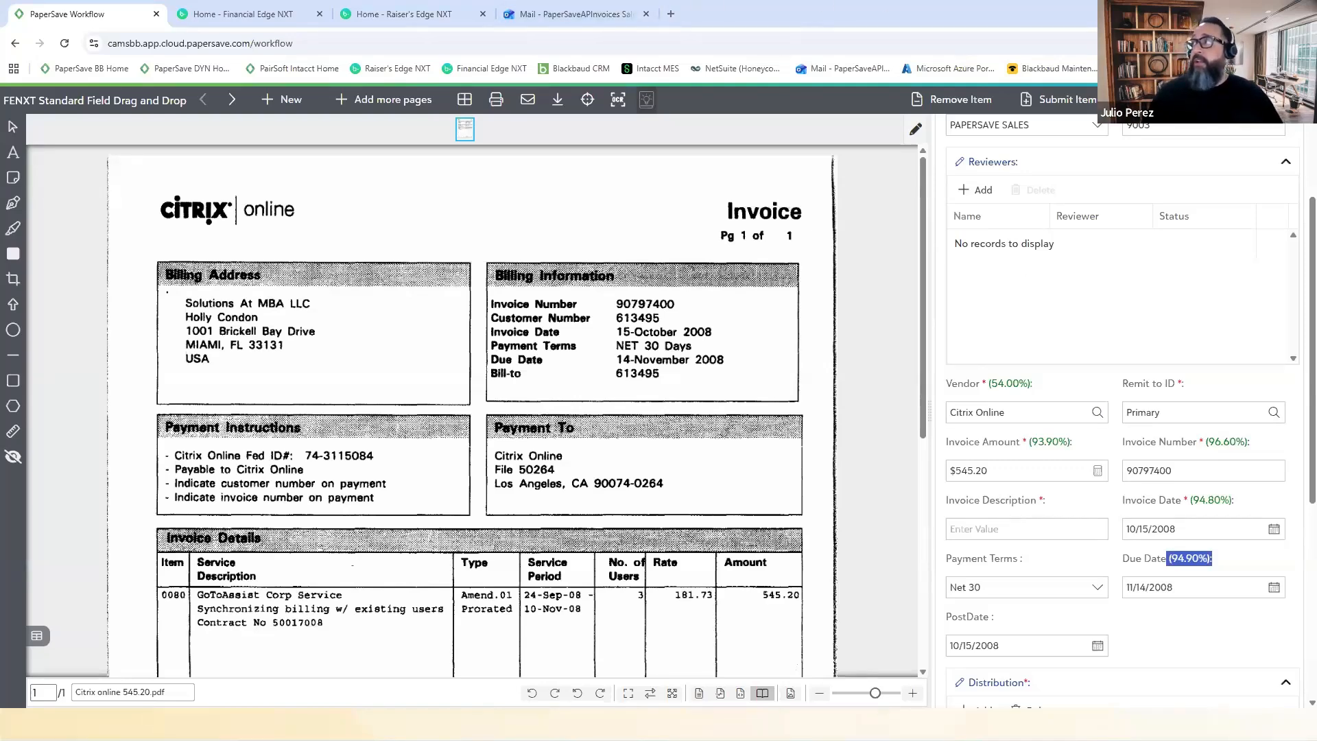
left_click(1293, 100)
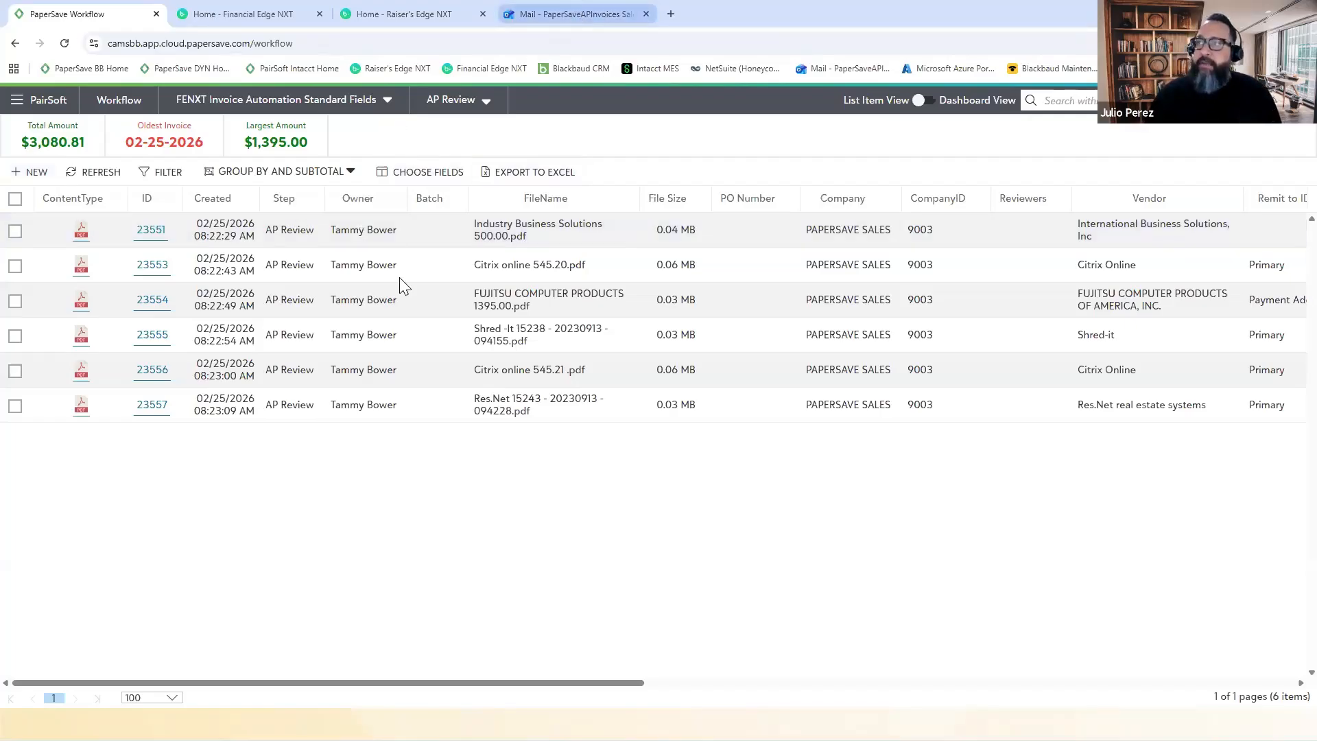
Step: Open a FENXT Invoice Automation review request email in Outlook at full size, examine its workflow item details, and close it
left_click(576, 14)
double_click(384, 377)
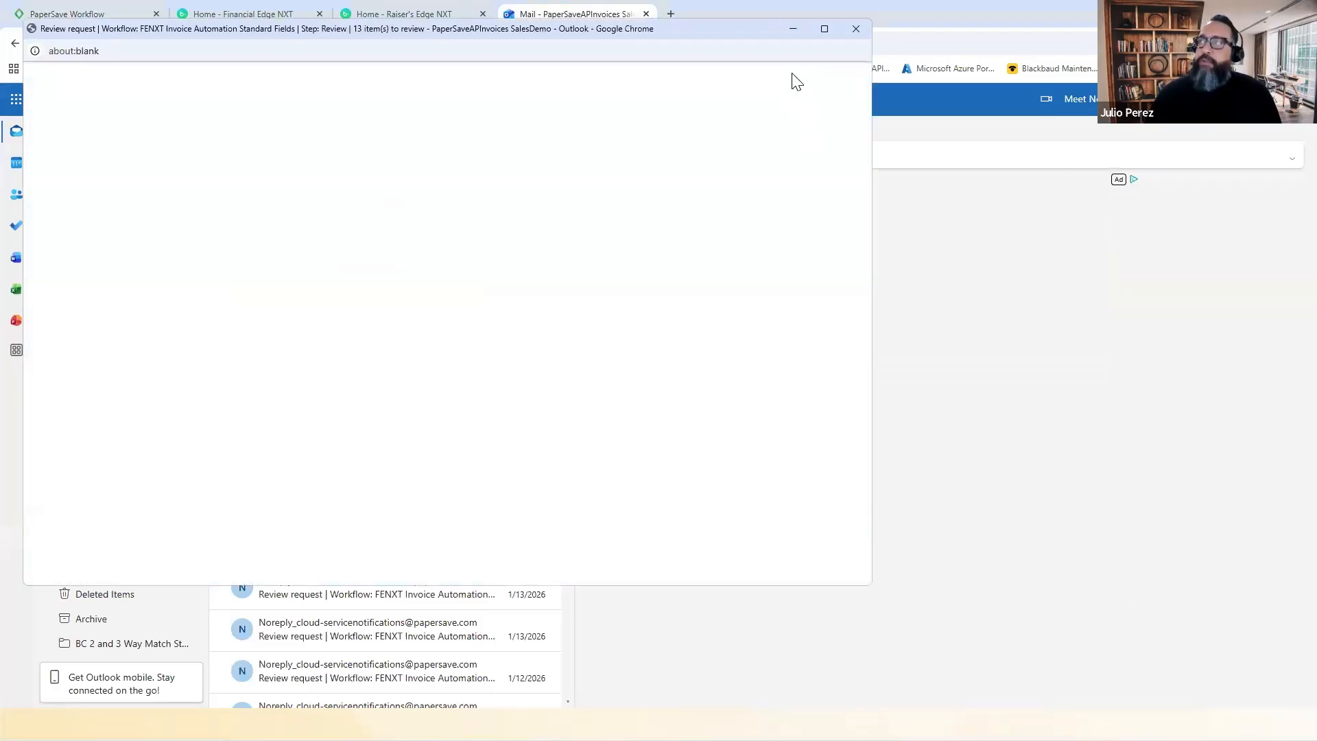
left_click(826, 30)
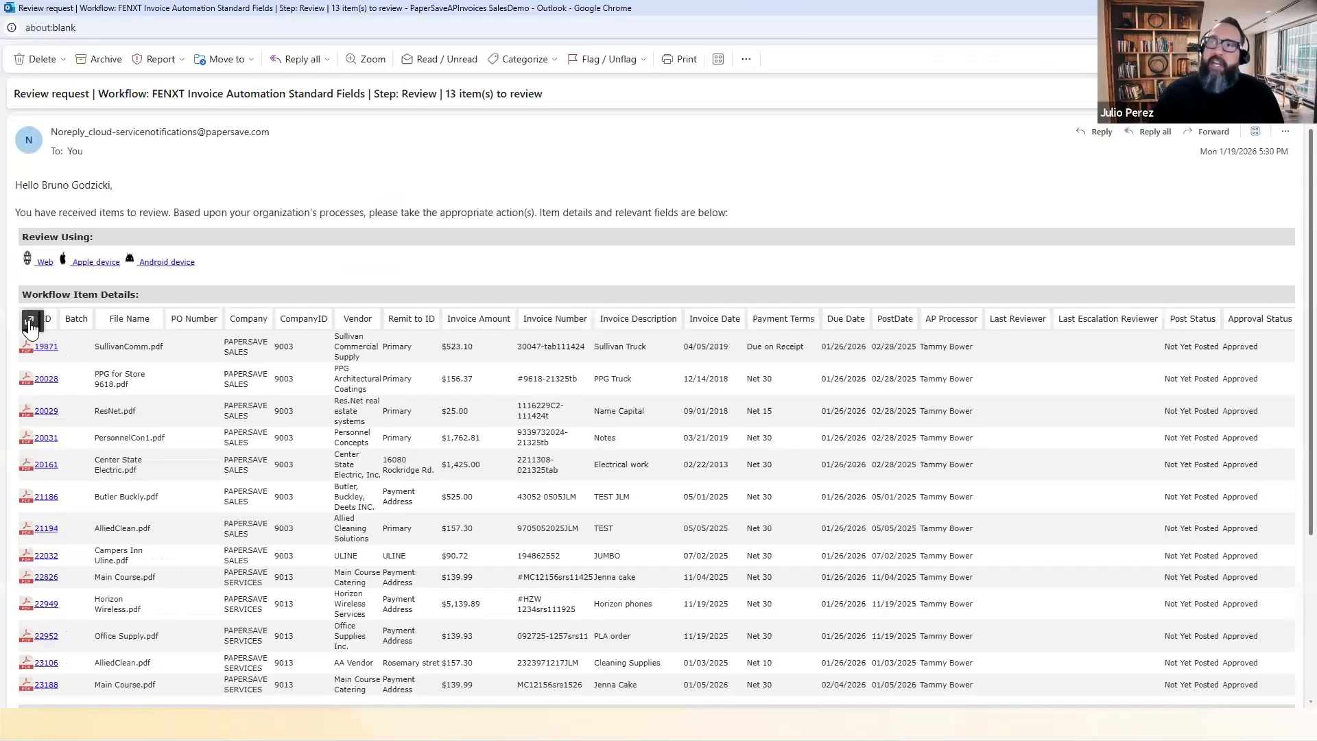
left_click(29, 322)
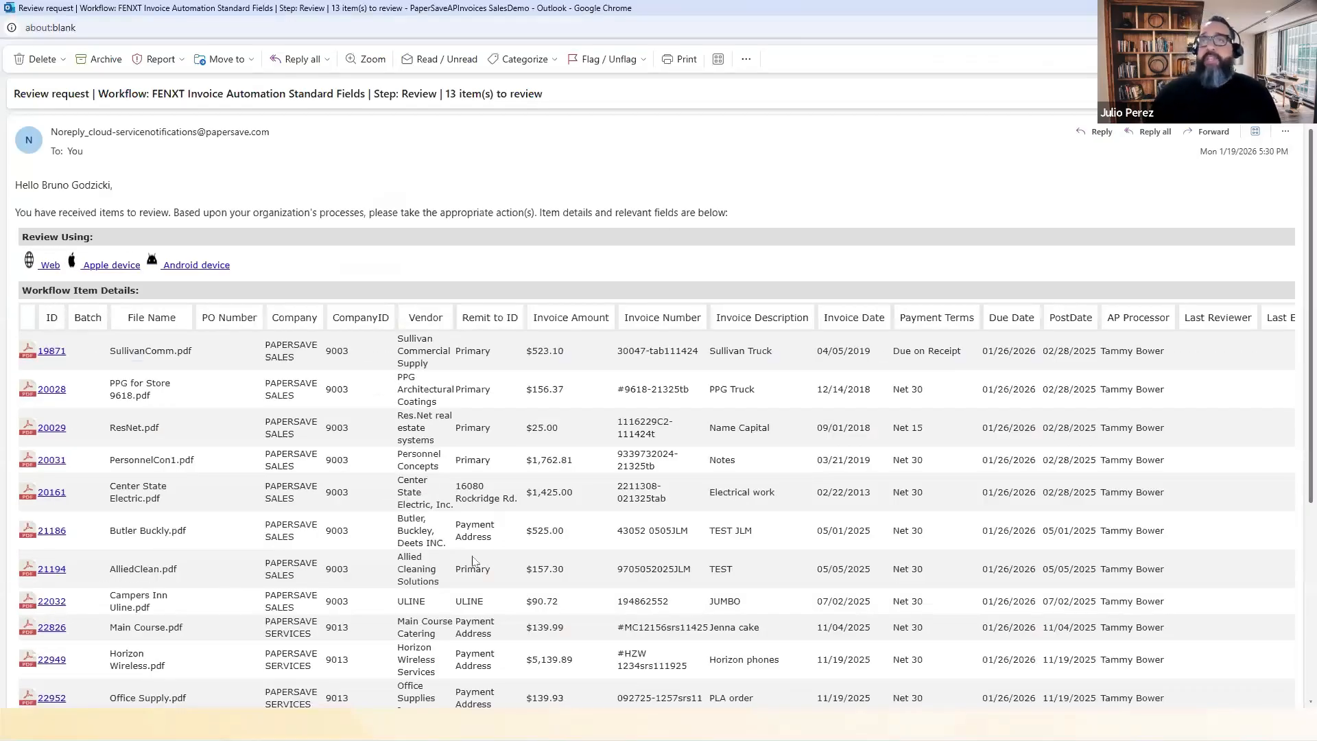
scroll(442, 475, "down", 1)
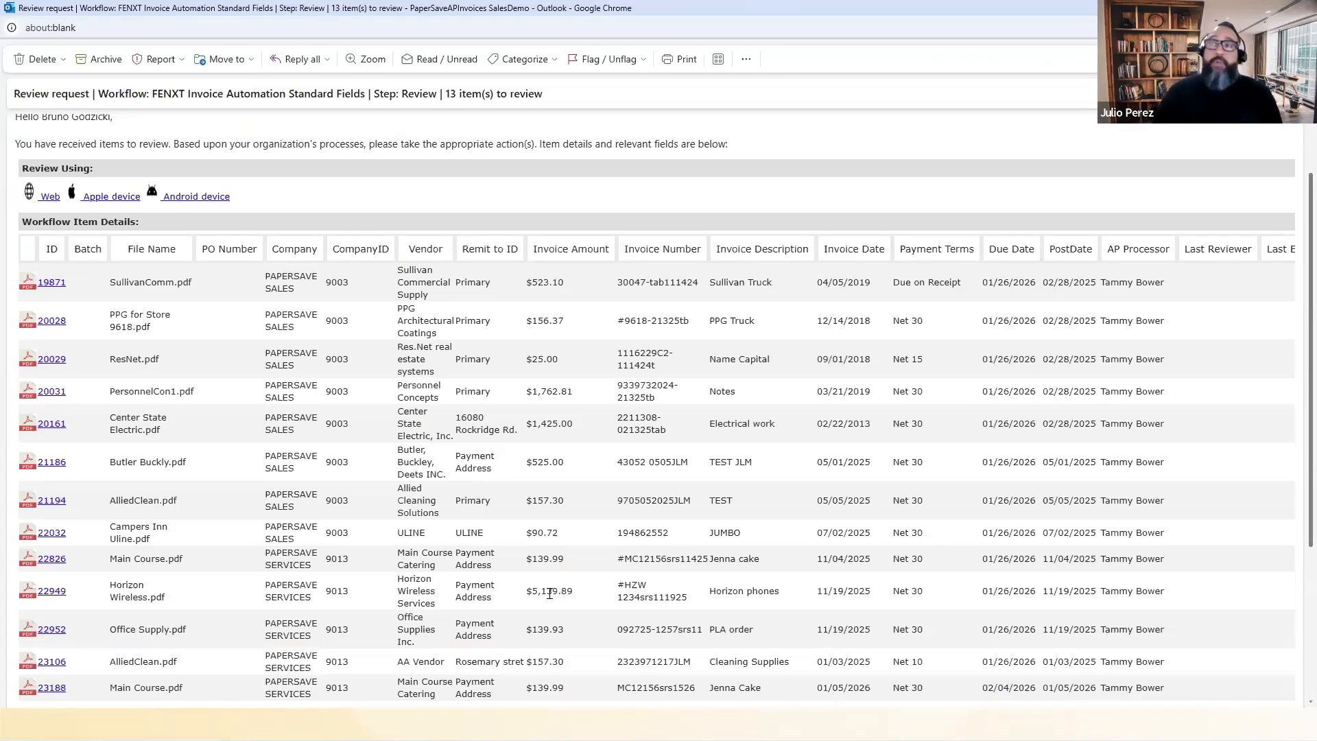
scroll(684, 400, "up", 1)
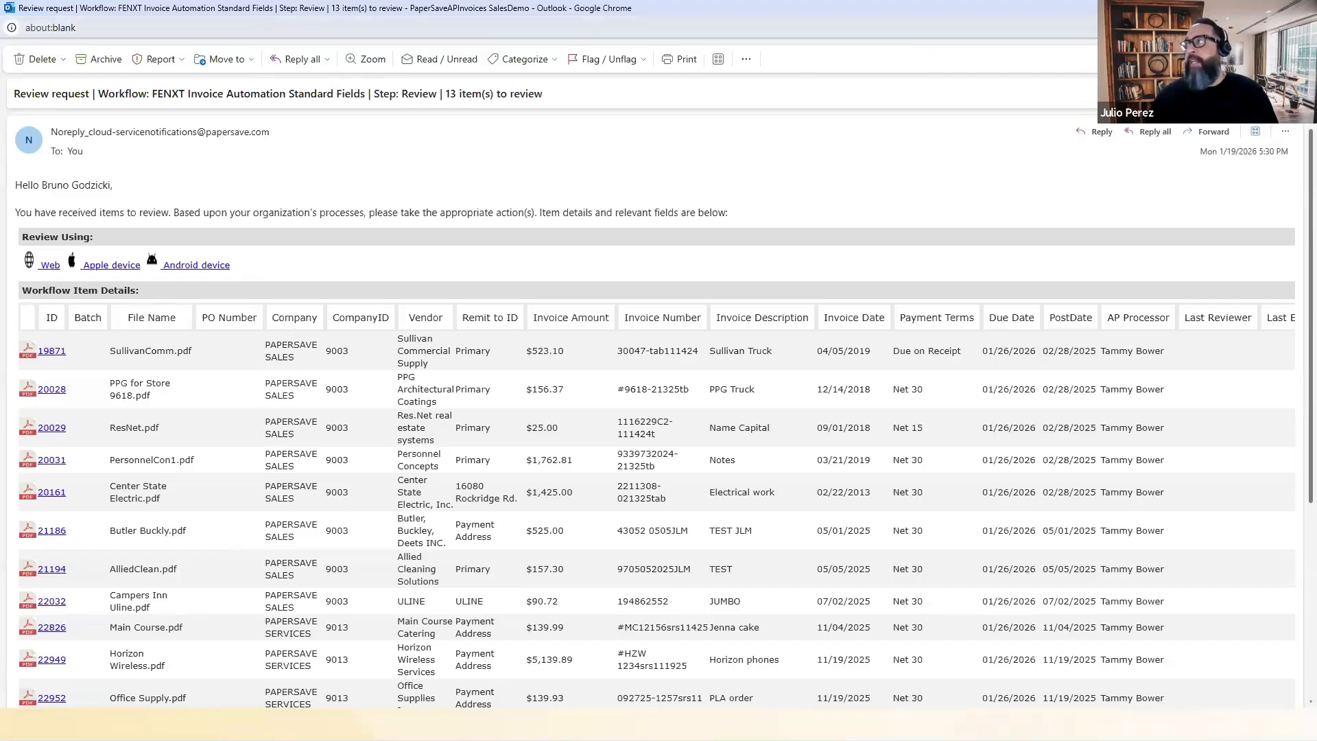
left_click(1301, 8)
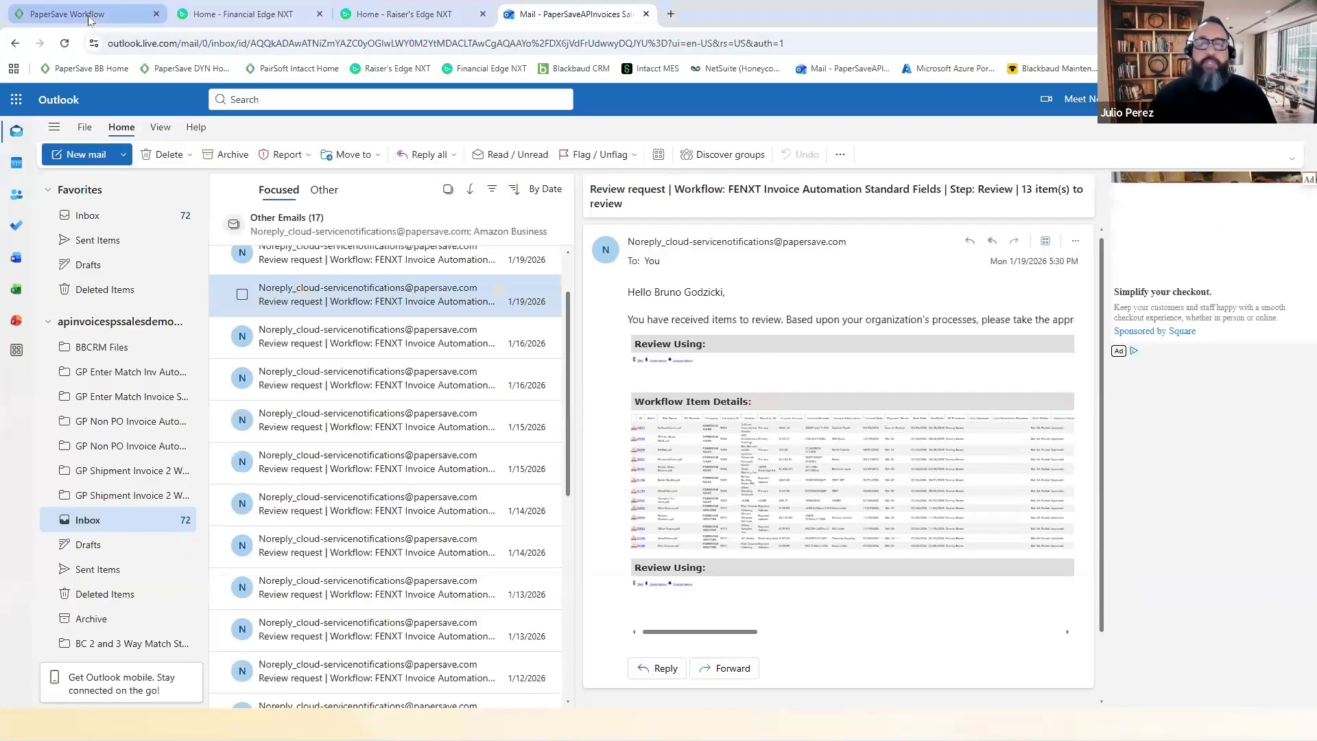
Step: Return to the PaperSave workflow, open Industry Business Solutions 500.00.pdf, and review its reviewer, vendor and invoice fields
left_click(89, 15)
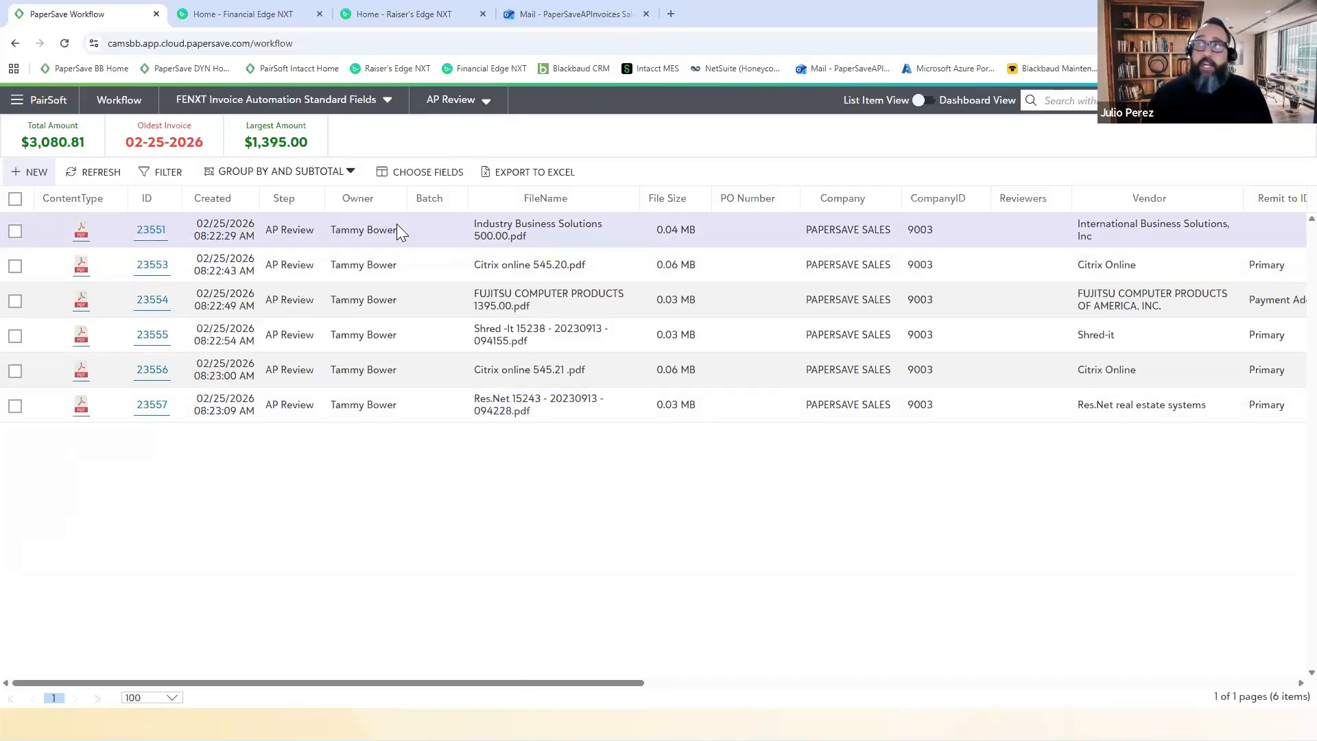
left_click(55, 237)
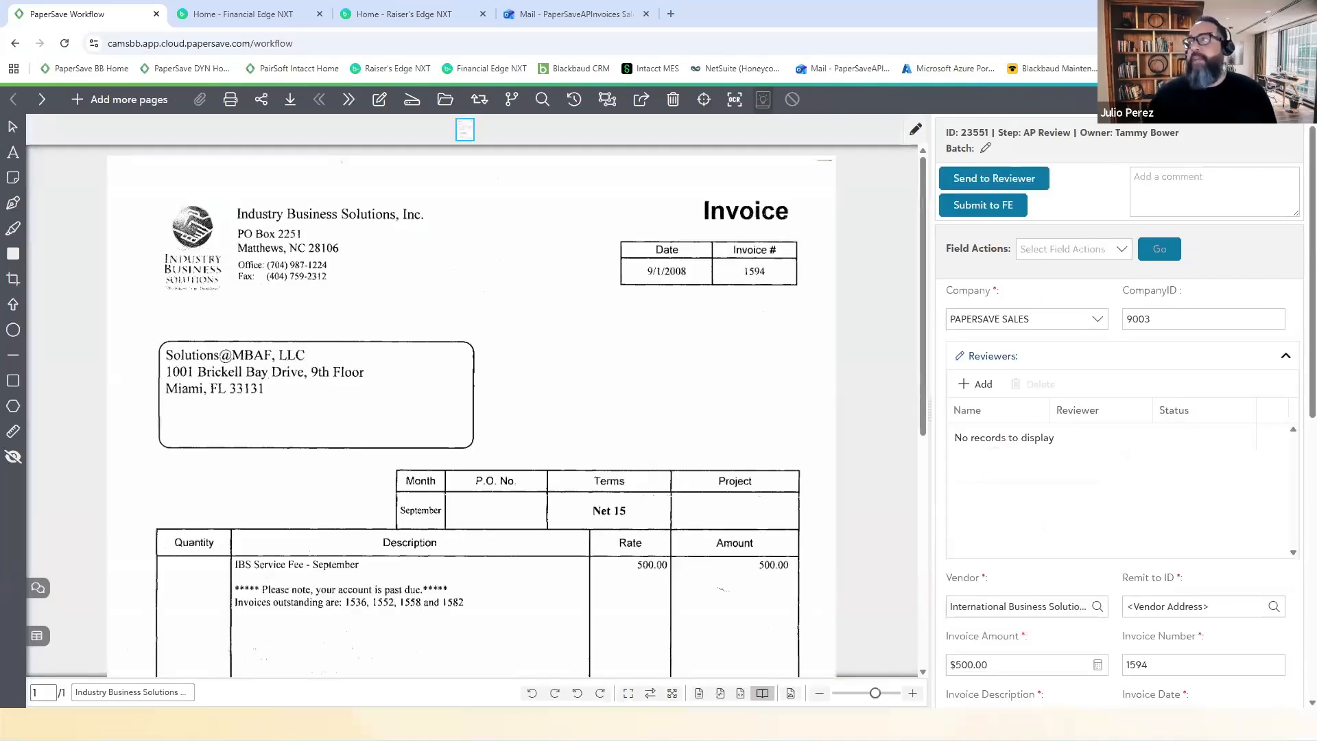
scroll(1205, 371, "down", 3)
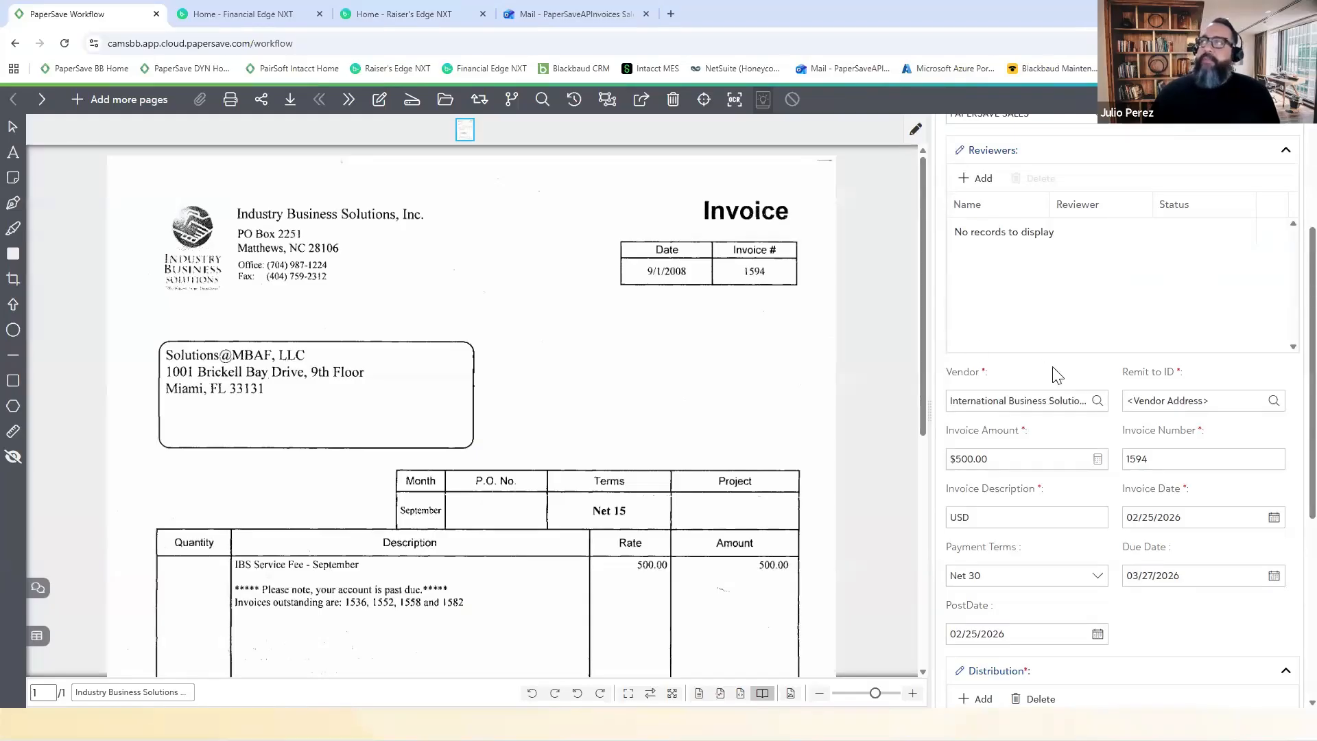
scroll(1060, 376, "up", 1)
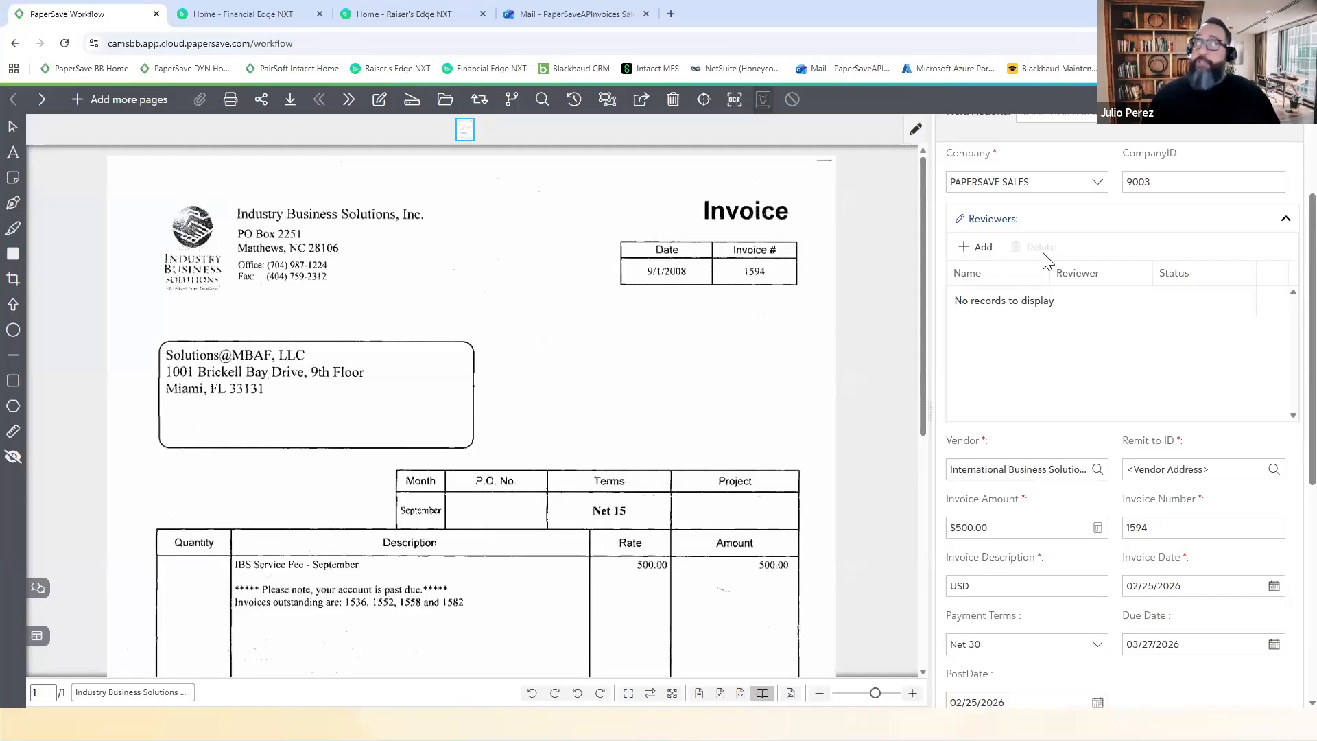
scroll(1070, 373, "down", 4)
scroll(1056, 513, "down", 1)
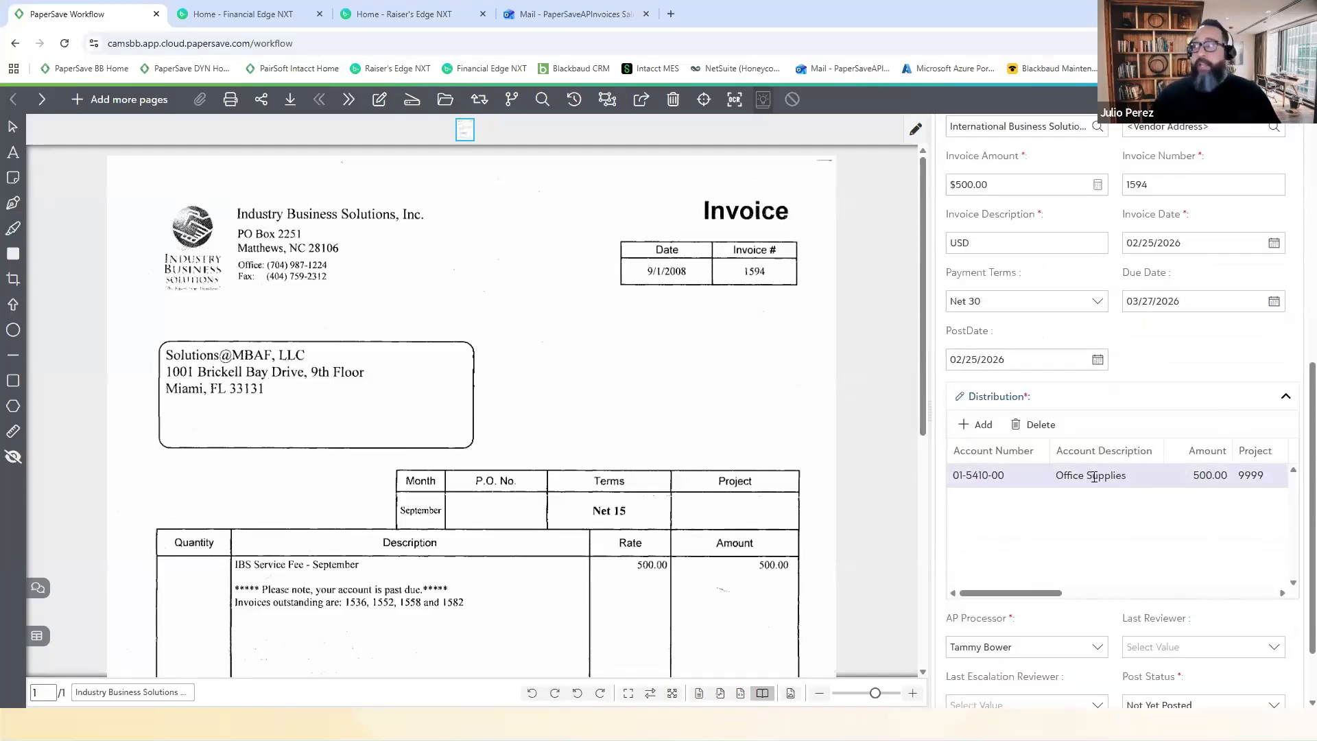
Step: Examine the details of the invoice's Office Supplies distribution line, save and close them, and return to the workflow action options
double_click(1156, 475)
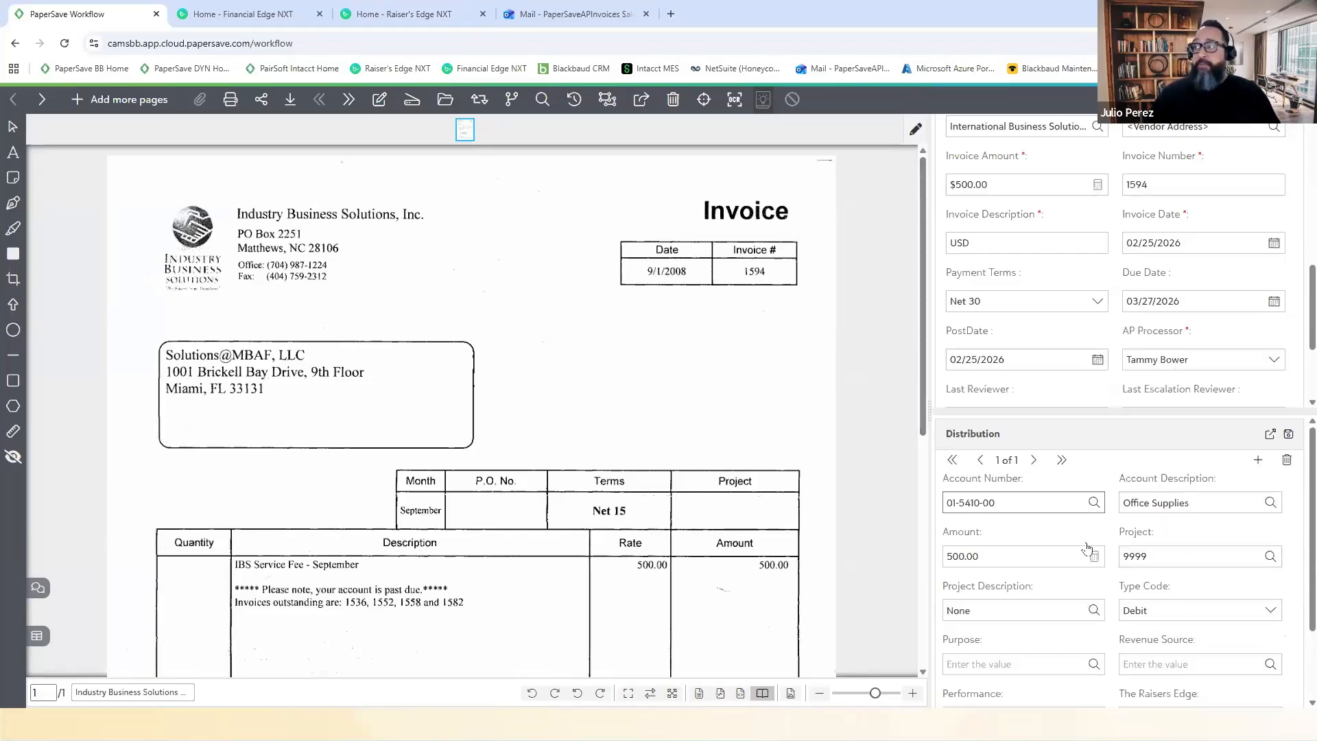
scroll(1016, 549, "down", 2)
scroll(981, 560, "up", 2)
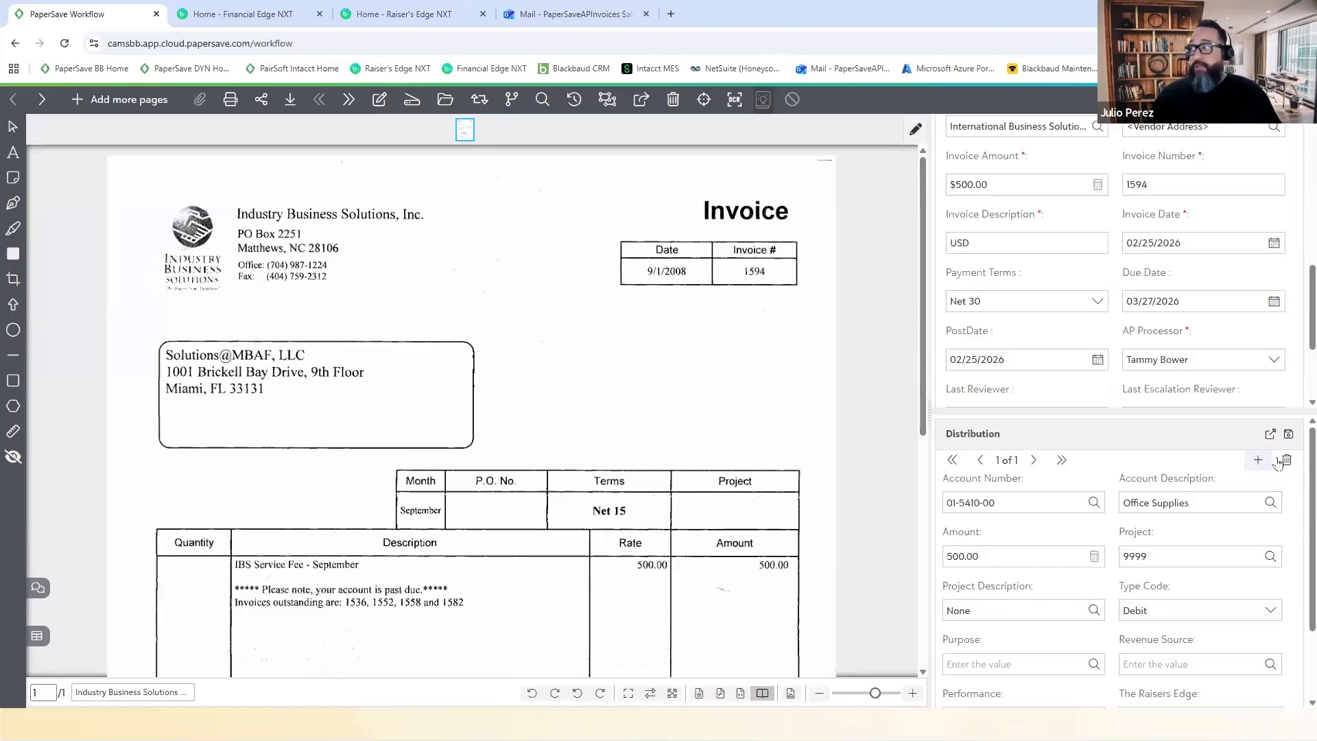
left_click(1288, 434)
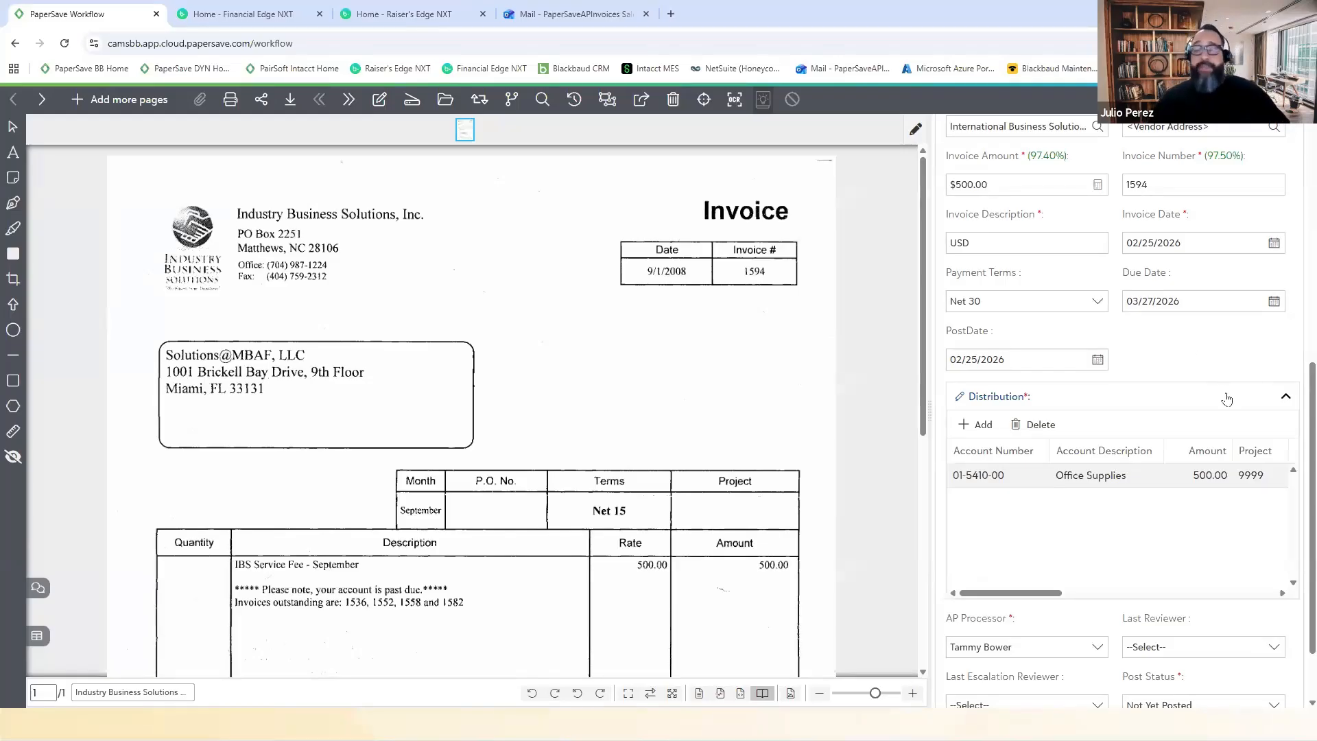
scroll(1201, 492, "up", 2)
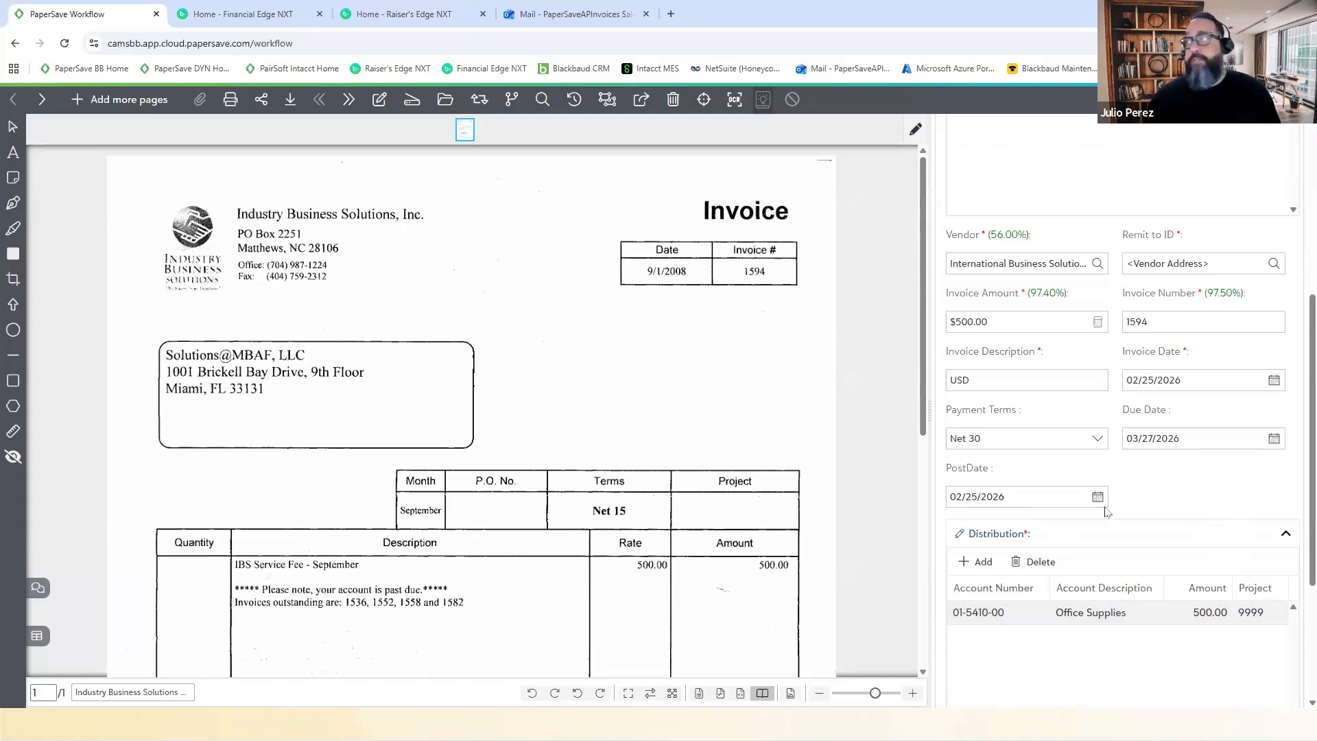
scroll(1105, 511, "up", 5)
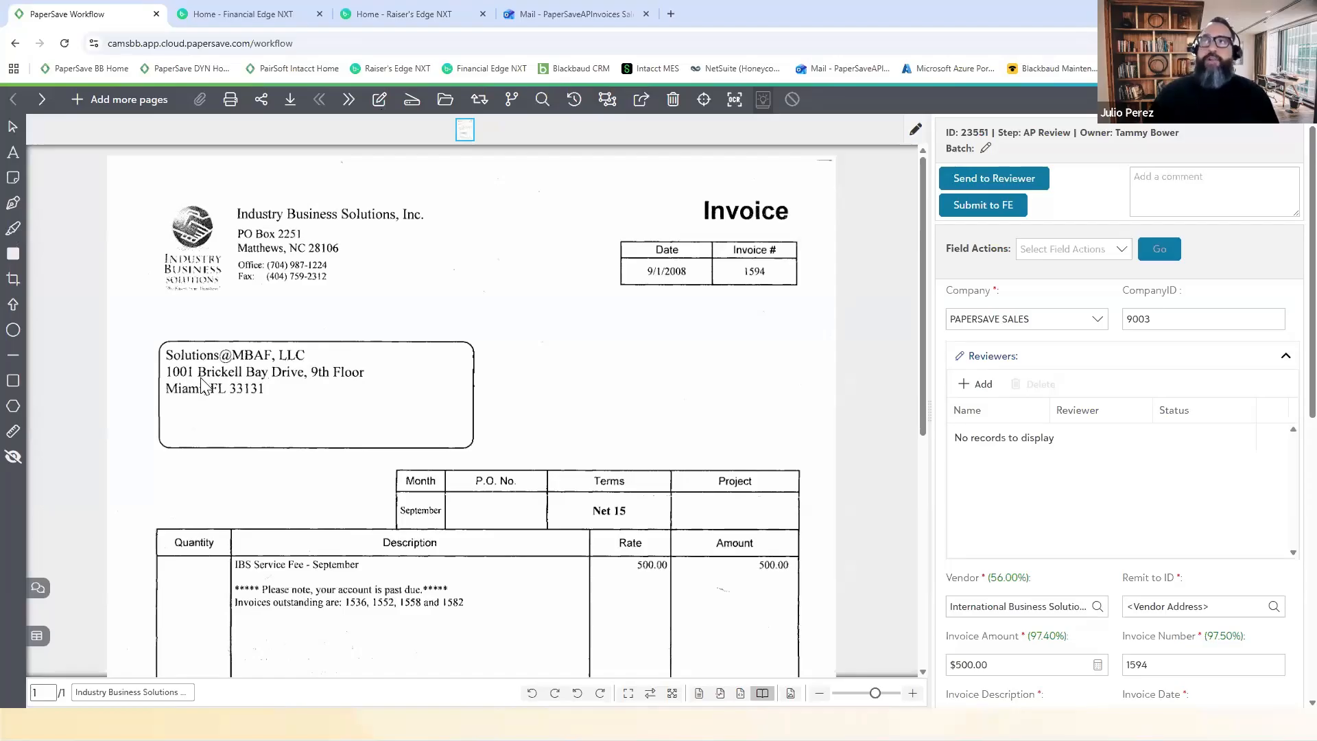
Step: Examine the scanning and file upload options for adding more pages to the invoice, and close them
left_click(127, 104)
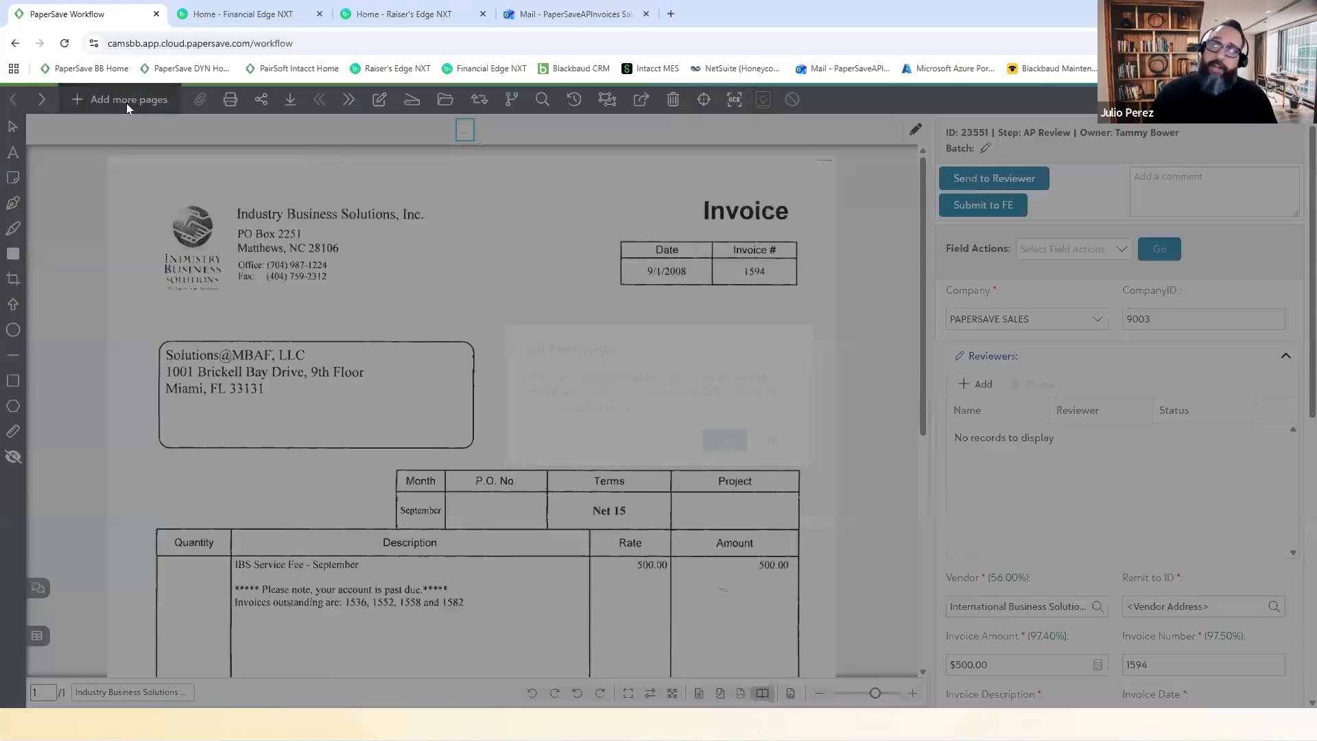
left_click(723, 441)
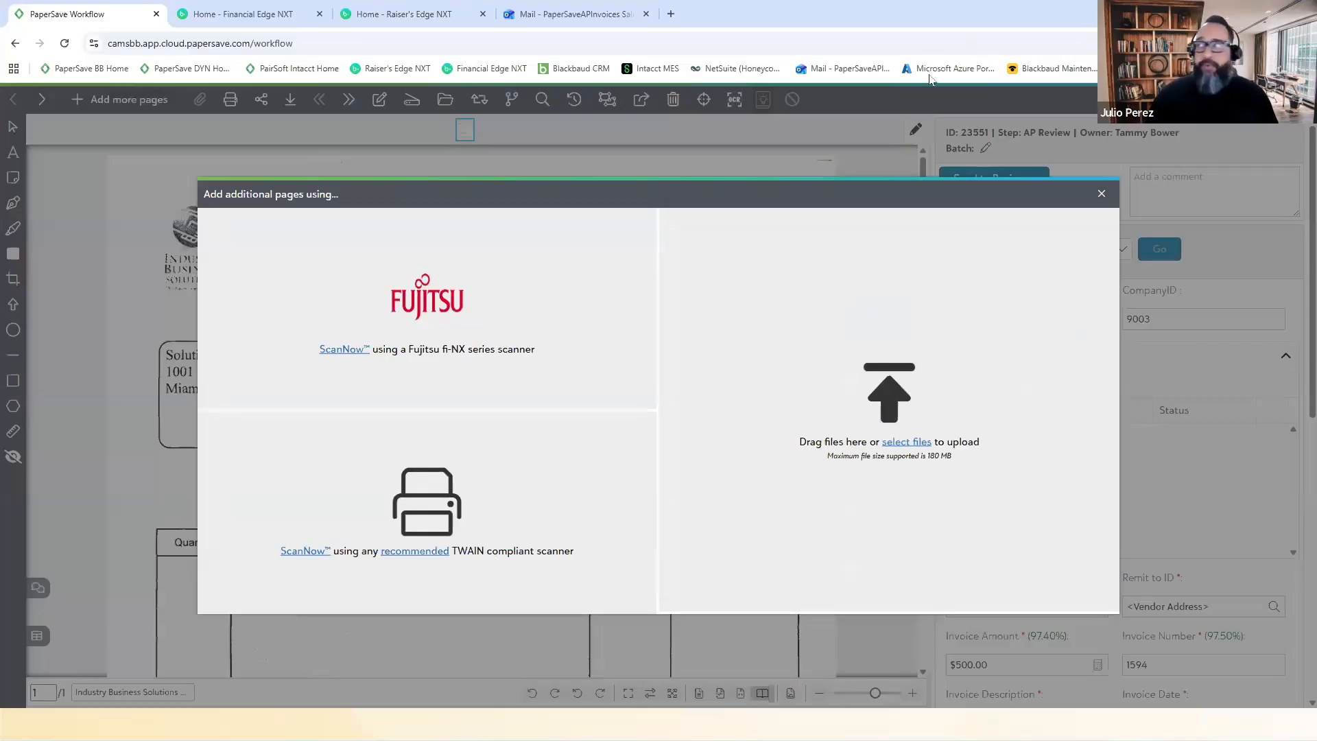
left_click(1100, 194)
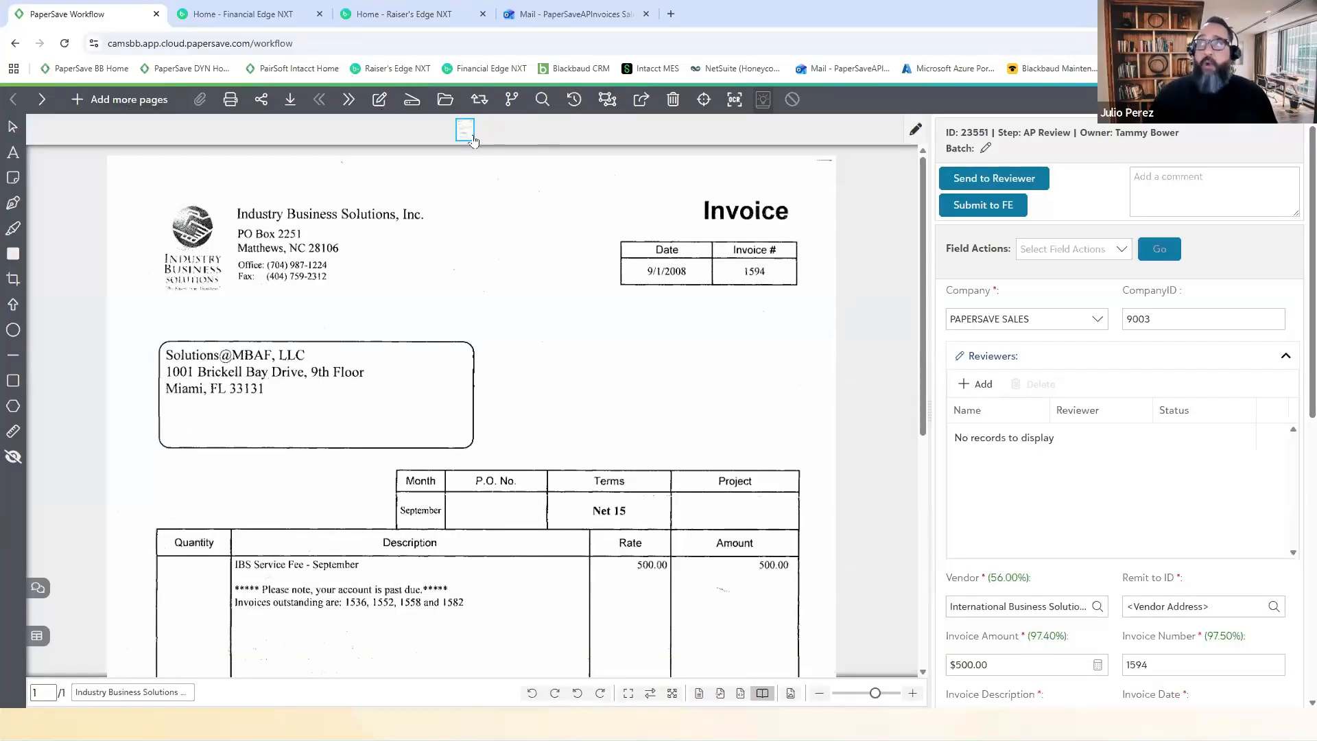
mouse_move(466, 134)
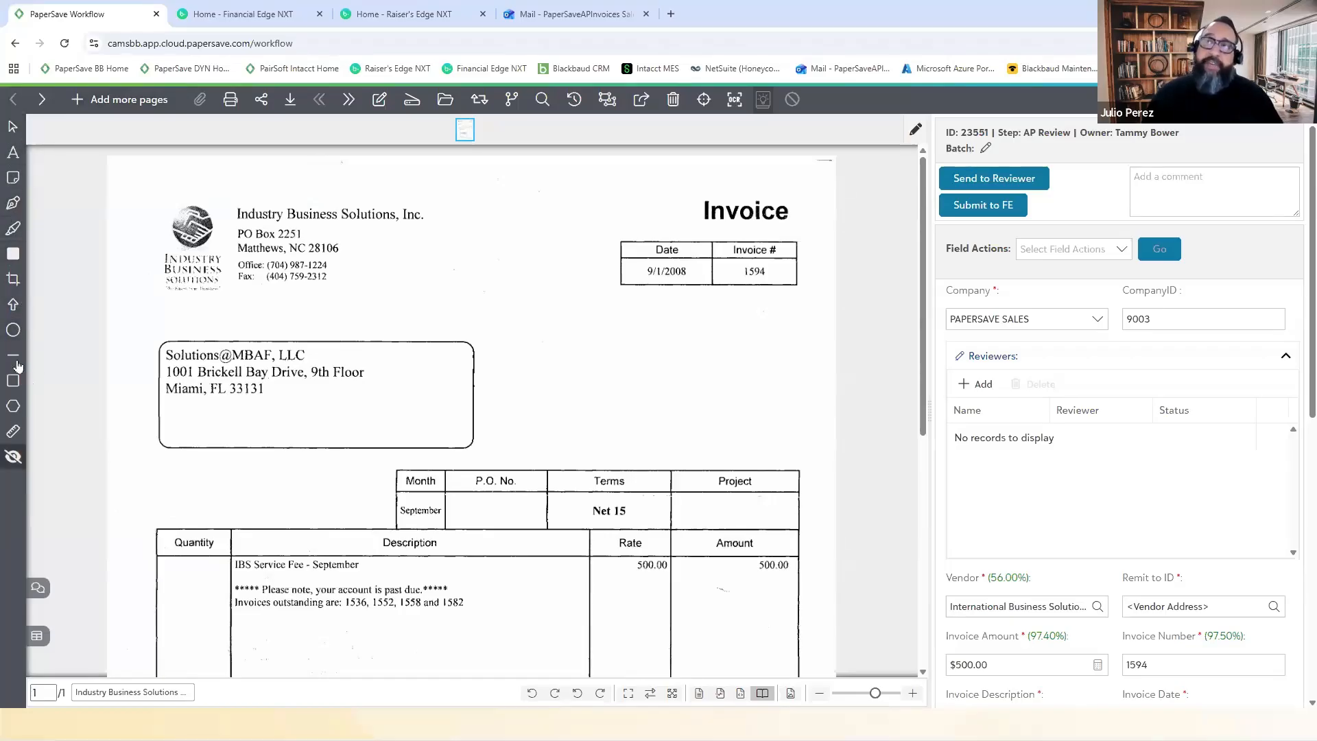
Step: Highlight the Date and Invoice # table below the Invoice heading in yellow
left_click(15, 229)
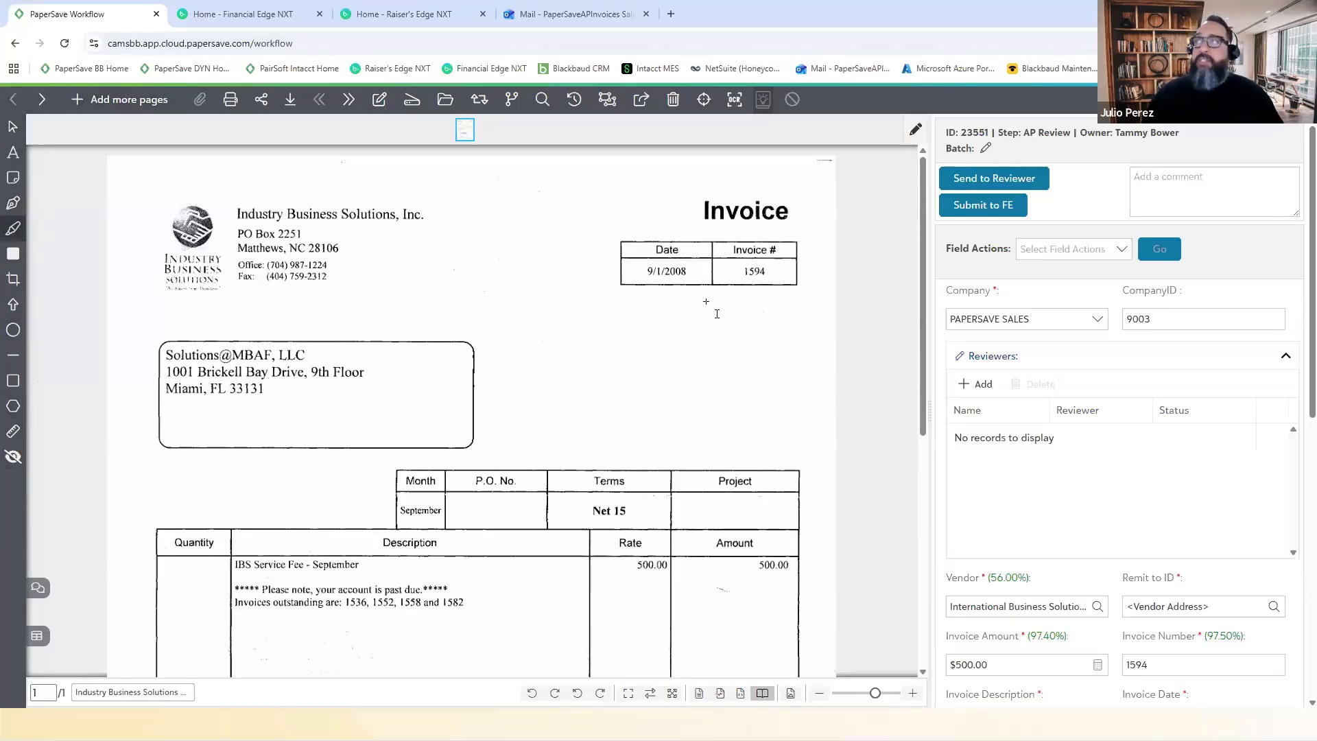
left_click_drag(596, 223, 696, 336)
left_click_drag(772, 308, 811, 302)
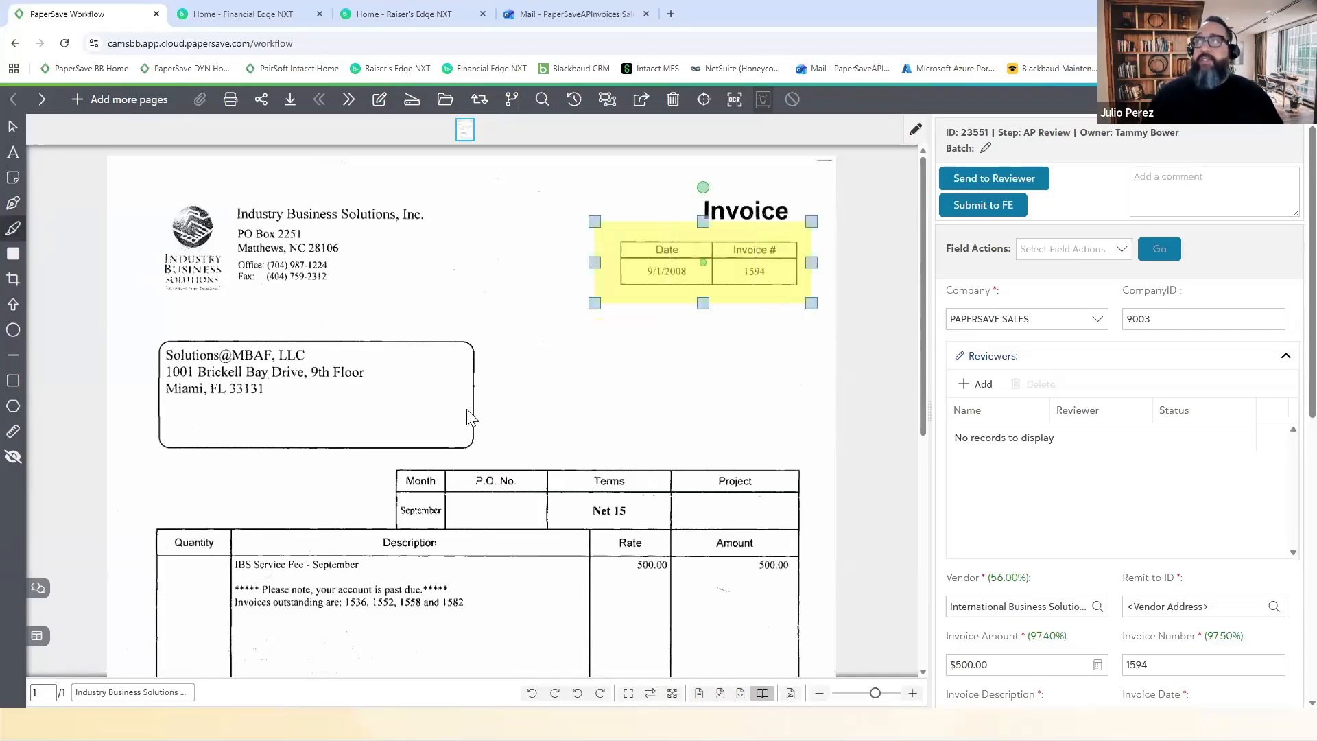
Step: Add a sticky note reading "This is a note" above the billing address box, beside the company's contact details
left_click(14, 178)
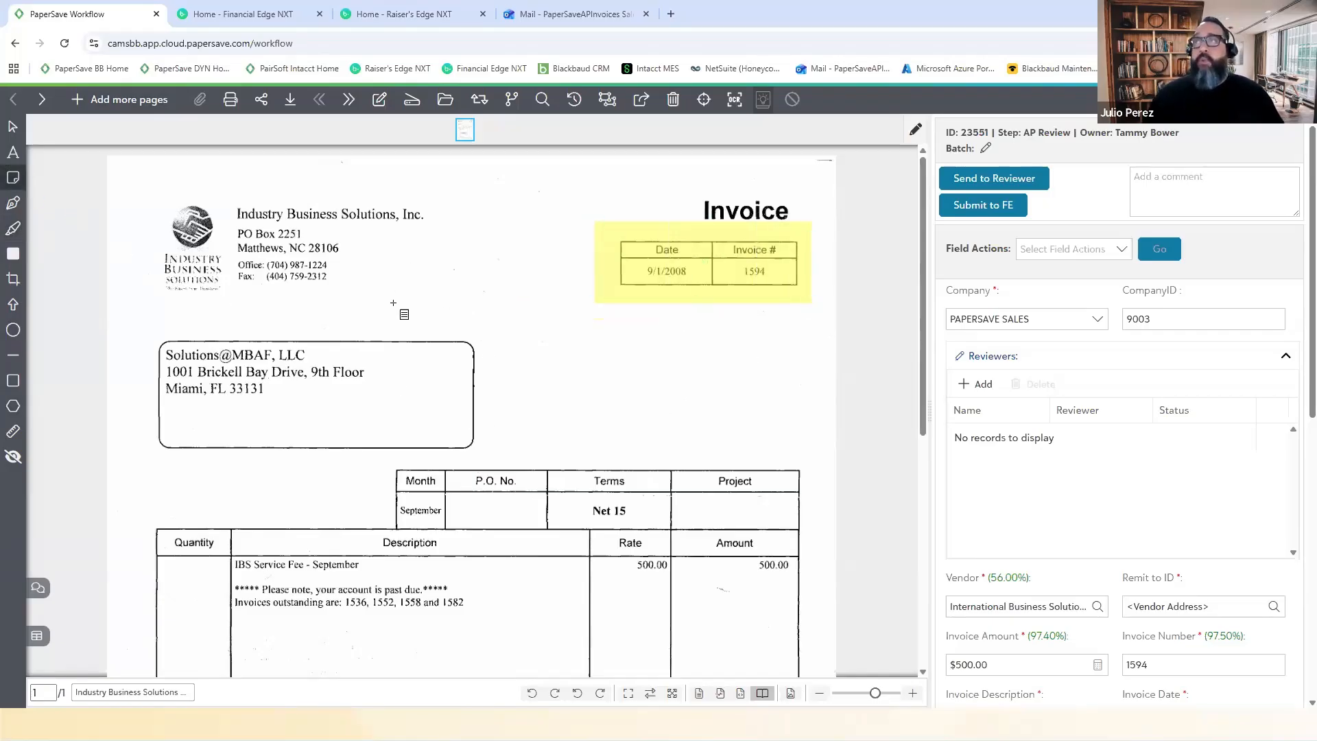
mouse_move(395, 259)
left_mouse_down()
mouse_move(490, 322)
mouse_move(523, 319)
left_mouse_up()
type("Thi")
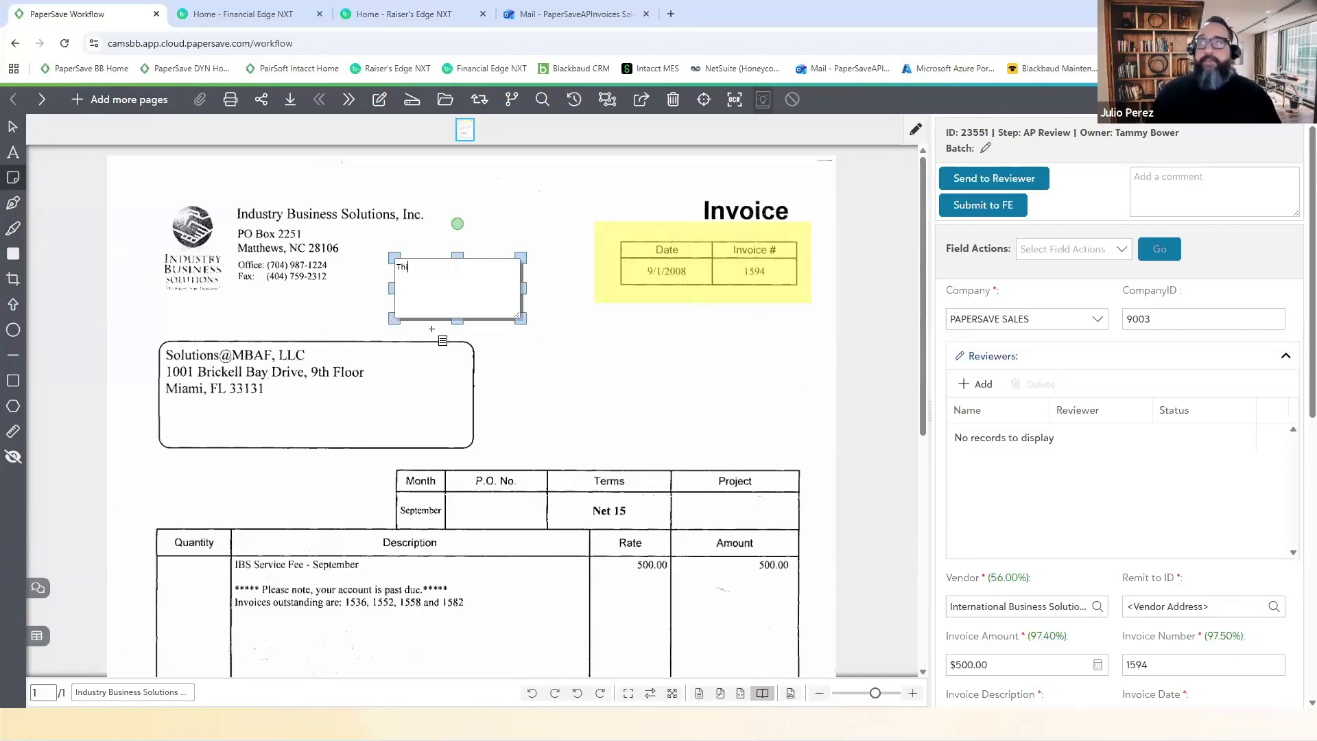
type("s is a note")
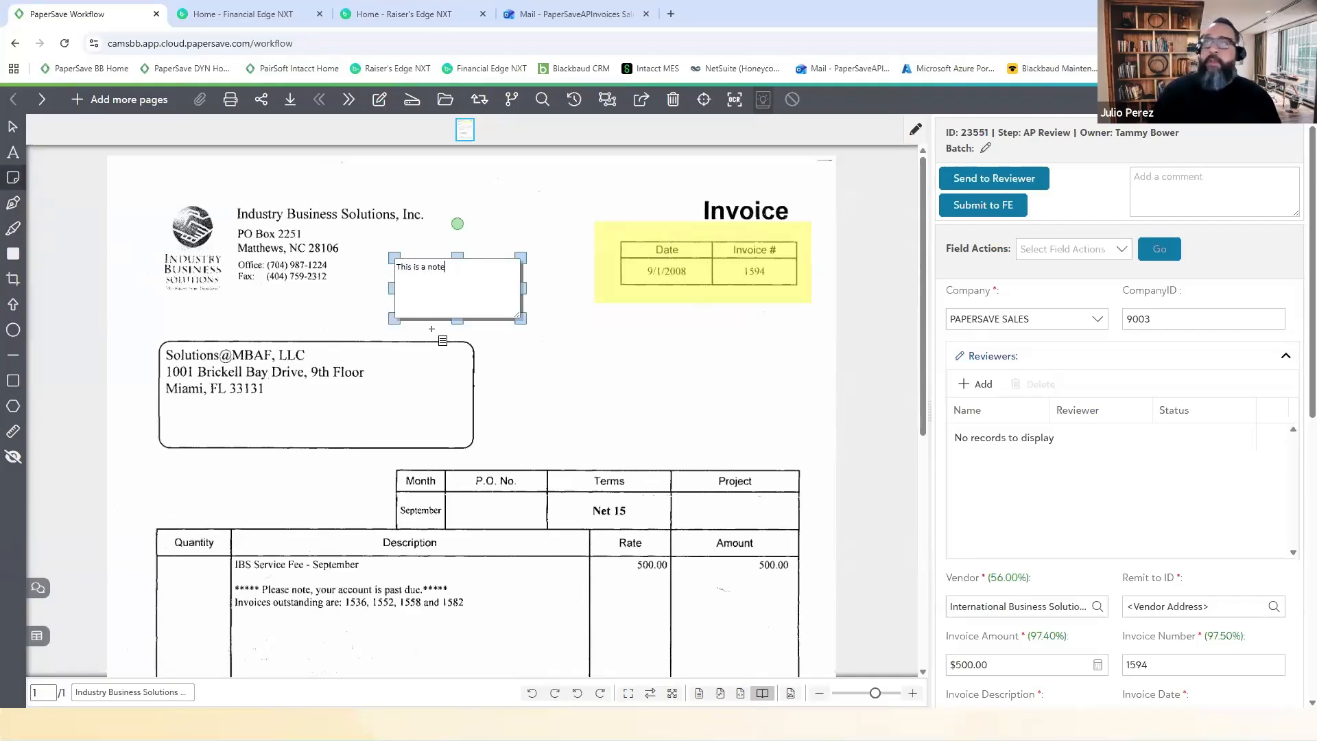
left_click(431, 329)
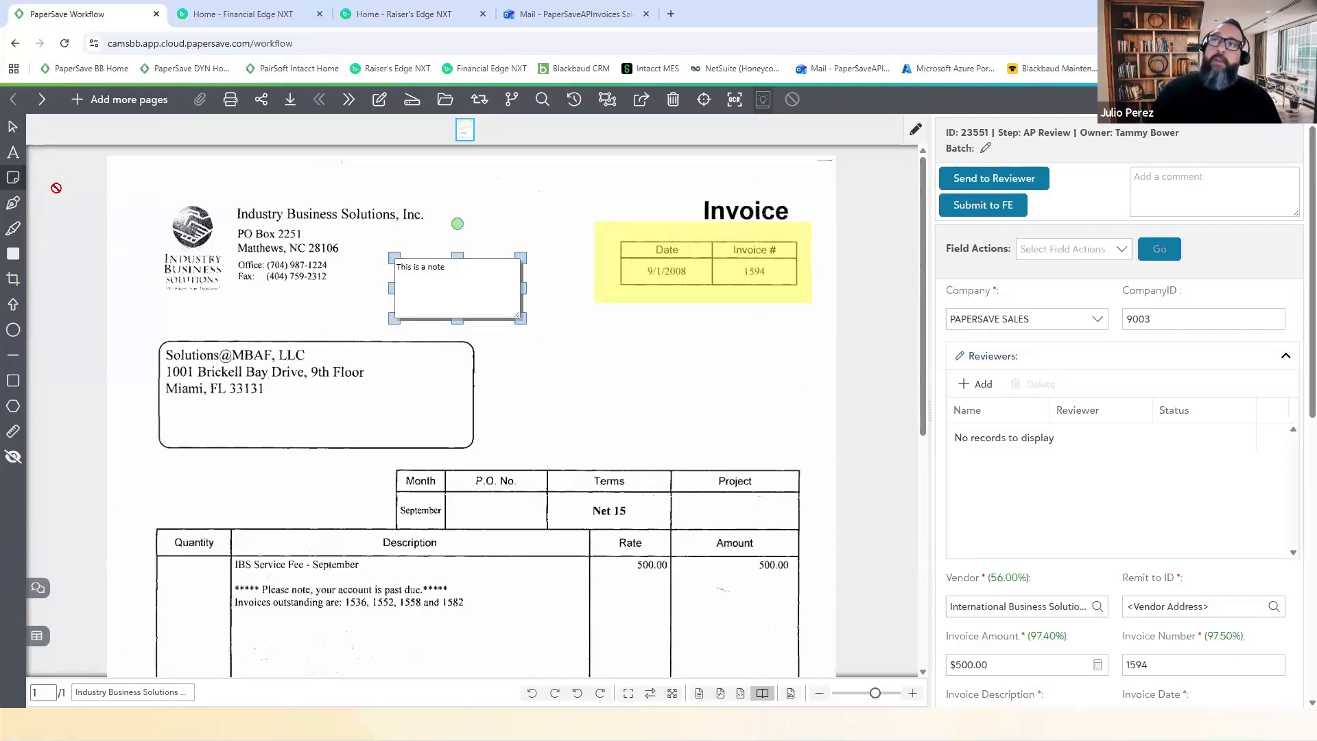
Step: Redact the blank strip below the billing address box, beside the Month column, and return to the selection pointer
left_click(13, 253)
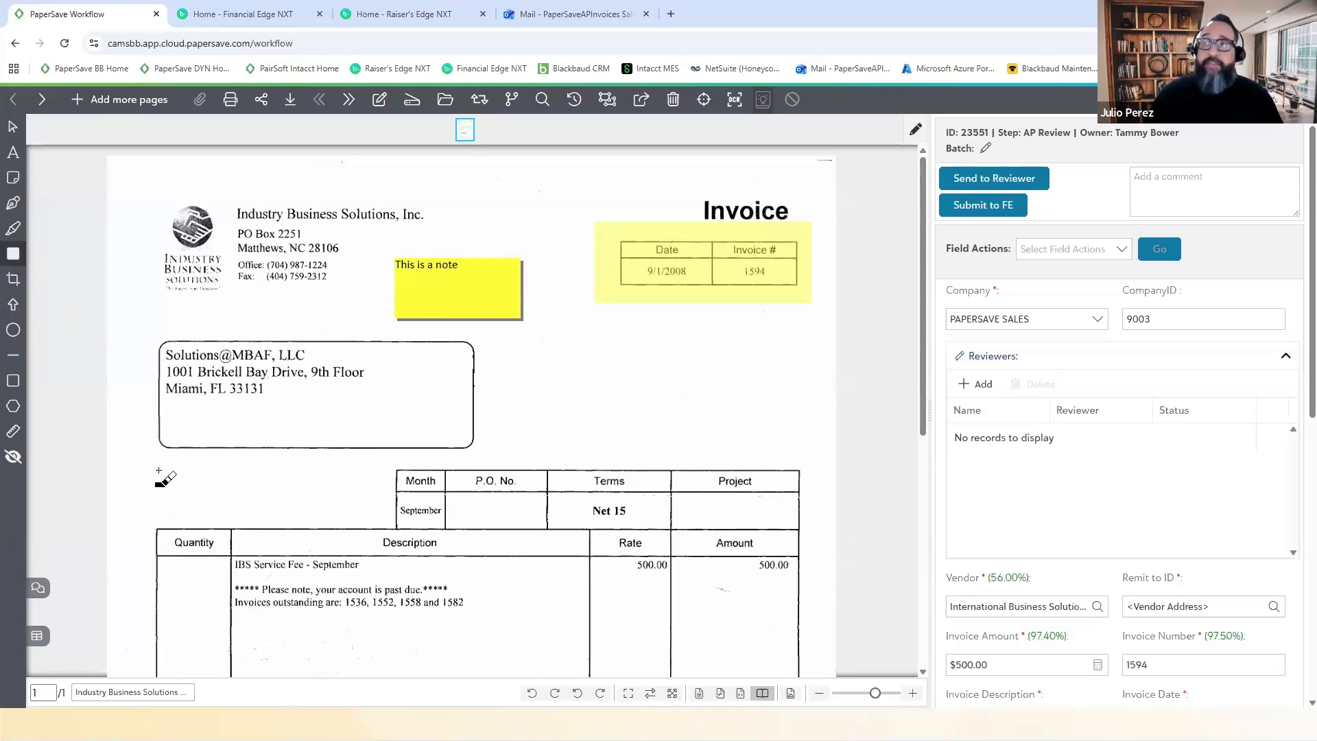
mouse_move(160, 471)
left_mouse_down()
mouse_move(243, 515)
mouse_move(378, 506)
left_mouse_up()
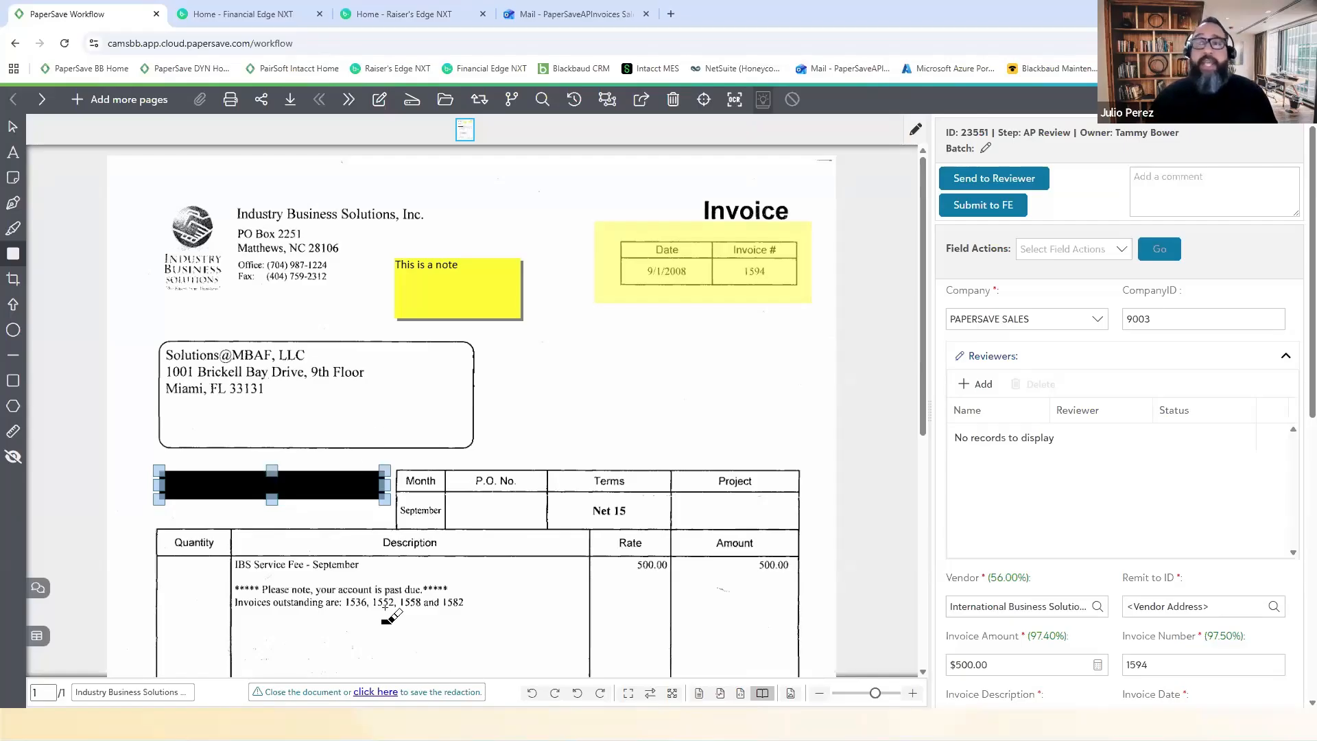
left_click(13, 130)
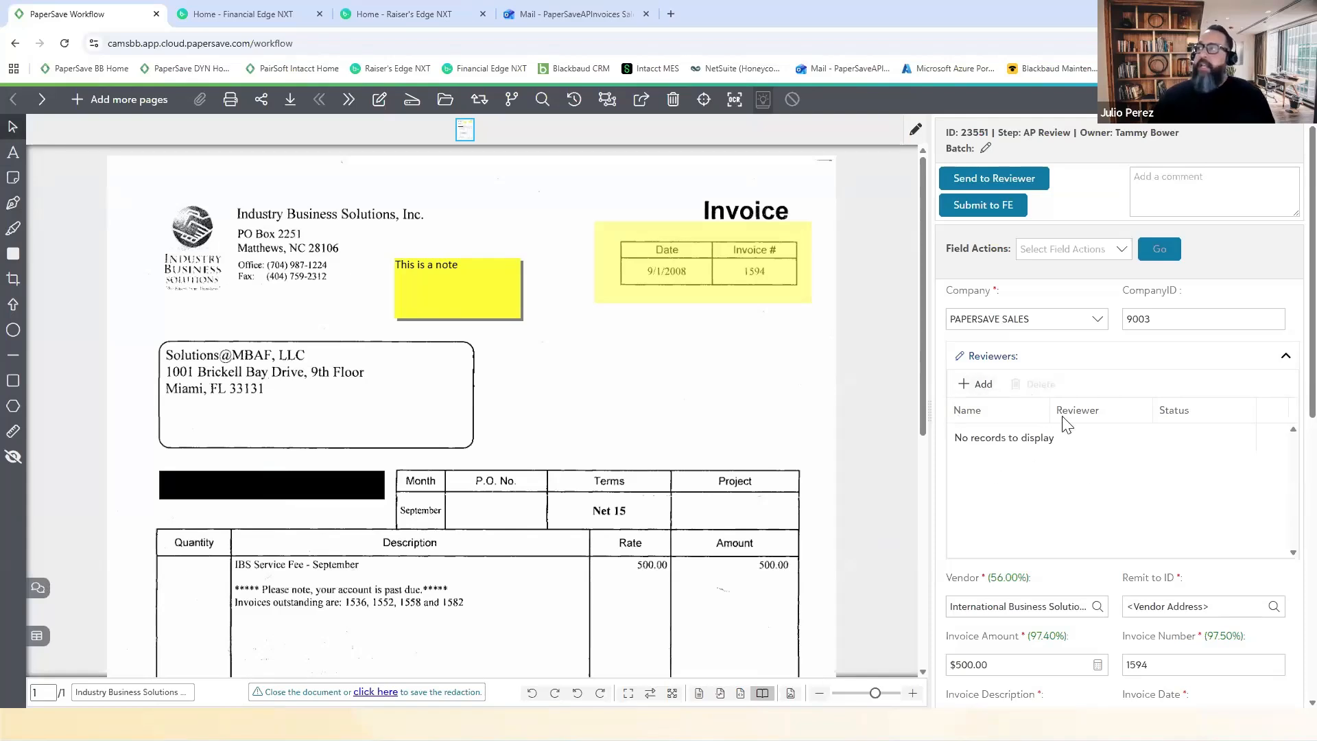
Step: Add a reviewer to the invoice by choosing the reviewer's name from the suggestions, and save the entry
scroll(1025, 425, "down", 1)
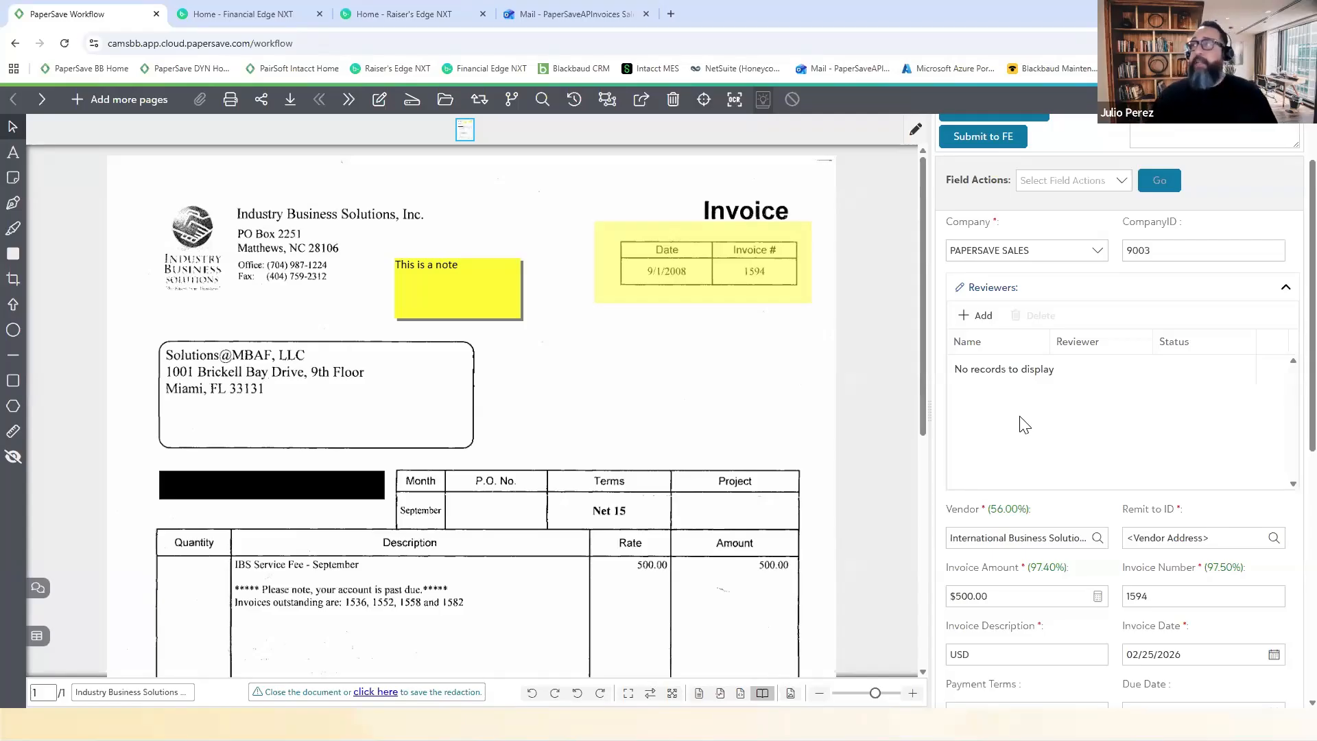
left_click(977, 316)
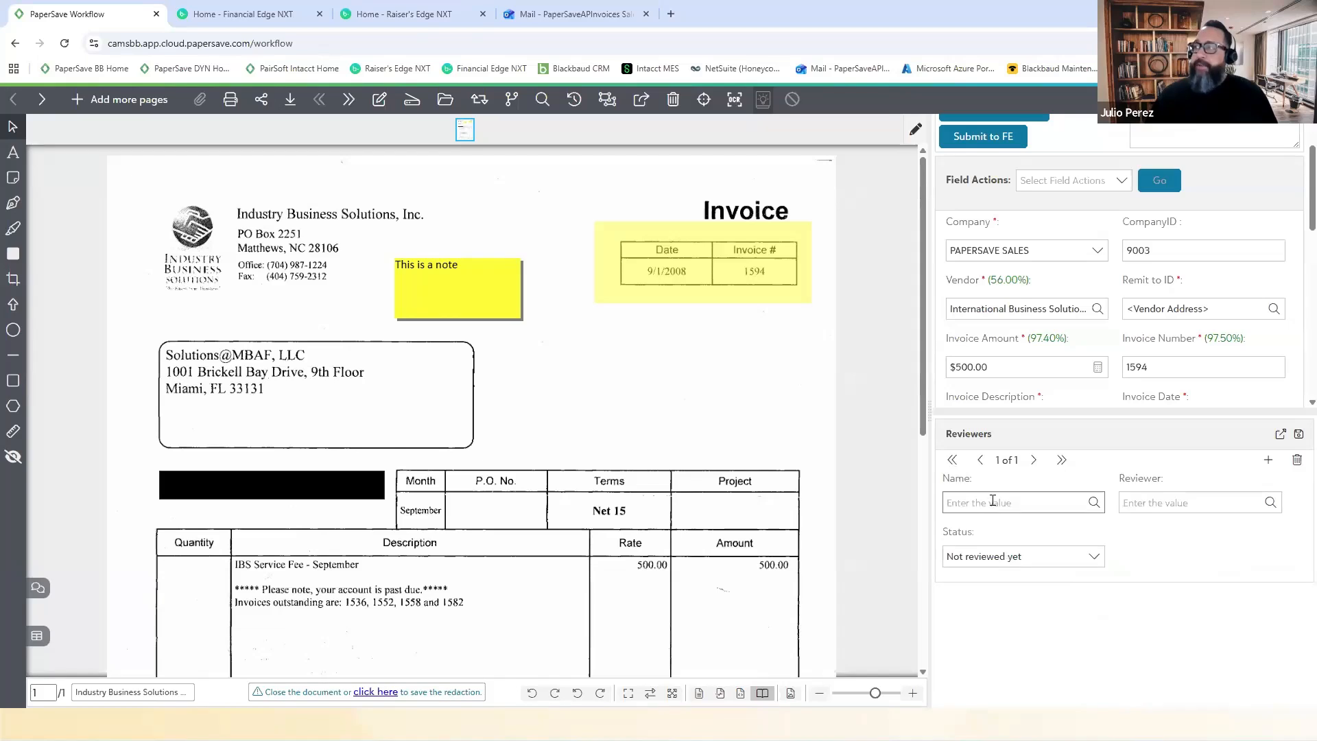
type("Bru")
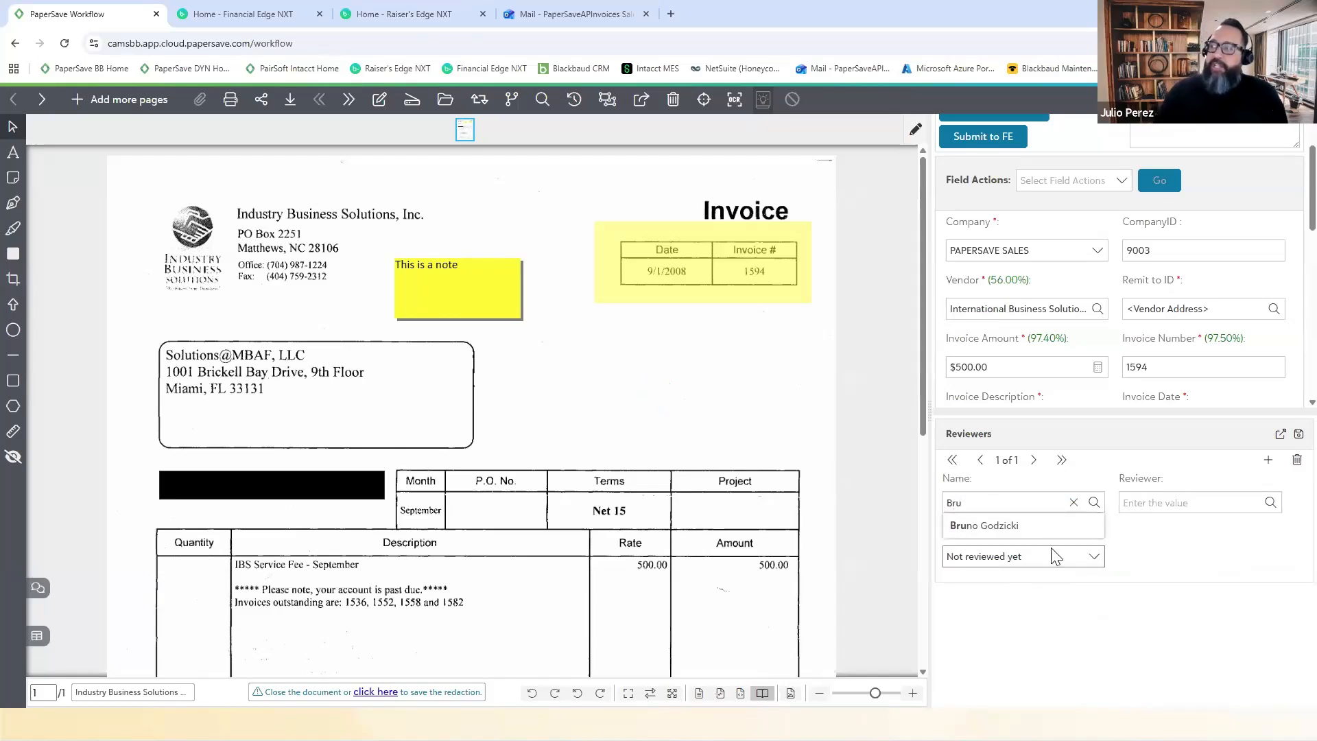
left_click(1026, 528)
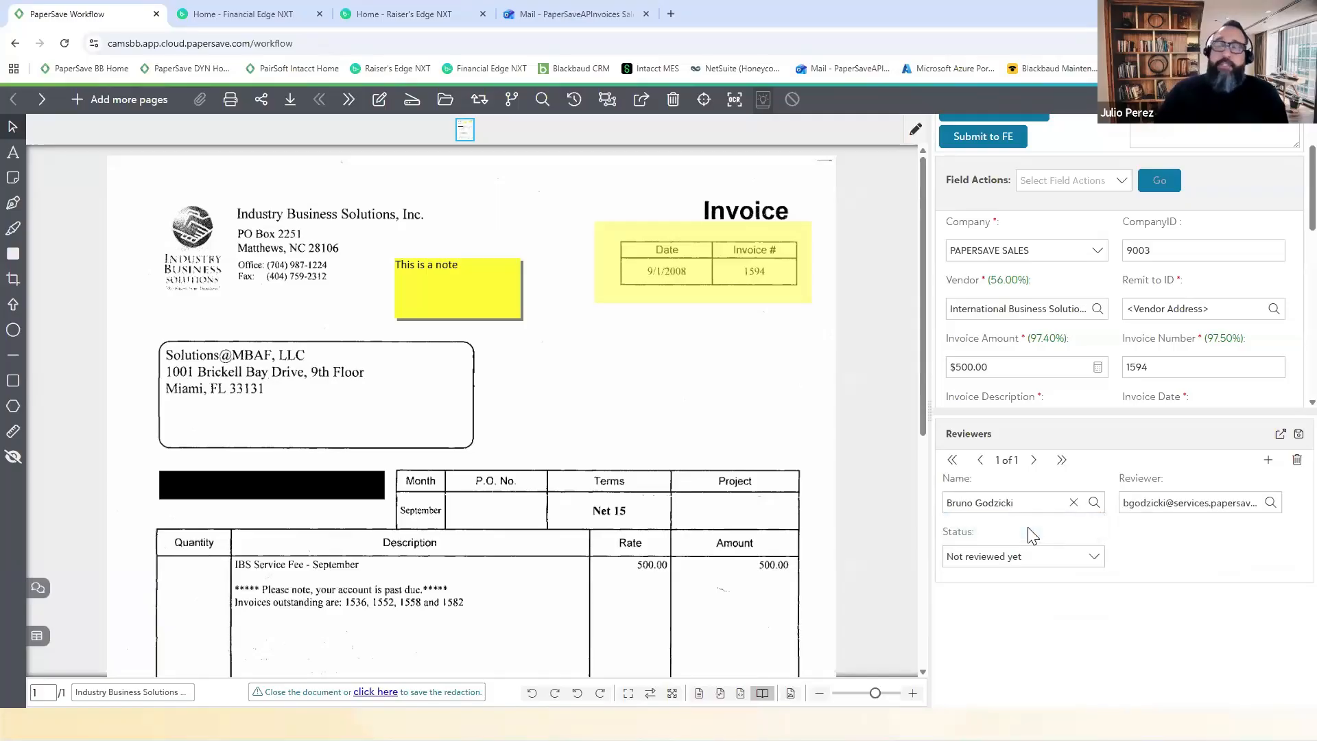
left_click(1297, 438)
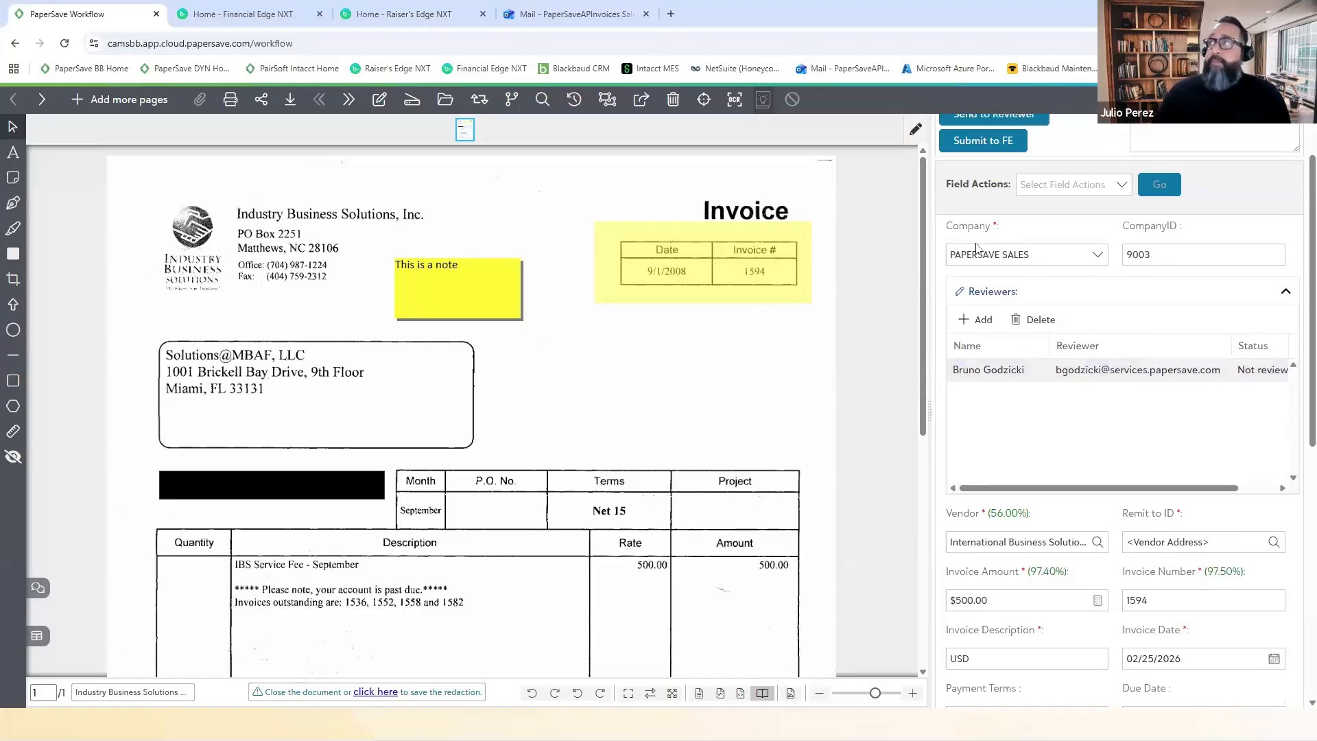
Step: Try to send the Industry Business Solutions invoice to the reviewer
scroll(988, 213, "up", 1)
left_click(989, 175)
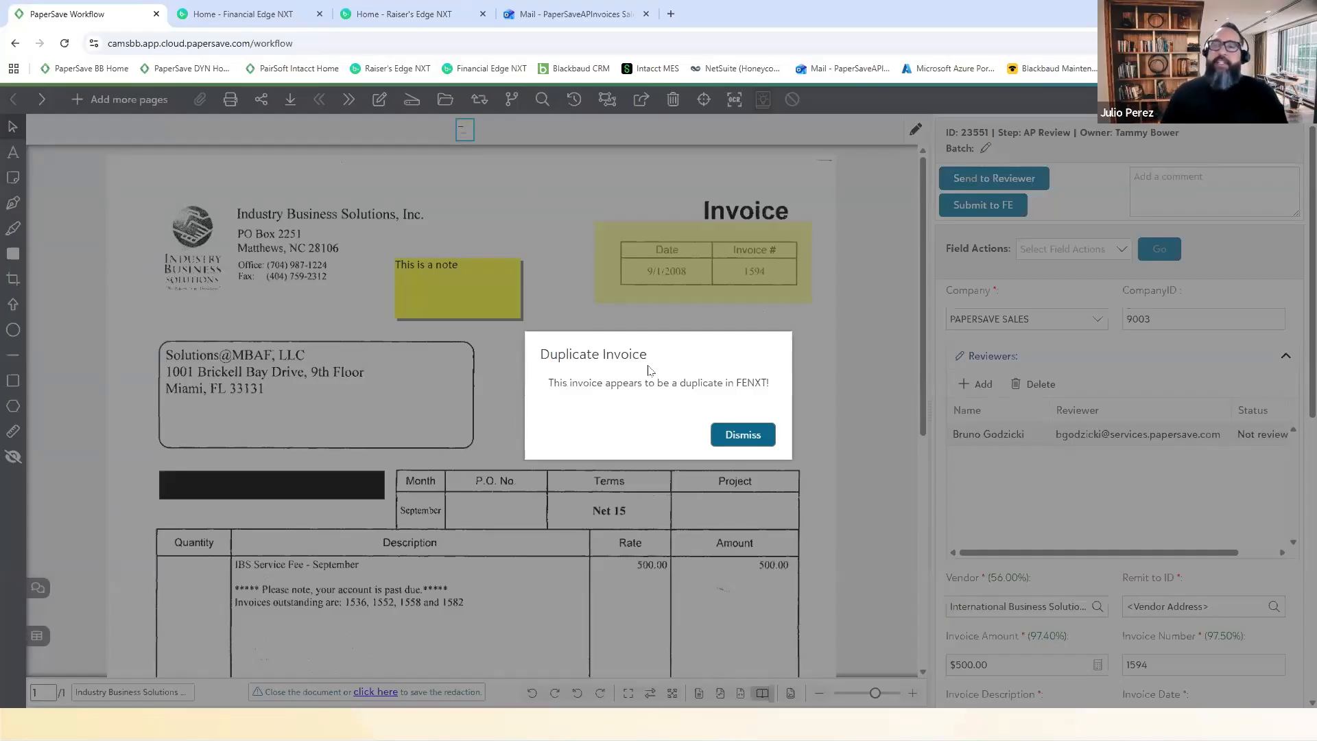
left_click(740, 439)
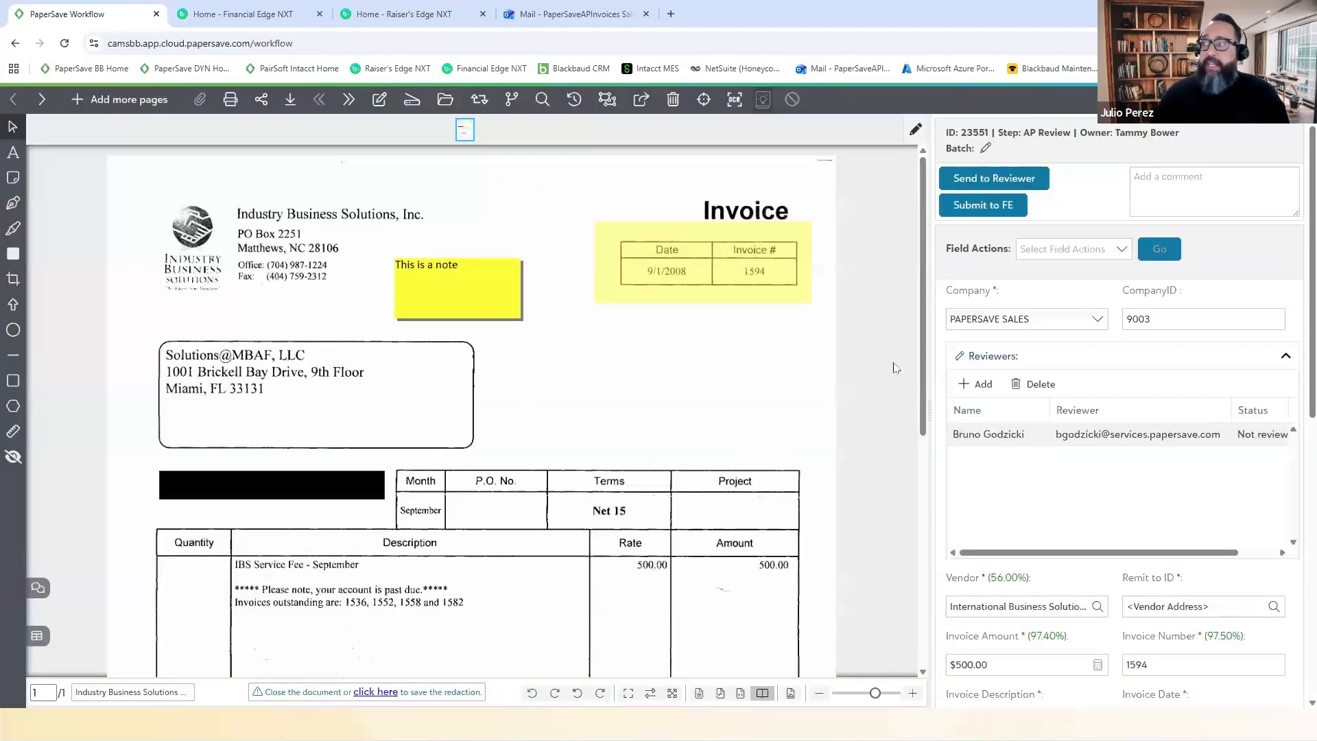
Step: Change the invoice number to 15942526JCP and send the invoice to the reviewer
scroll(1123, 530, "down", 2)
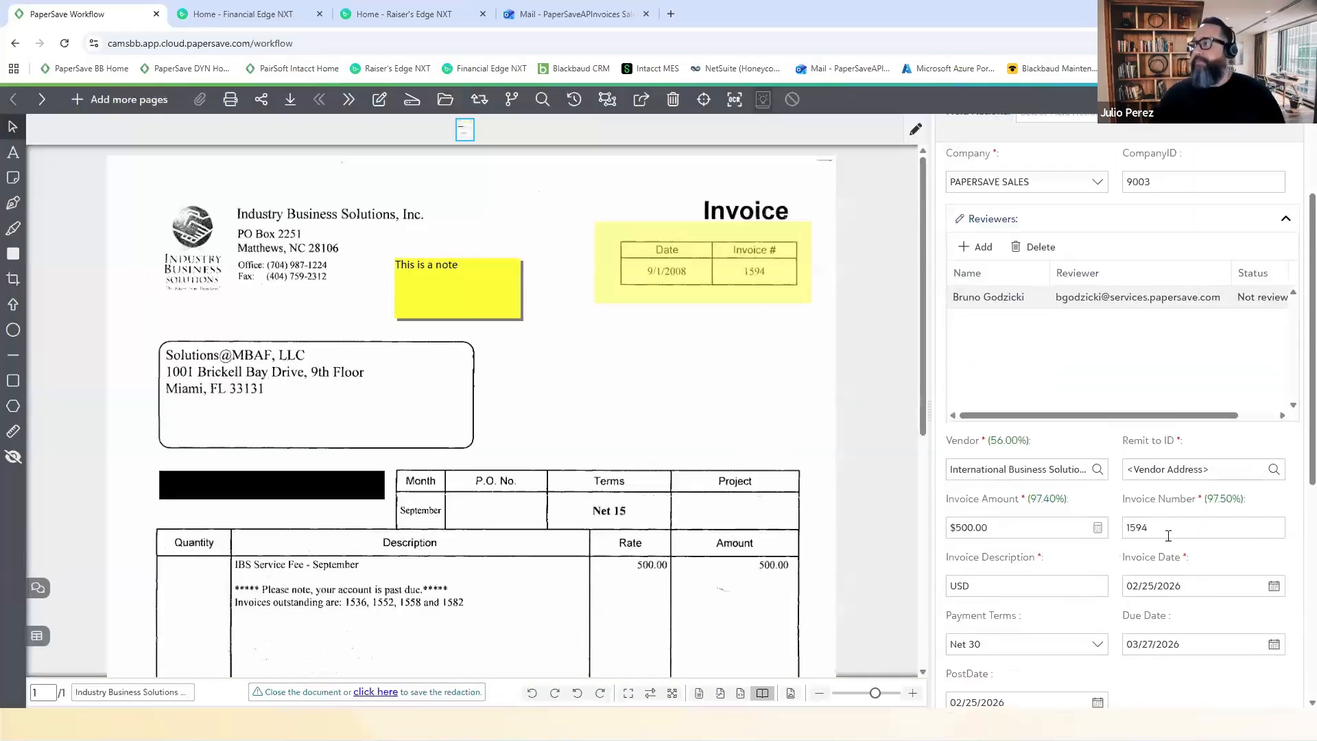
left_click(1182, 525)
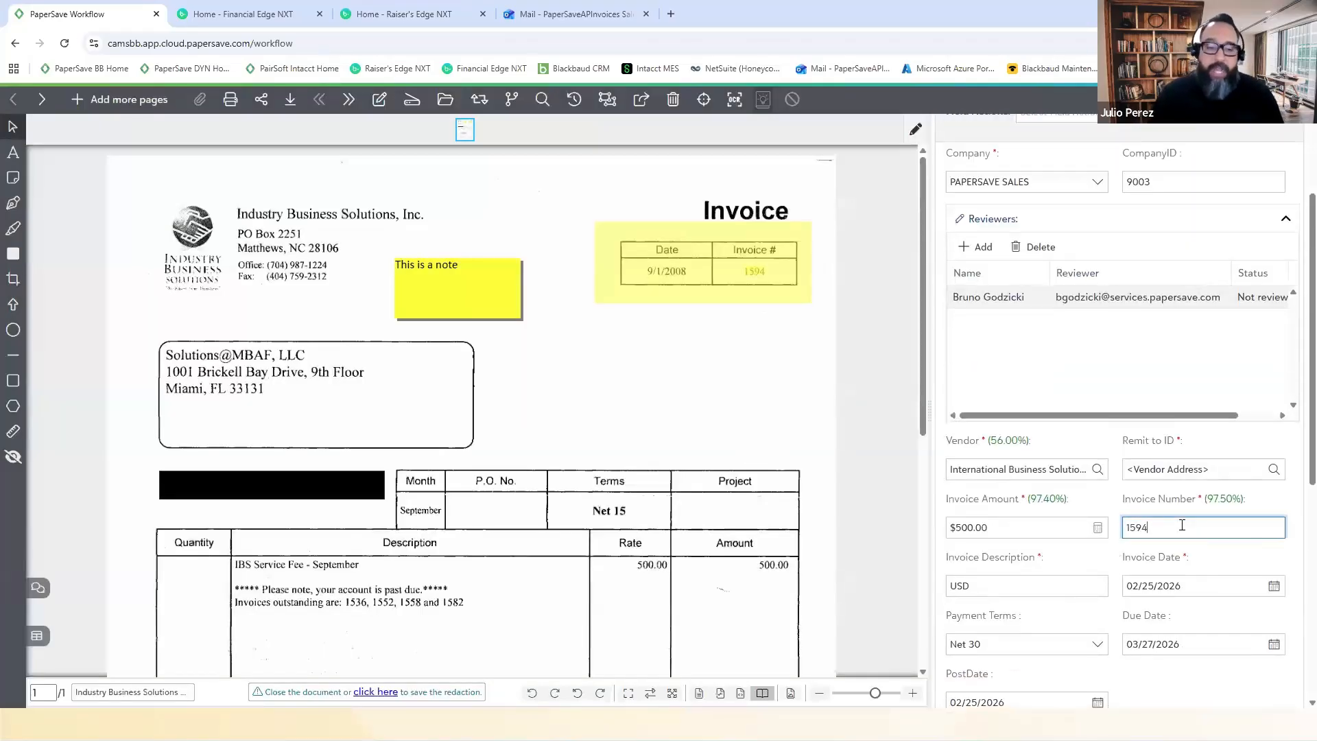
type("25")
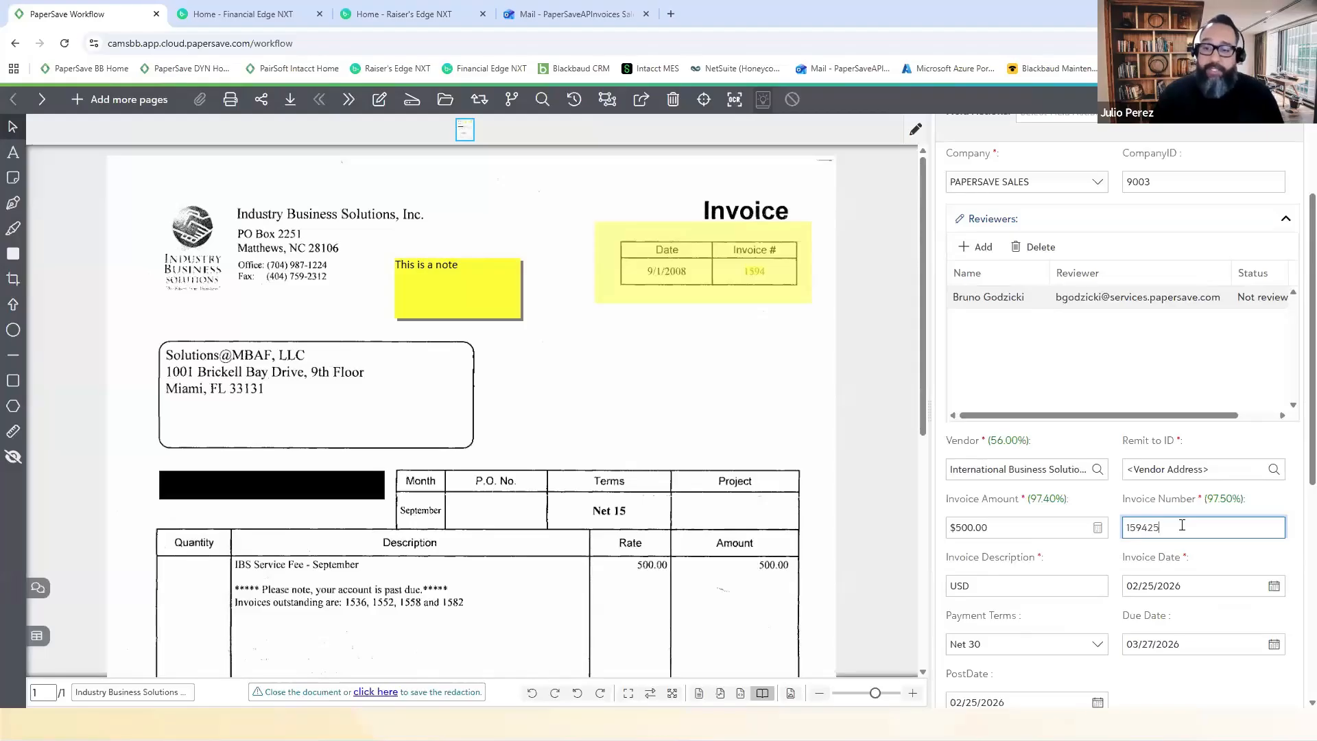
type("26")
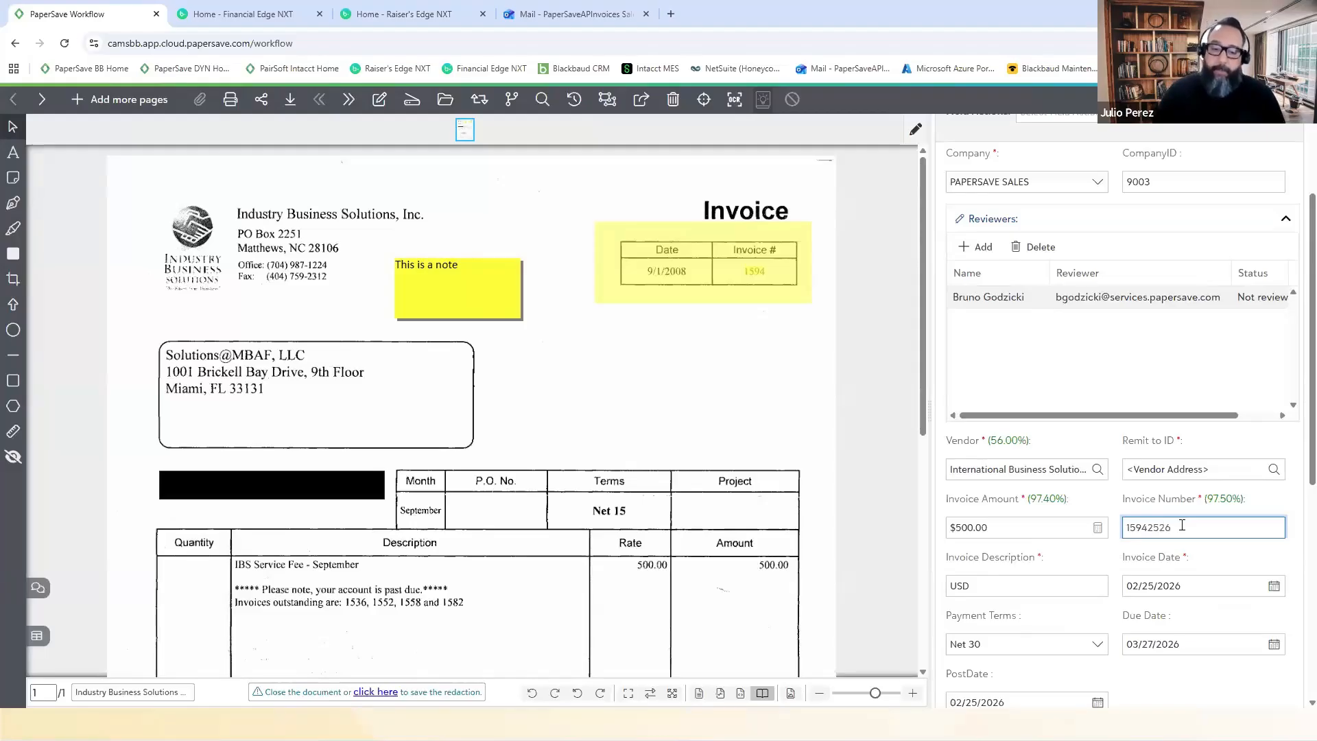
type("JC")
double_click(1183, 526)
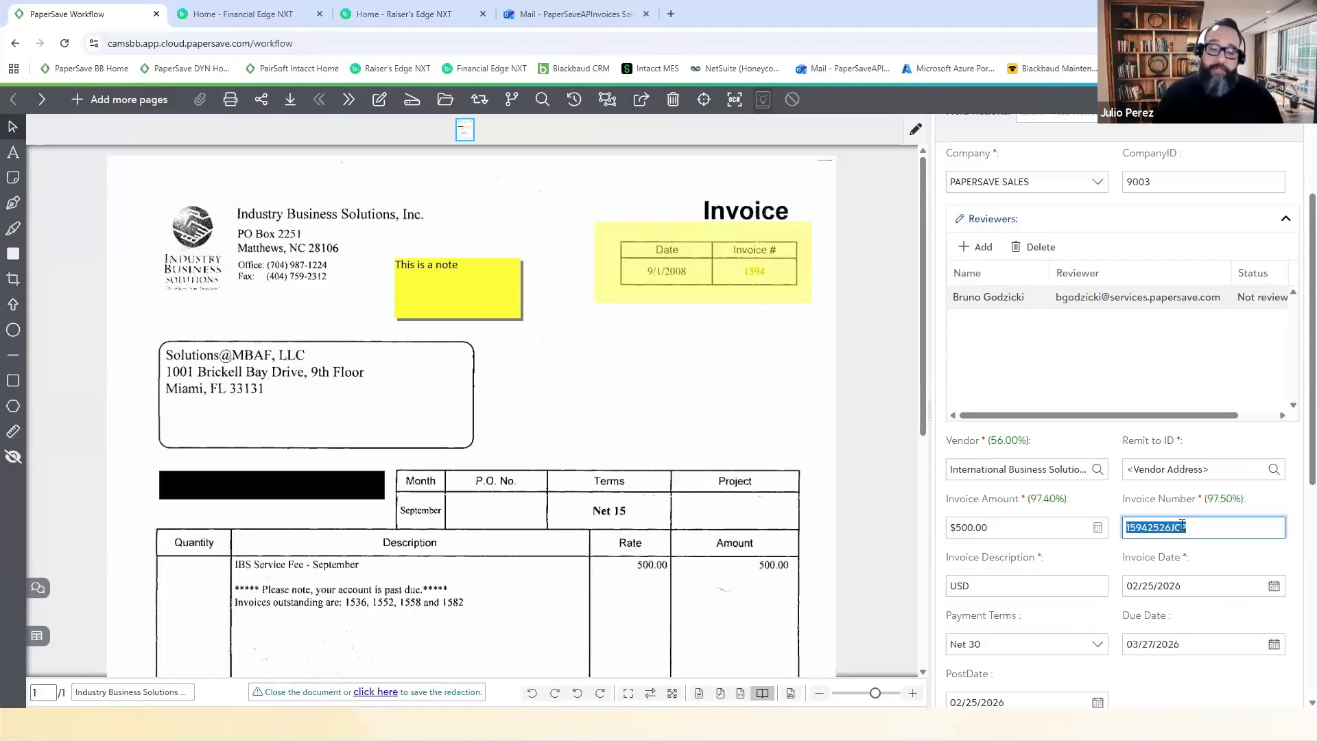
left_click(1183, 526)
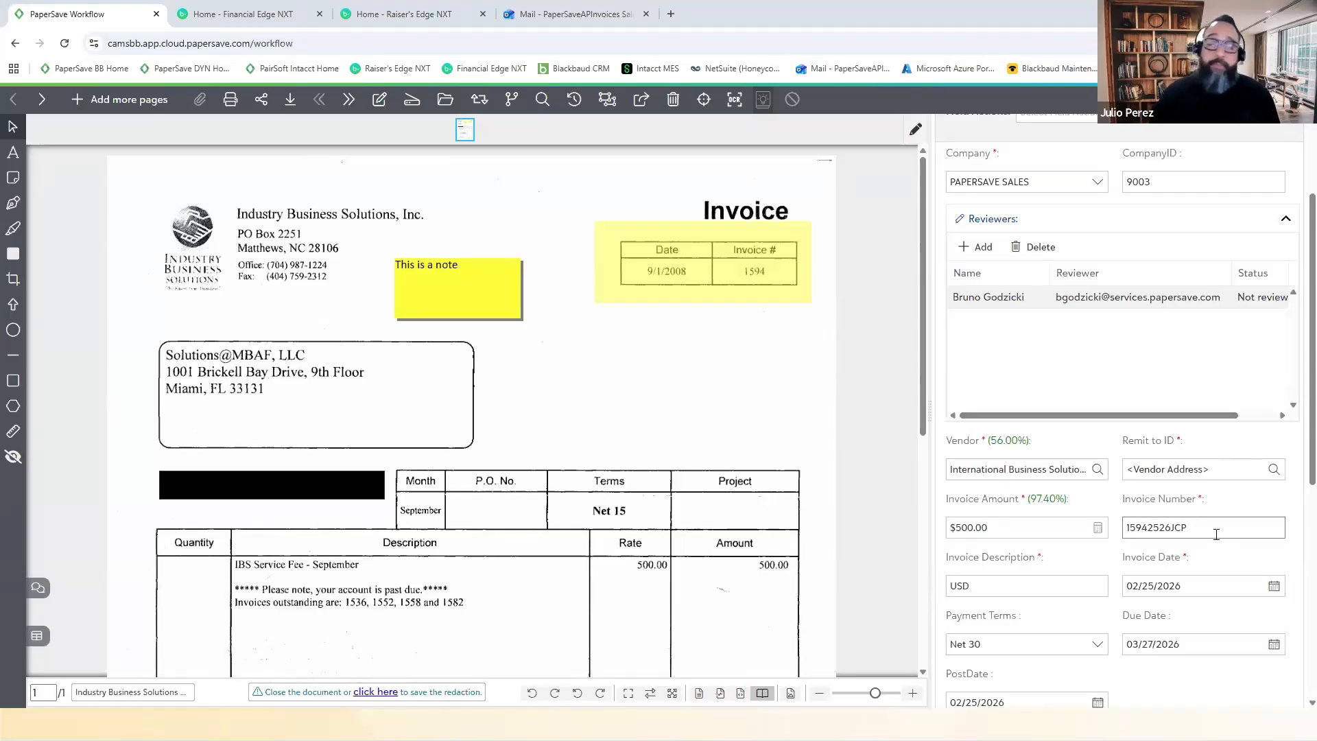
scroll(1190, 511, "up", 3)
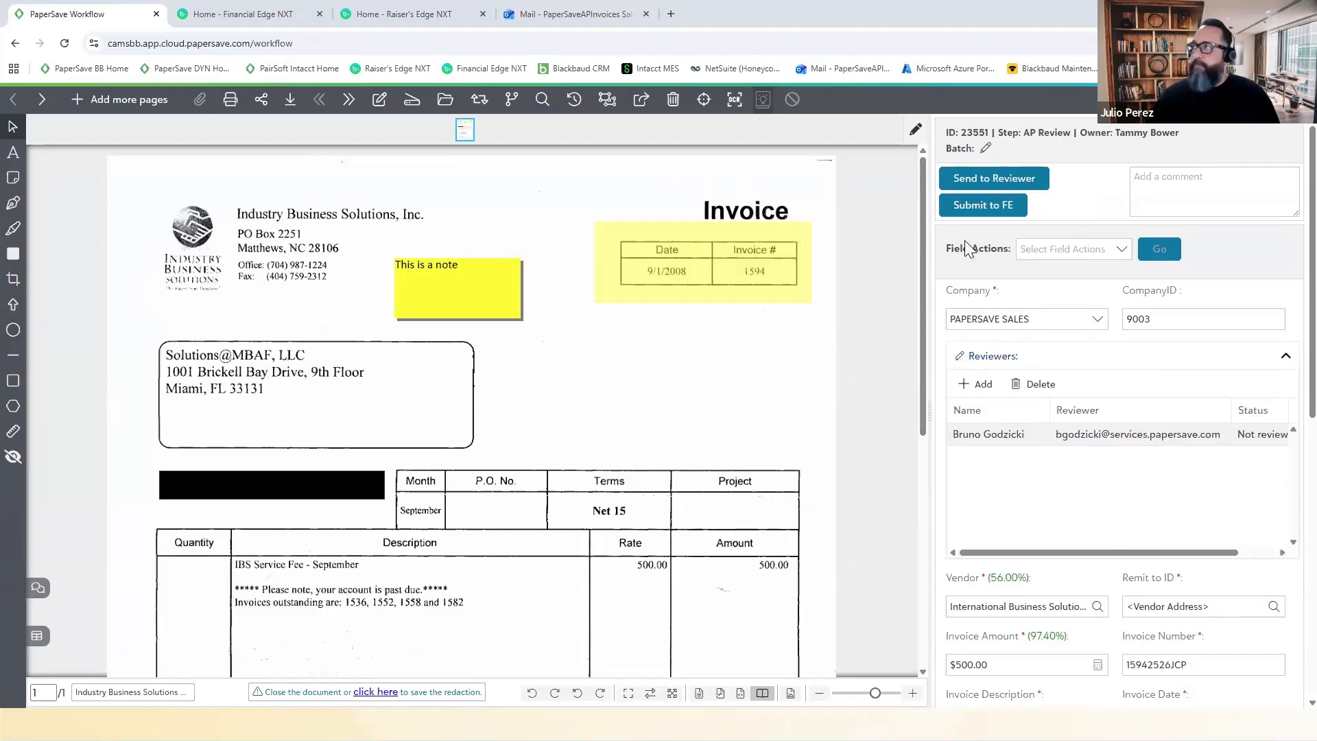
left_click(987, 179)
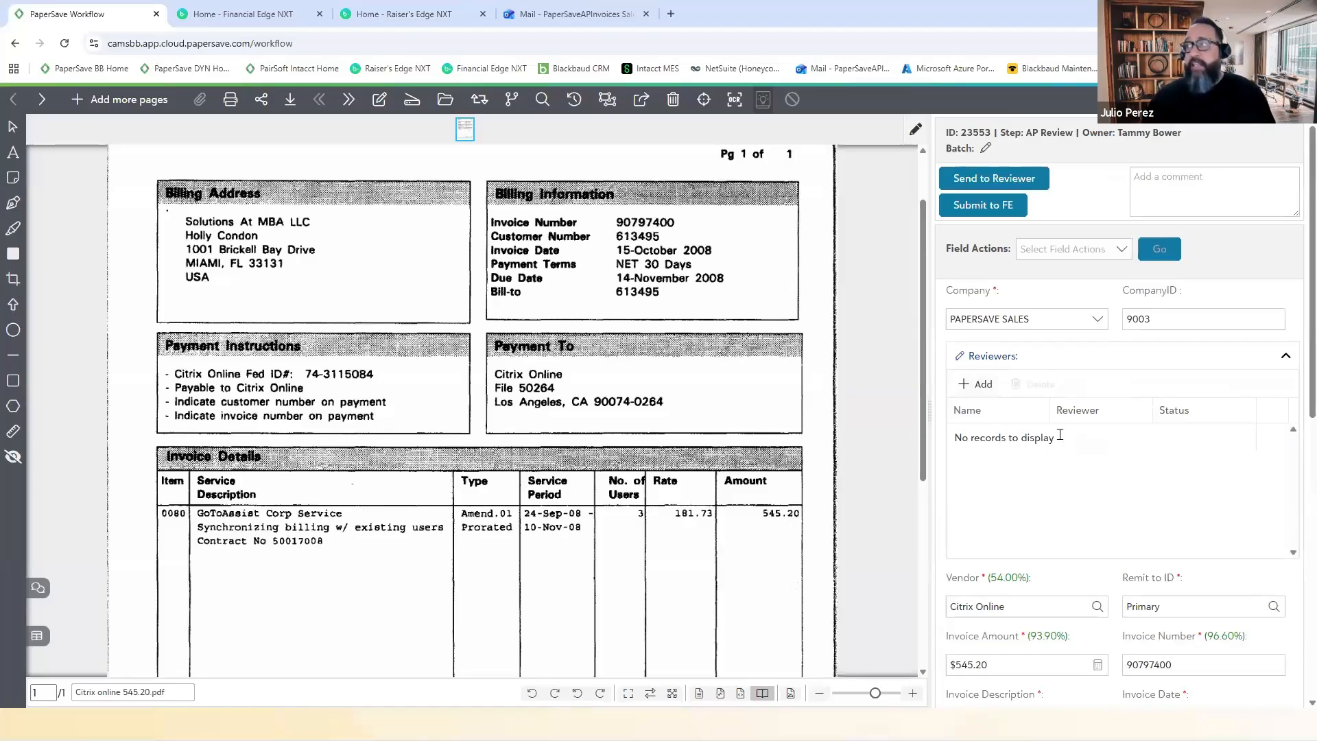
Step: Look through the Fujitsu and Shred-it invoices, and select all items in the AP Review list
left_click(42, 101)
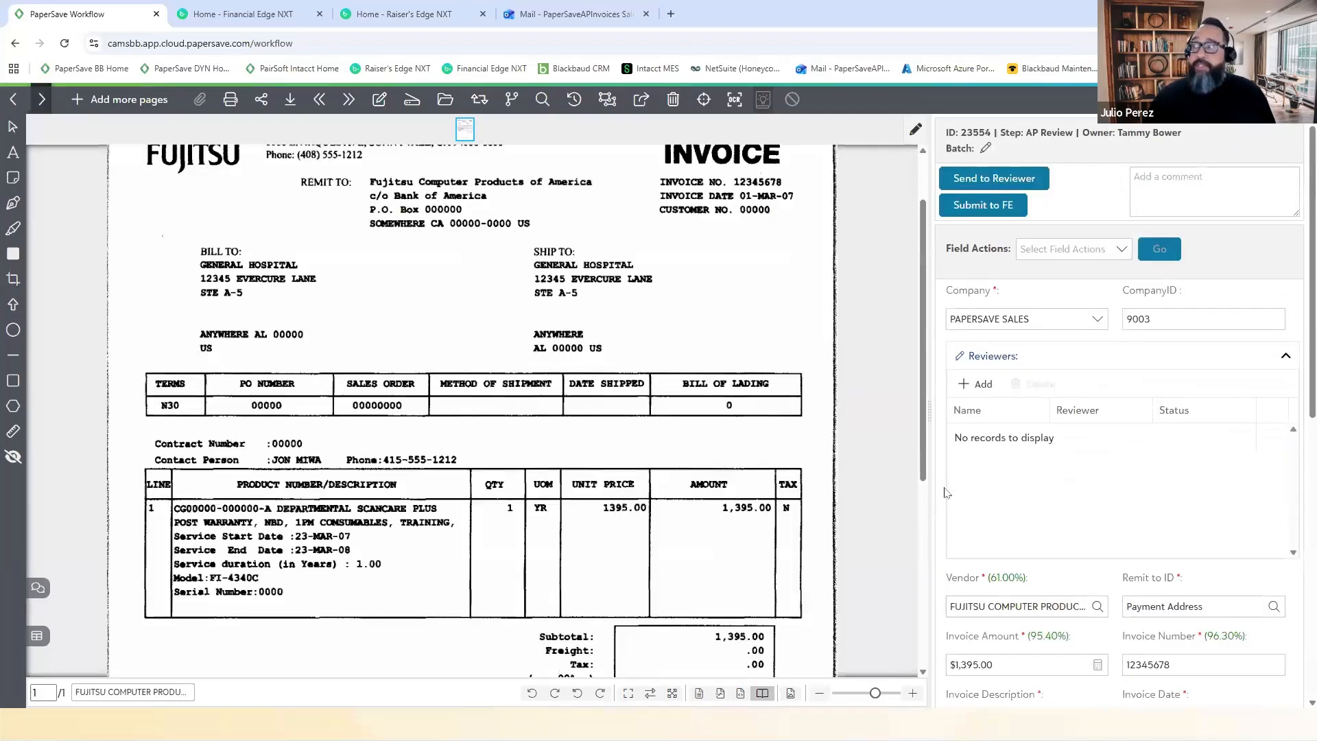
left_click(43, 99)
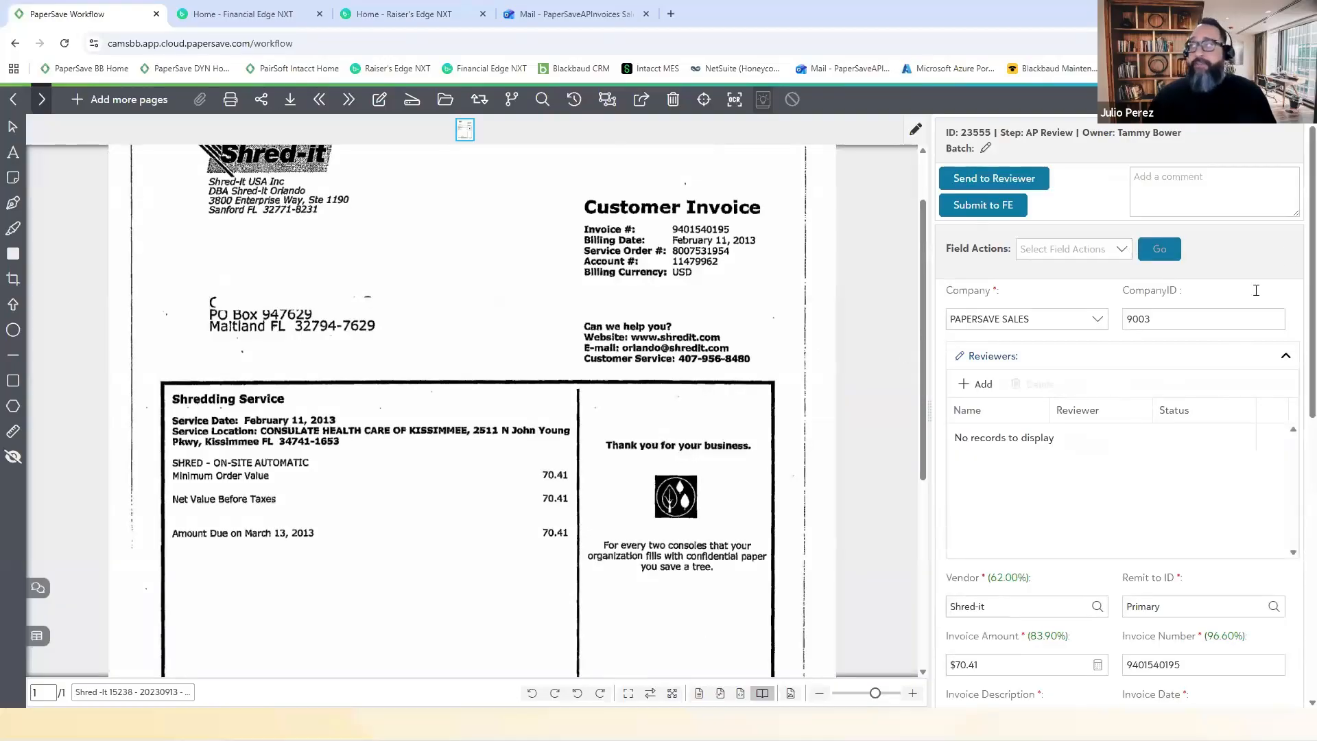
left_click(13, 100)
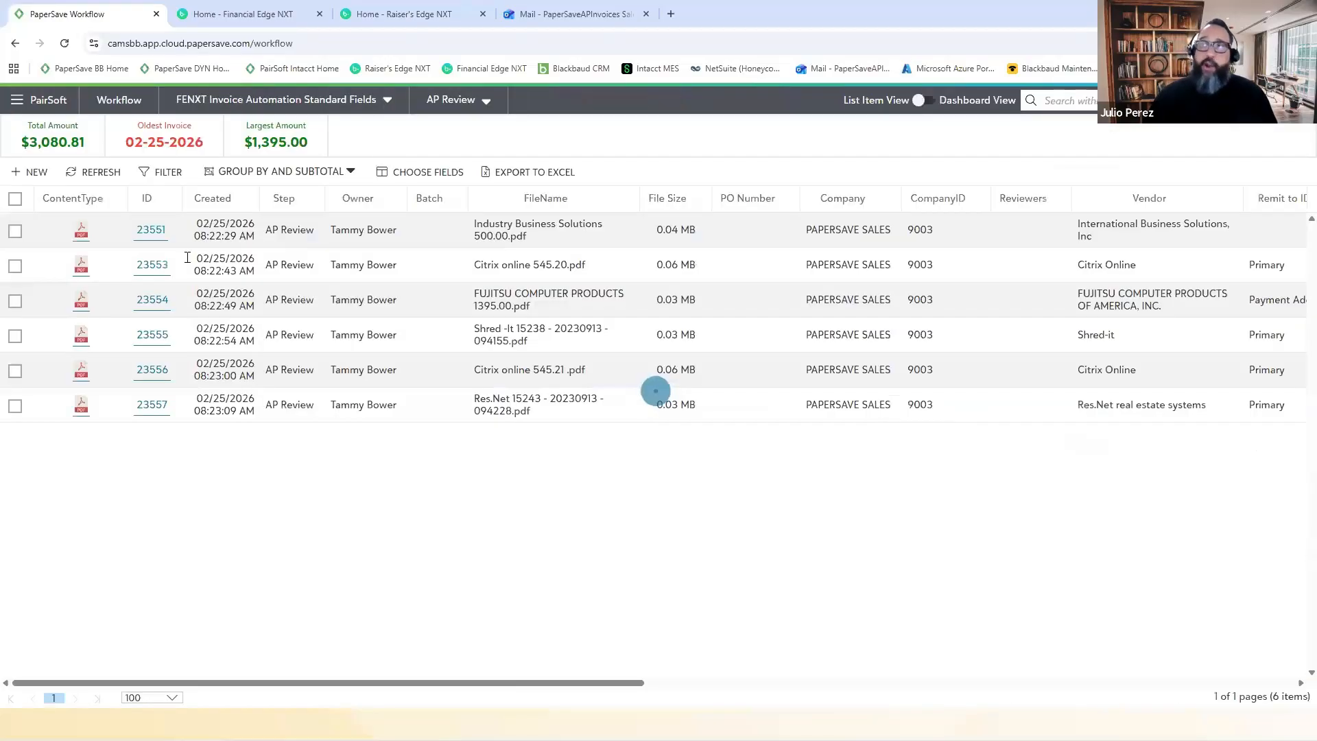
left_click(15, 198)
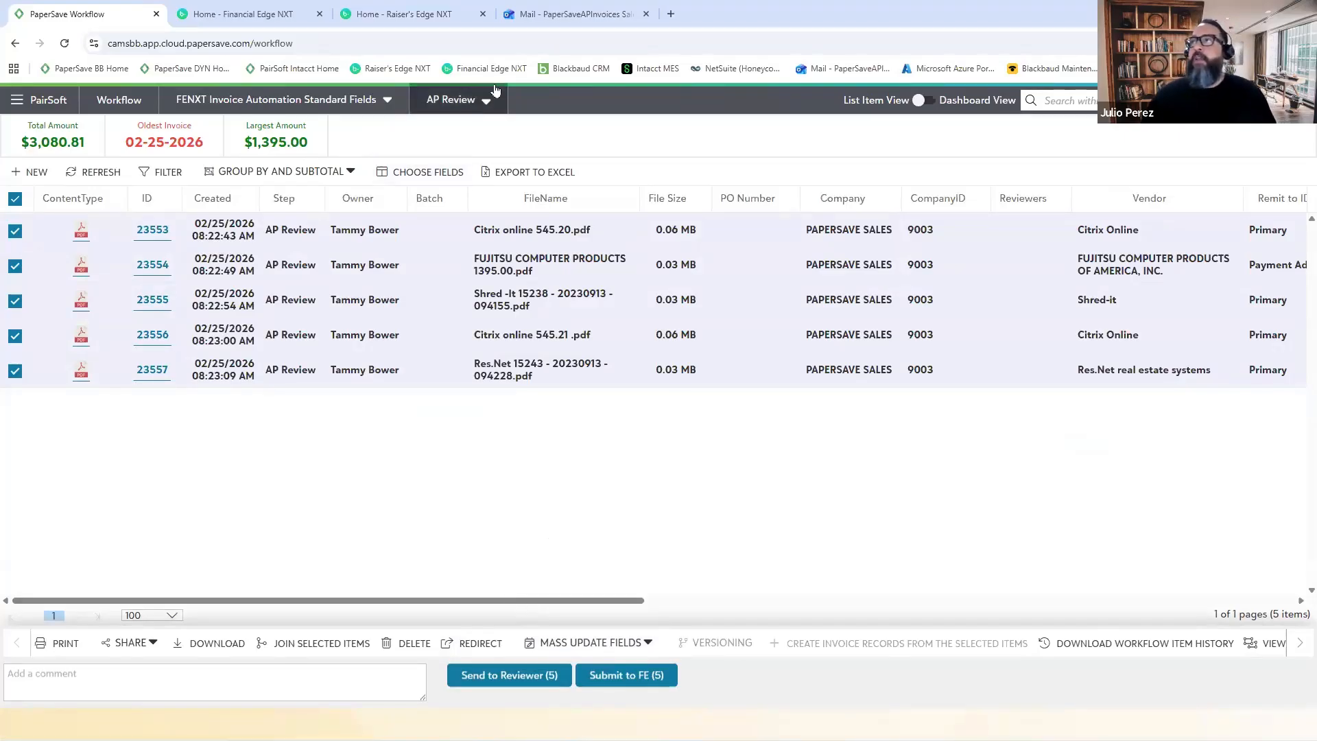
Step: Check the Outlook inbox for review requests, and show the items at the Review step of the PaperSave workflow
left_click(570, 13)
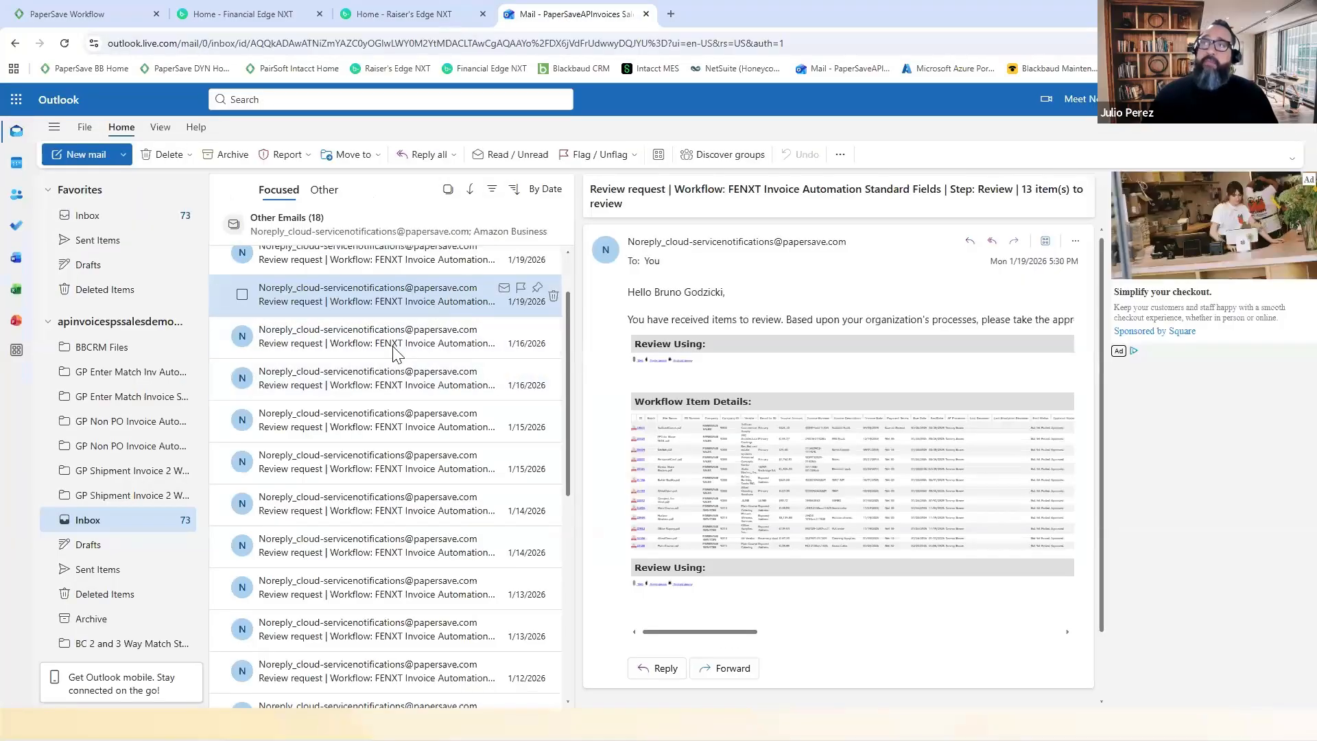
left_click(69, 14)
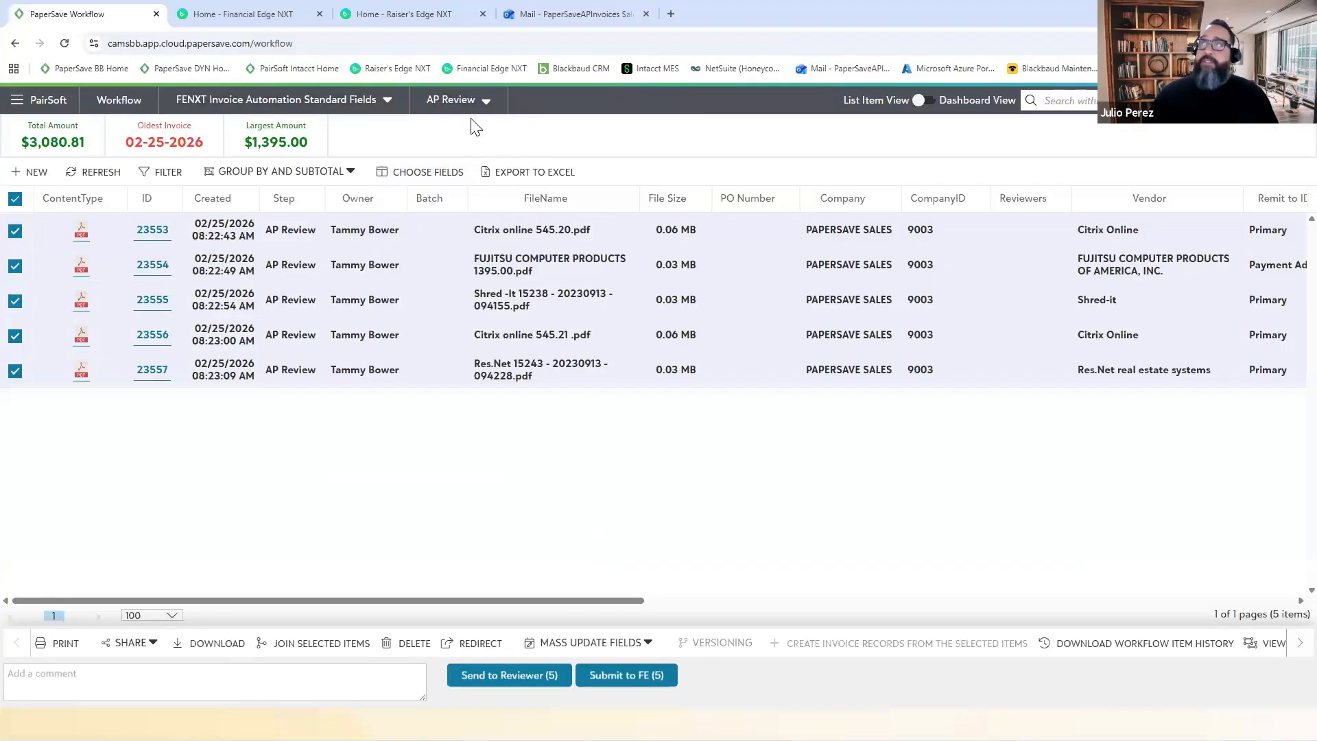
left_click(466, 103)
left_click(449, 225)
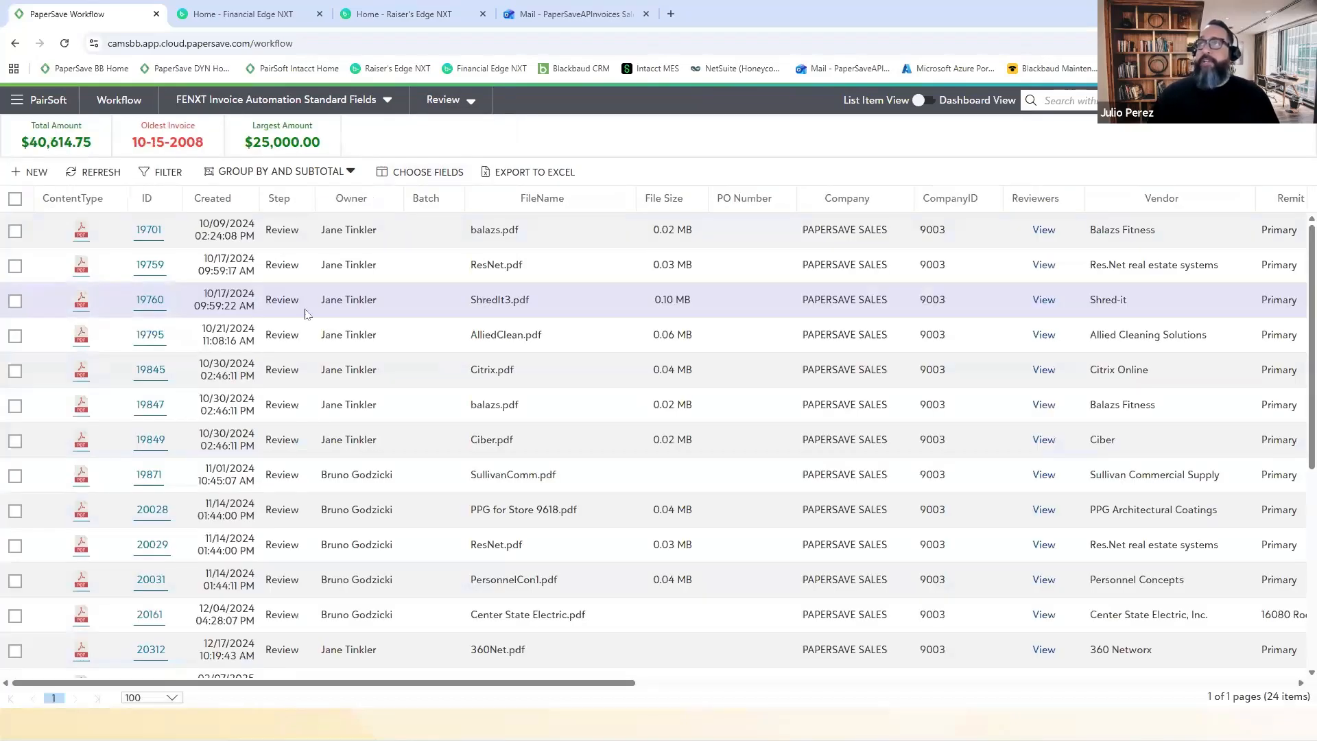
Step: Open the Industry Business Solutions invoice, approve it with the comment "This is a good Inv." plus the reviewer's first name, and return to the list
scroll(339, 379, "down", 5)
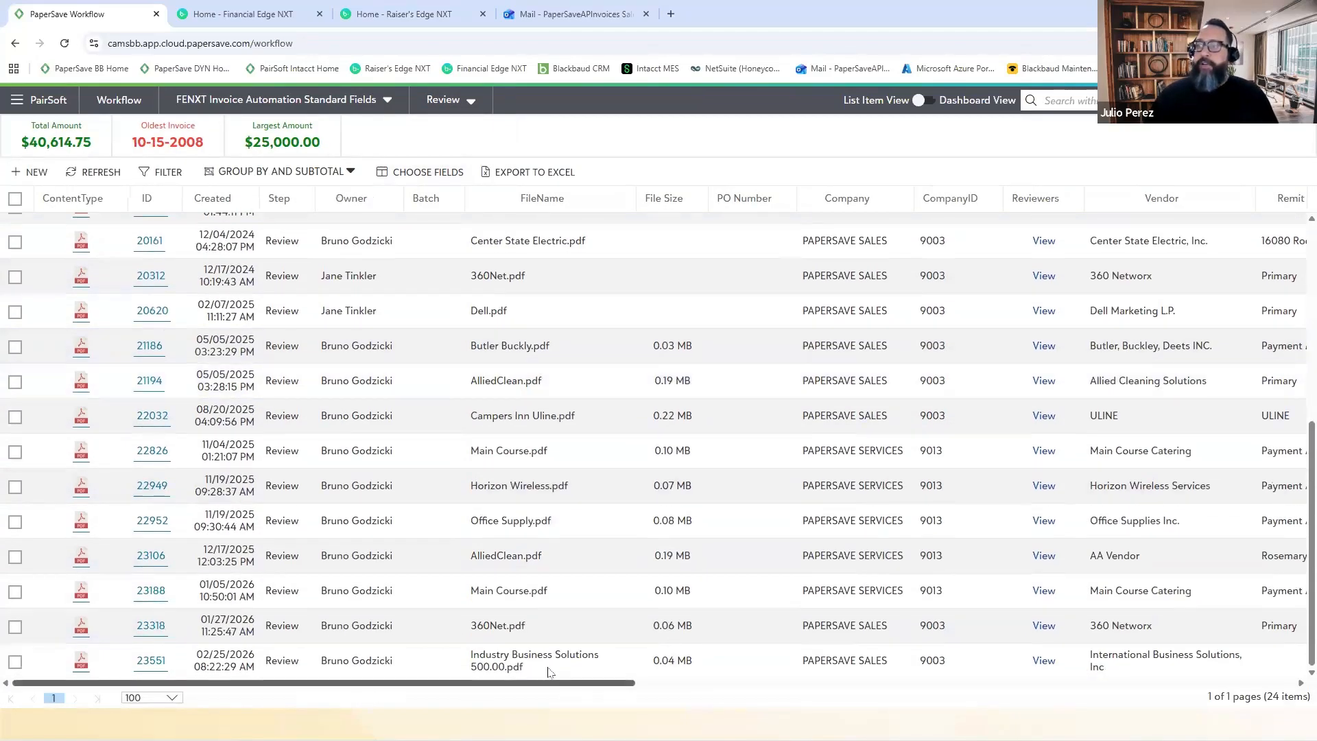
double_click(117, 664)
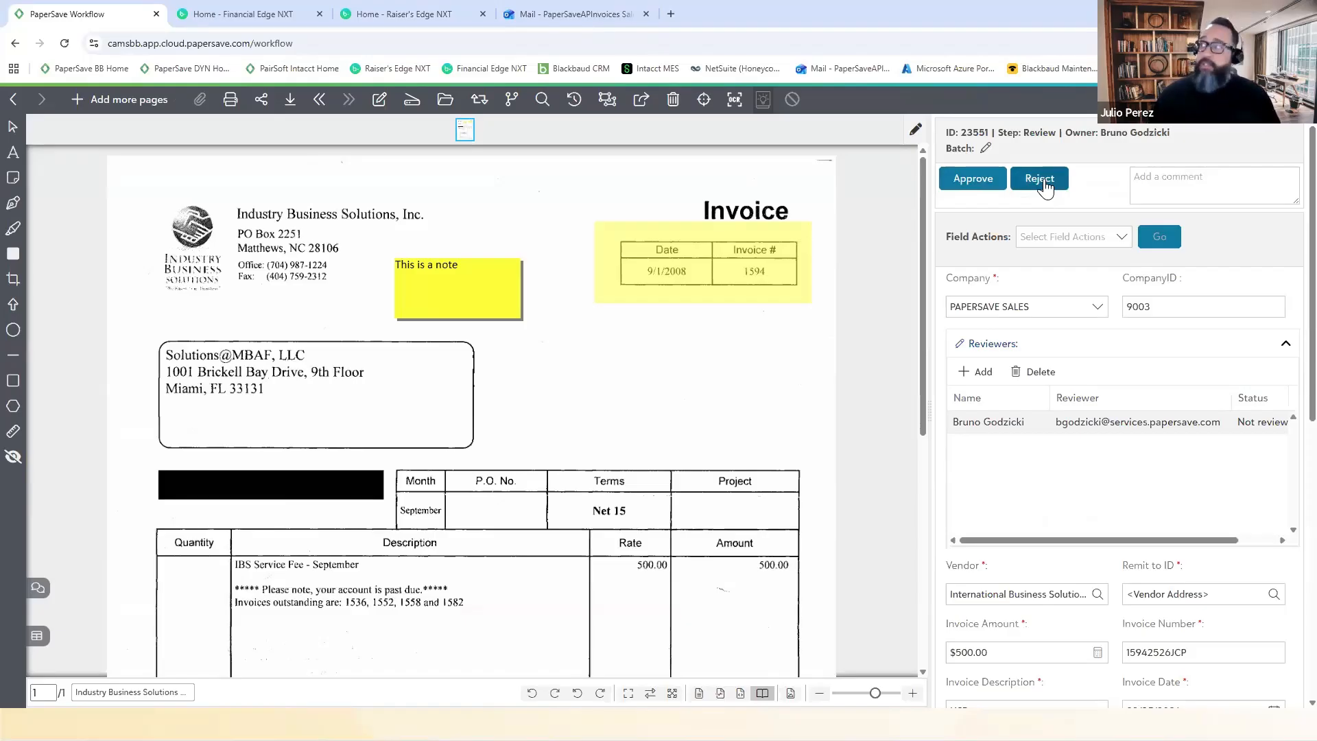
left_click(1211, 190)
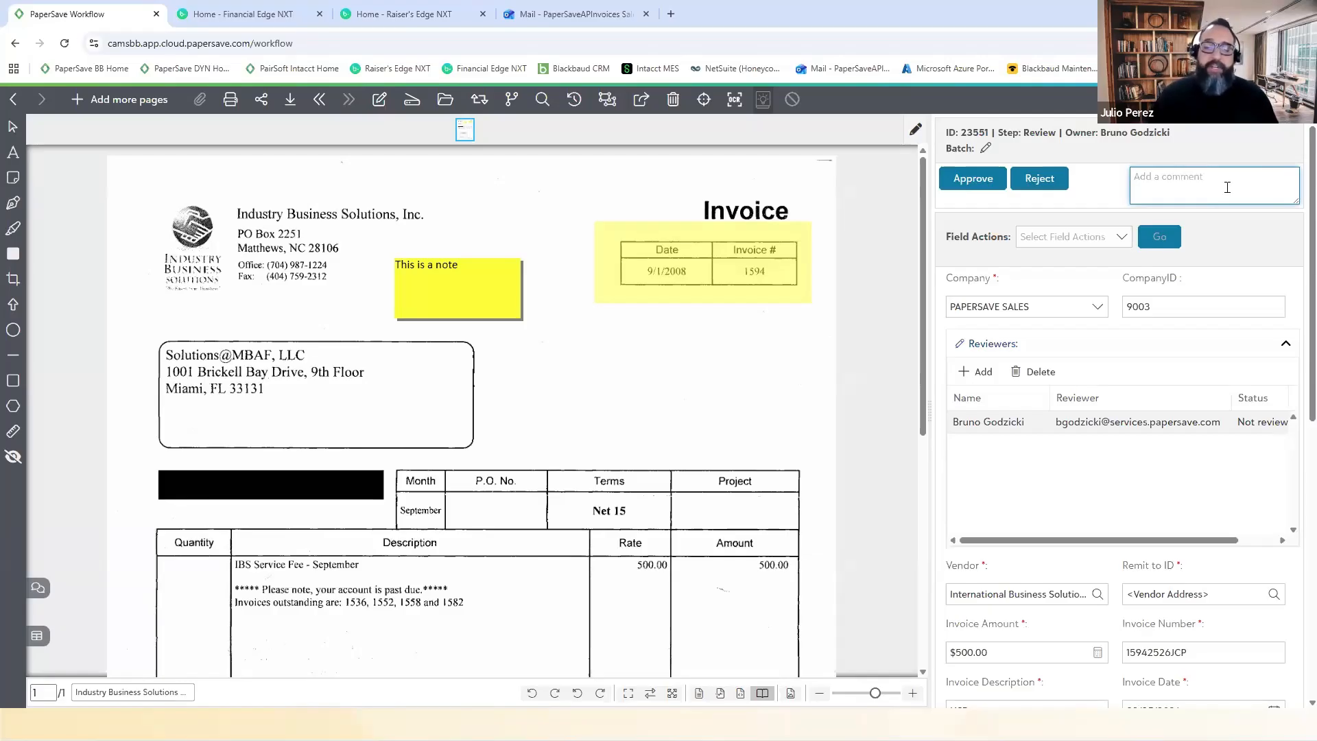
type("This is a good Inv. Bruno")
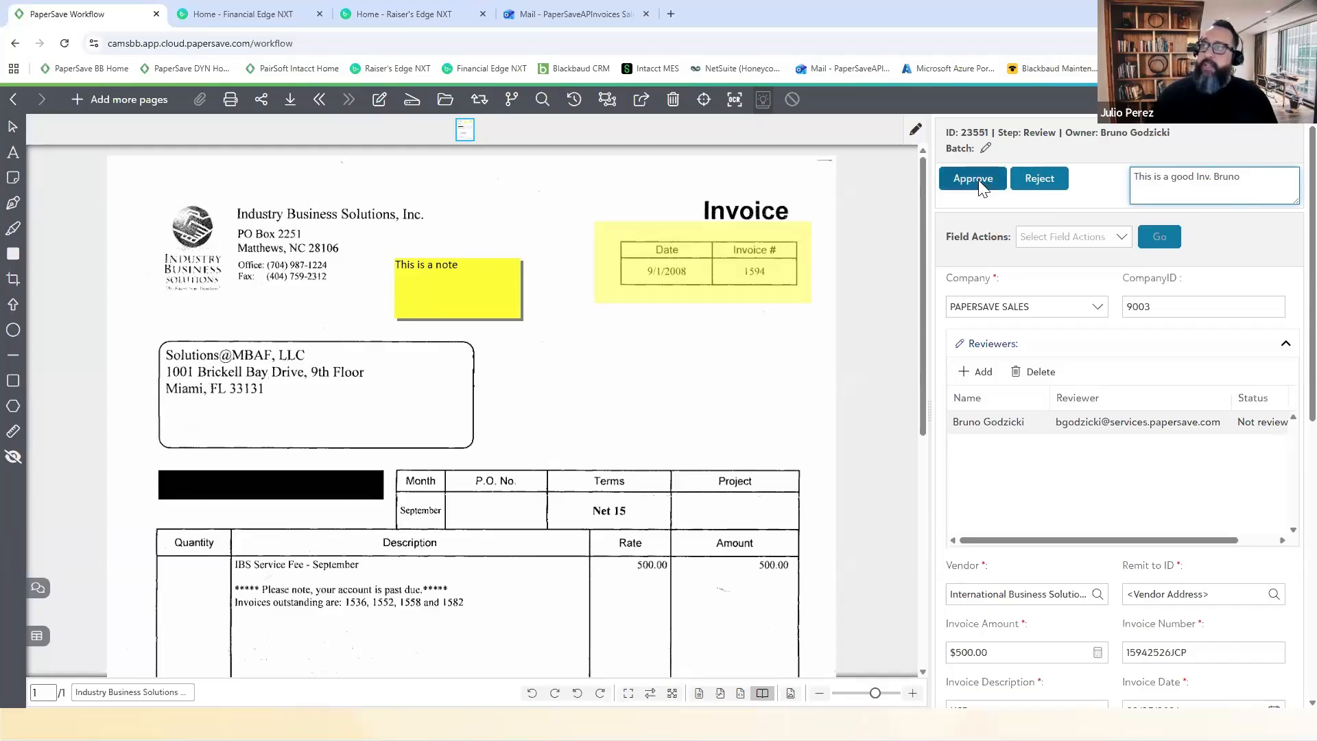
left_click(978, 180)
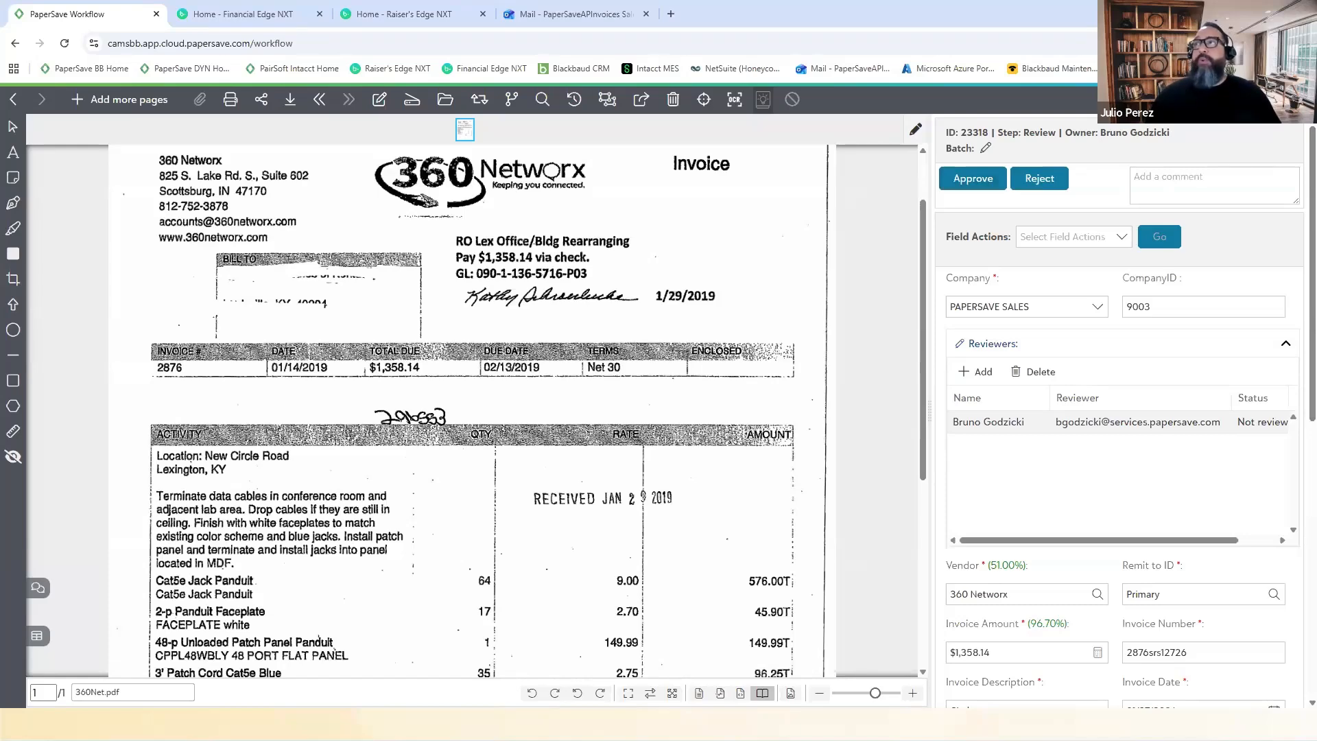
left_click(1299, 100)
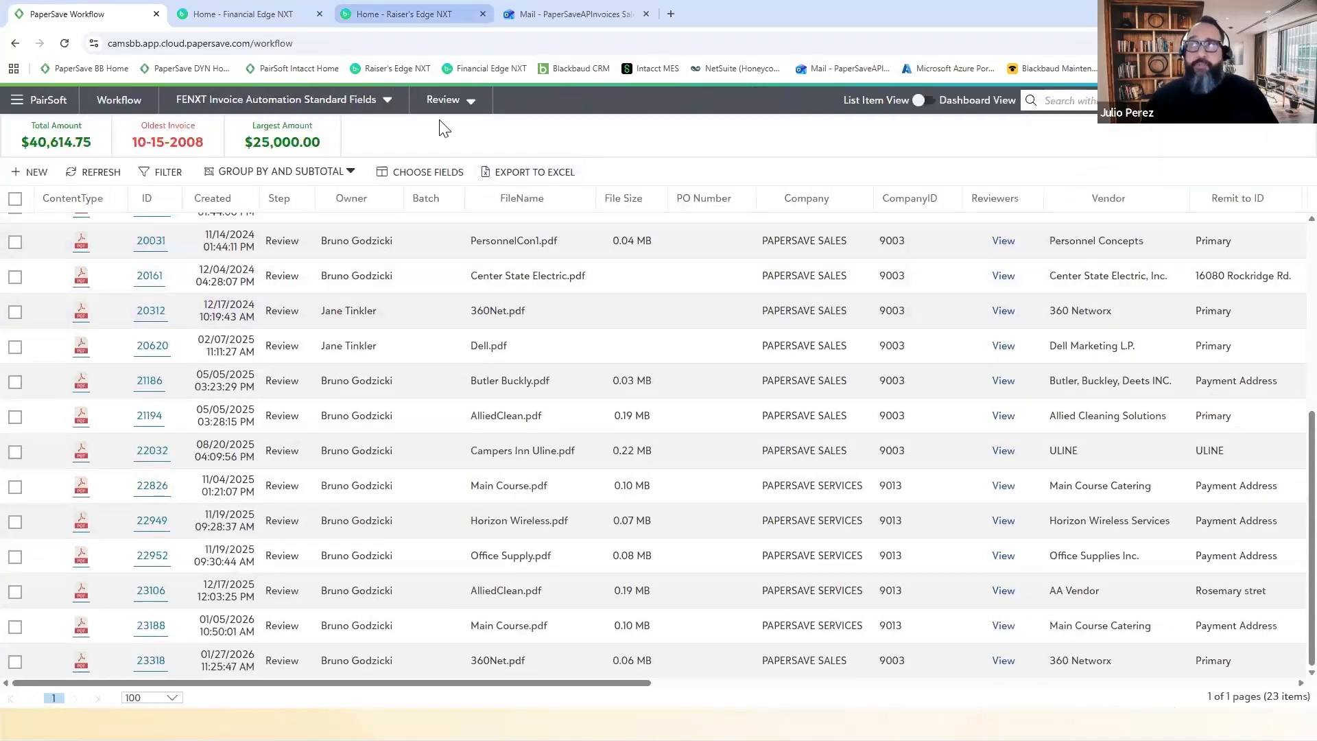
Step: Show the items at the Escalation Review step, open the Industry Business Solutions invoice, and check its fields and owner
left_click(446, 100)
left_click(443, 175)
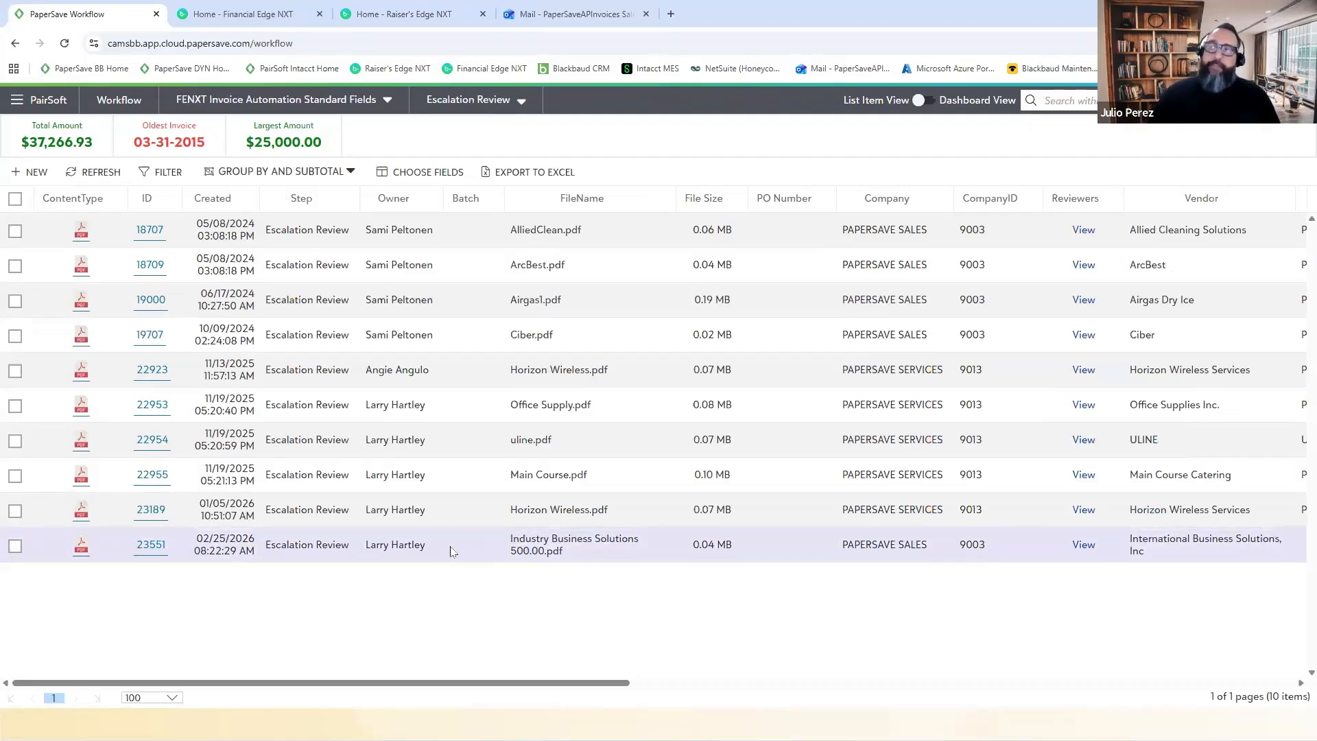
double_click(470, 554)
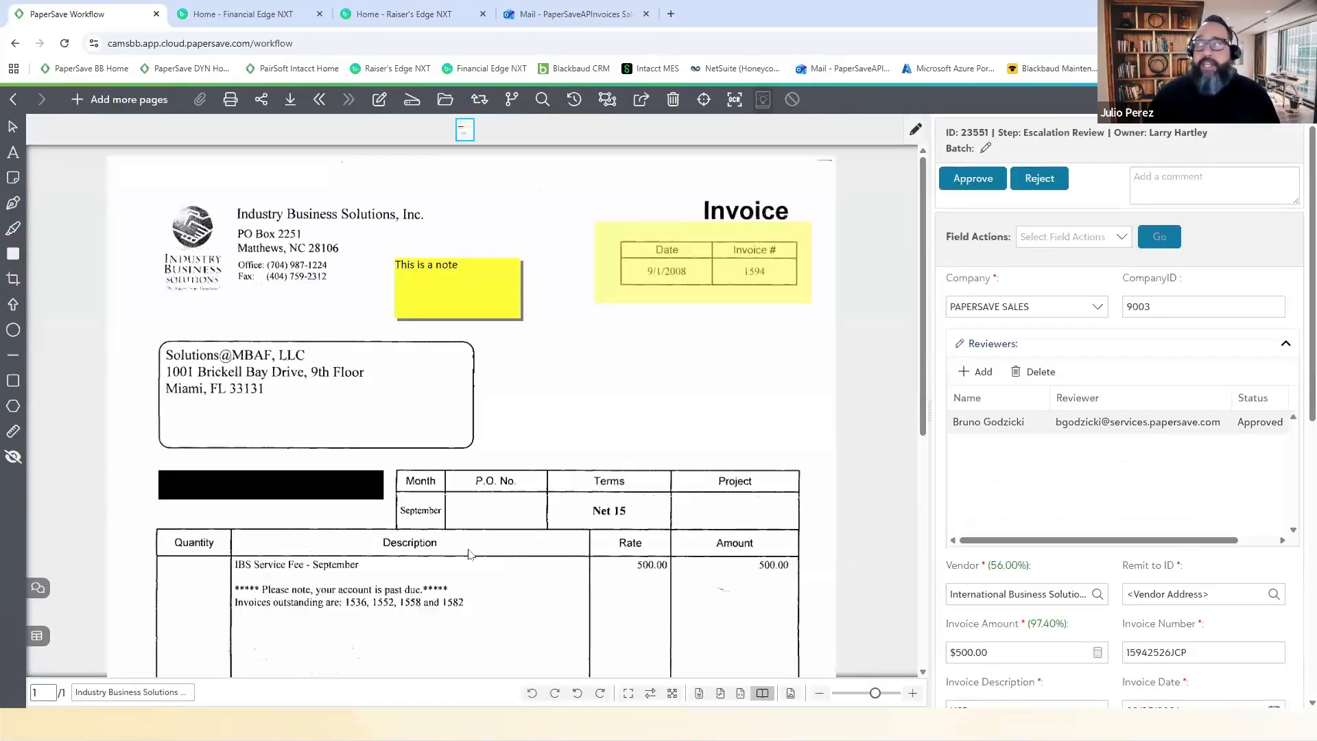
scroll(1030, 653, "down", 2)
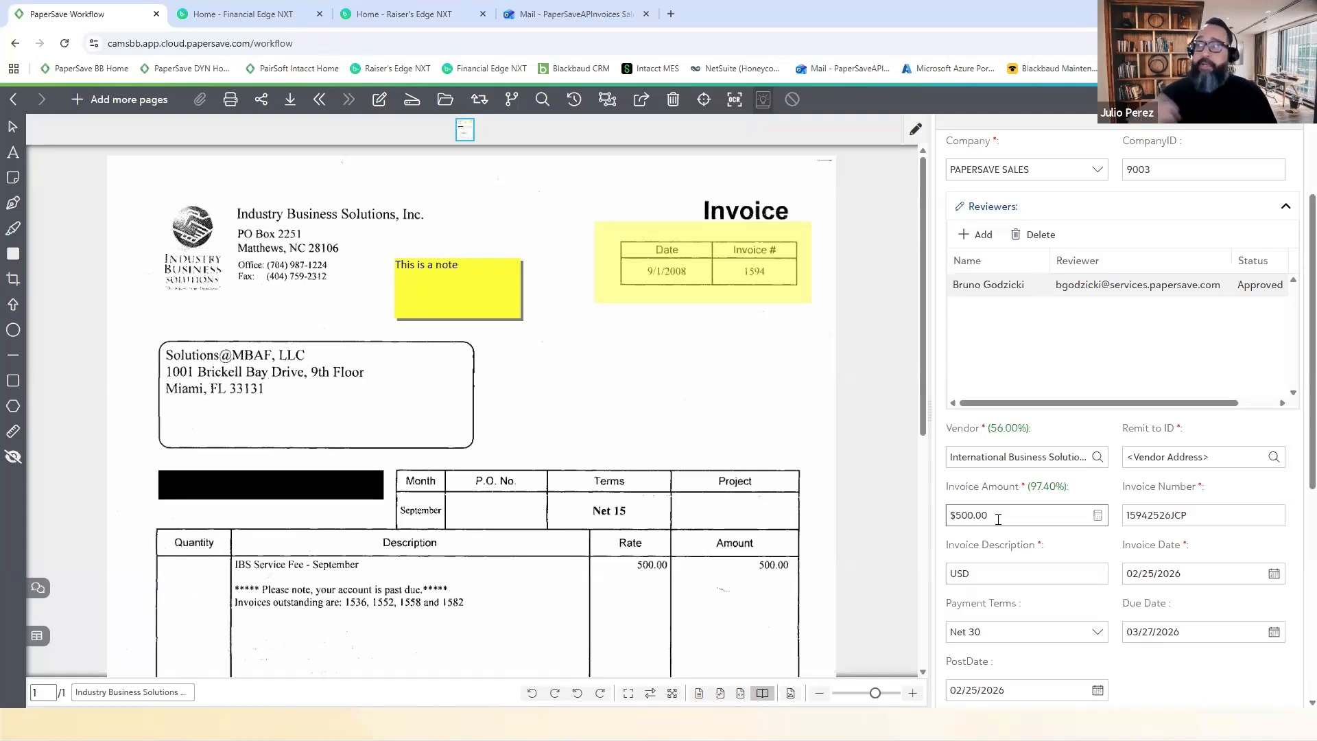
scroll(999, 447, "up", 2)
scroll(999, 447, "up", 1)
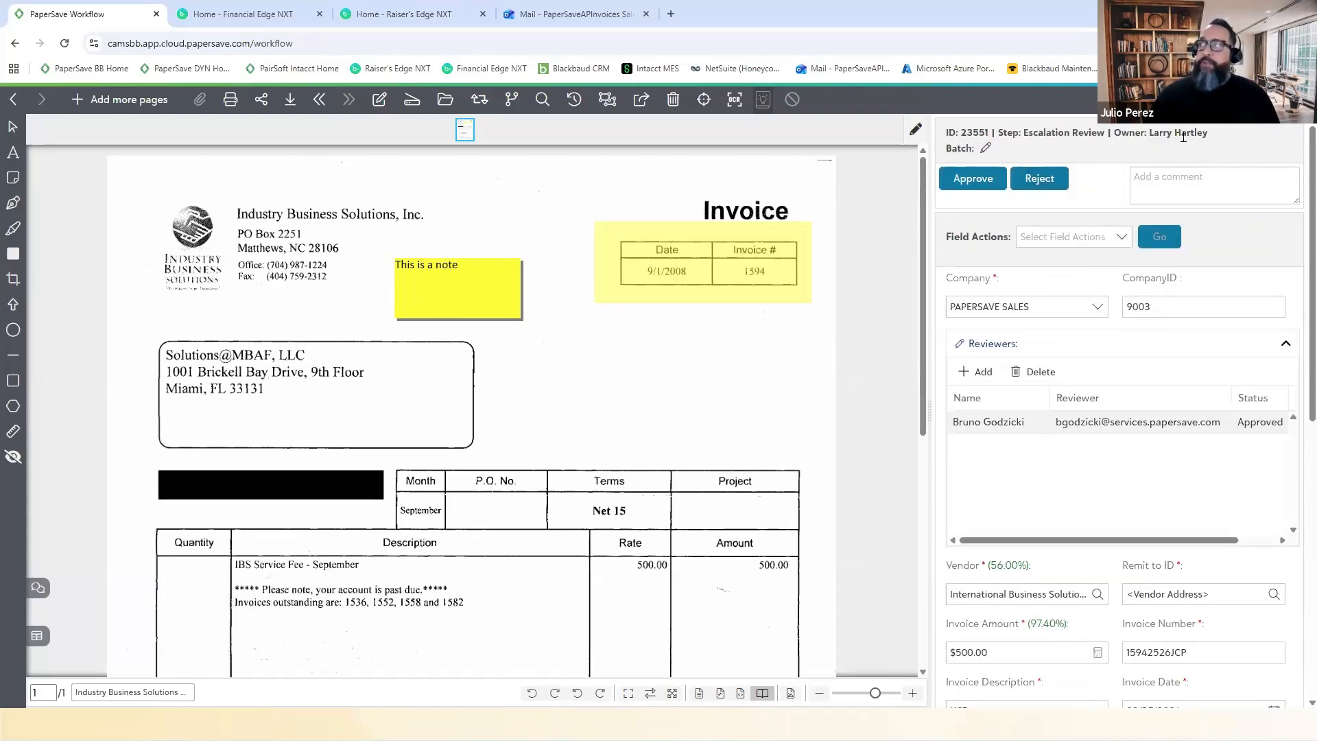
left_click_drag(1208, 134, 1159, 133)
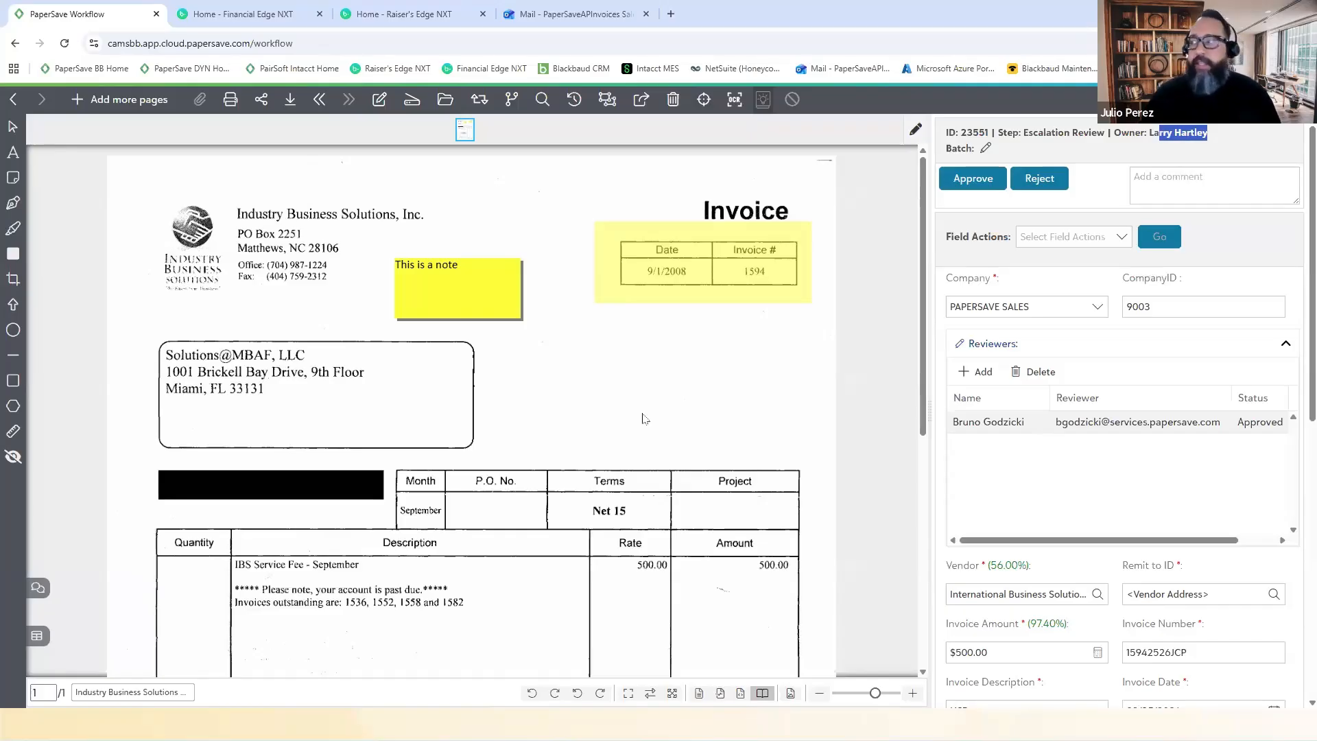
Step: Approve the escalated invoice with the comment "This is good." followed by the owner's initials, and return to the list
left_click(1200, 179)
type("This is ")
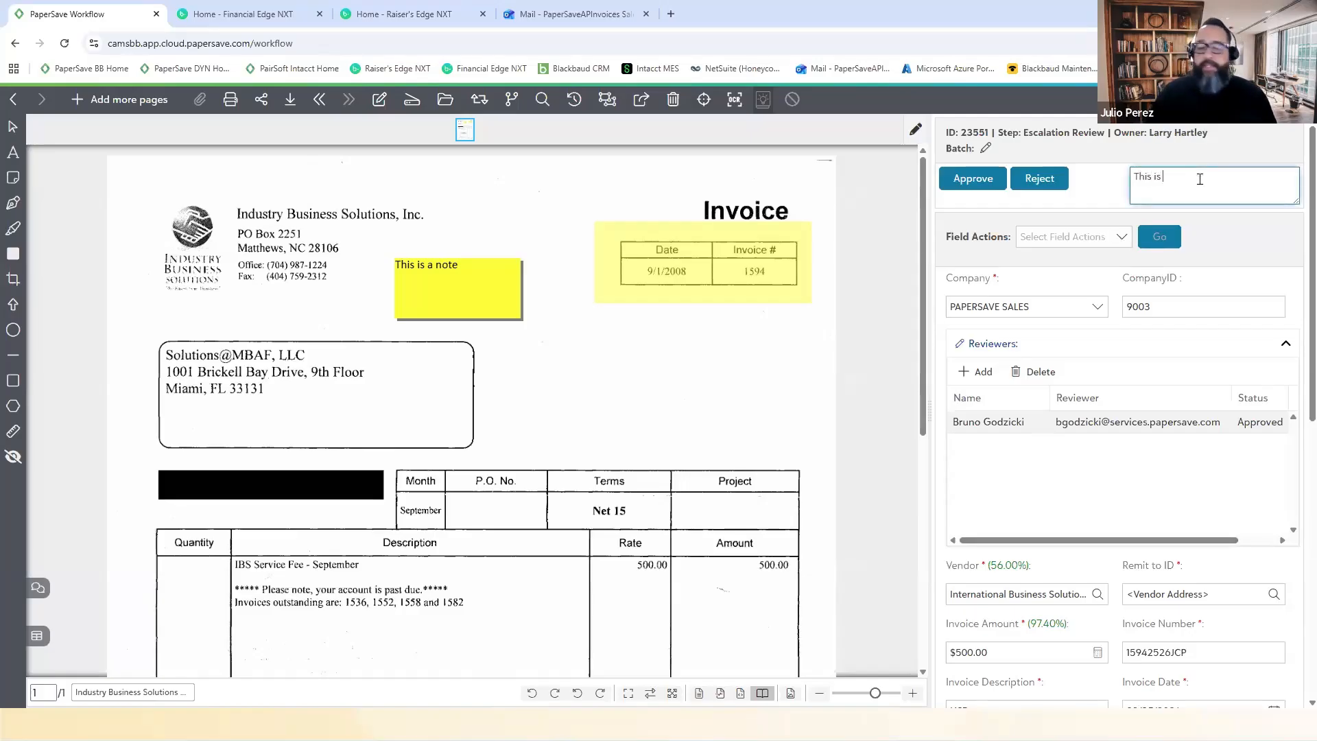
type("good. ")
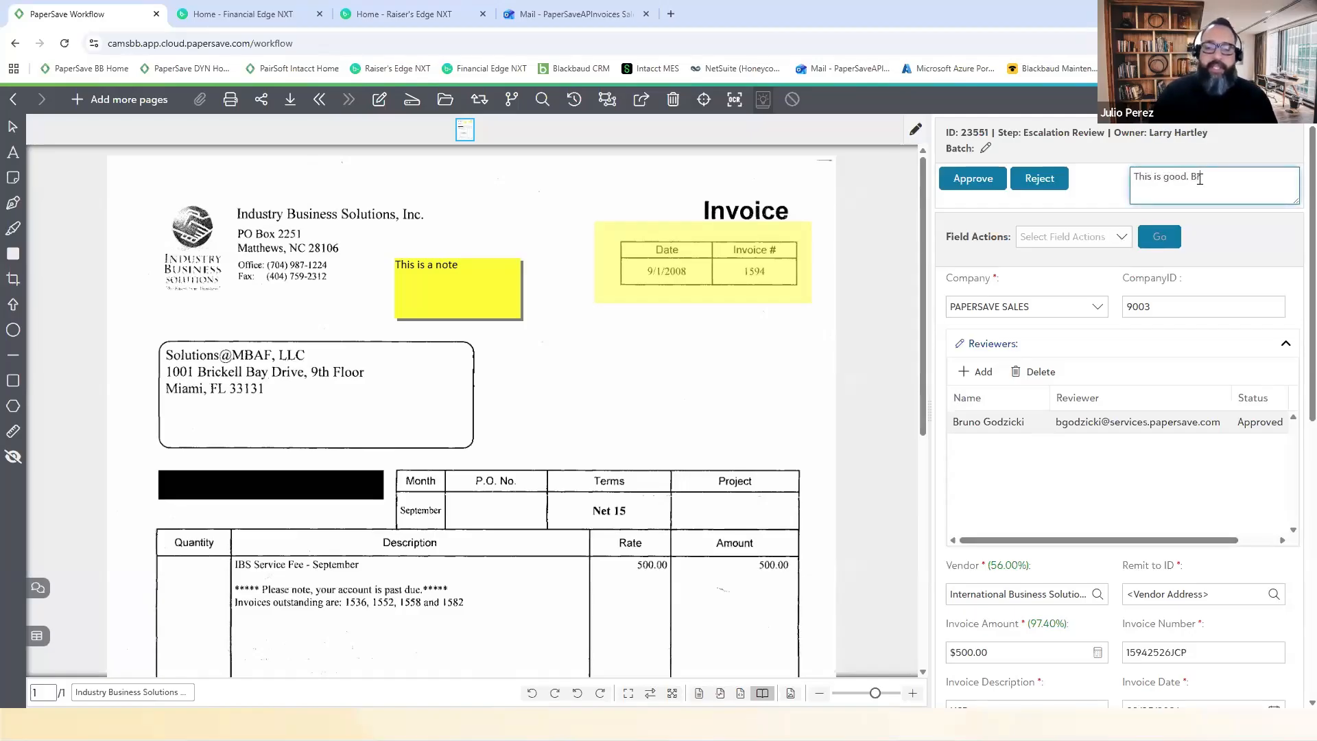
type("LH")
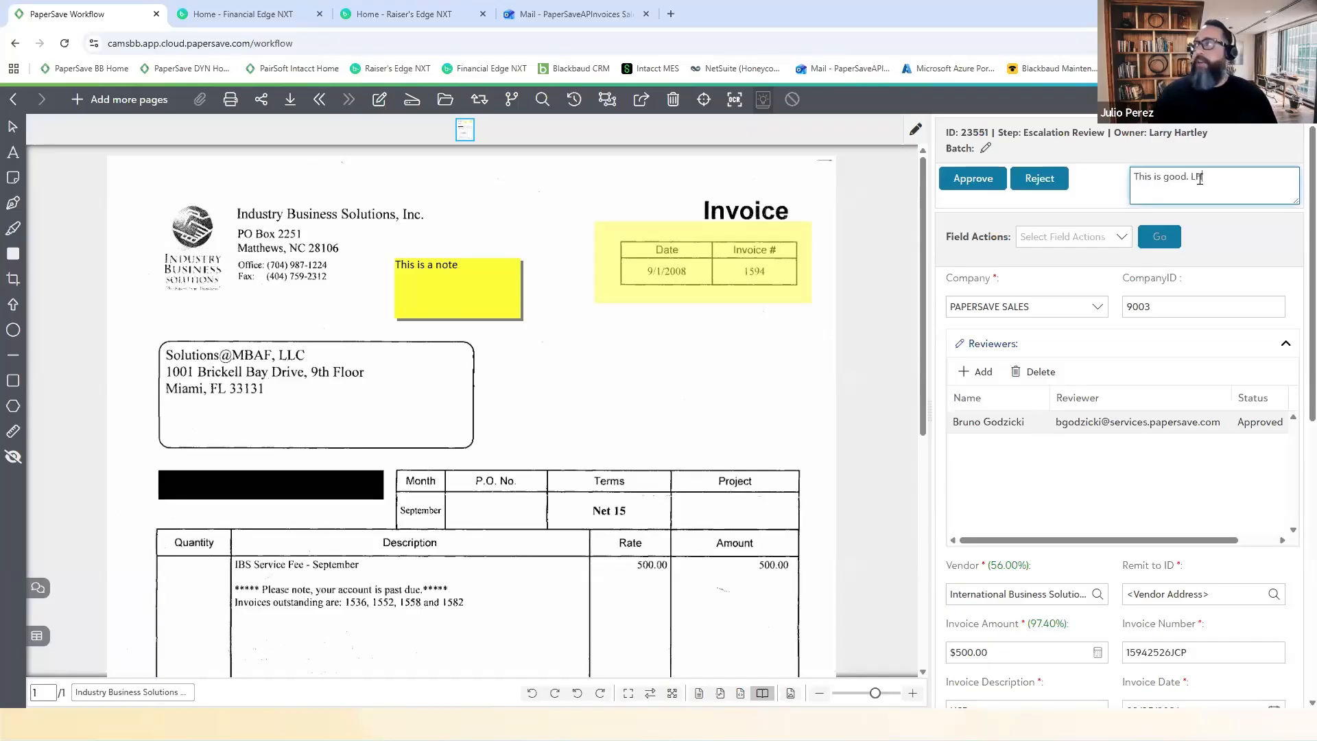
left_click(969, 181)
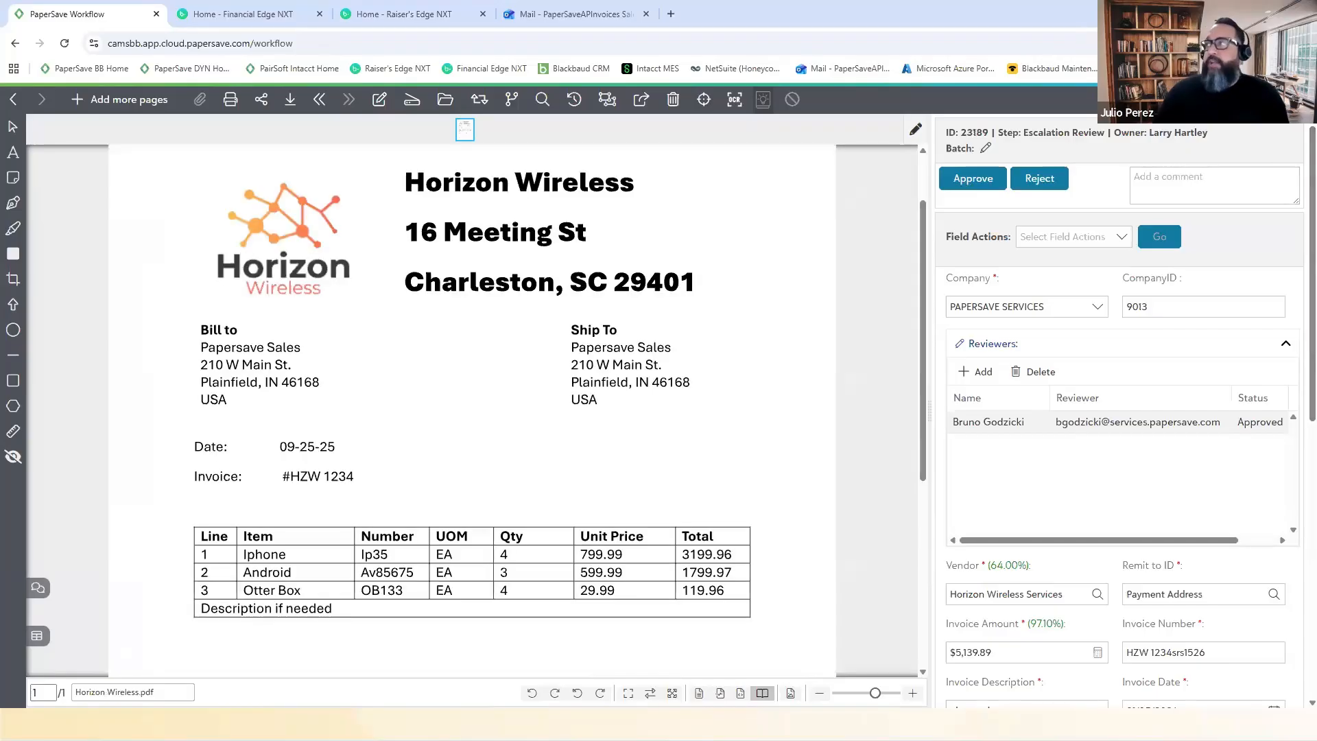
left_click(13, 100)
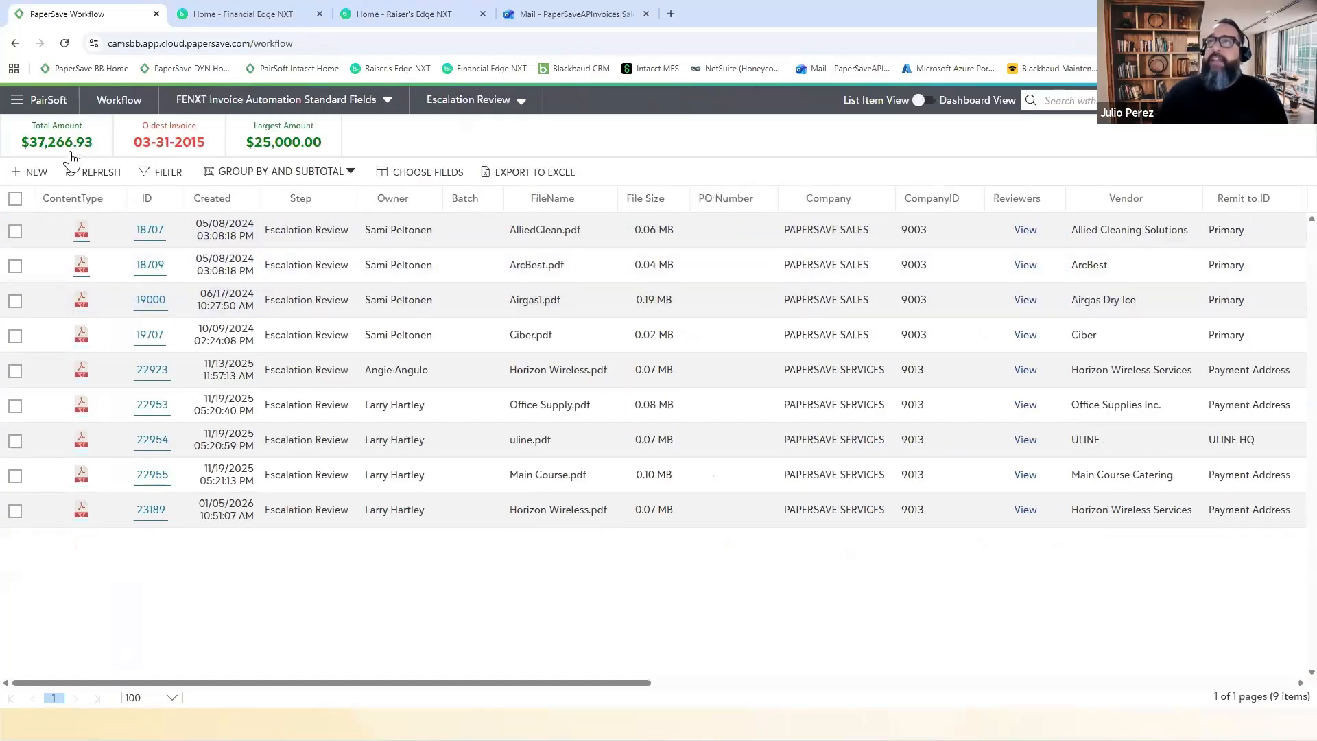
Step: Refresh the list, show the items at the Submit to FE step, and look through their invoice columns
left_click(84, 176)
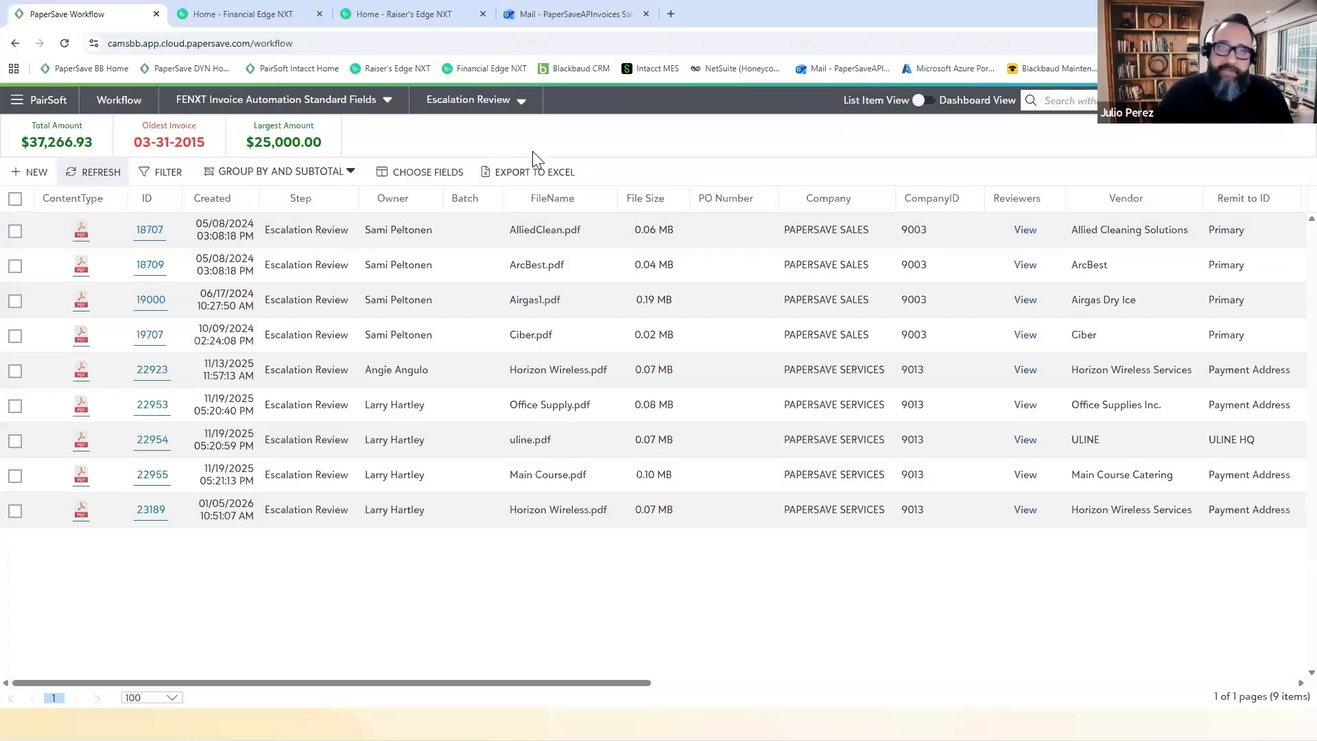
left_click(521, 103)
left_click(456, 274)
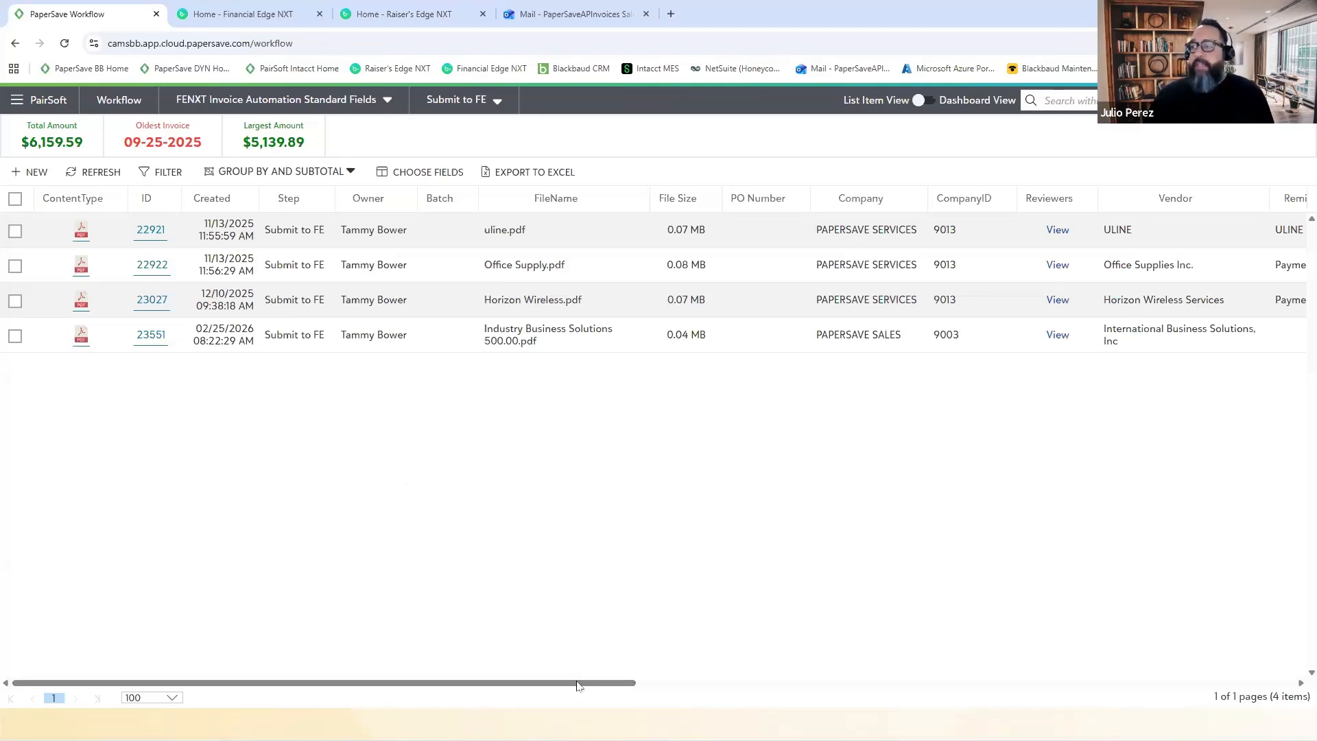
left_click_drag(572, 688, 969, 686)
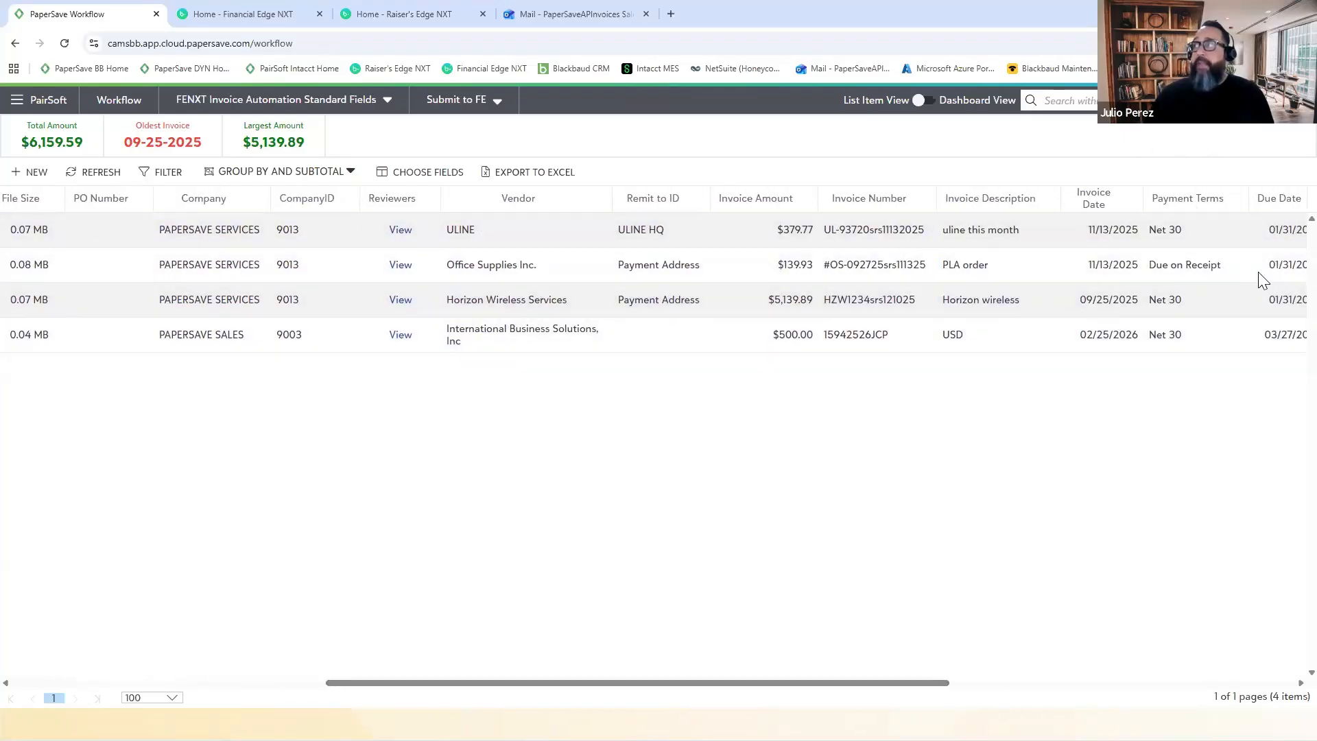
left_click_drag(562, 686, 90, 690)
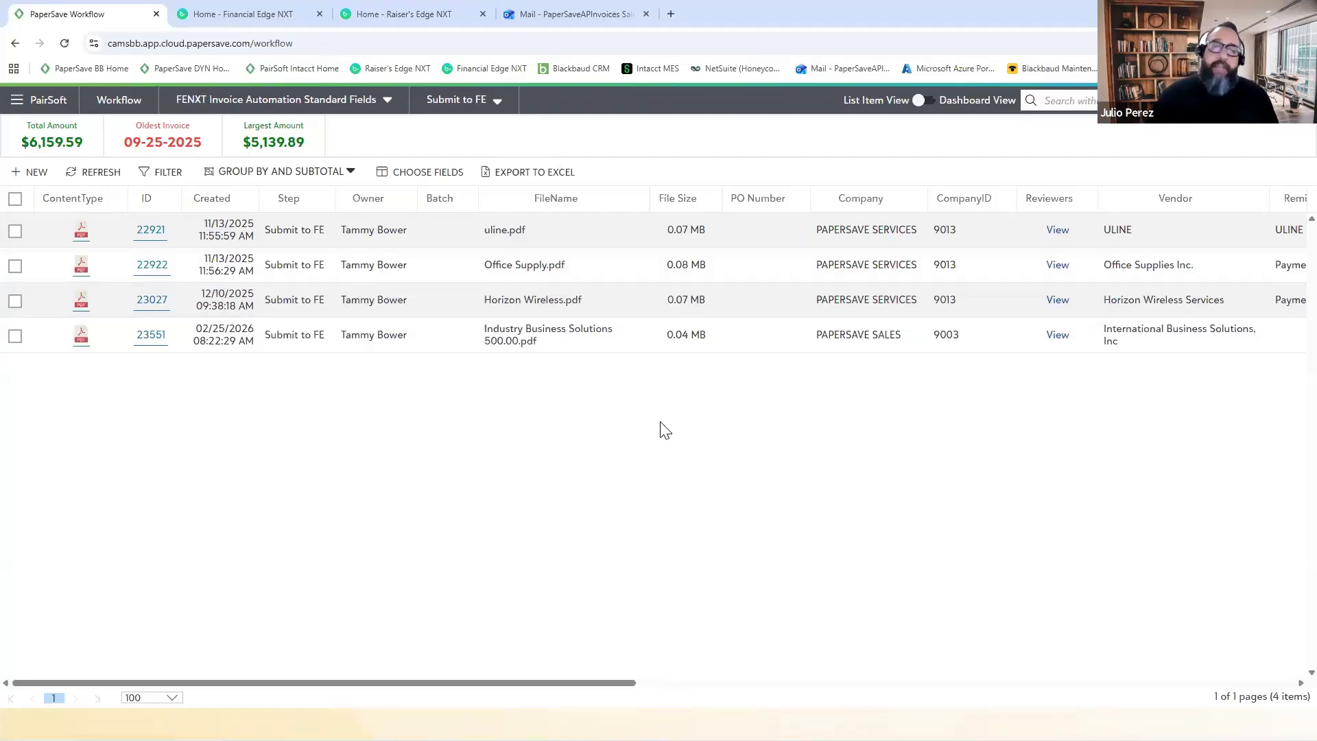
Step: Open the Industry Business Solutions invoice from the Submit to FE list and examine its workflow conversation and item history
left_click(38, 340)
right_click(44, 336)
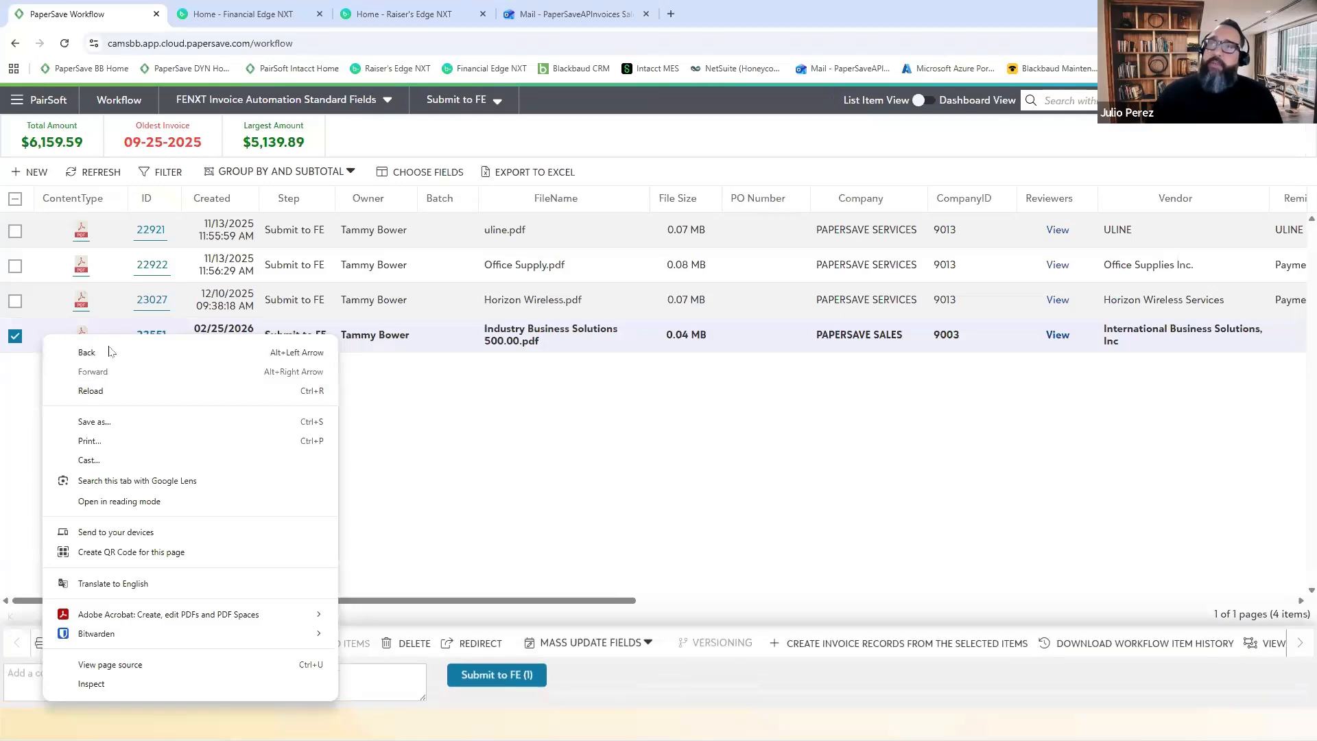
left_click(50, 331)
double_click(51, 331)
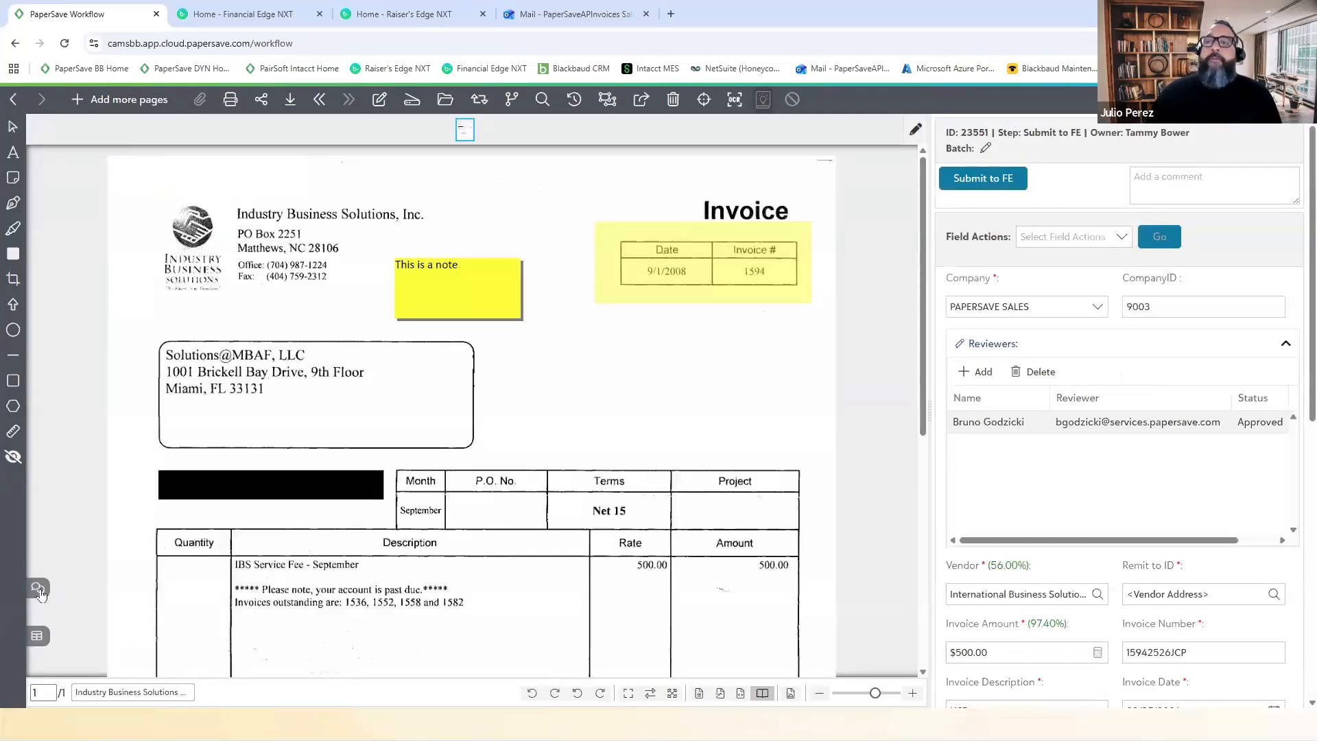
left_click(39, 588)
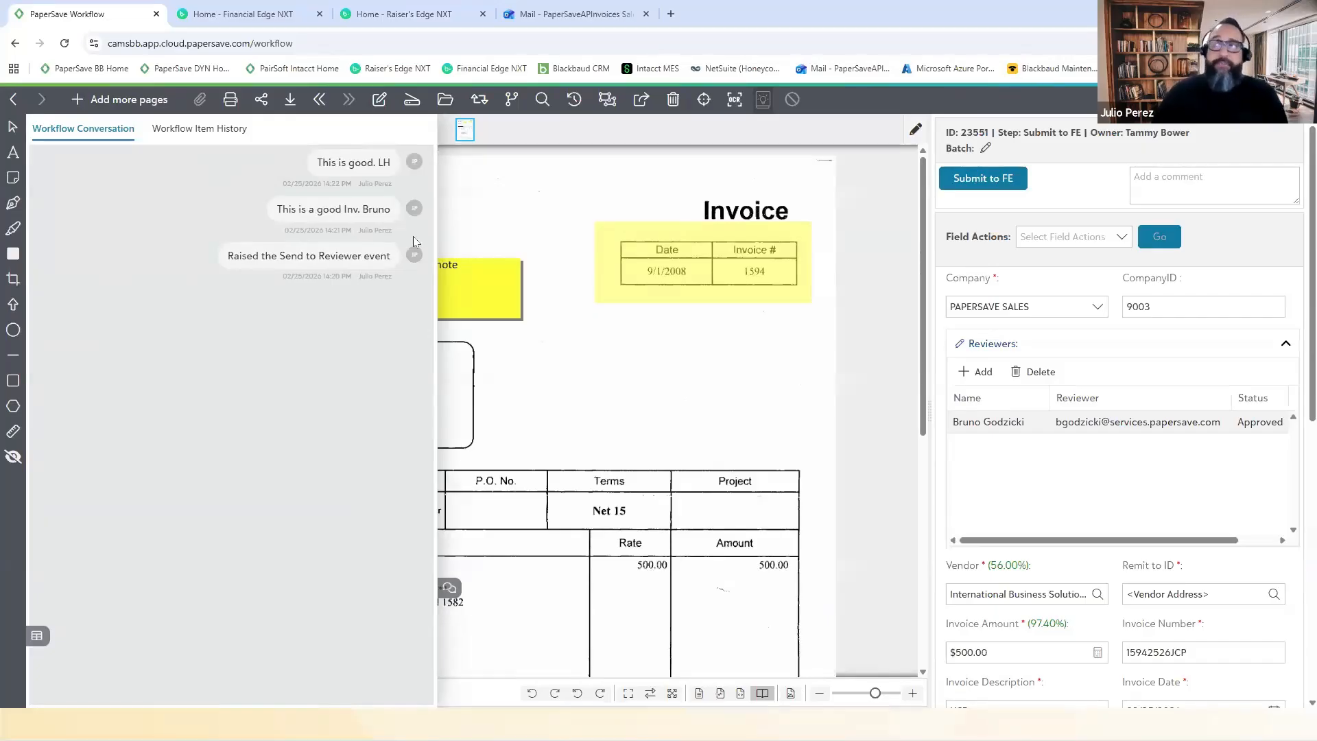
left_click(206, 131)
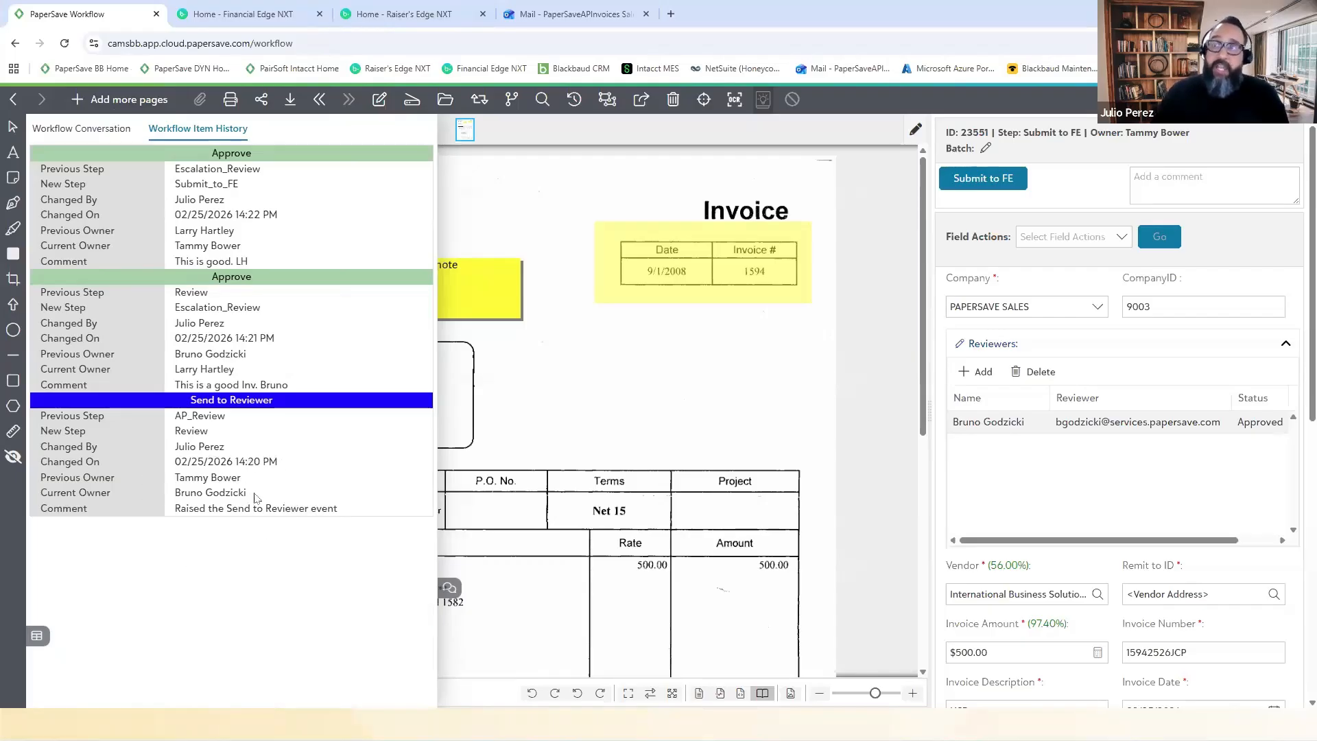
left_click_drag(248, 481, 175, 480)
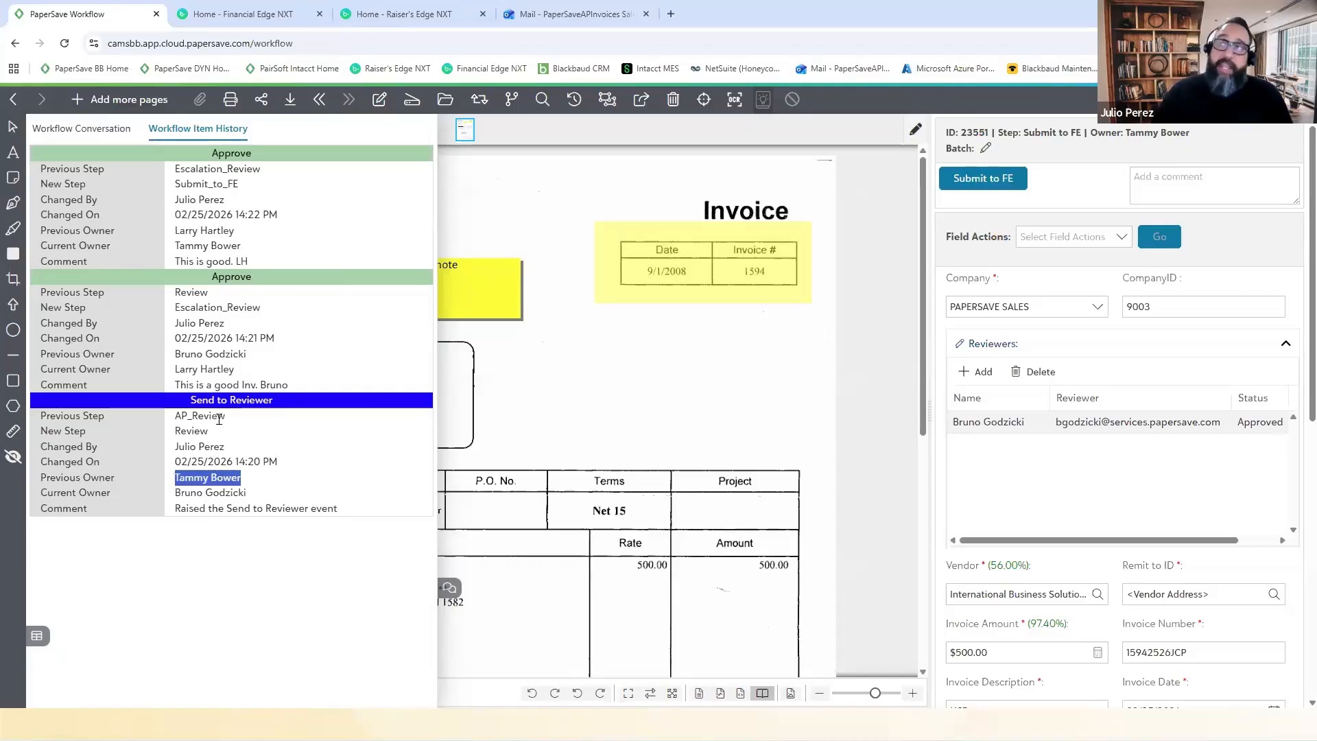
left_click_drag(238, 450, 175, 454)
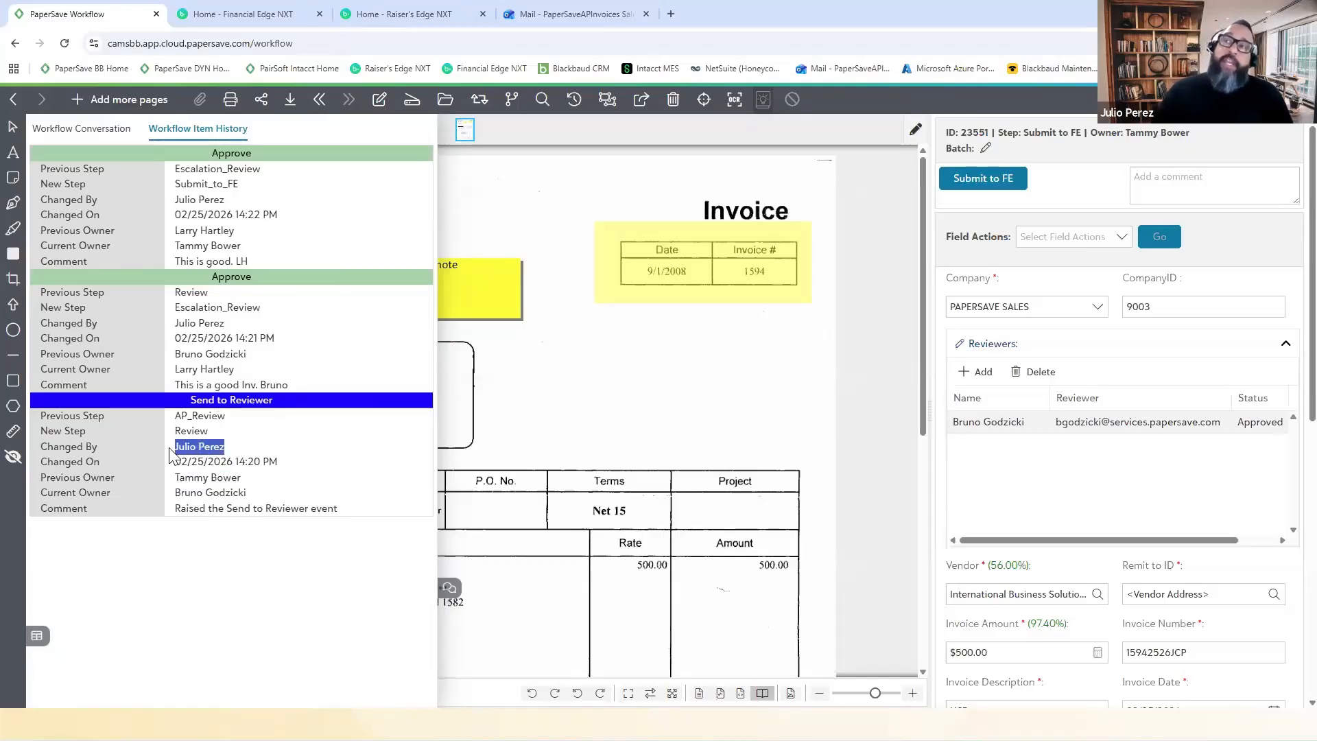
left_click_drag(278, 462, 182, 461)
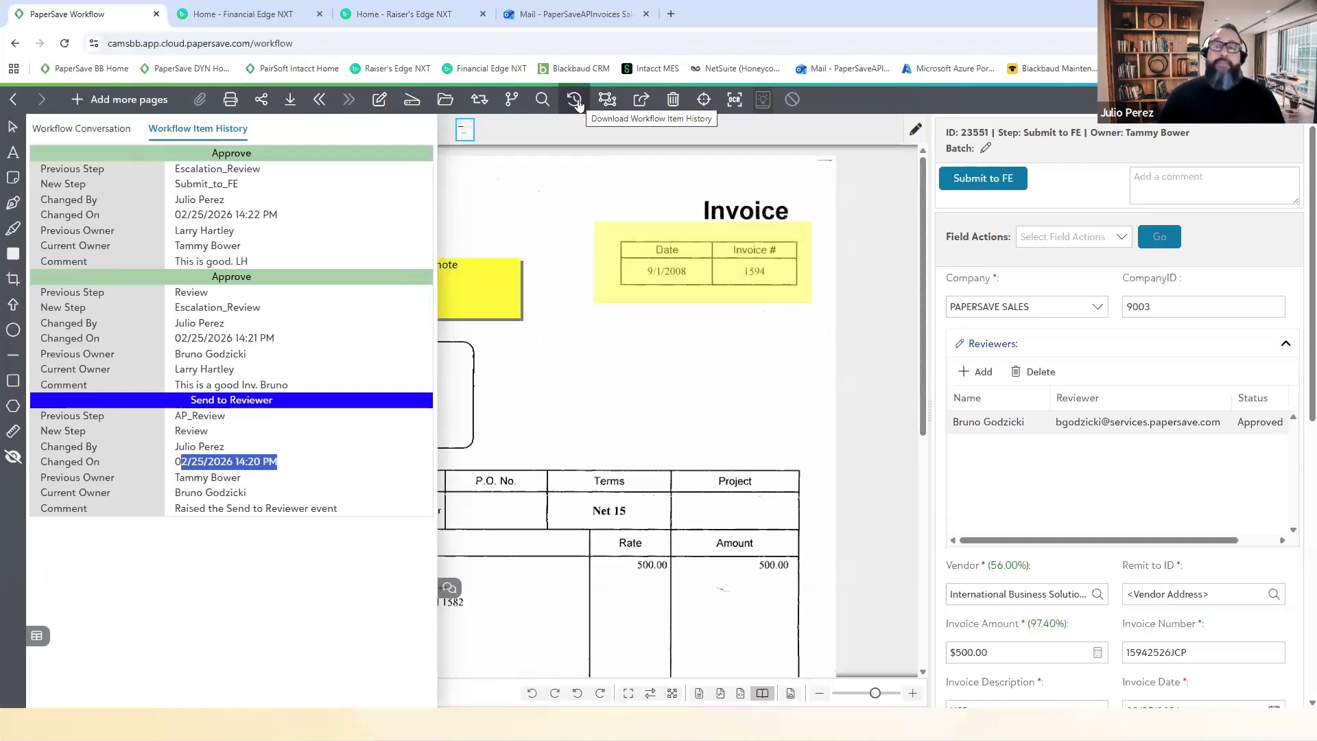
left_click(447, 588)
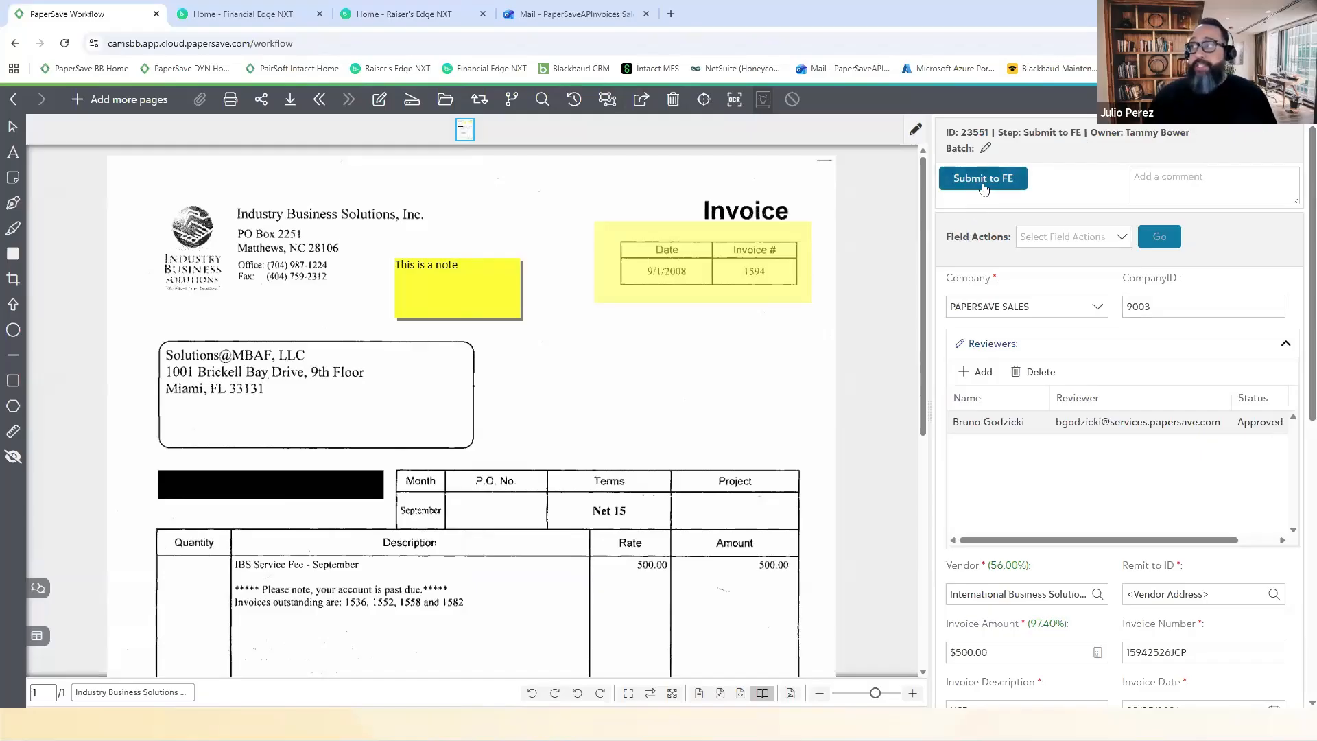
left_click(13, 100)
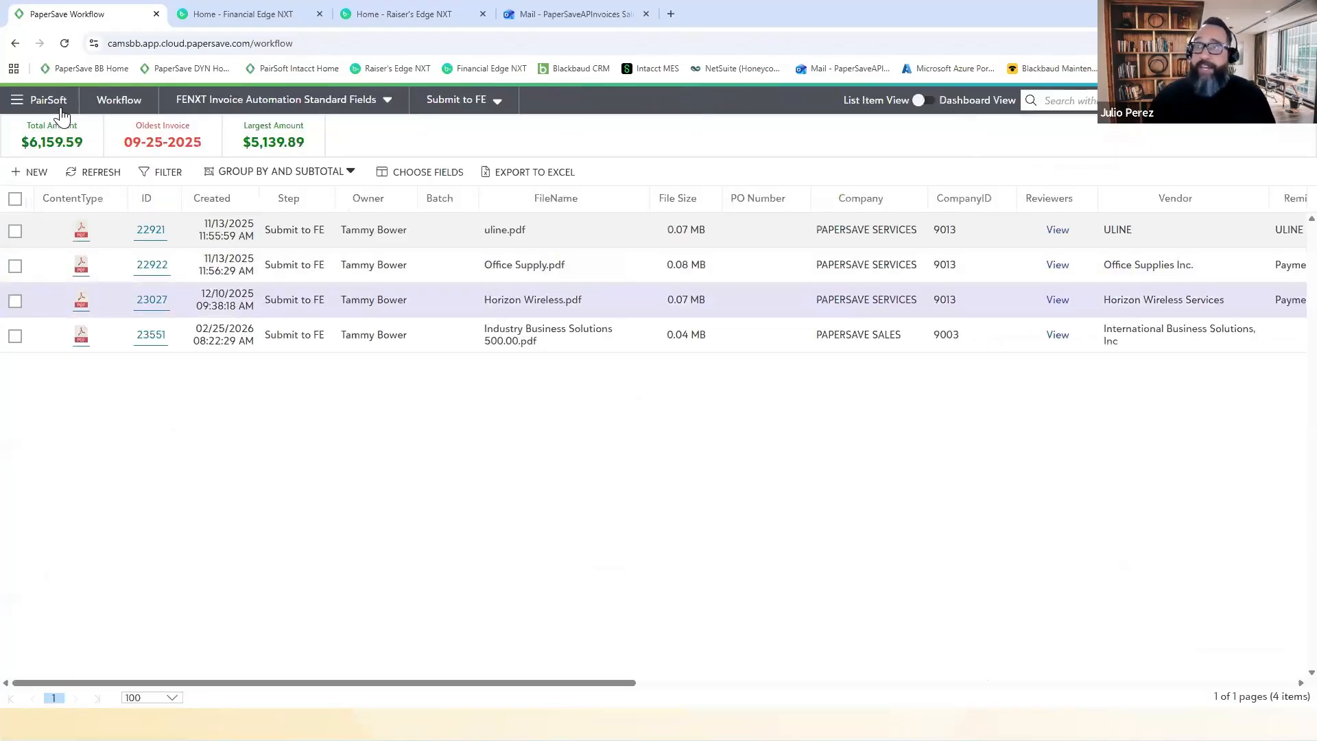
Step: Select only the Industry Business Solutions invoice in the list and submit it to FE
left_click(15, 198)
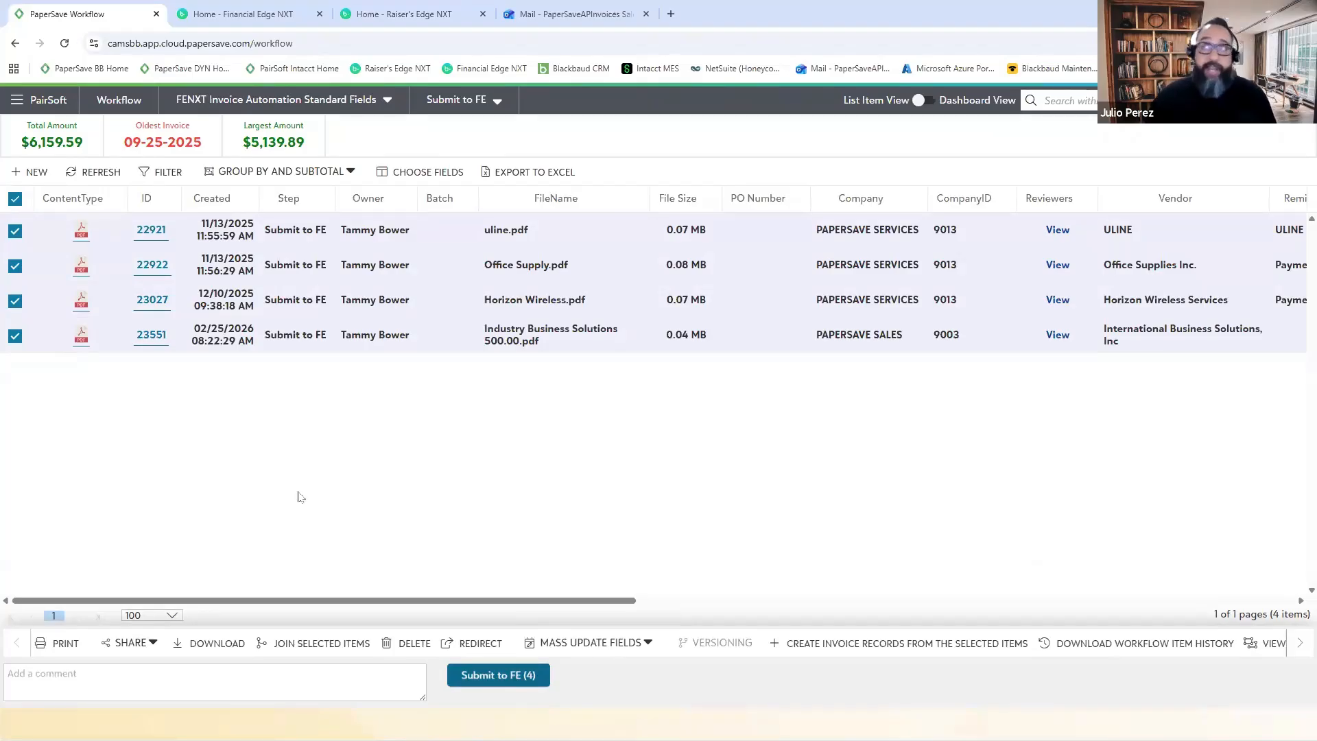
left_click(15, 198)
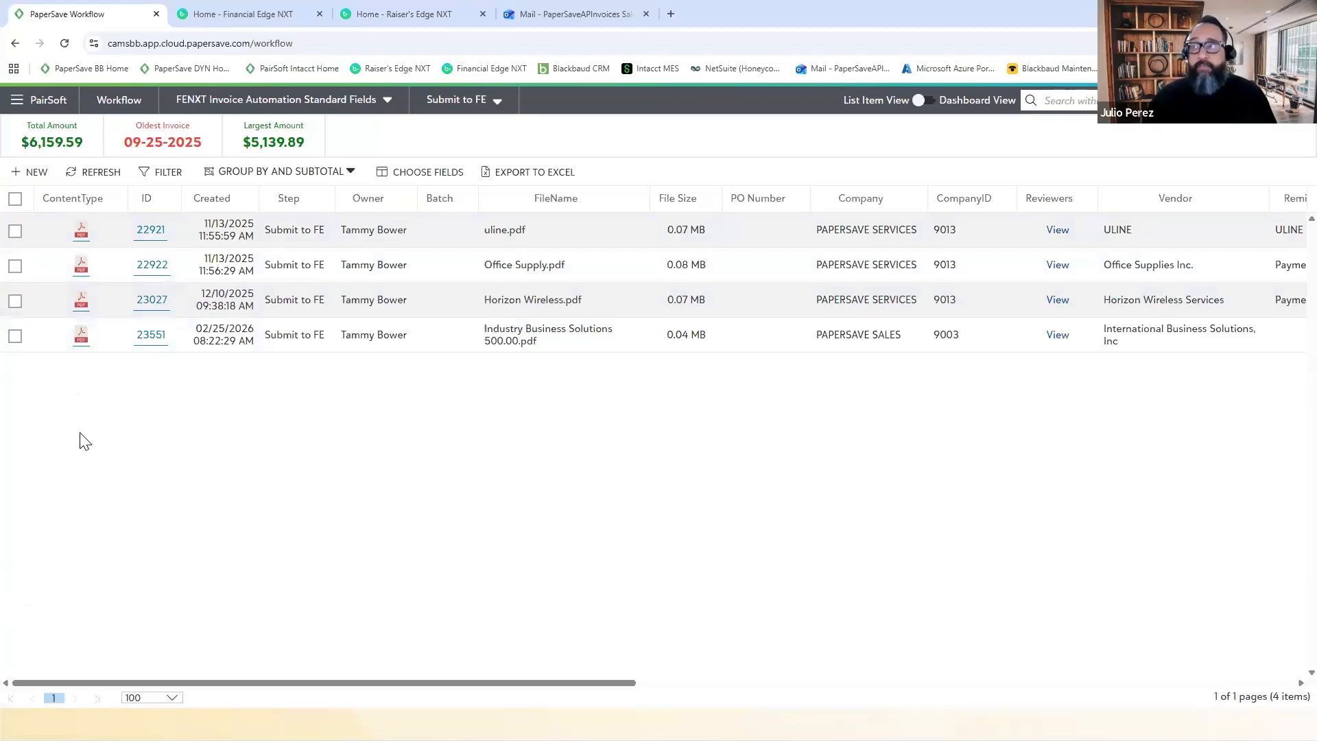
left_click(16, 336)
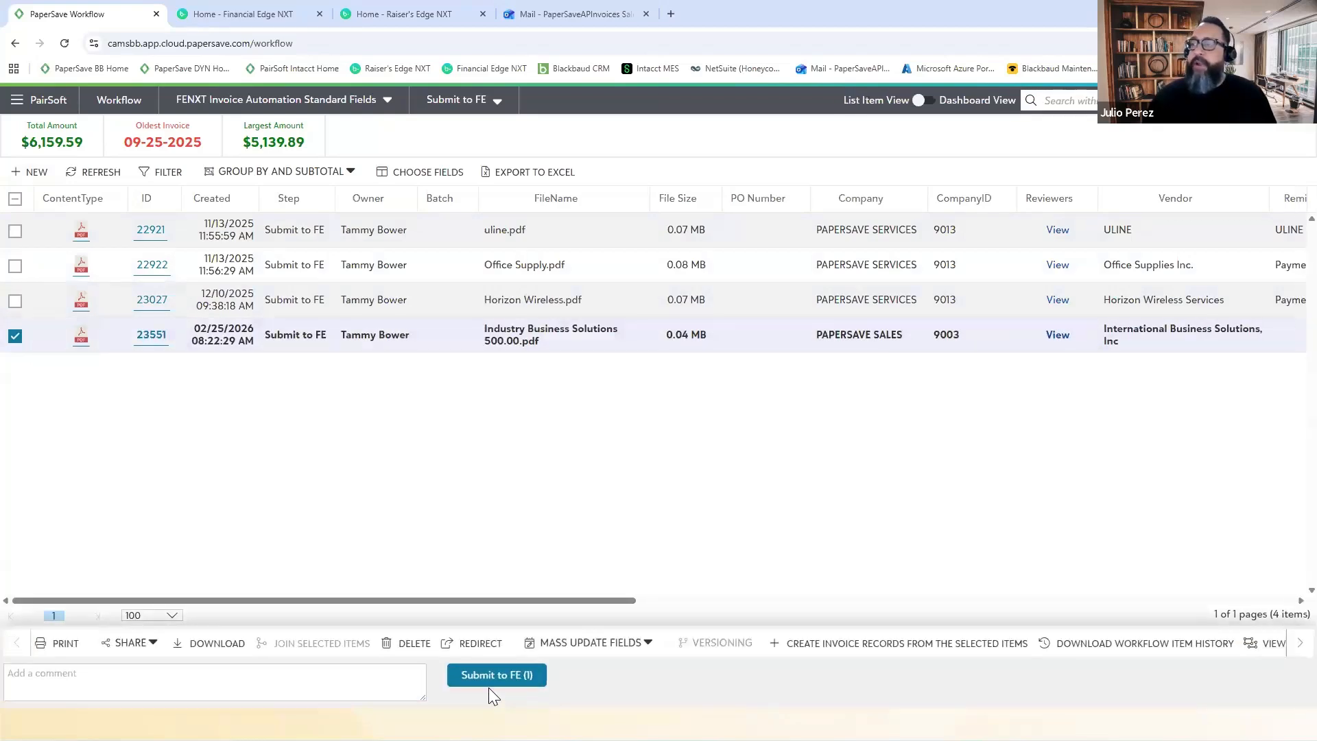
left_click(493, 676)
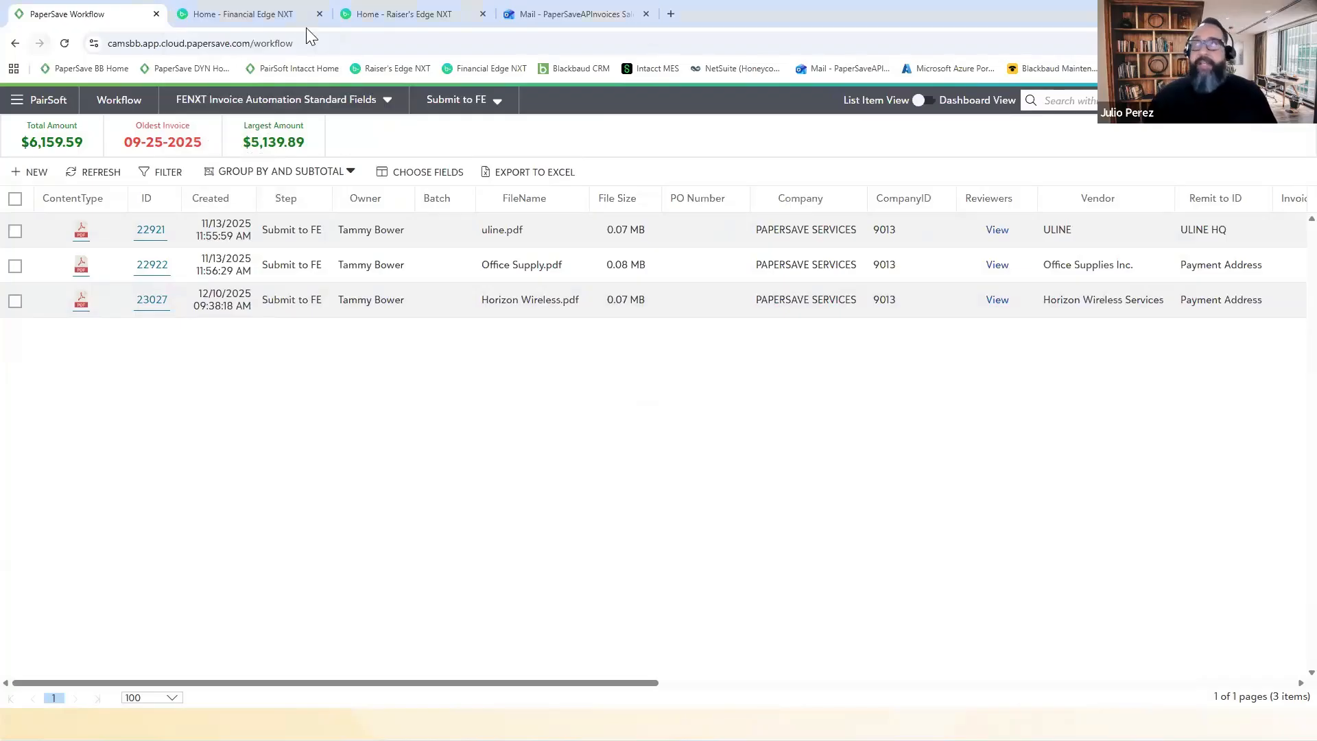
Step: Switch to Financial Edge NXT and display the payables invoices list
left_click(261, 13)
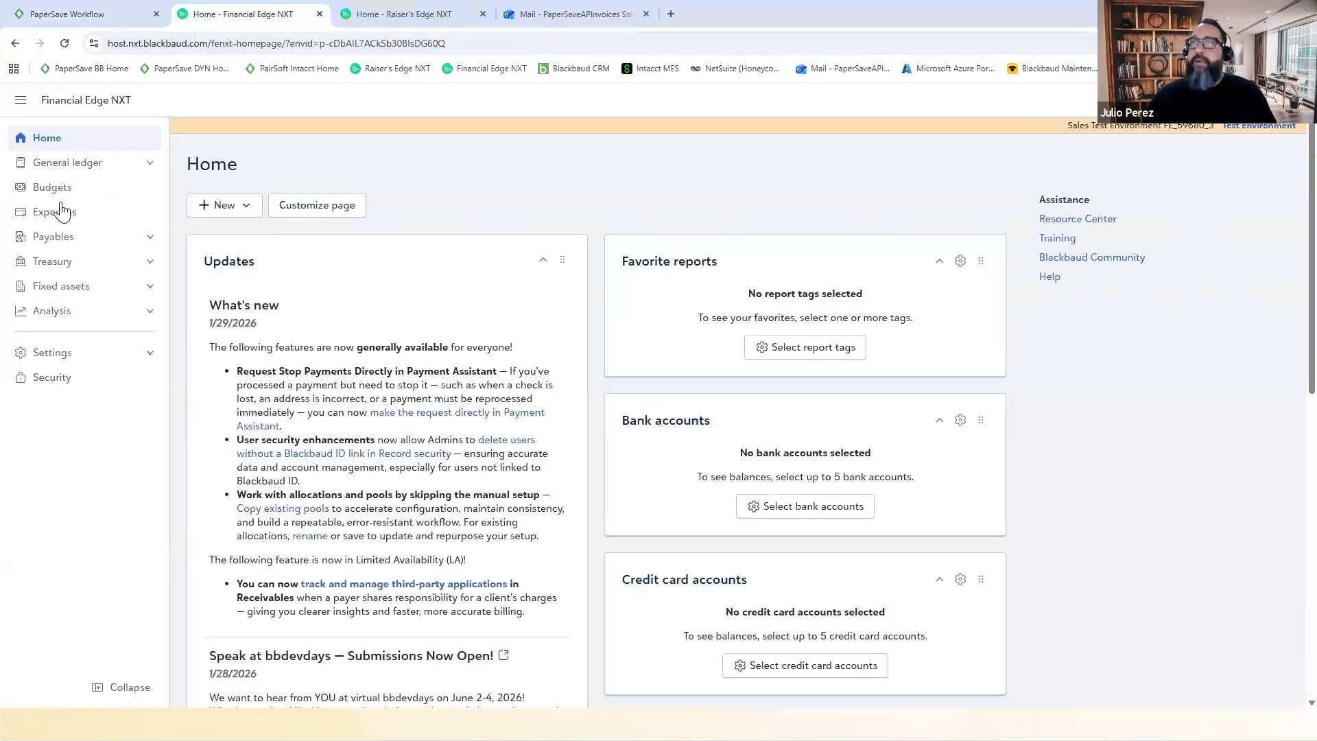
left_click(89, 237)
left_click(63, 285)
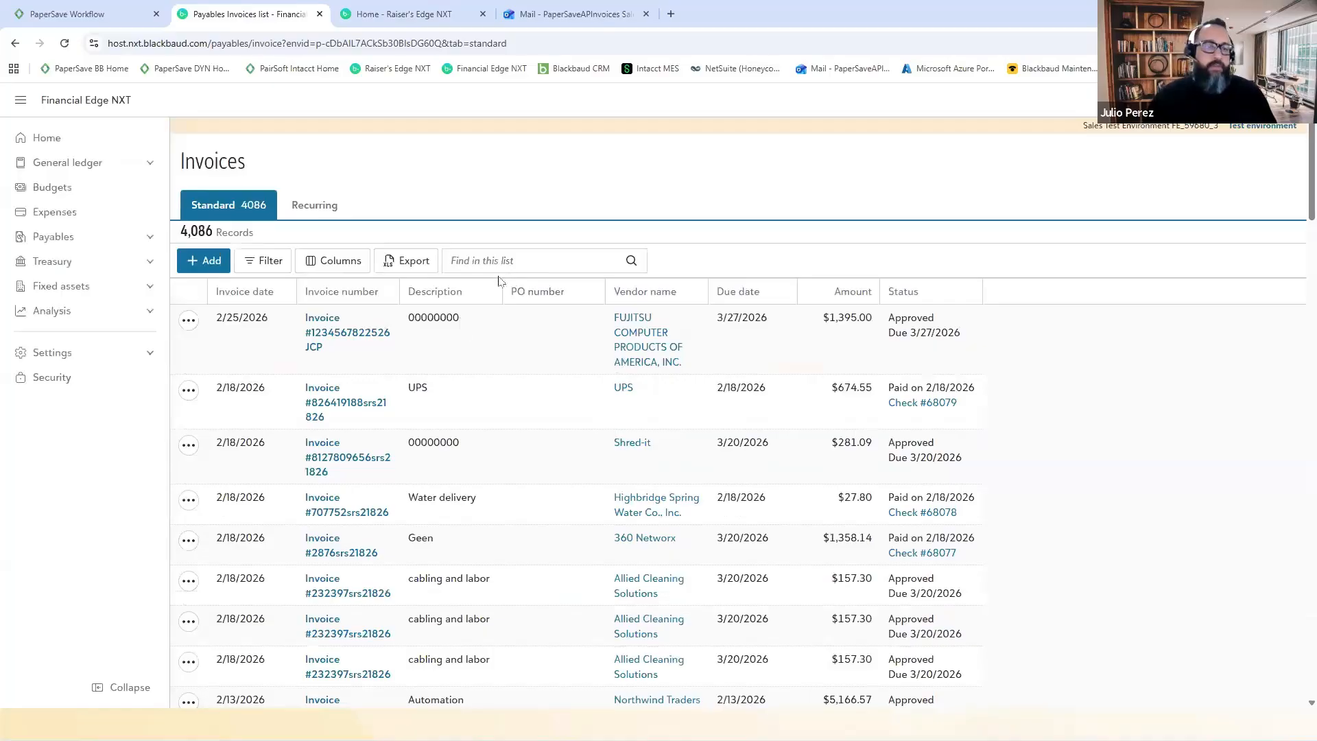
Step: Search the payables invoices list for 15942526JCP and clear the search to display all invoices again
left_click(523, 263)
type("15942526JCP")
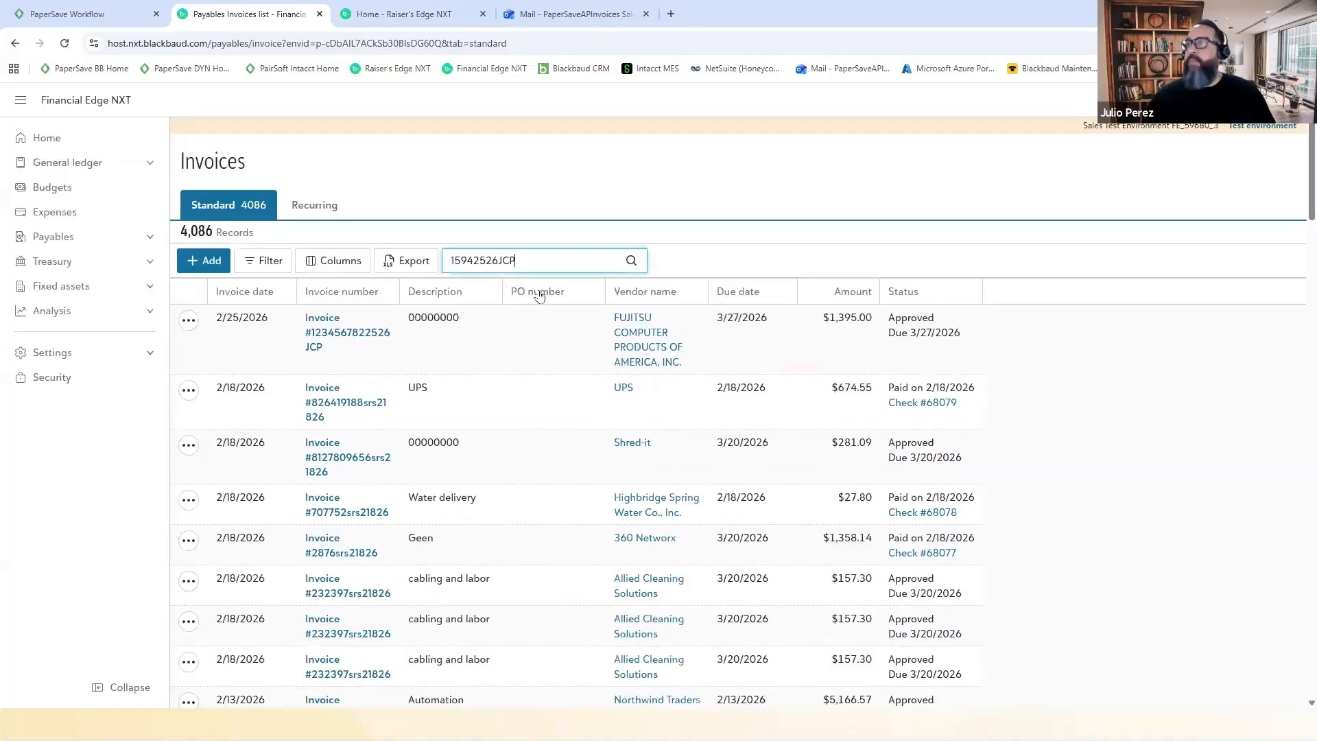
left_click(632, 261)
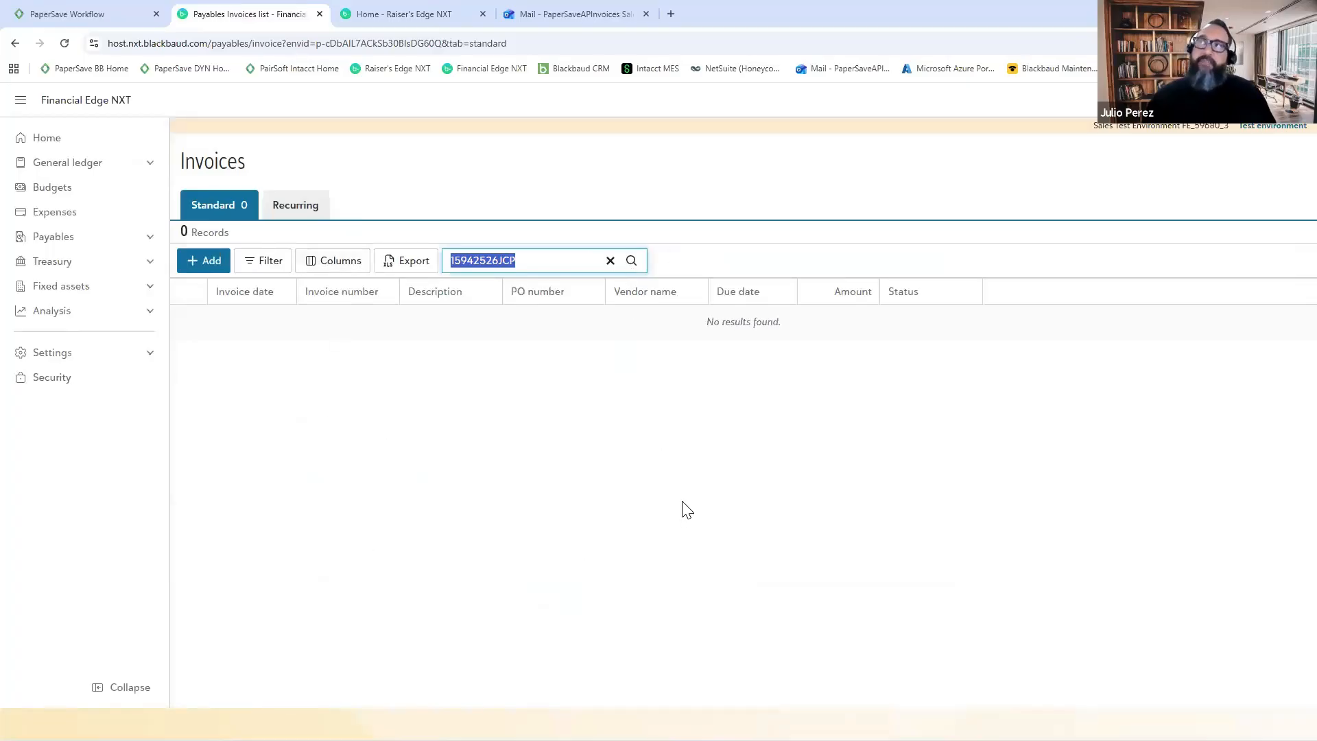
left_click(609, 261)
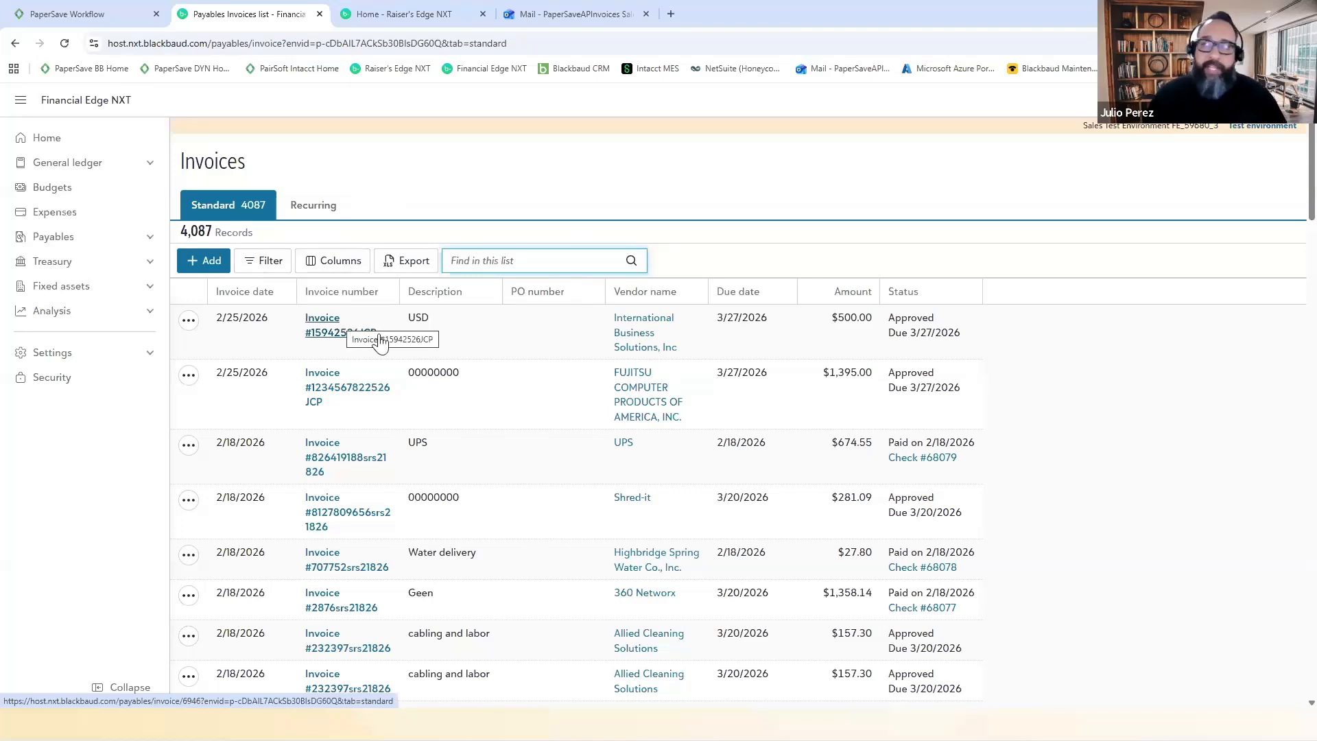
Step: Open the full record of invoice #15942526JCP and review its distributions and its FENXT Invoice Automation documents in PaperSave
left_click(336, 333)
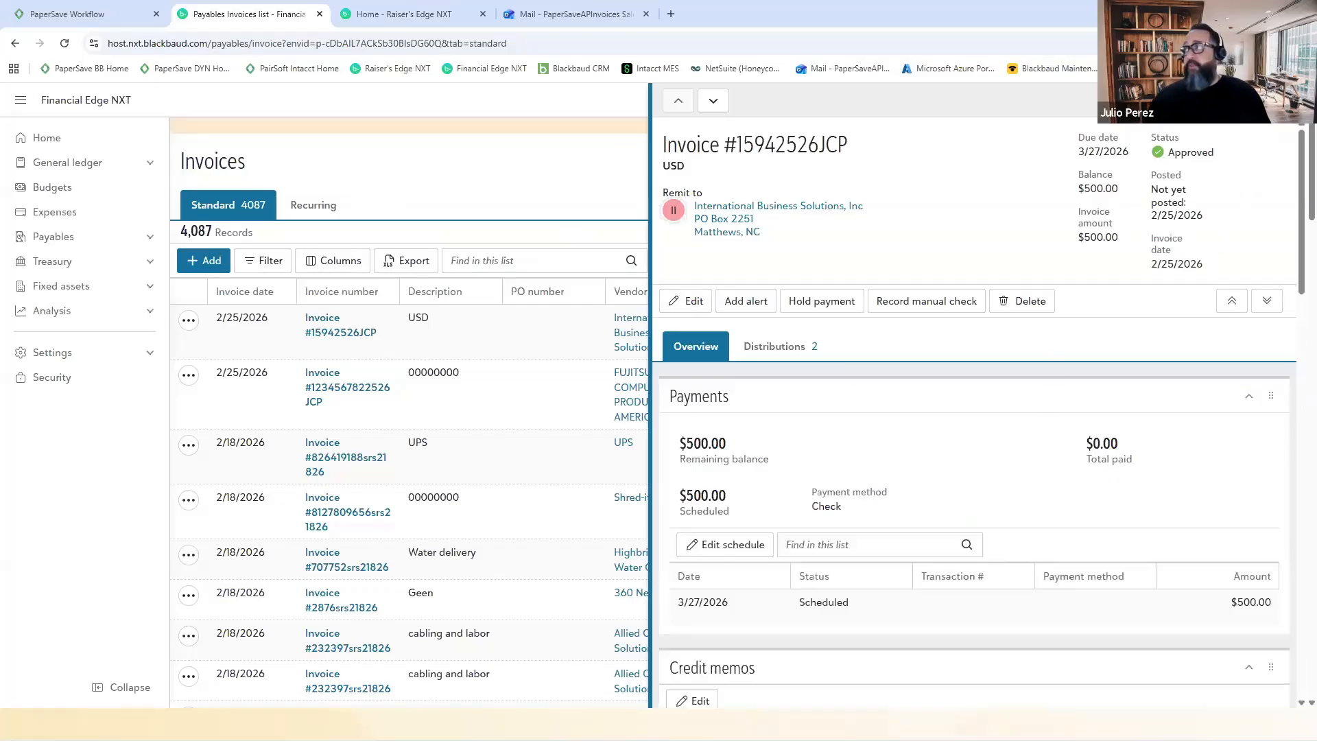
left_click(1229, 101)
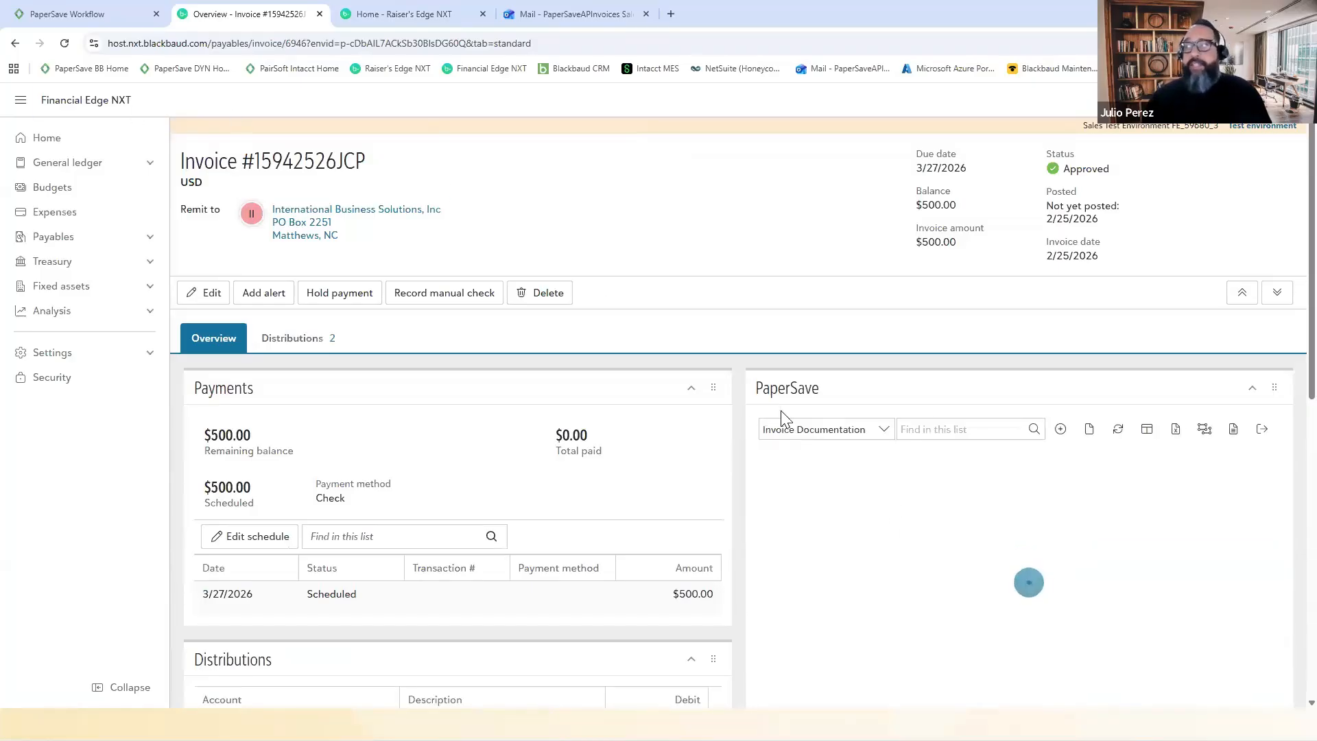
left_click(816, 431)
left_click(817, 503)
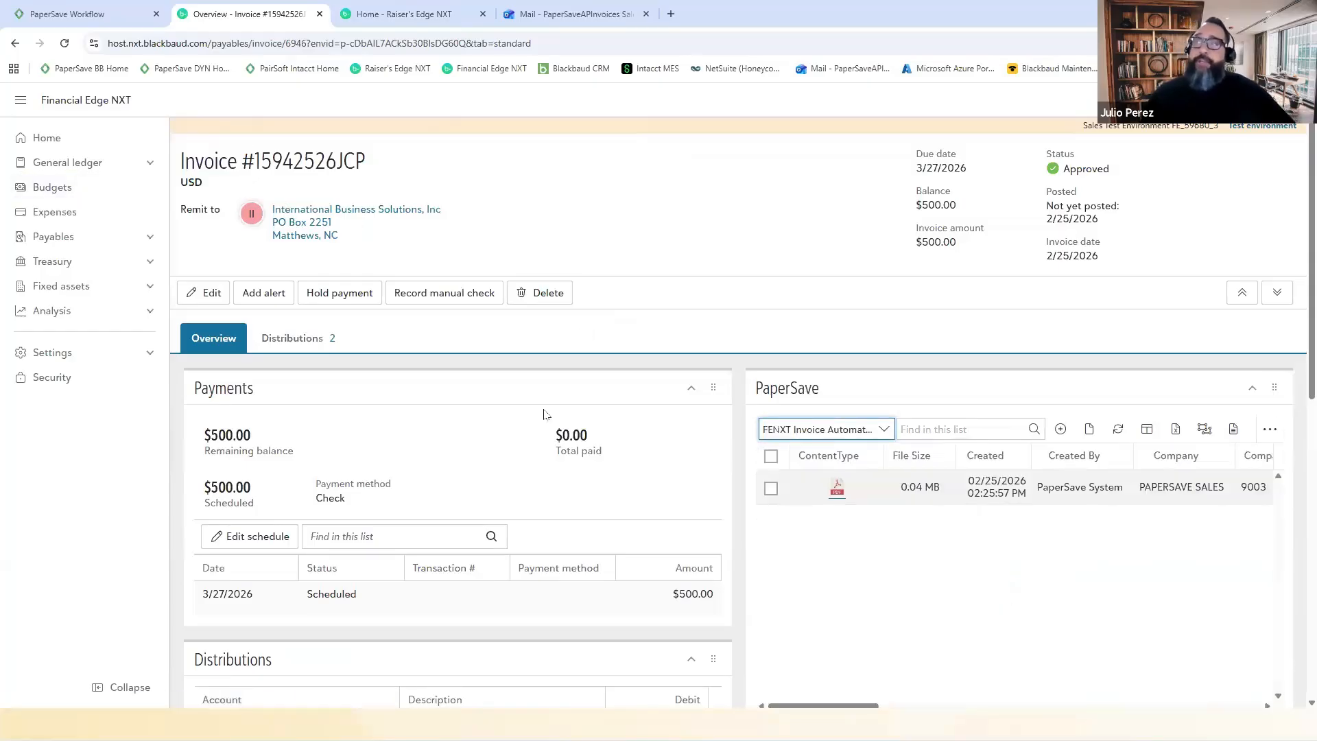
scroll(400, 576, "down", 1)
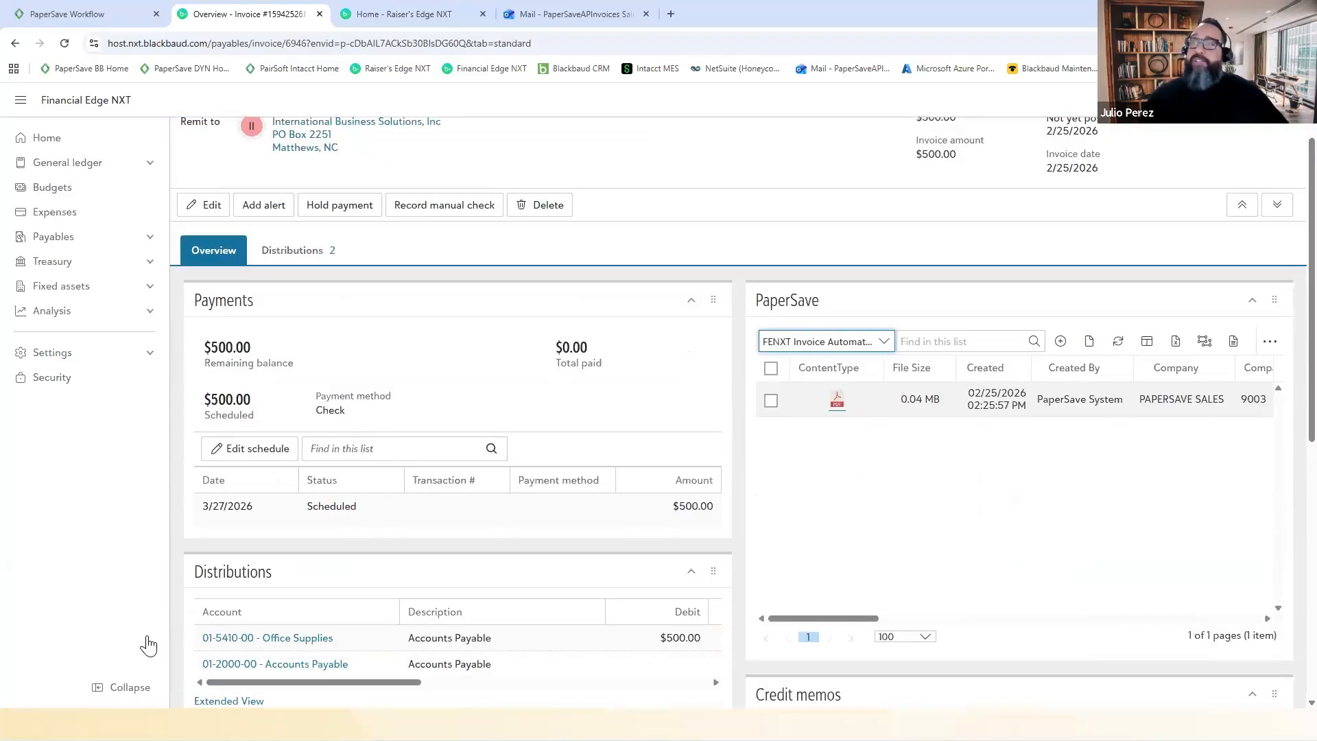
scroll(205, 624, "down", 1)
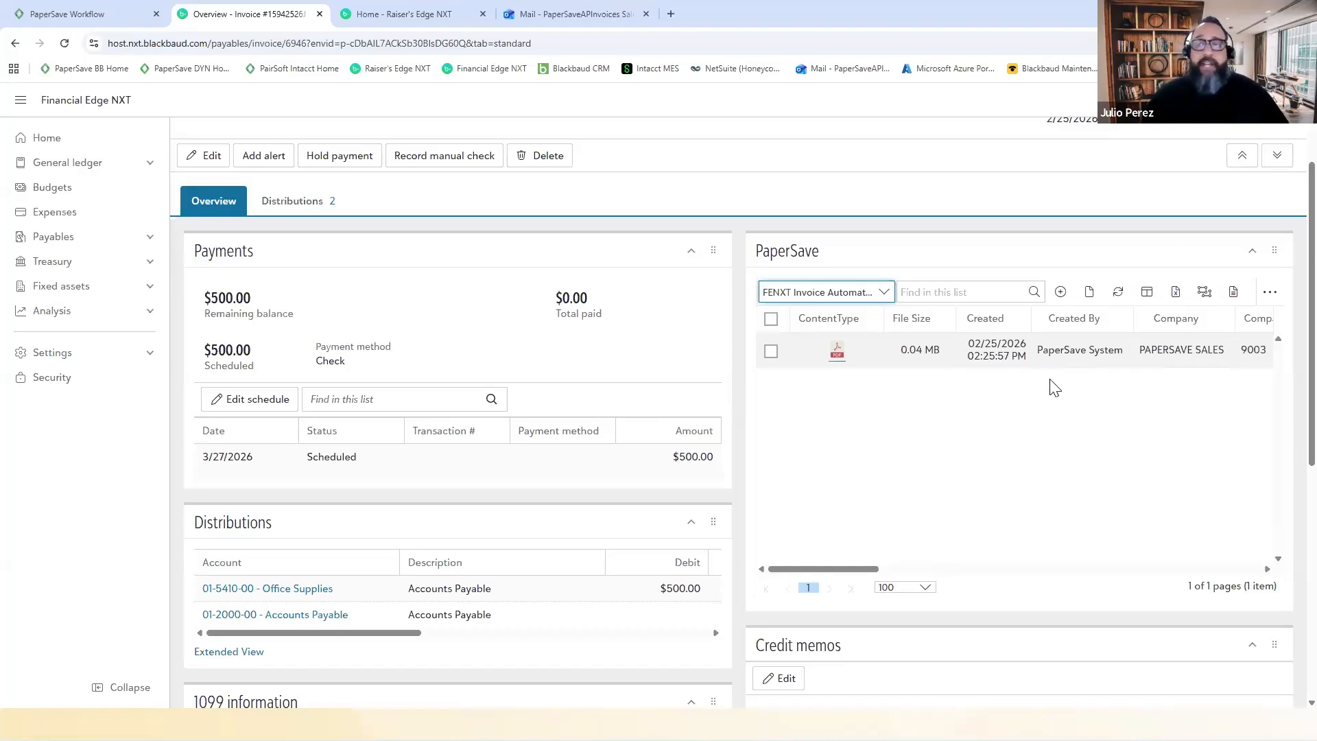
scroll(275, 181, "up", 2)
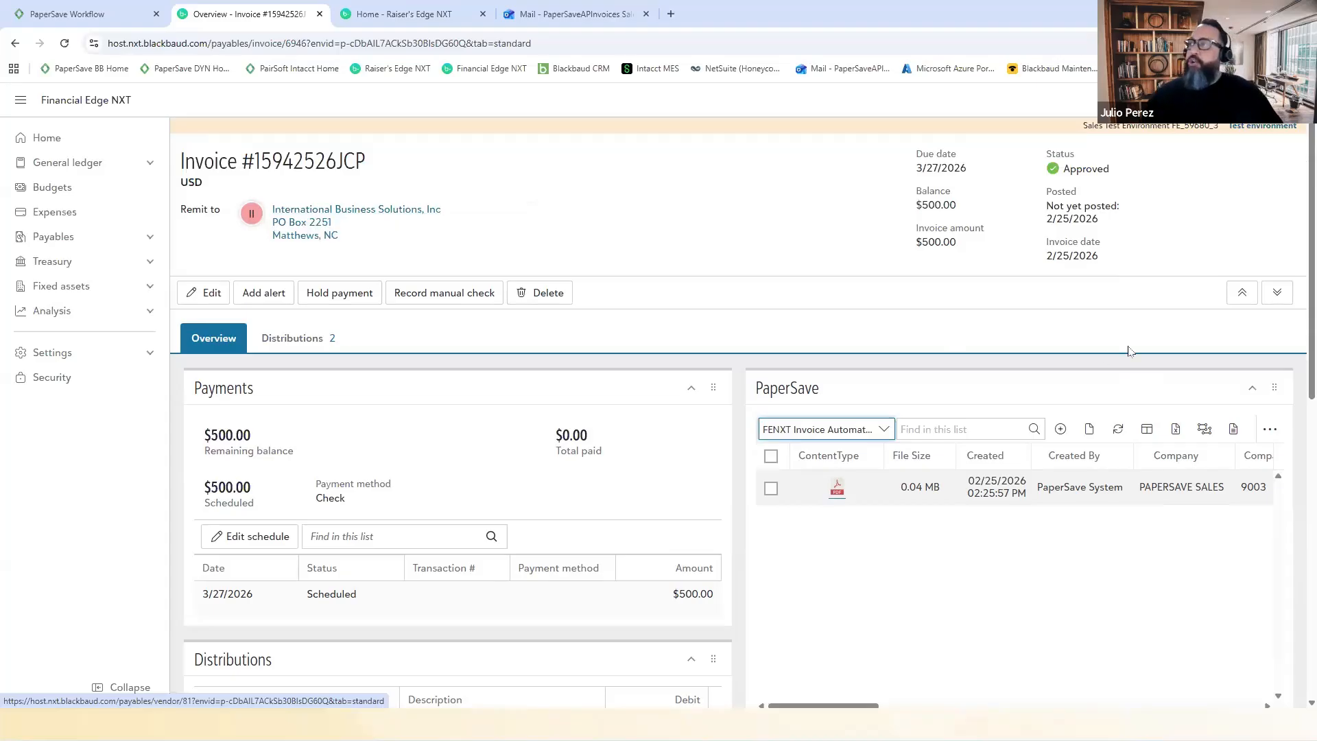
scroll(1042, 425, "down", 2)
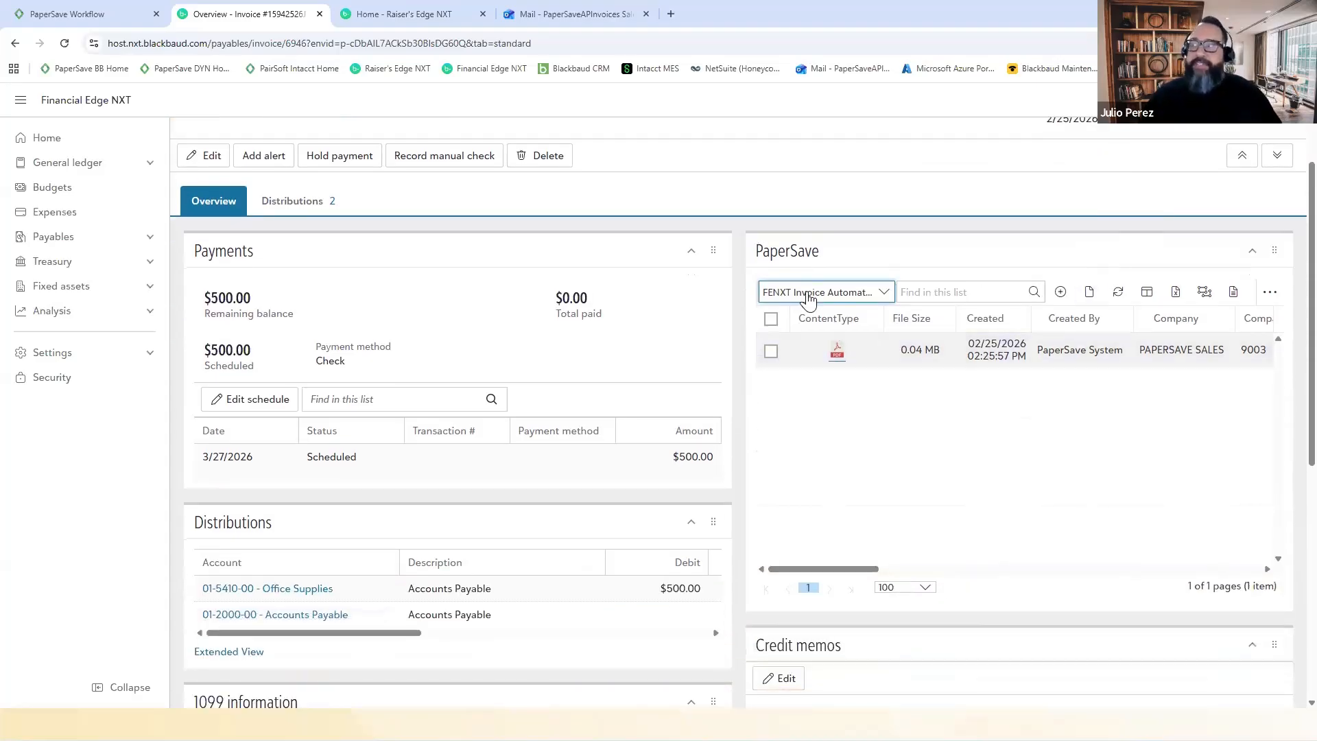
Step: Open the PDF document attached to the invoice and examine its workflow conversation and workflow item history
double_click(946, 365)
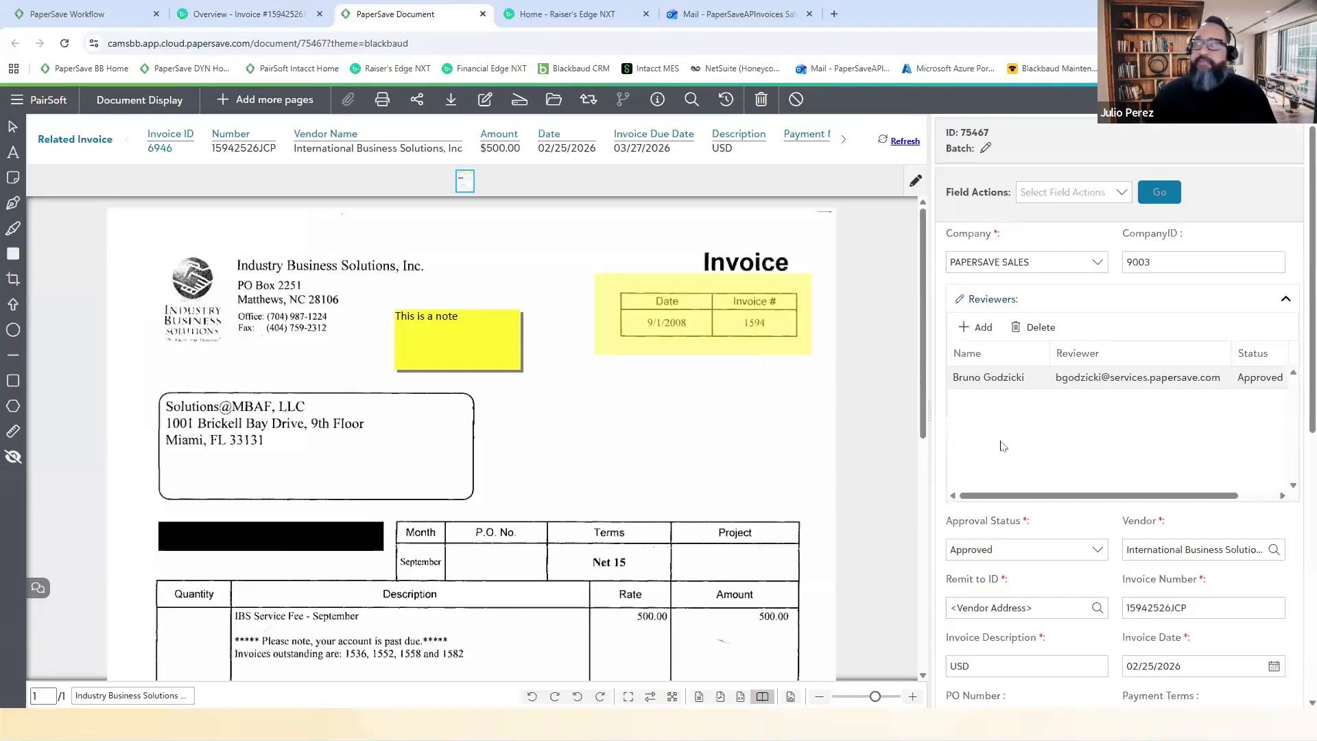
left_click(37, 589)
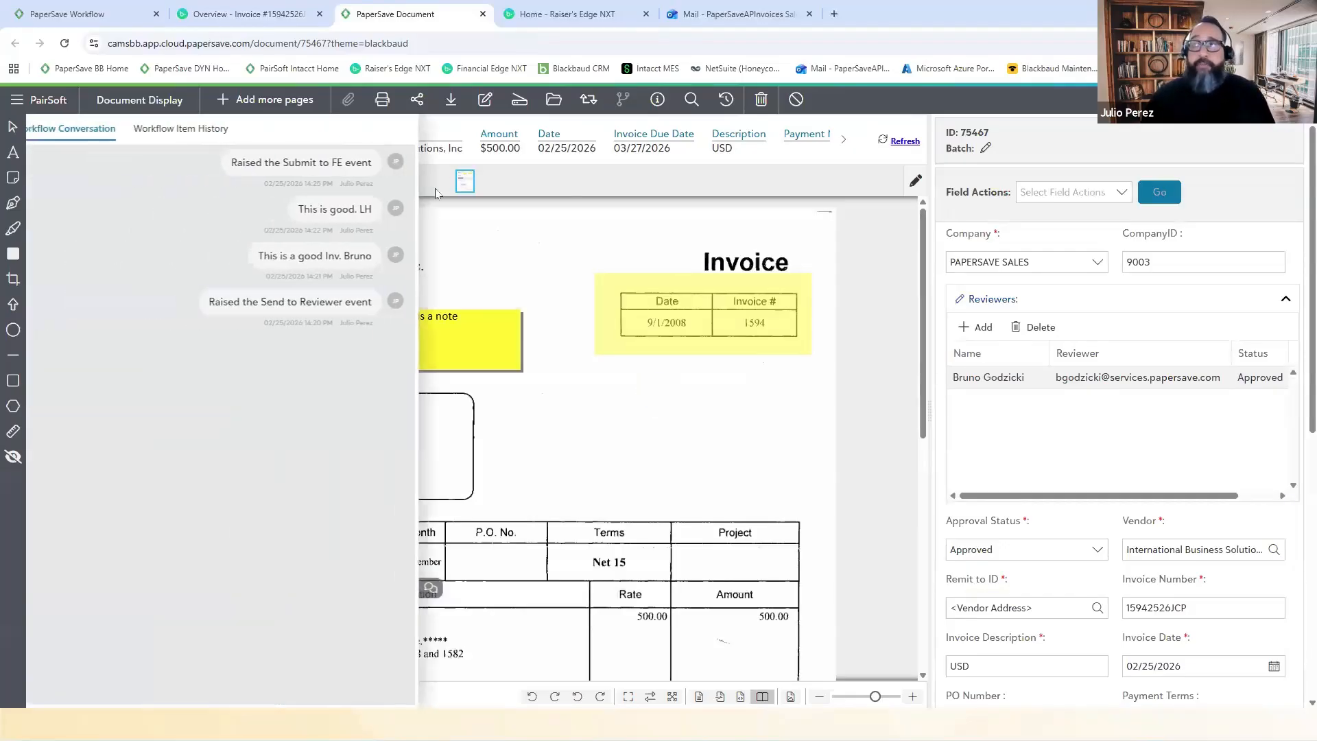
left_click(215, 131)
scroll(294, 513, "down", 1)
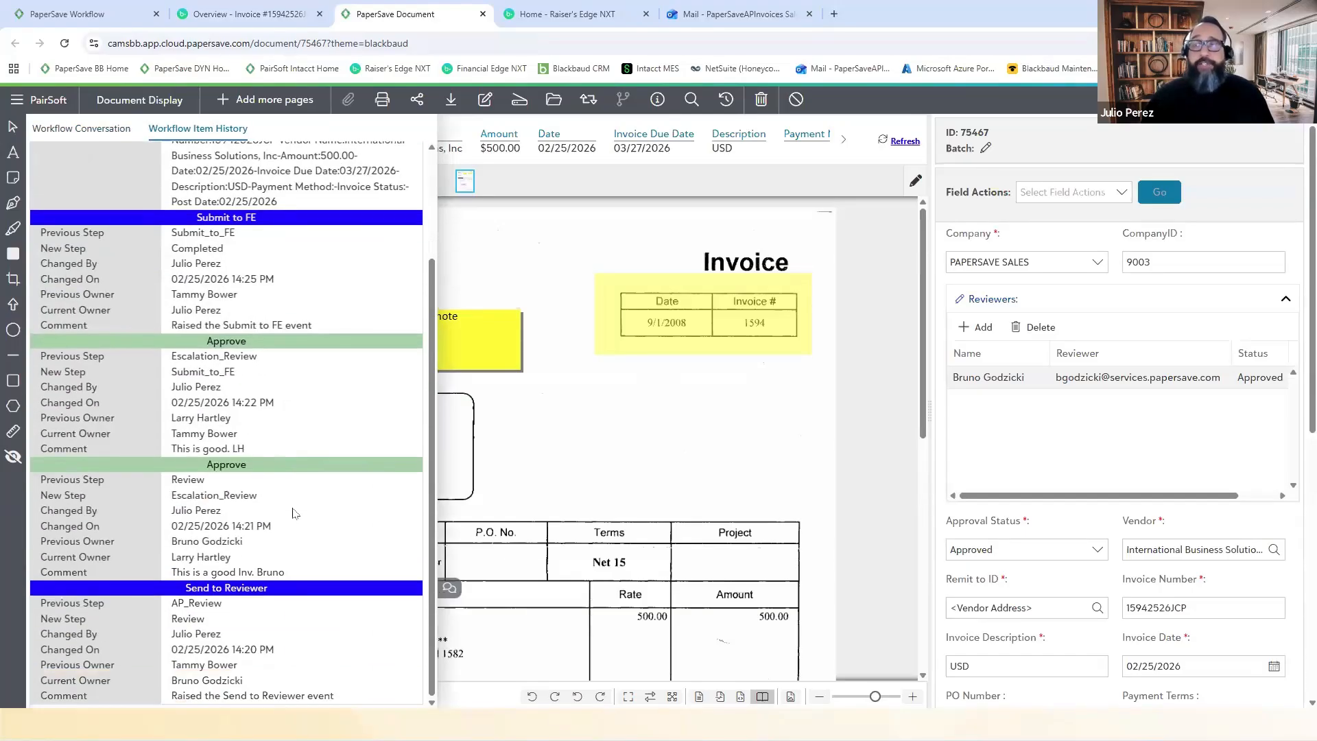
scroll(306, 412, "up", 2)
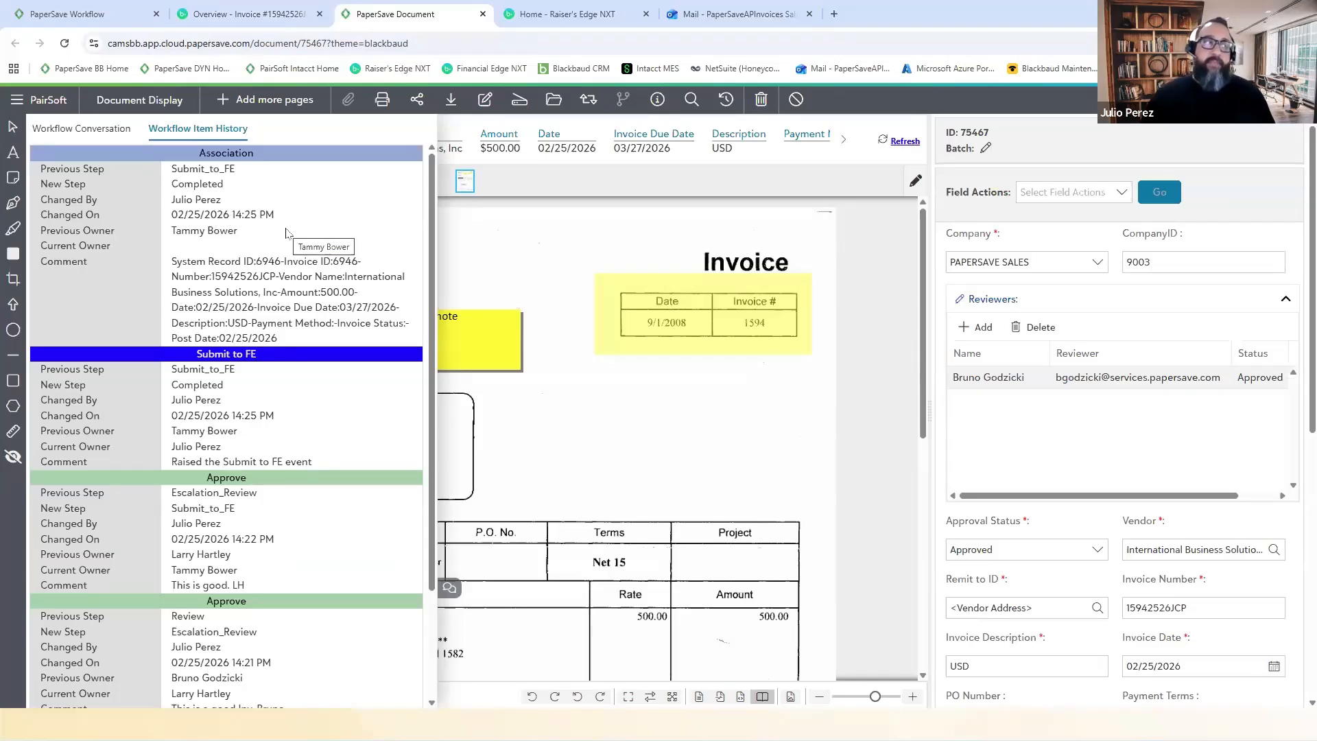
left_click(446, 591)
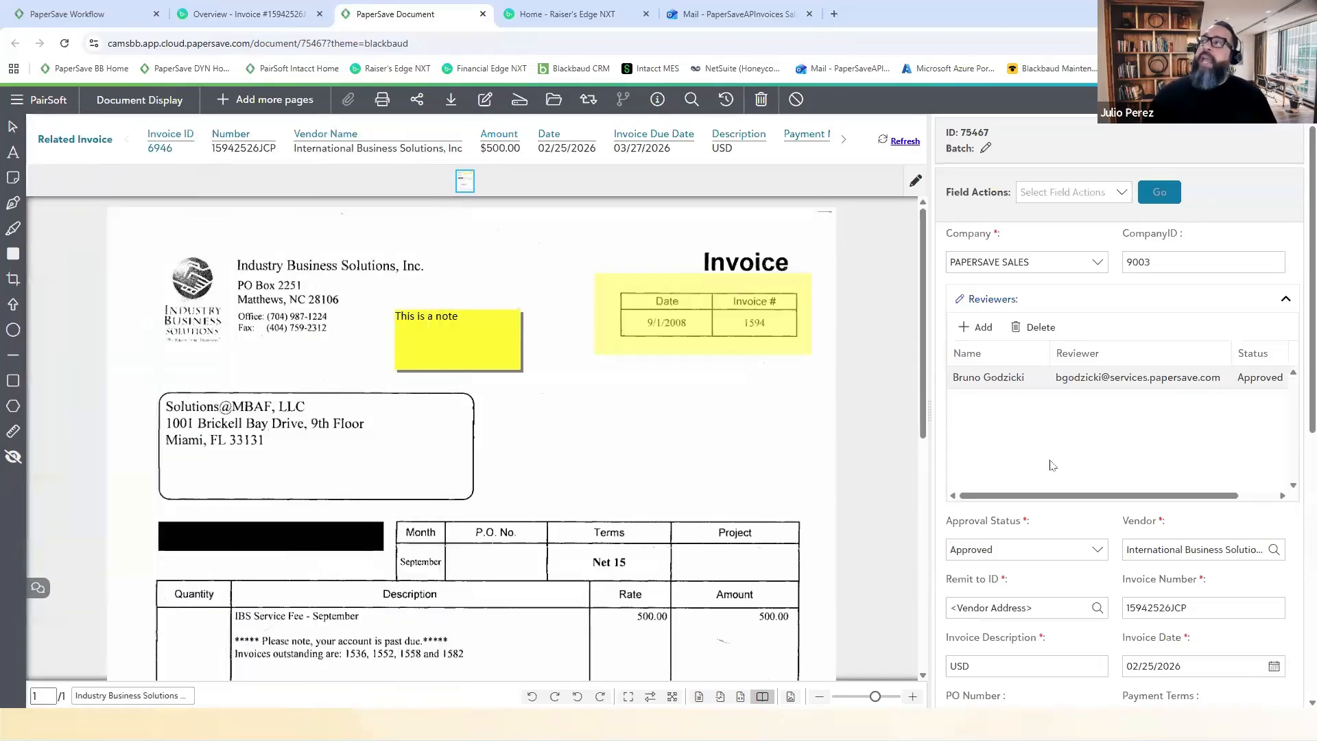
Step: Look through the document's invoice fields, from the approval status and dates to the distribution lines
scroll(1082, 382, "down", 4)
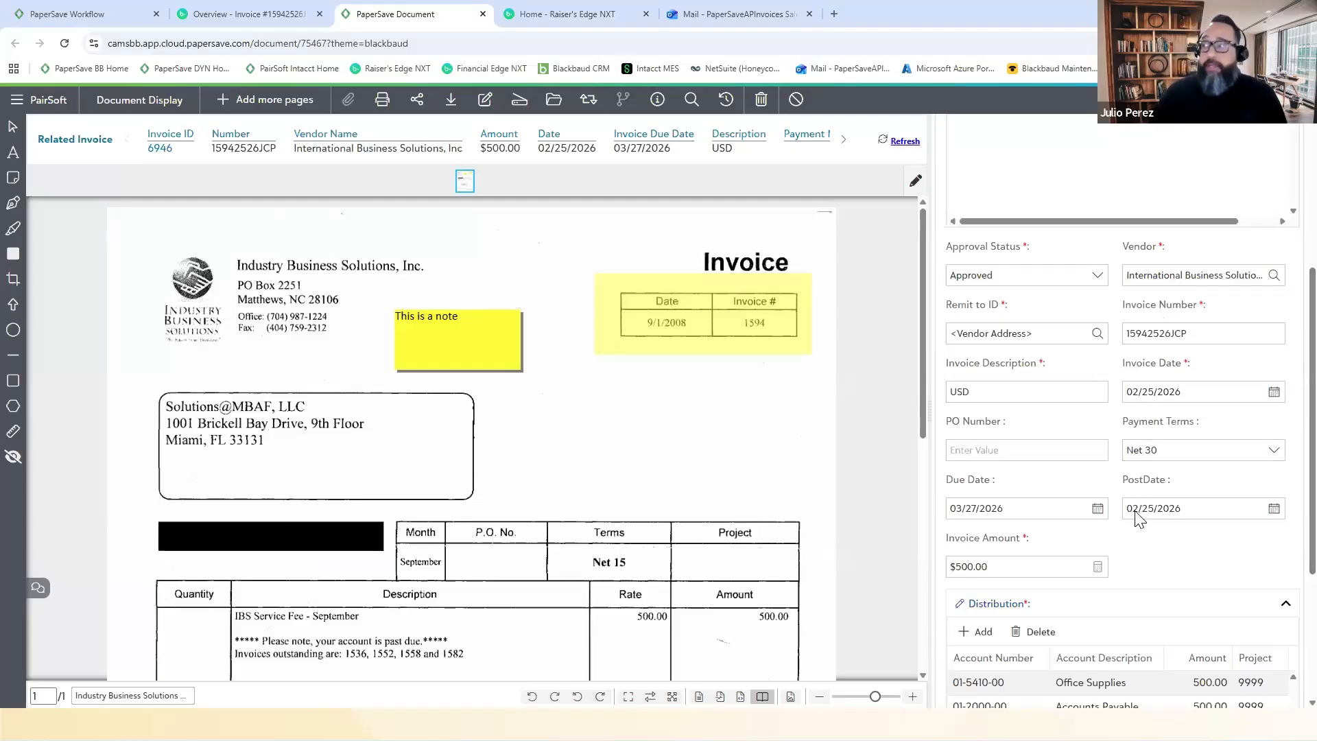
scroll(1138, 521, "down", 3)
scroll(1136, 533, "up", 4)
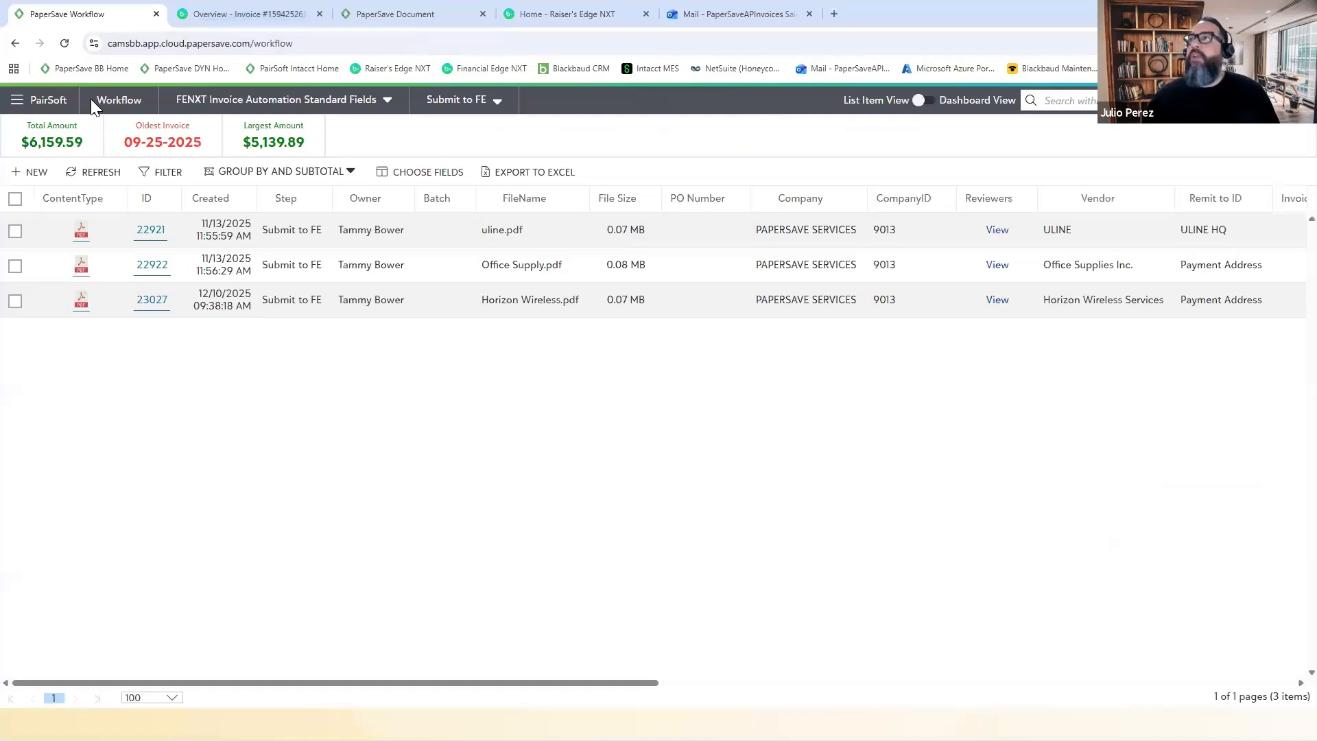
Step: Return to the PaperSave Workflow list and display the Active Workflow Invoices dashboard
left_click(85, 15)
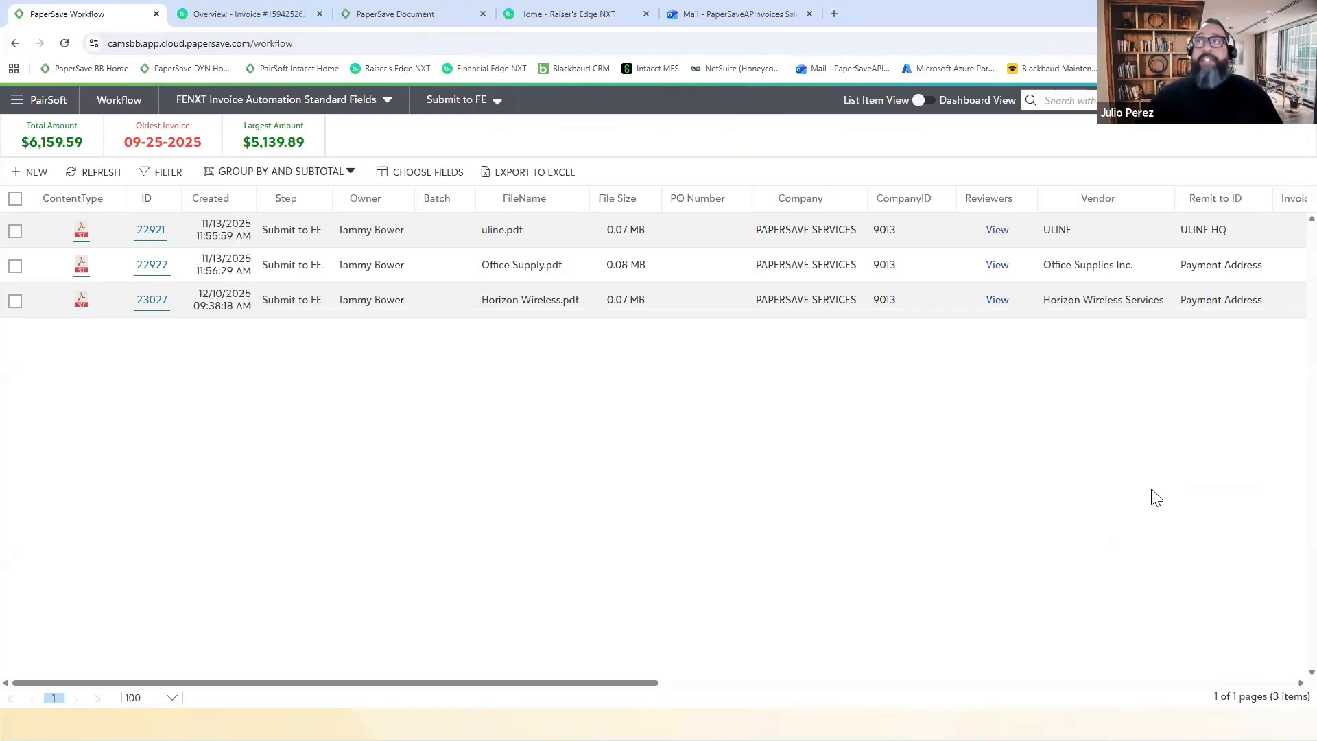
left_click(919, 100)
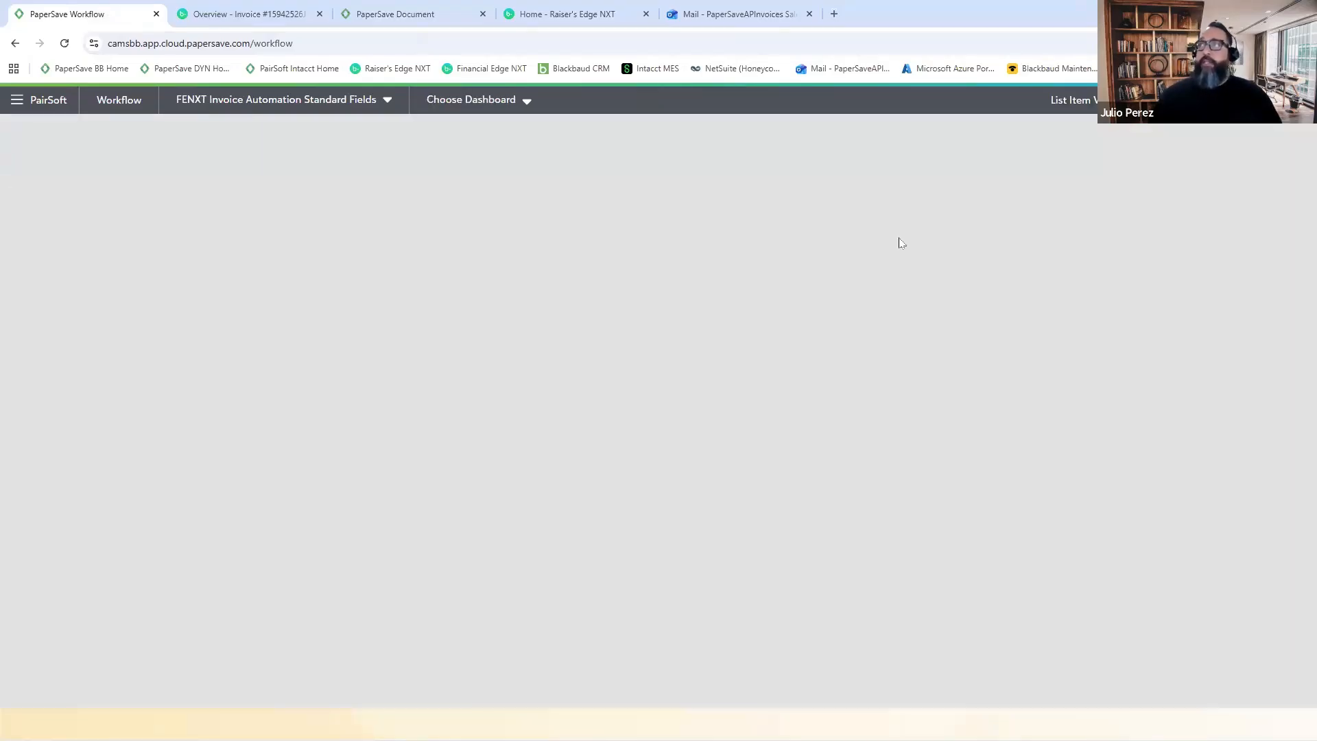
left_click(473, 100)
left_click(456, 127)
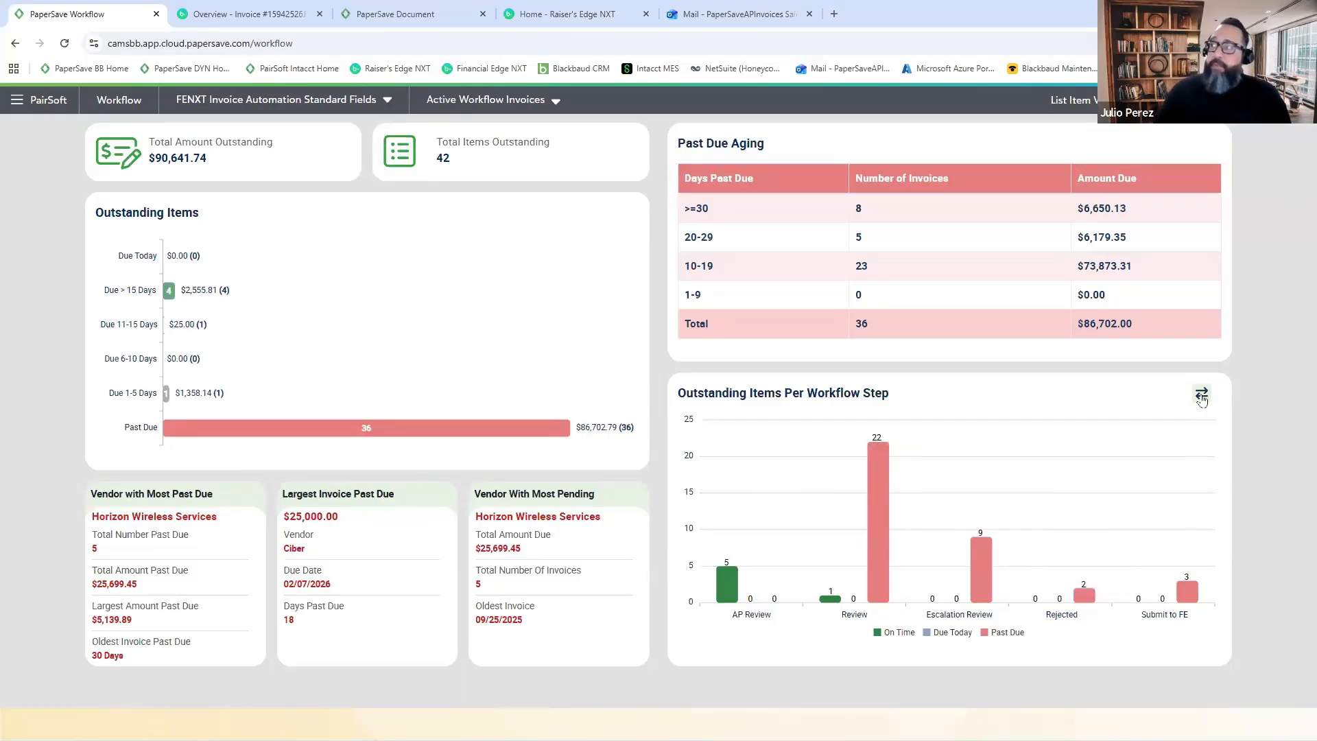
Step: Show the dashboard's outstanding items per user, and open and close the past-due item list of the fourth user in the chart
left_click(1202, 396)
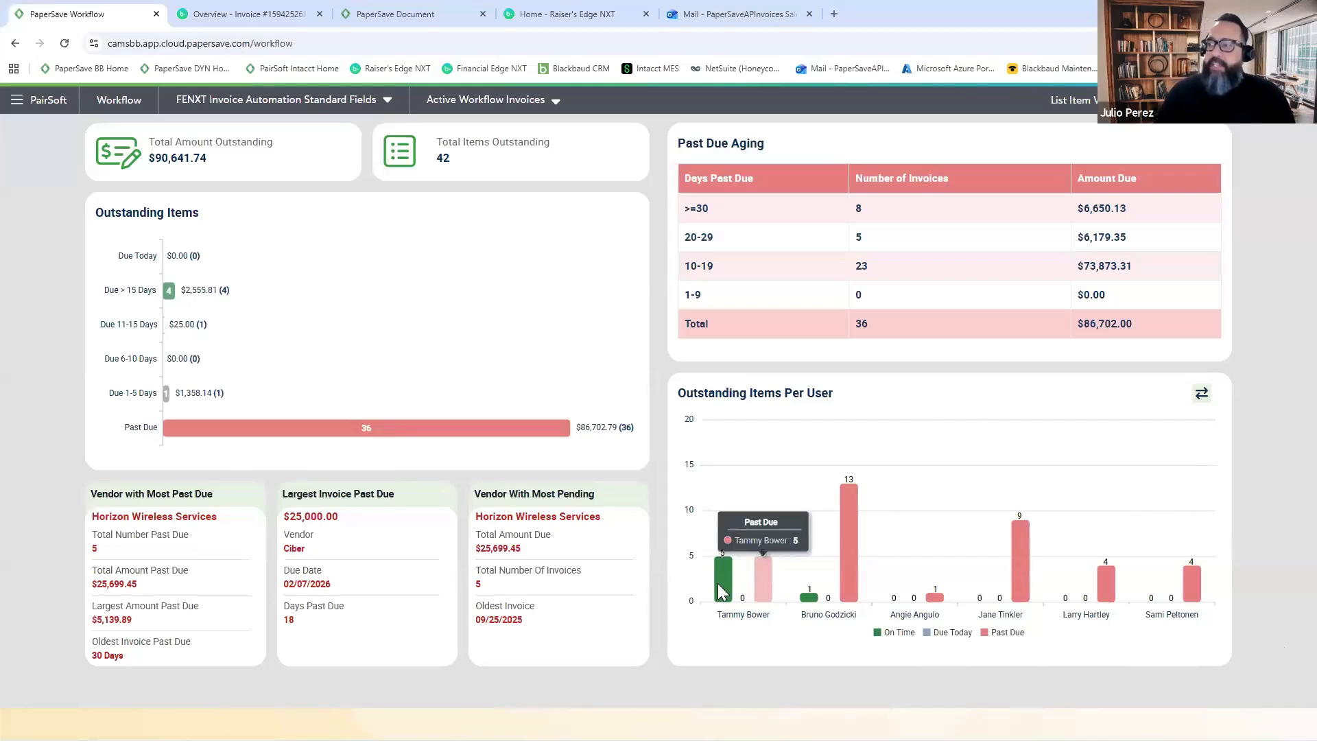
mouse_move(723, 589)
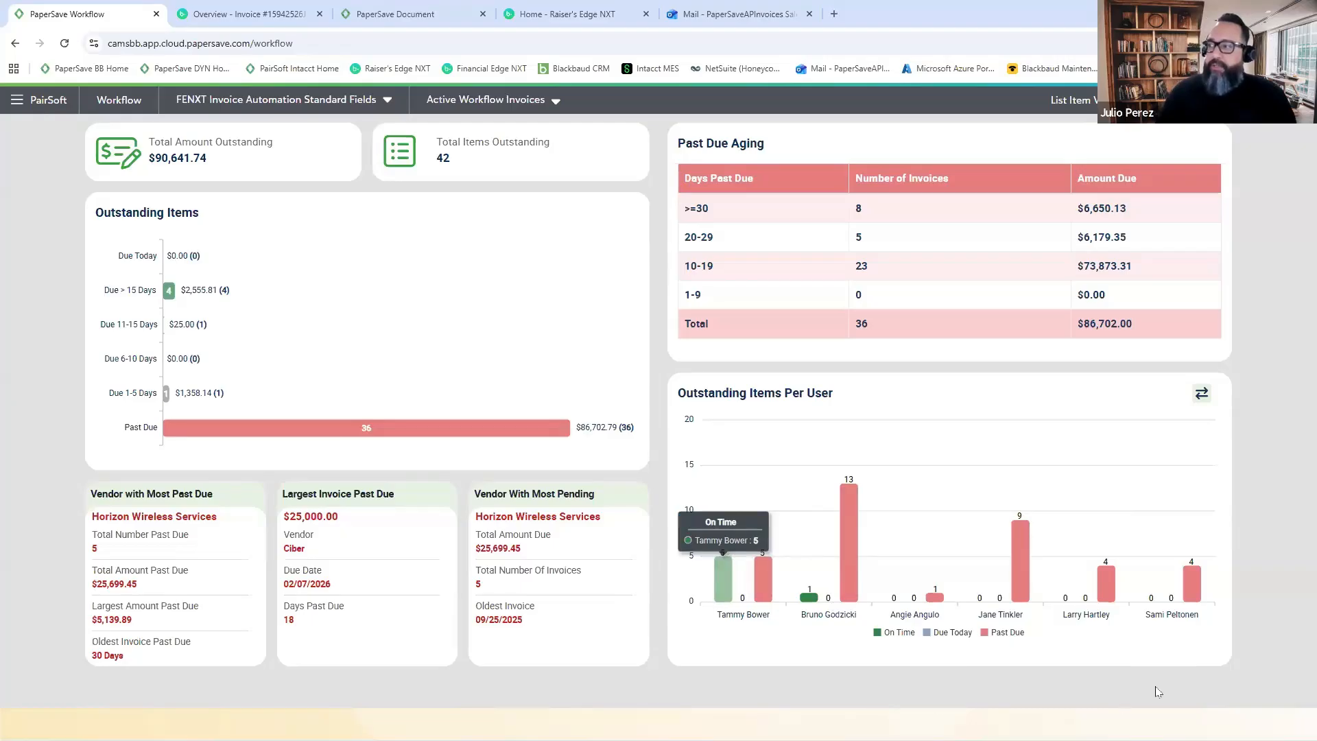
mouse_move(1016, 574)
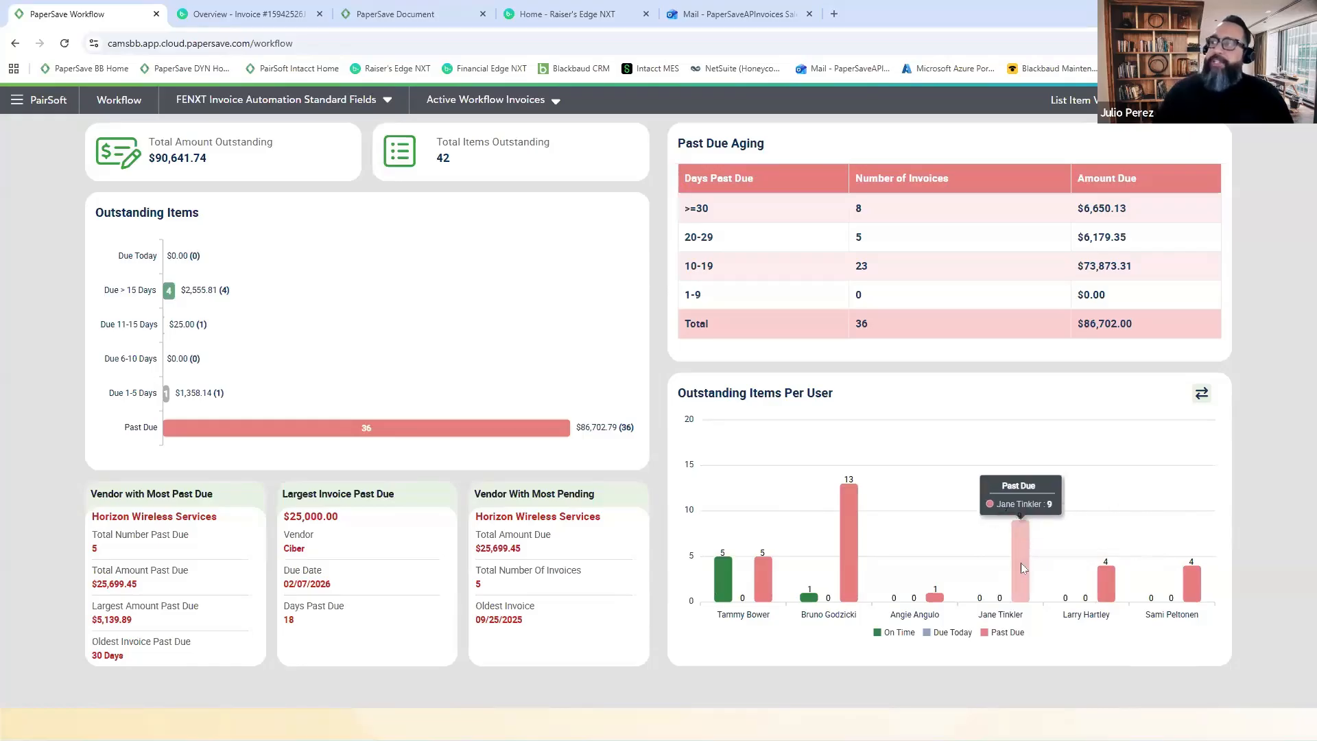
left_click(1021, 563)
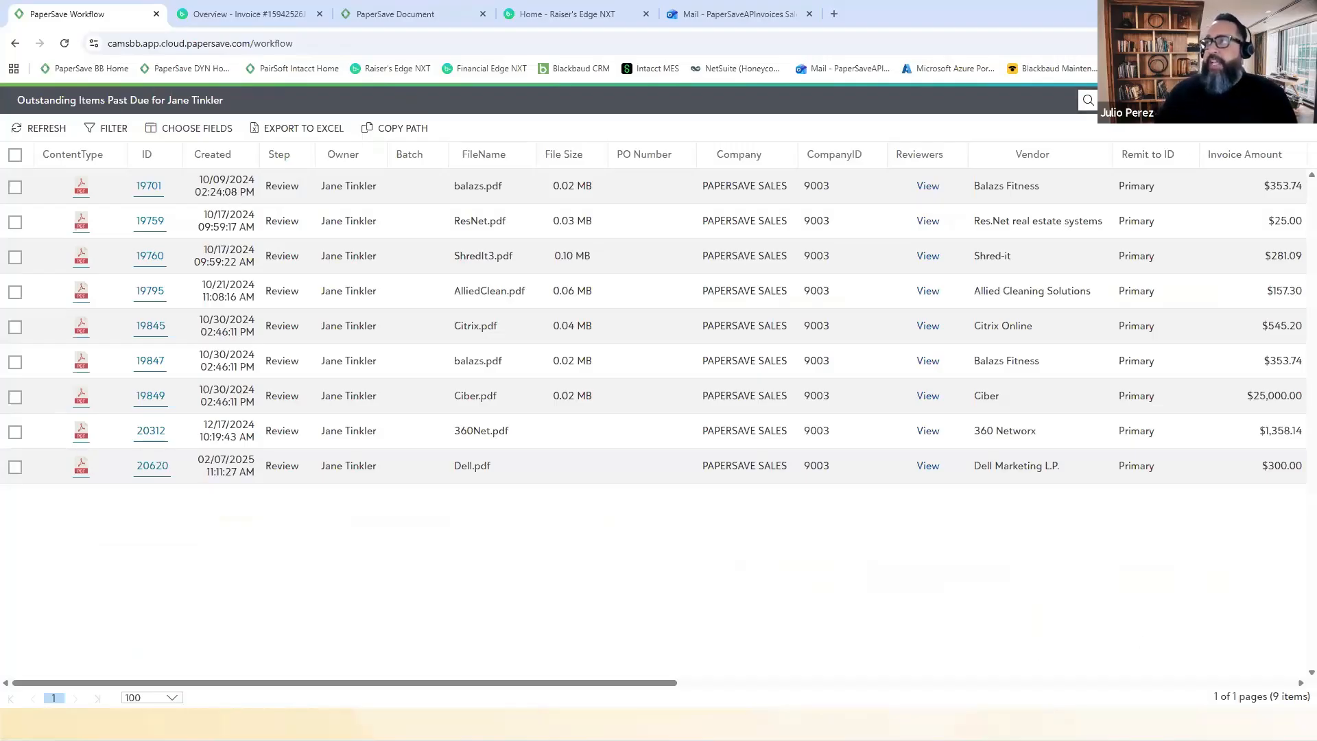
left_click(1300, 101)
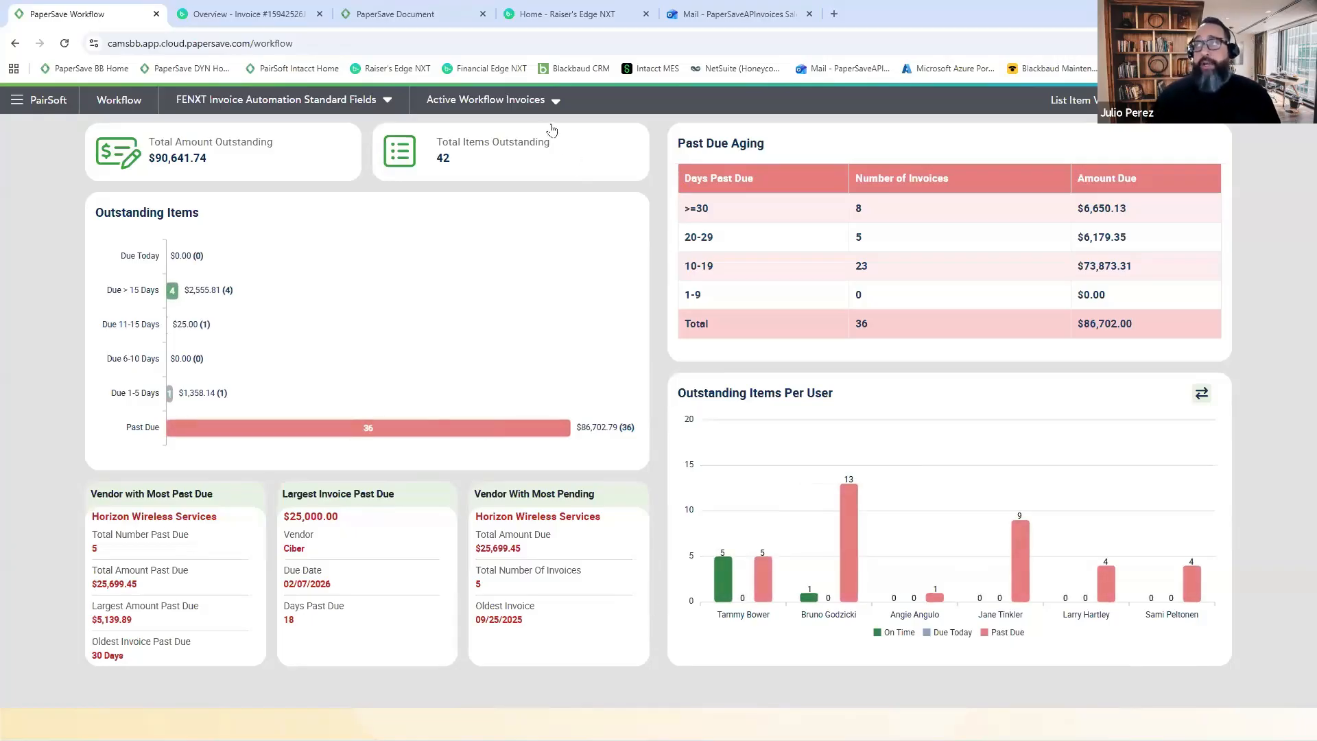
Step: Examine February's on-time invoices in the Historical Invoices dashboard and return to the list item view
left_click(550, 103)
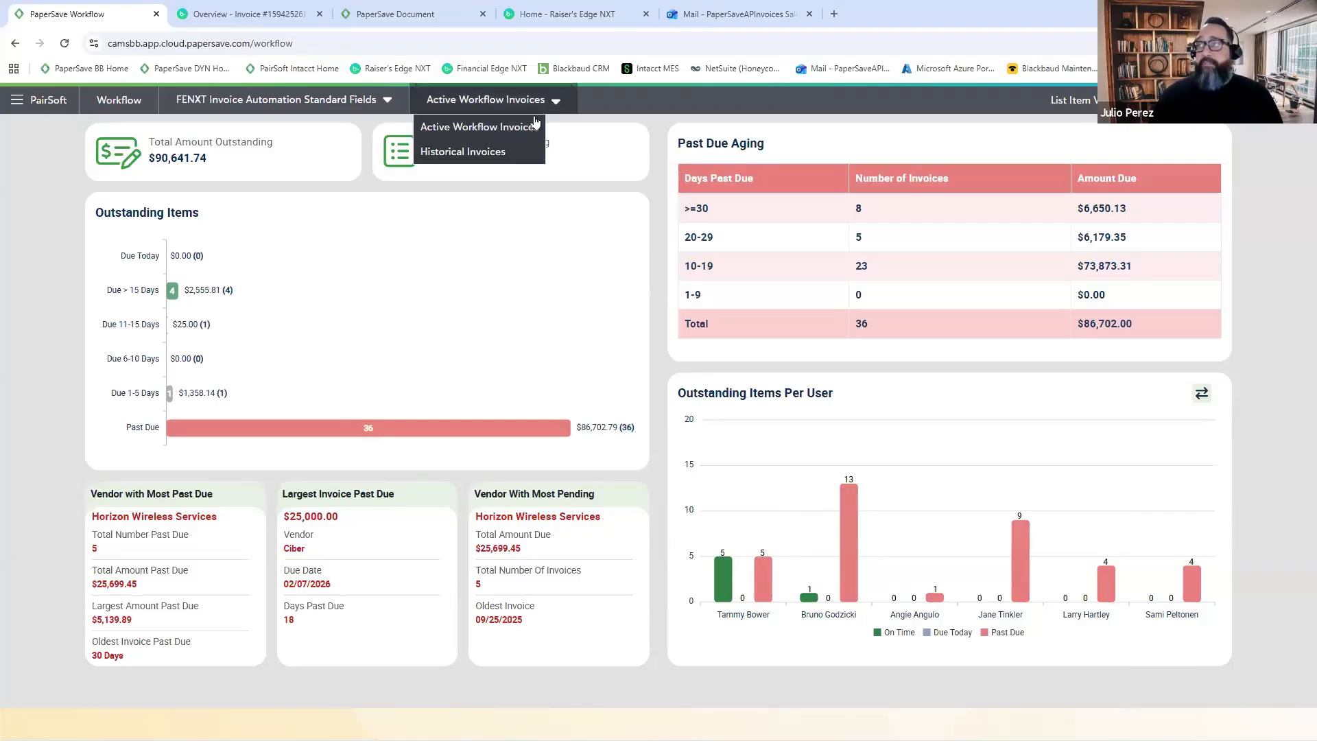
left_click(456, 155)
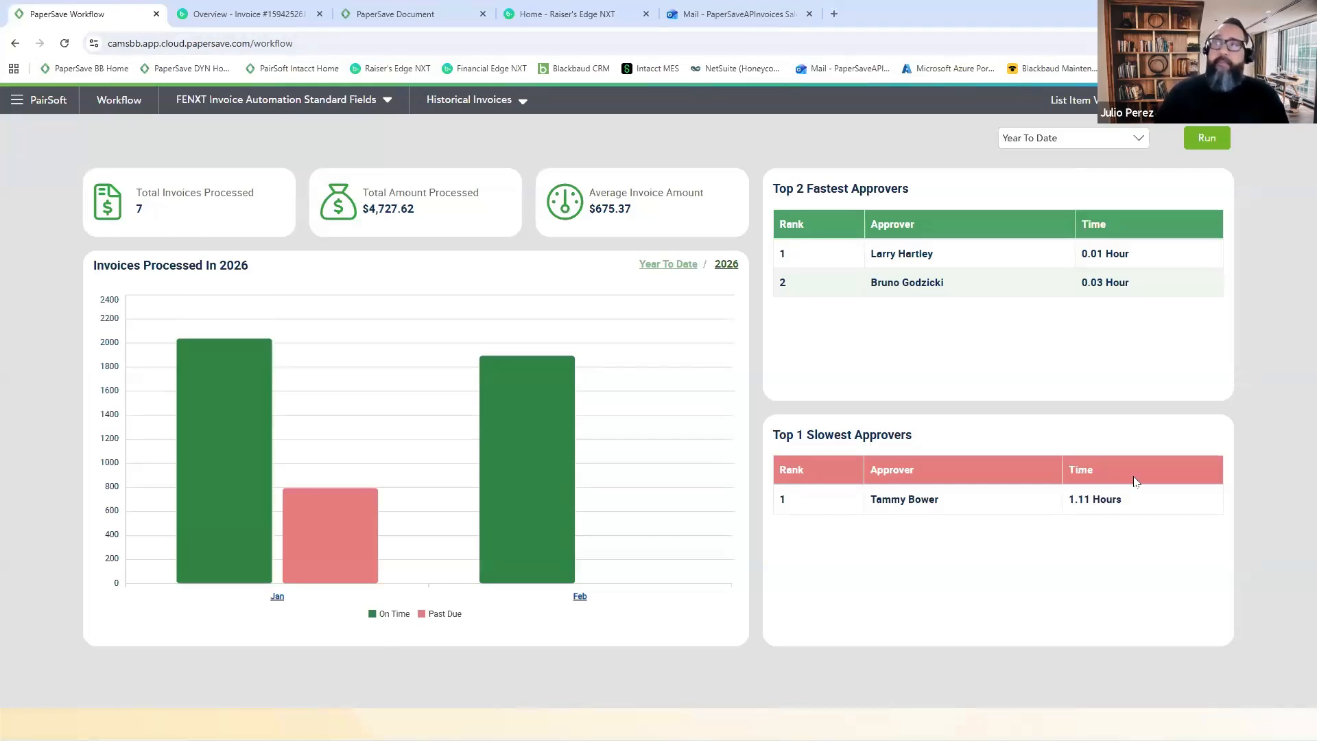
mouse_move(530, 542)
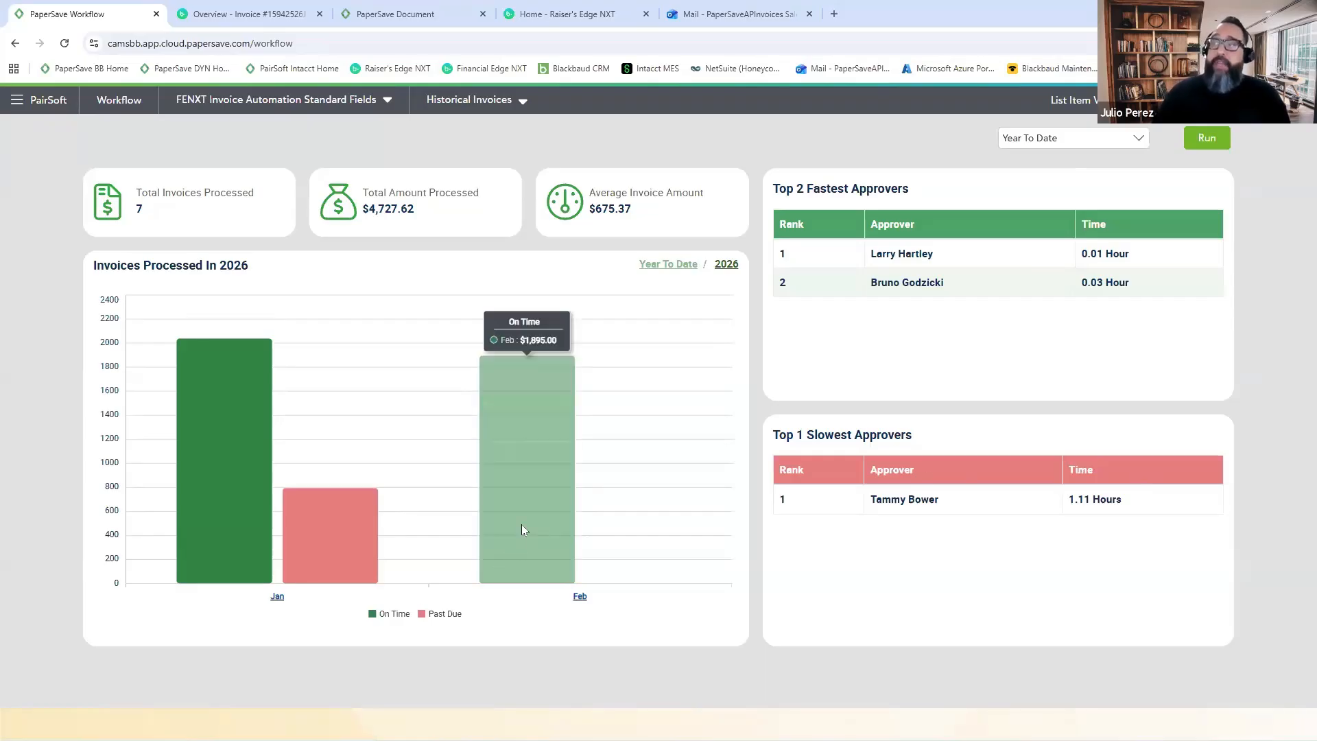
left_click(542, 525)
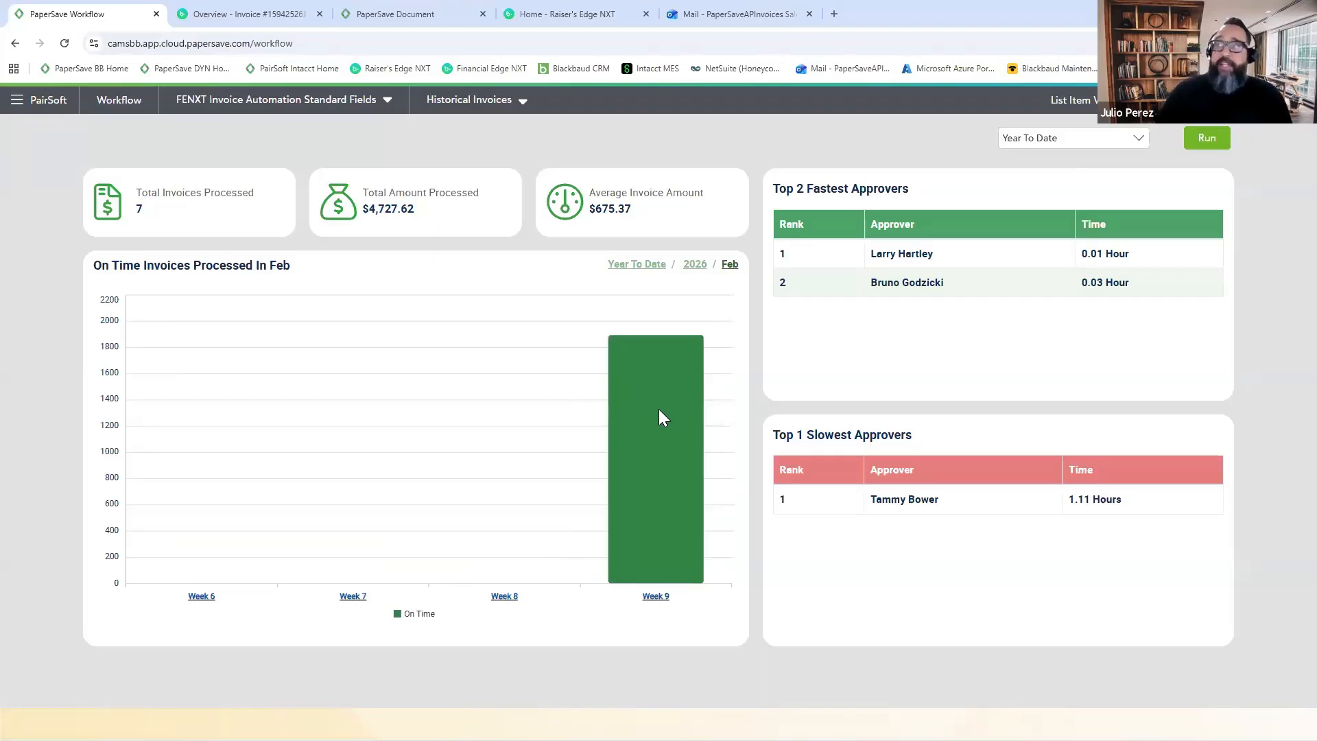
mouse_move(618, 496)
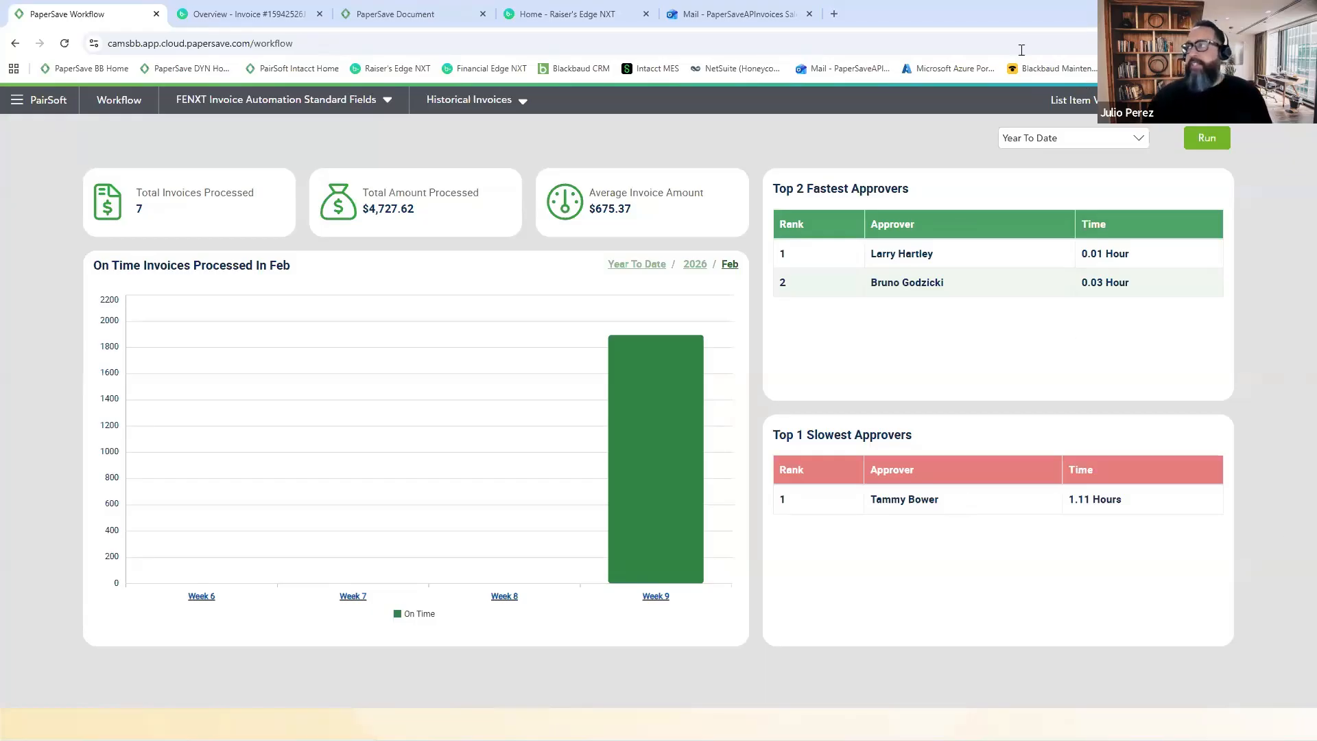
left_click(1130, 101)
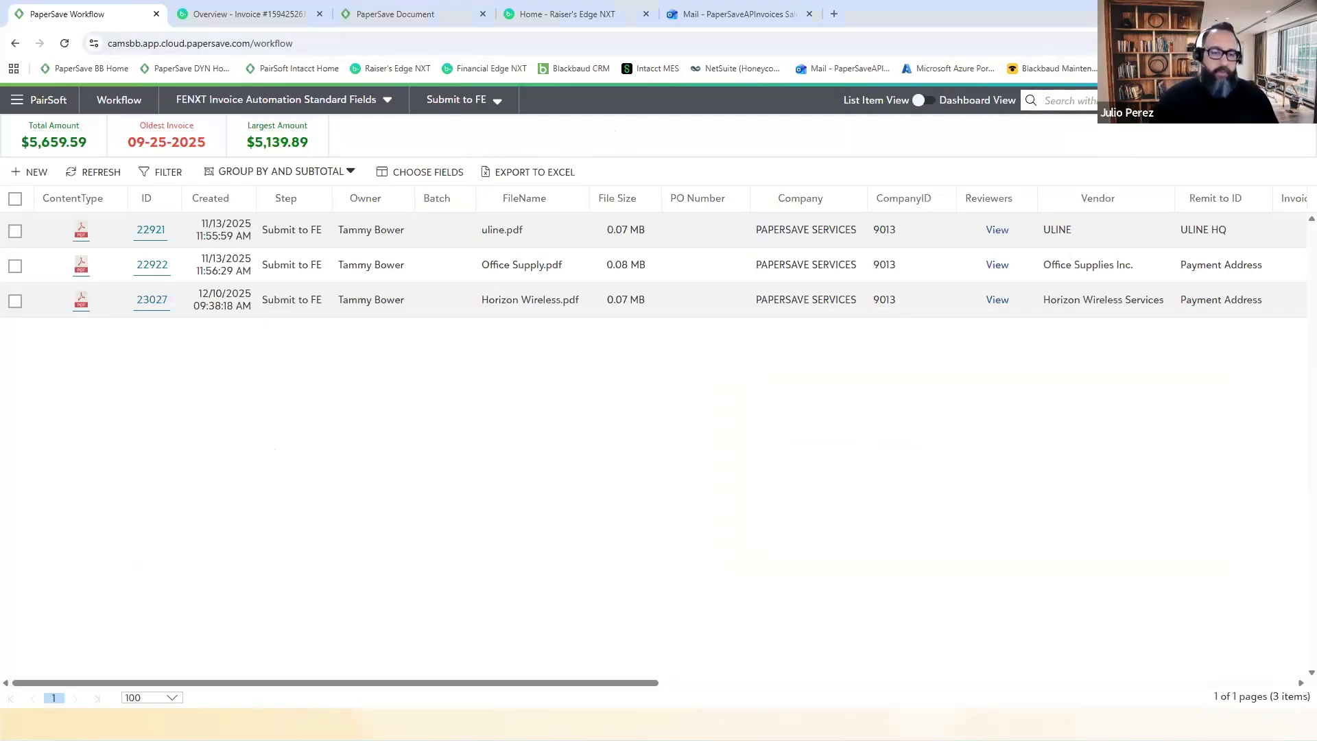
key("alt+Tab")
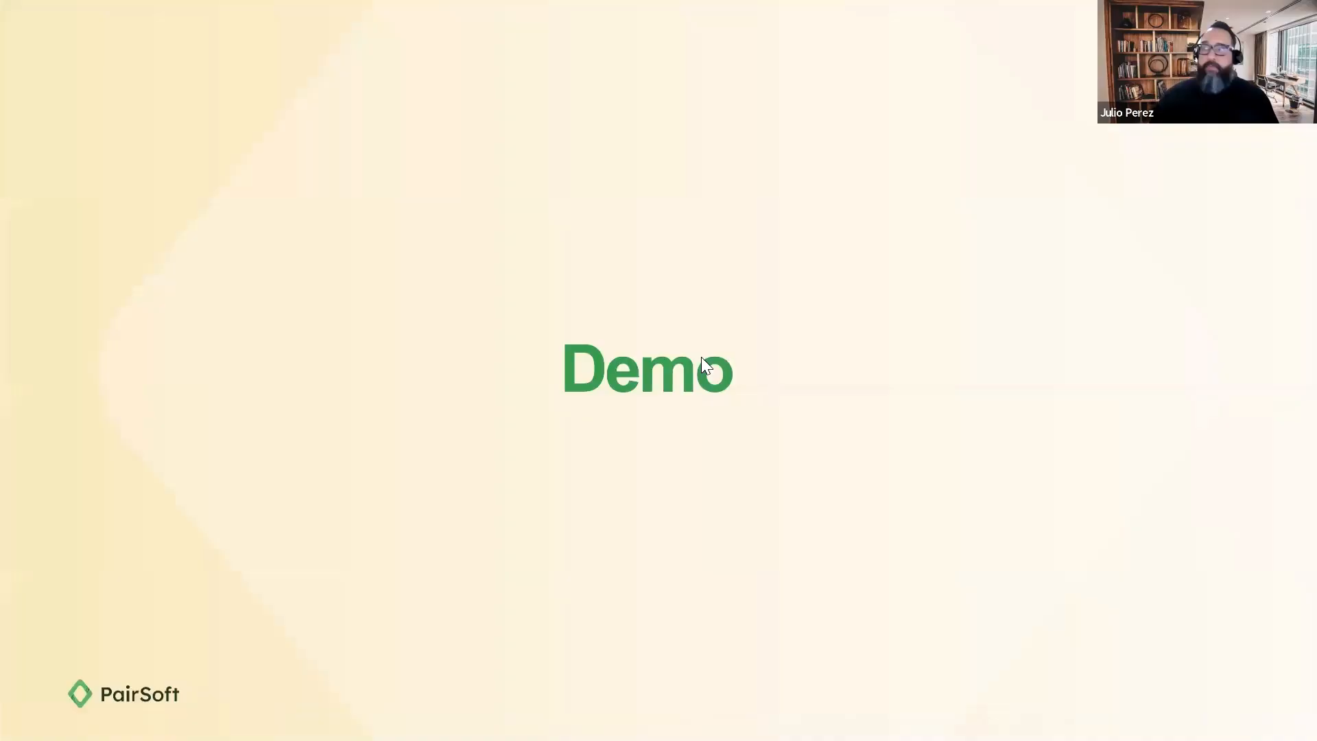
left_click(705, 415)
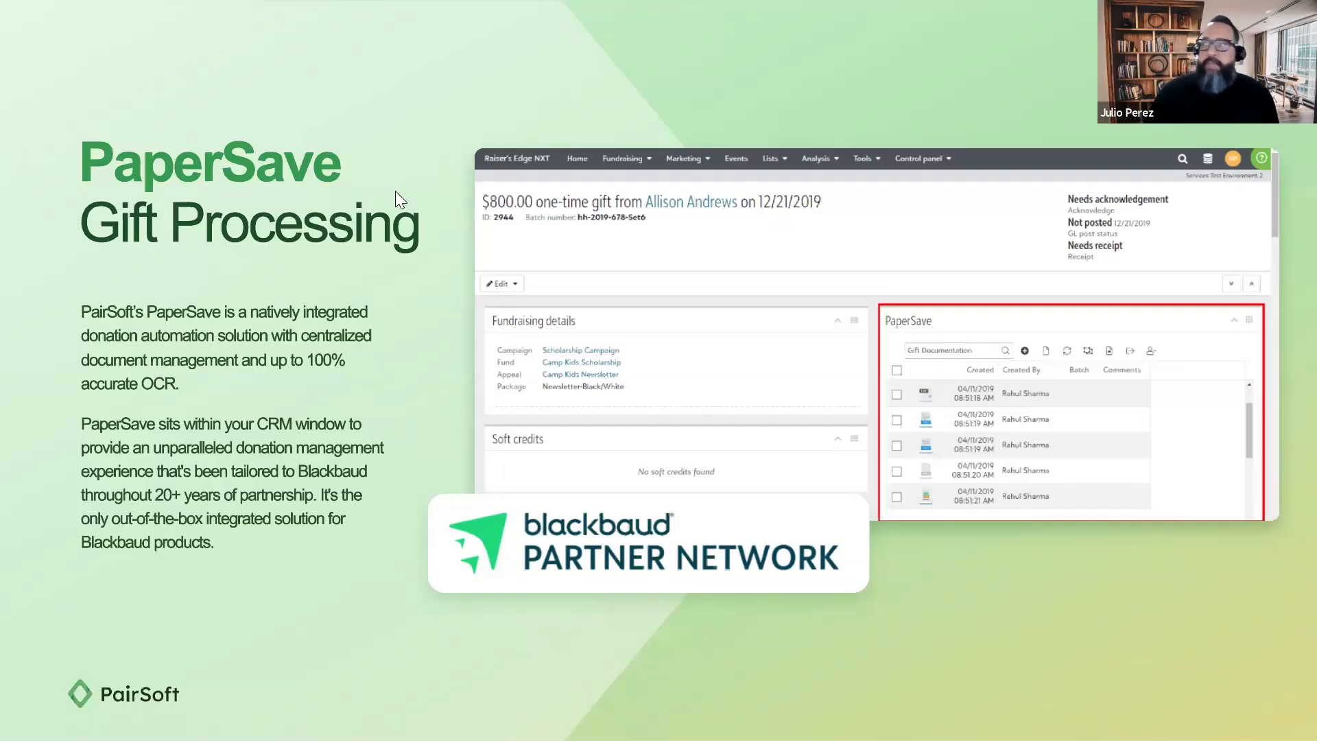
left_click(374, 407)
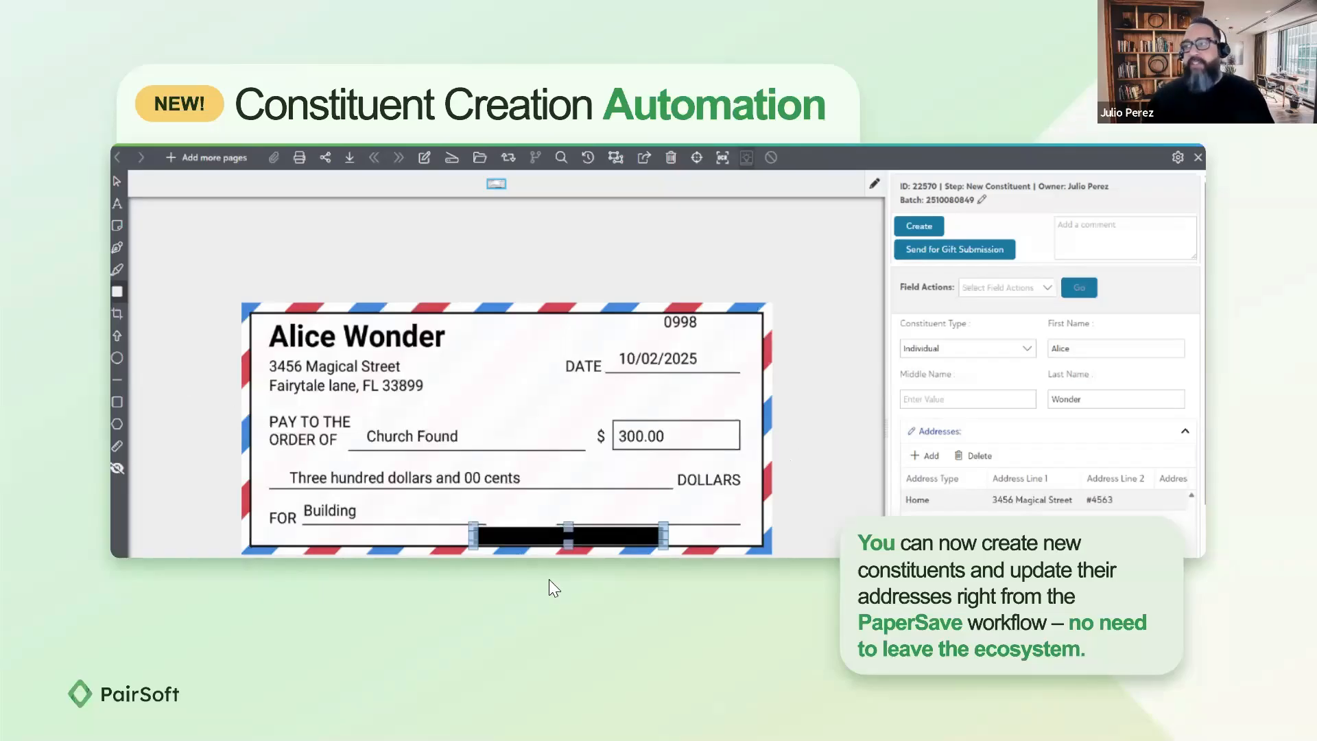
left_click(577, 610)
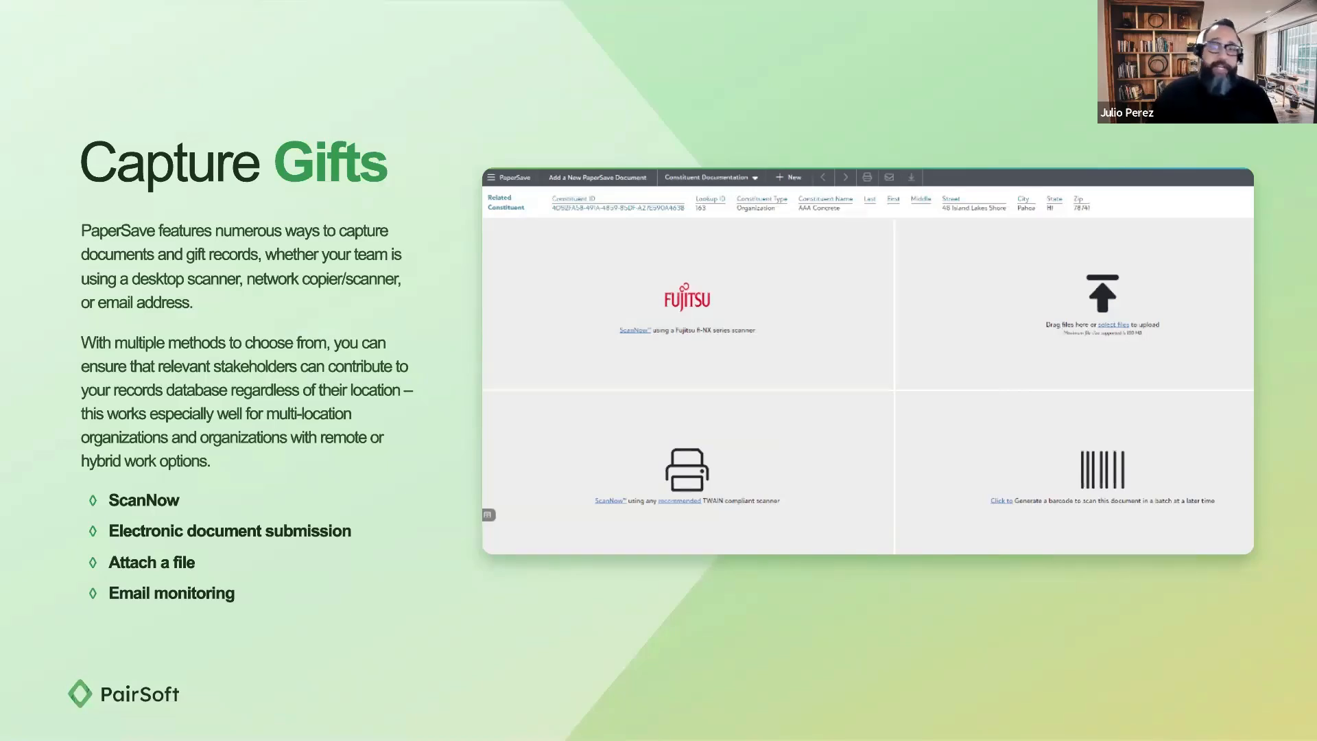
left_click(666, 526)
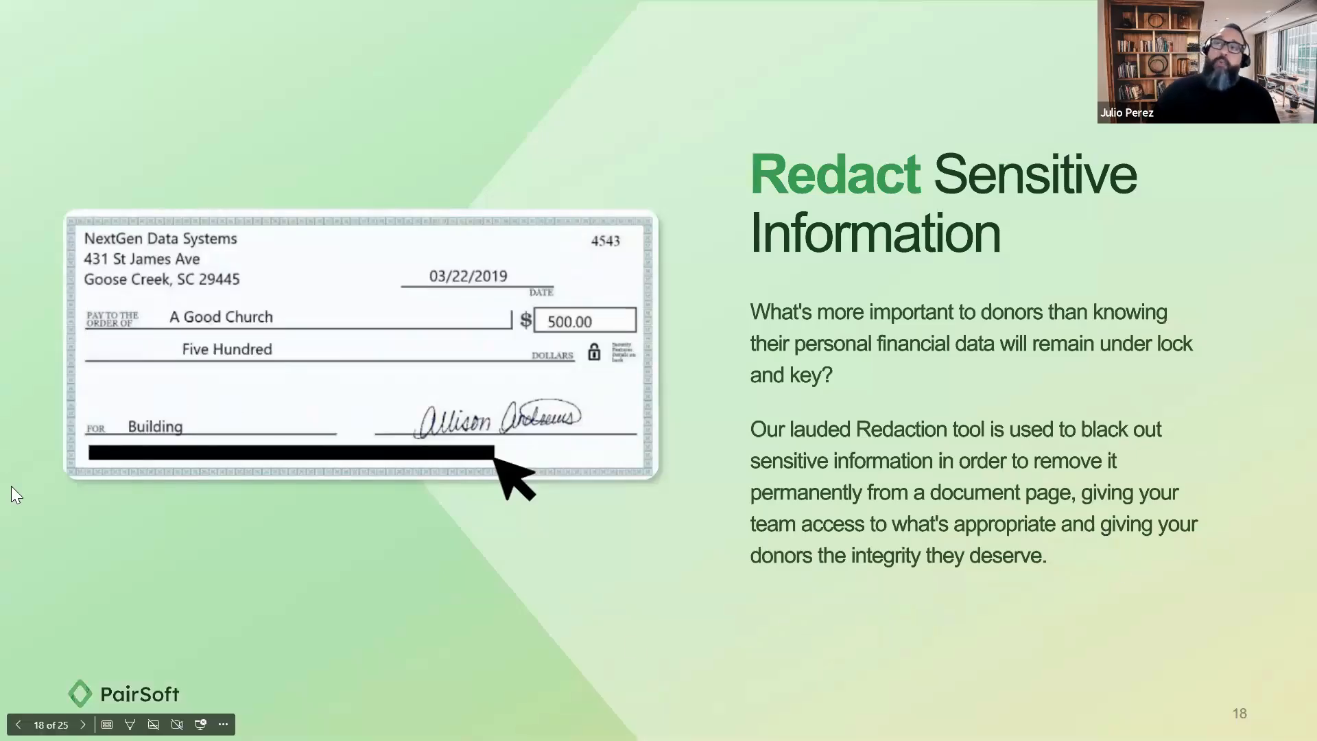
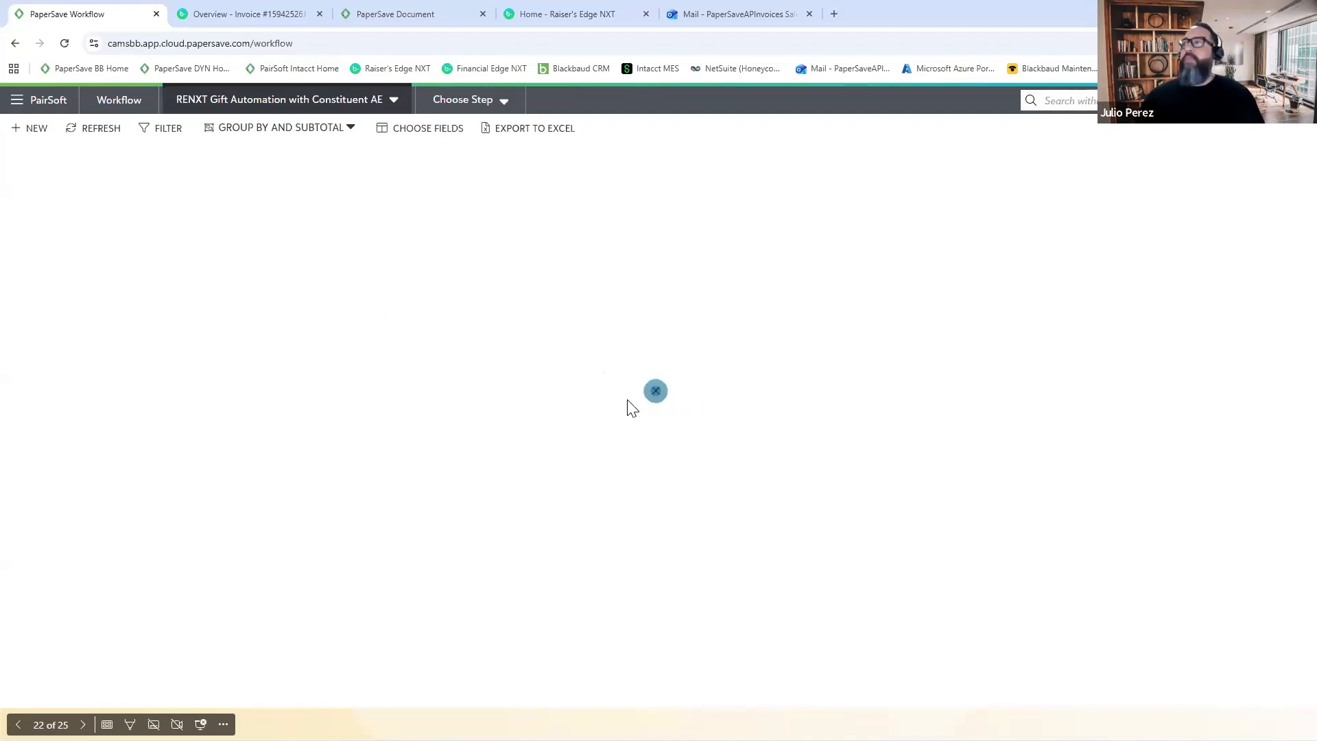
Step: Display the Submit To RENXT step of the gift automation workflow and start adding a new item
left_click(472, 103)
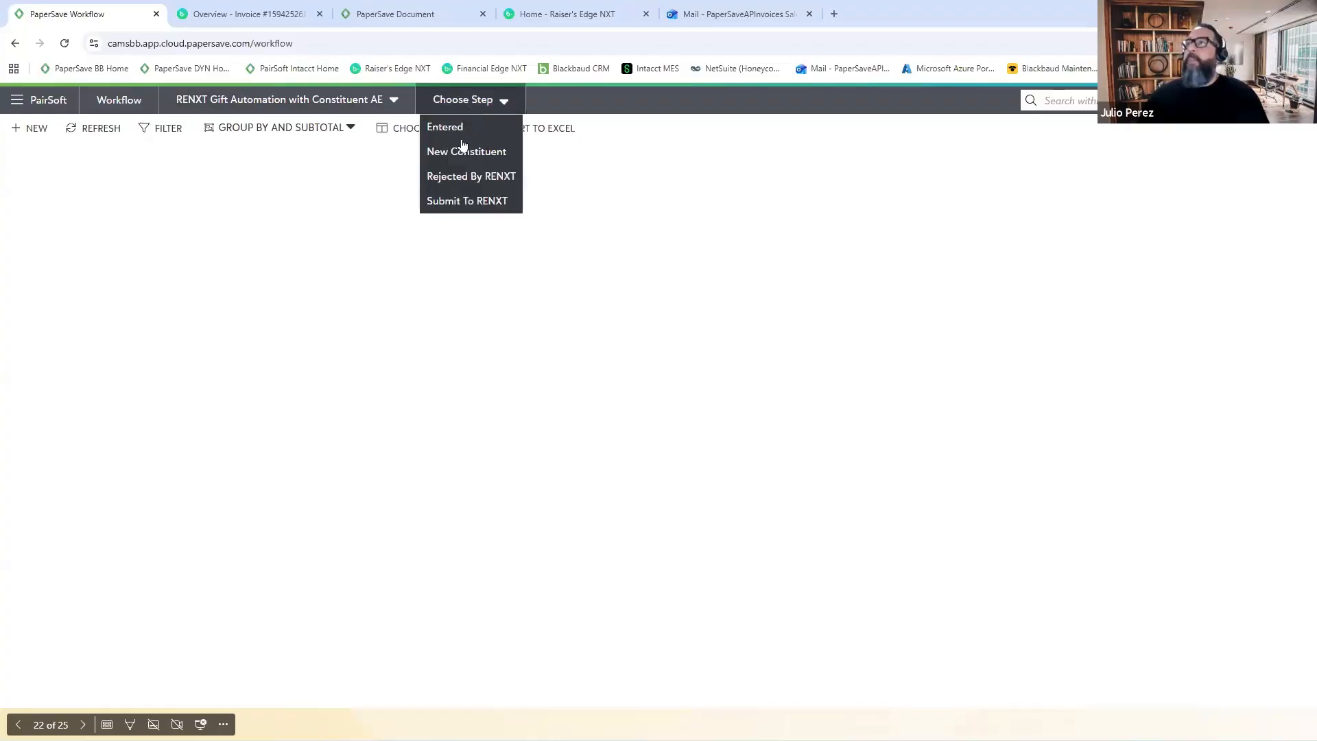
left_click(461, 203)
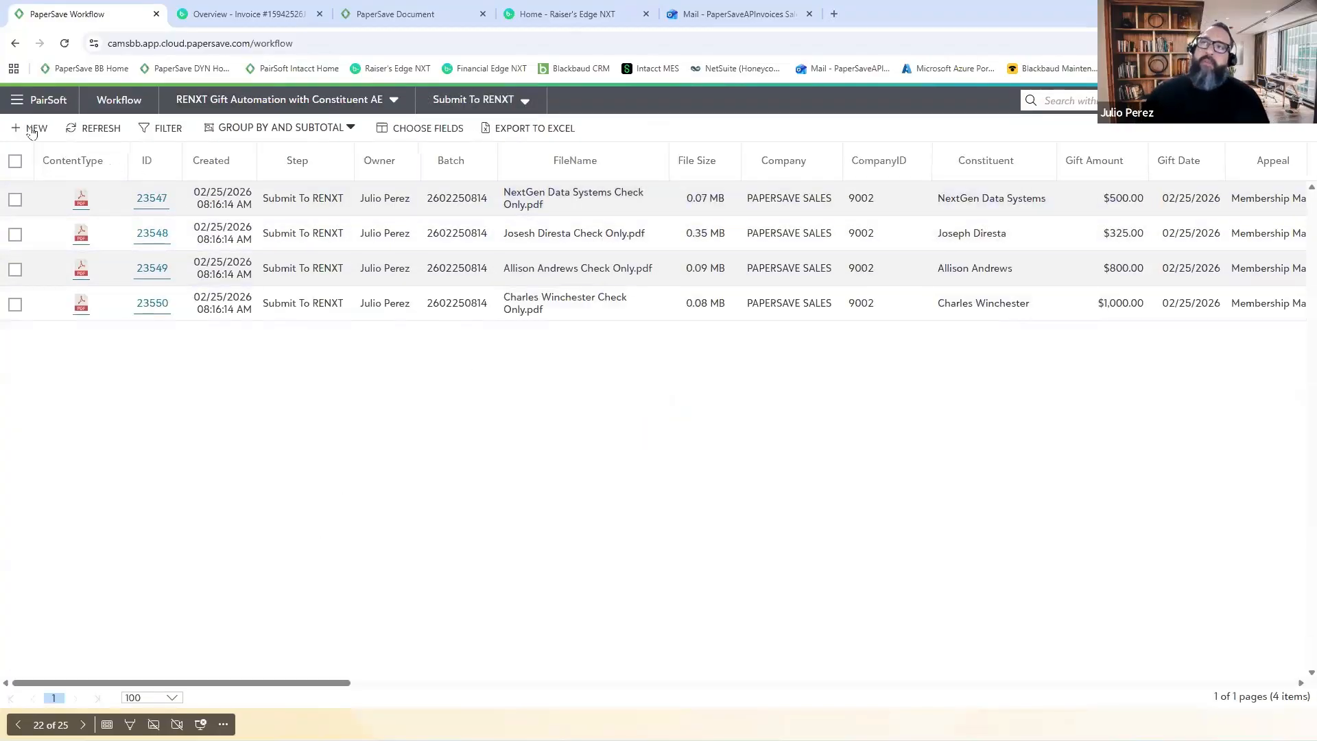
left_click(30, 129)
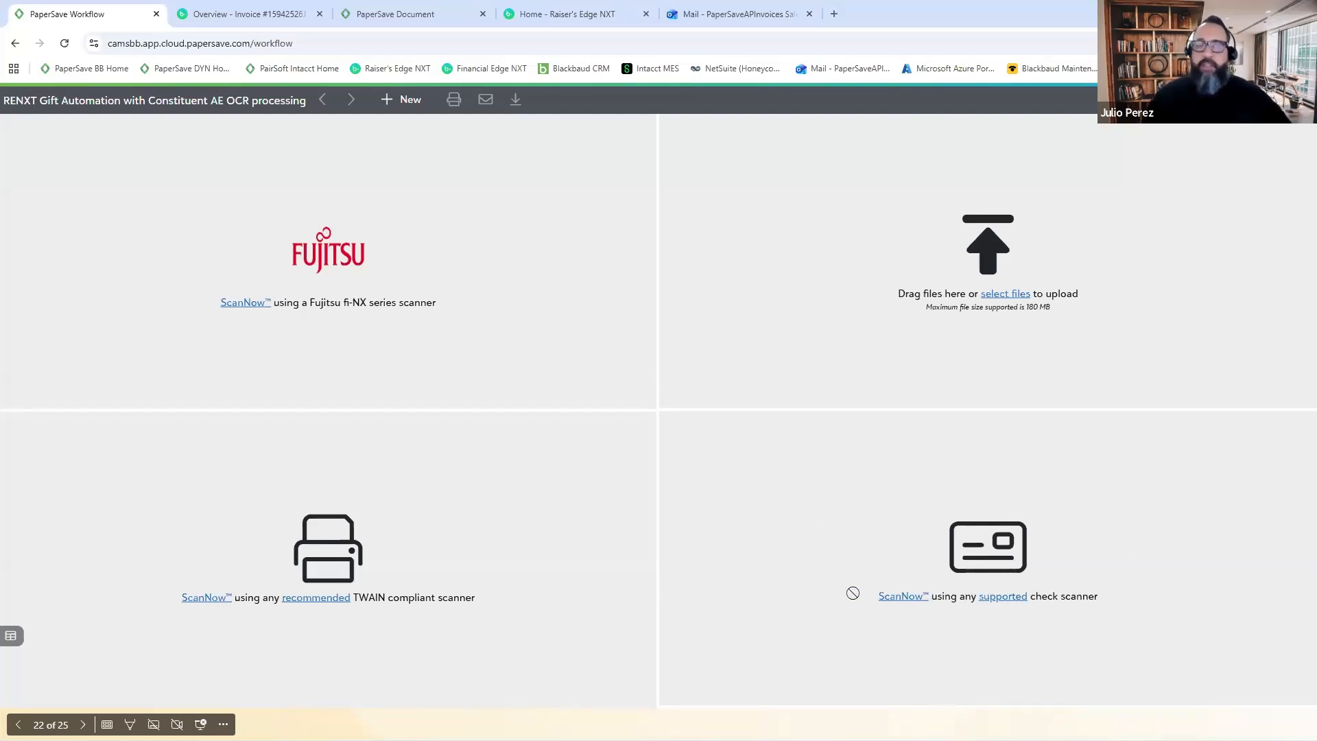
left_click_drag(813, 514, 1066, 244)
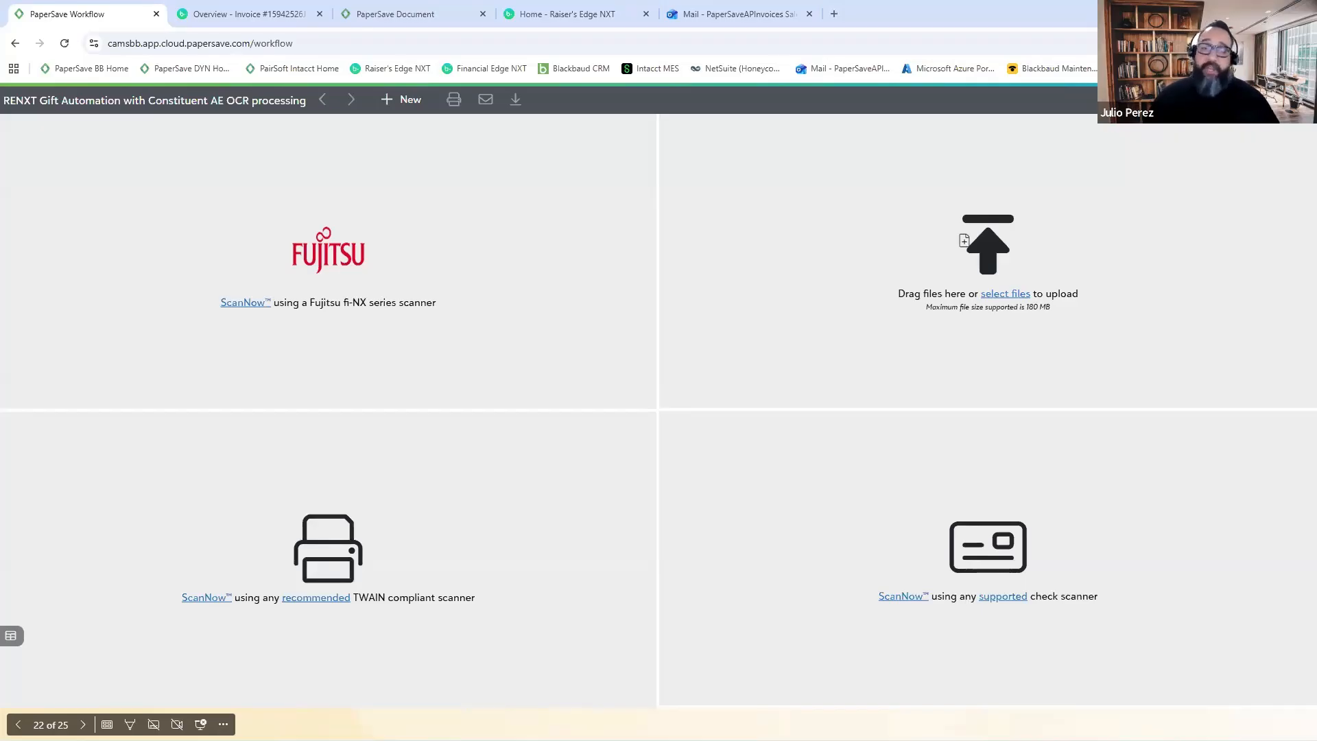
Step: Upload the five check PDFs from the RE Sample Docs folder
left_click(1000, 297)
left_click(155, 40)
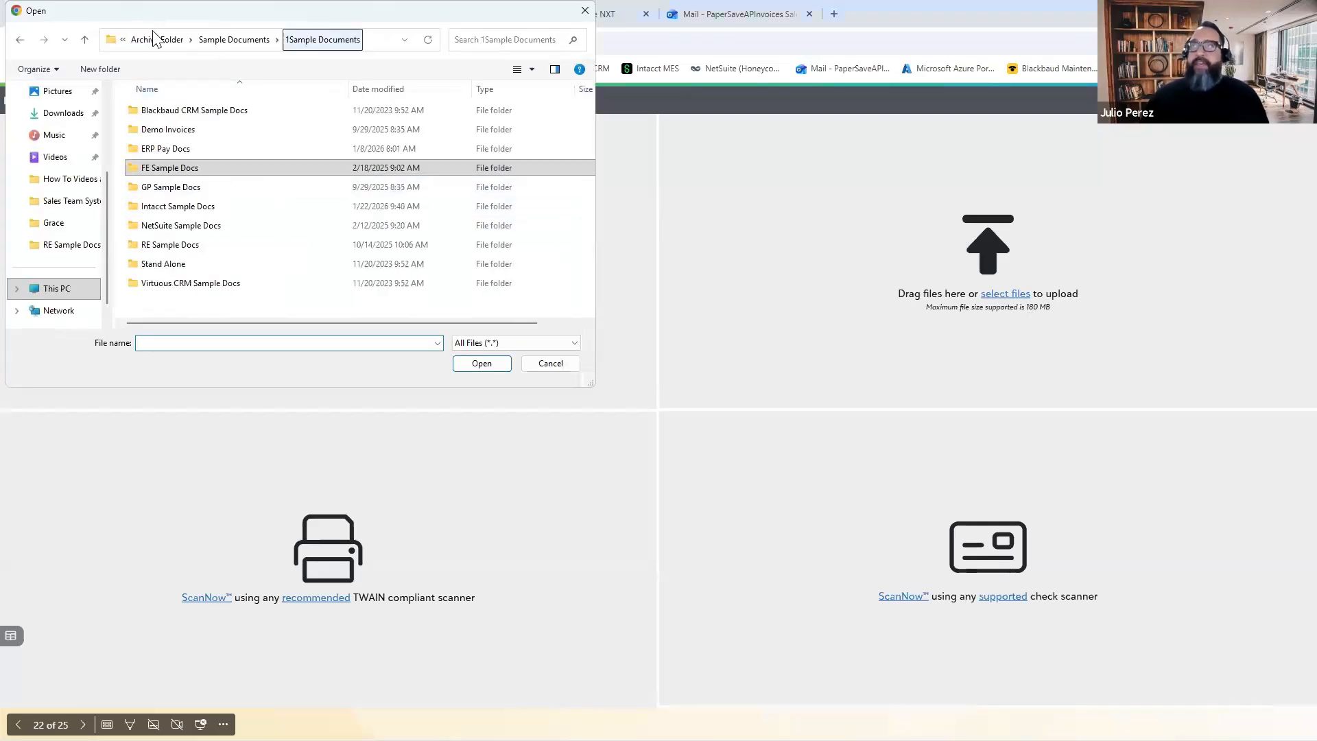
double_click(170, 246)
left_click(197, 226)
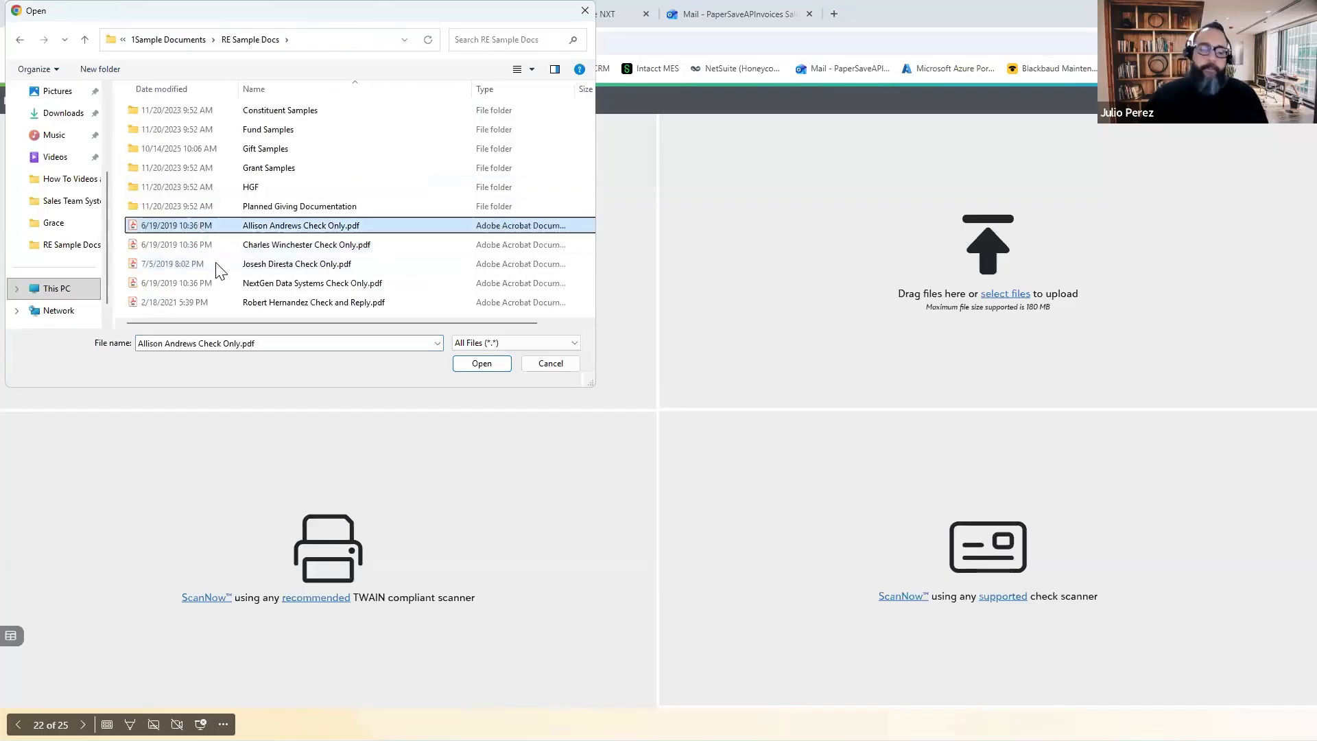
left_click(277, 302, "shift")
left_click(488, 366)
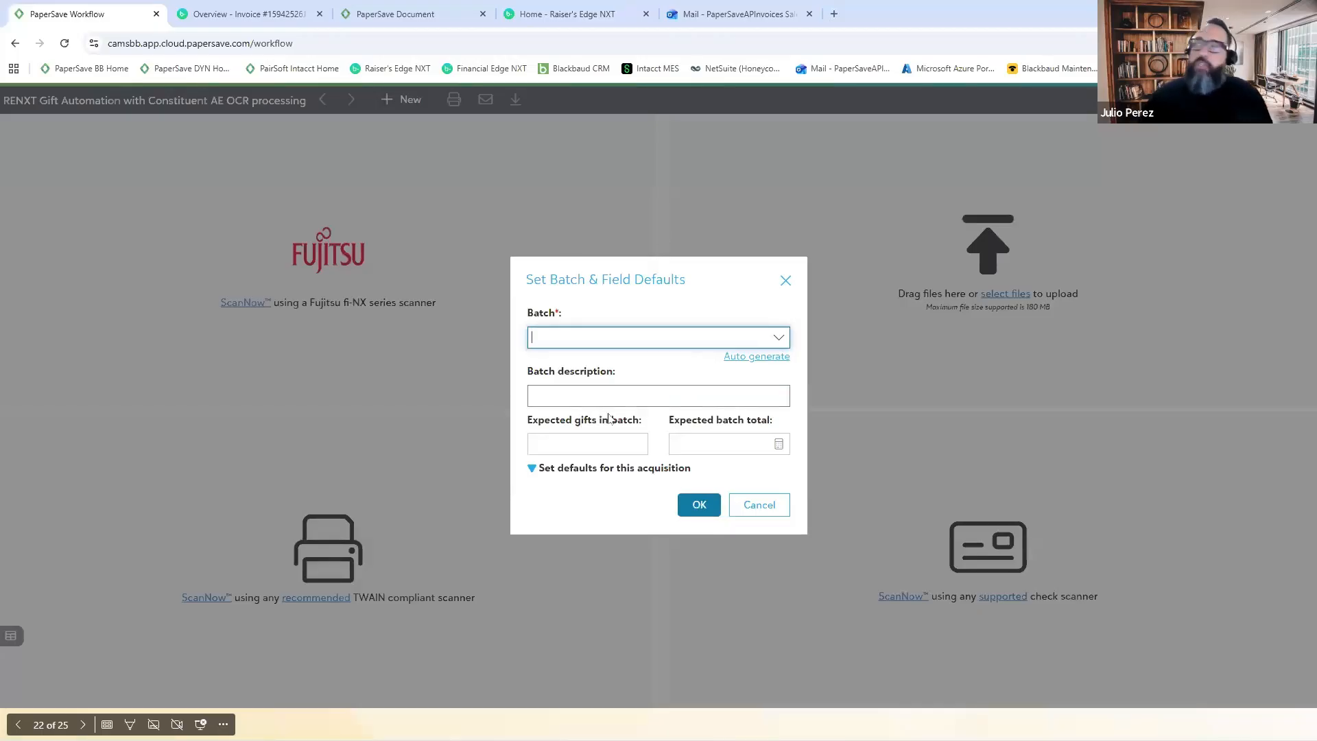
Step: Auto-generate the batch number and reuse it as the batch description
left_click(739, 357)
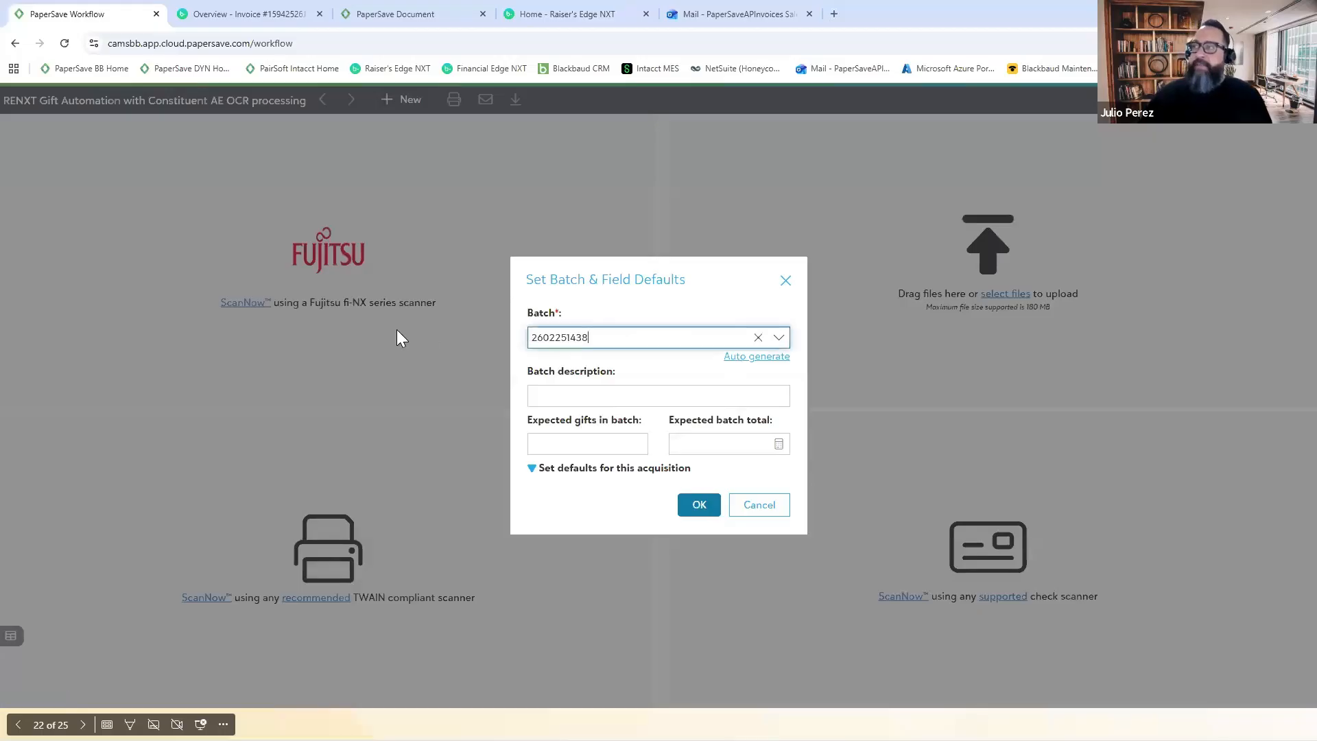
key("ctrl+a")
key("ctrl+c")
left_click(547, 396)
key("ctrl+v")
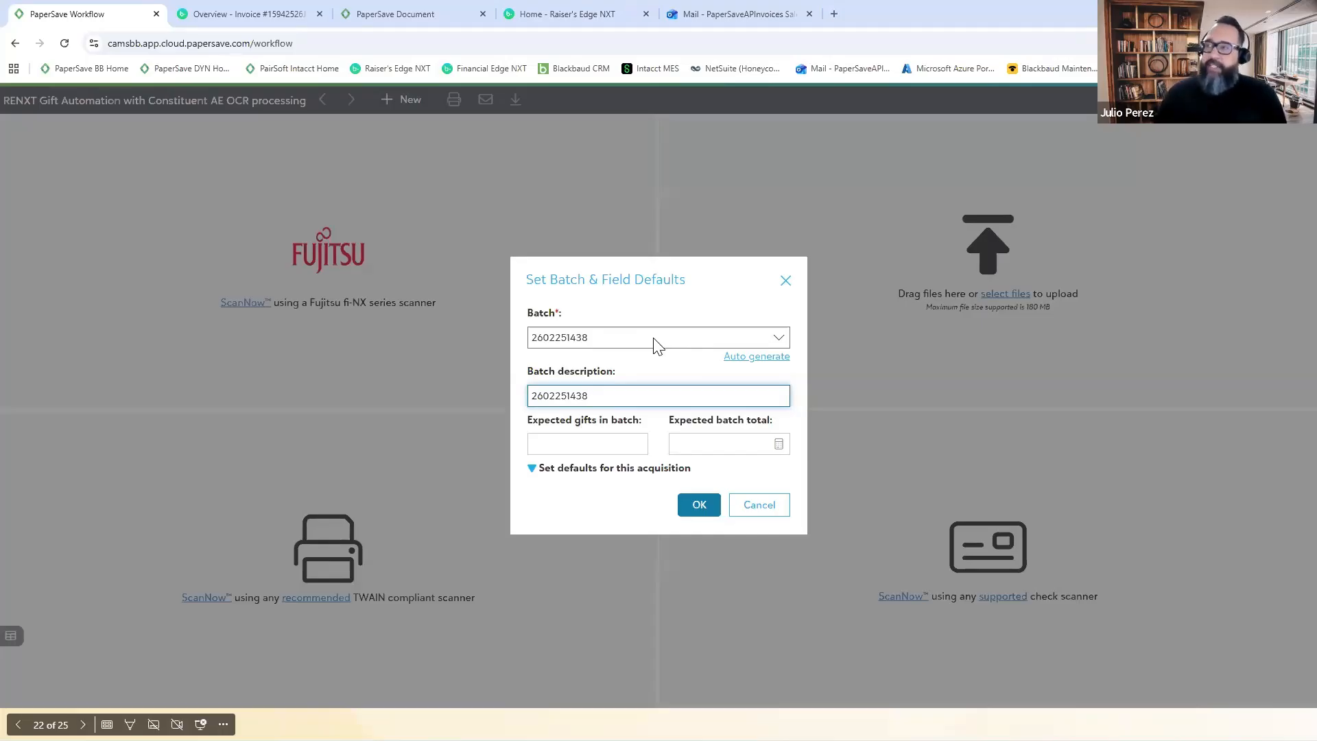
Step: Review the acquisition defaults for appeal, package, campaign and fund, and accept the batch settings
left_click(576, 469)
scroll(591, 505, "down", 1)
scroll(591, 506, "down", 8)
scroll(603, 520, "down", 6)
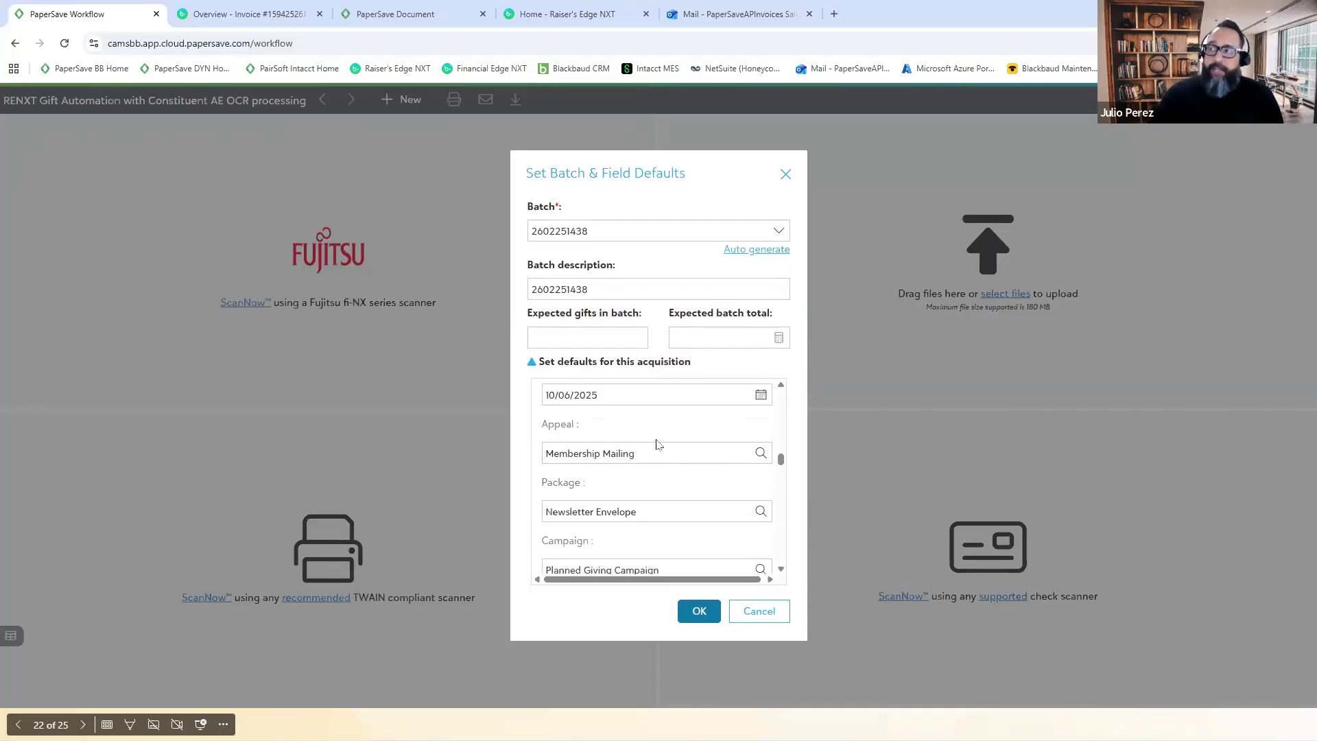
scroll(659, 445, "down", 1)
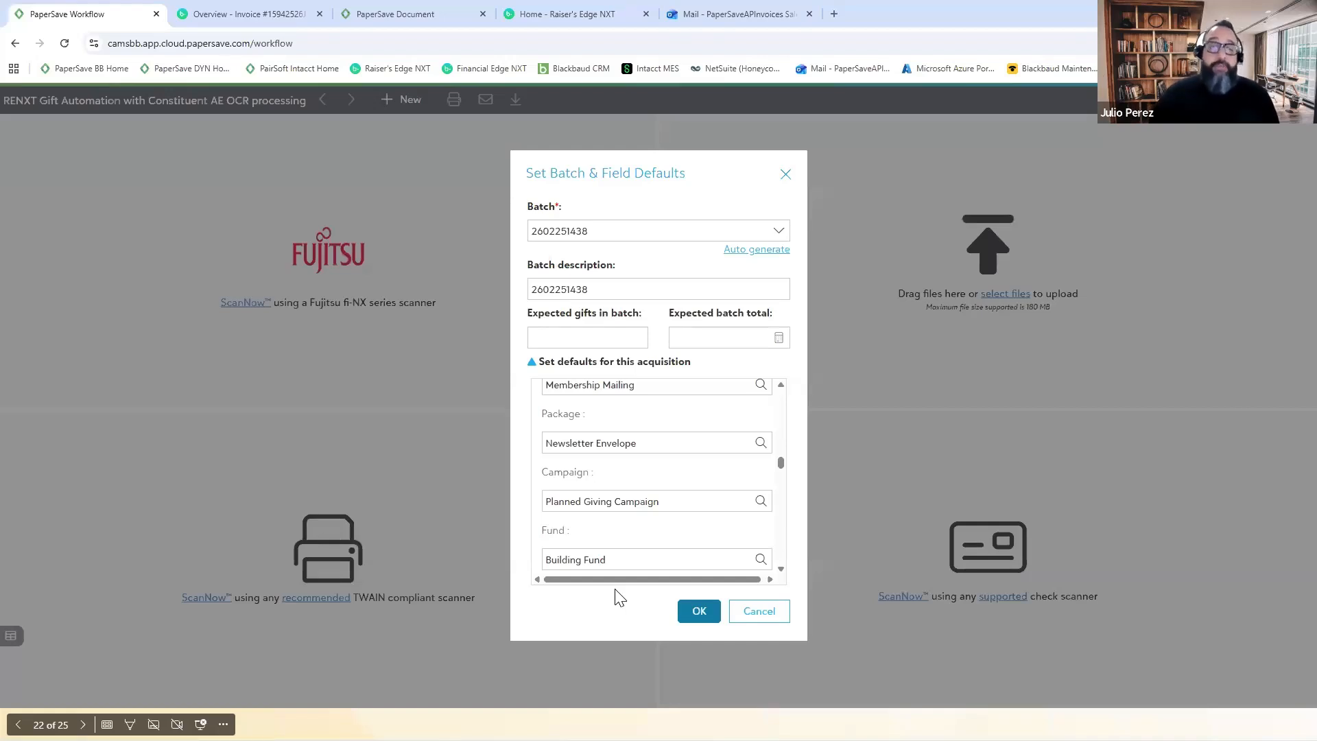
left_click(699, 611)
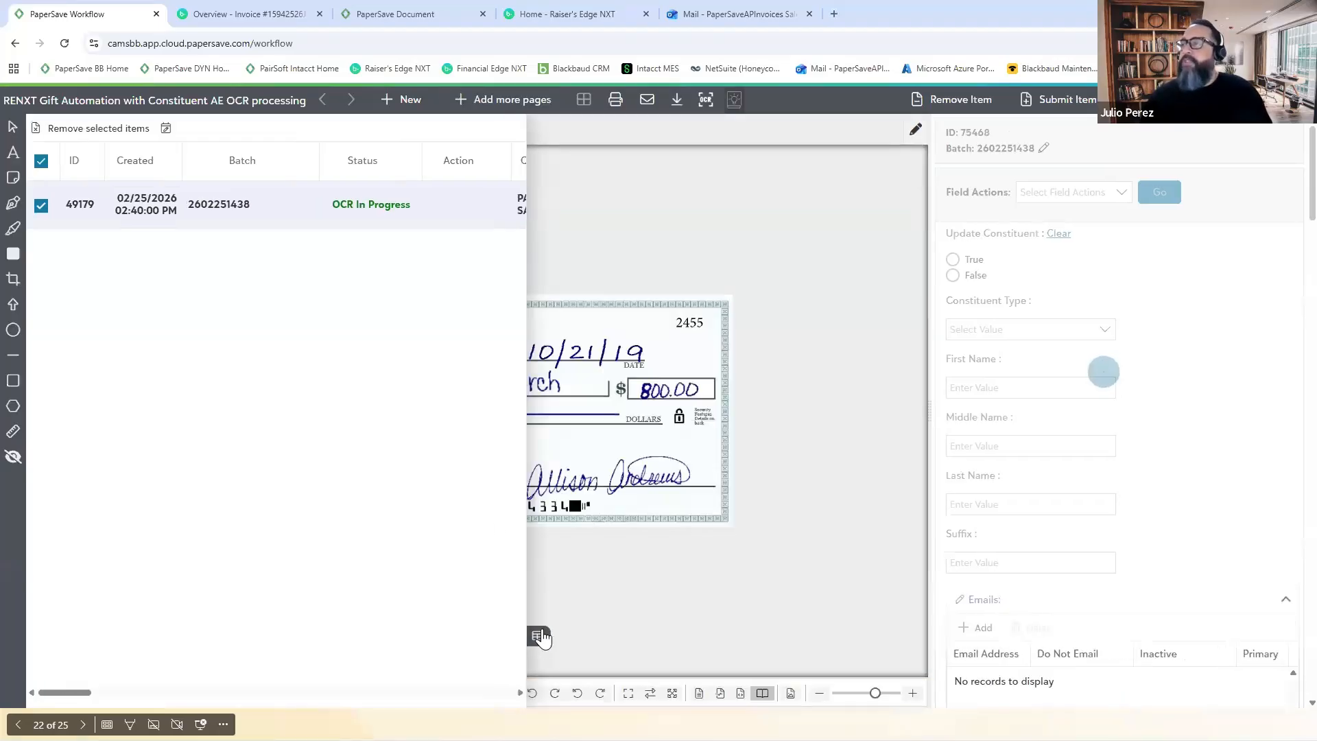
Step: Follow the OCR processing in the batch's item list and open its second and third items
double_click(532, 610)
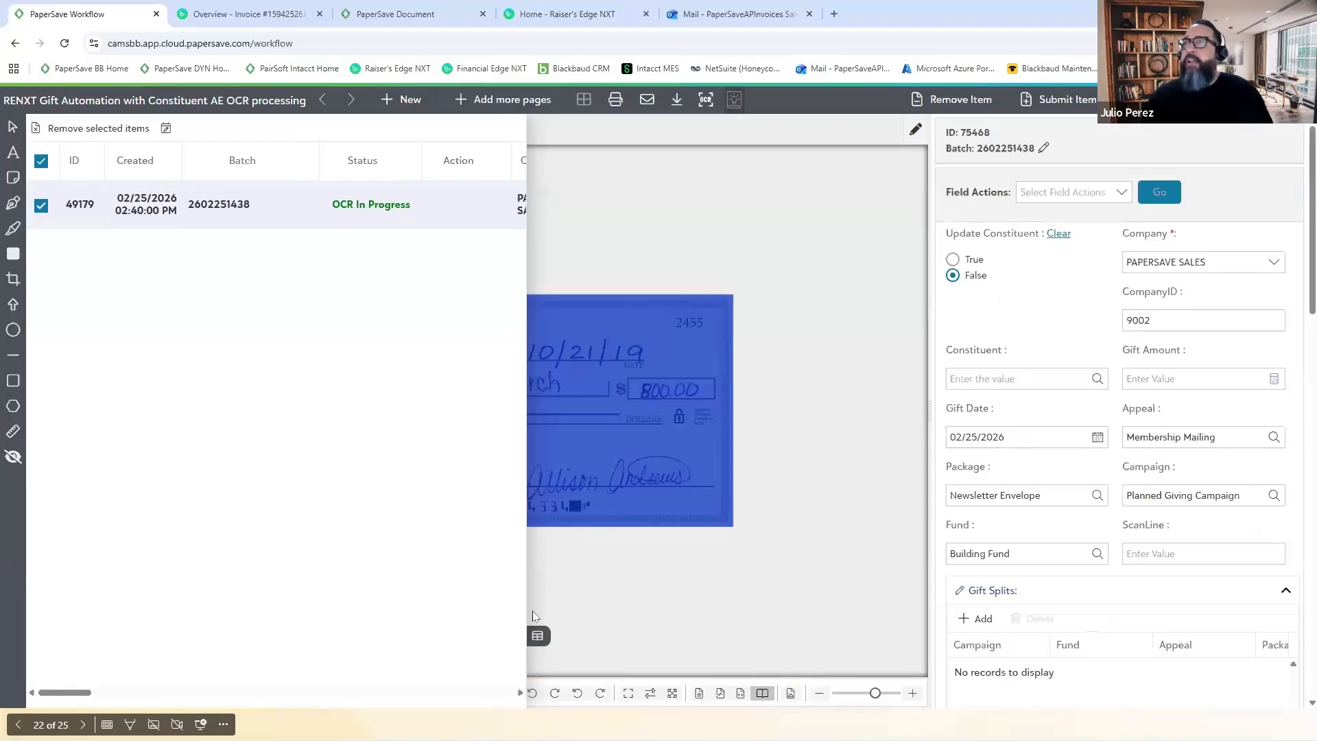
left_click(424, 425)
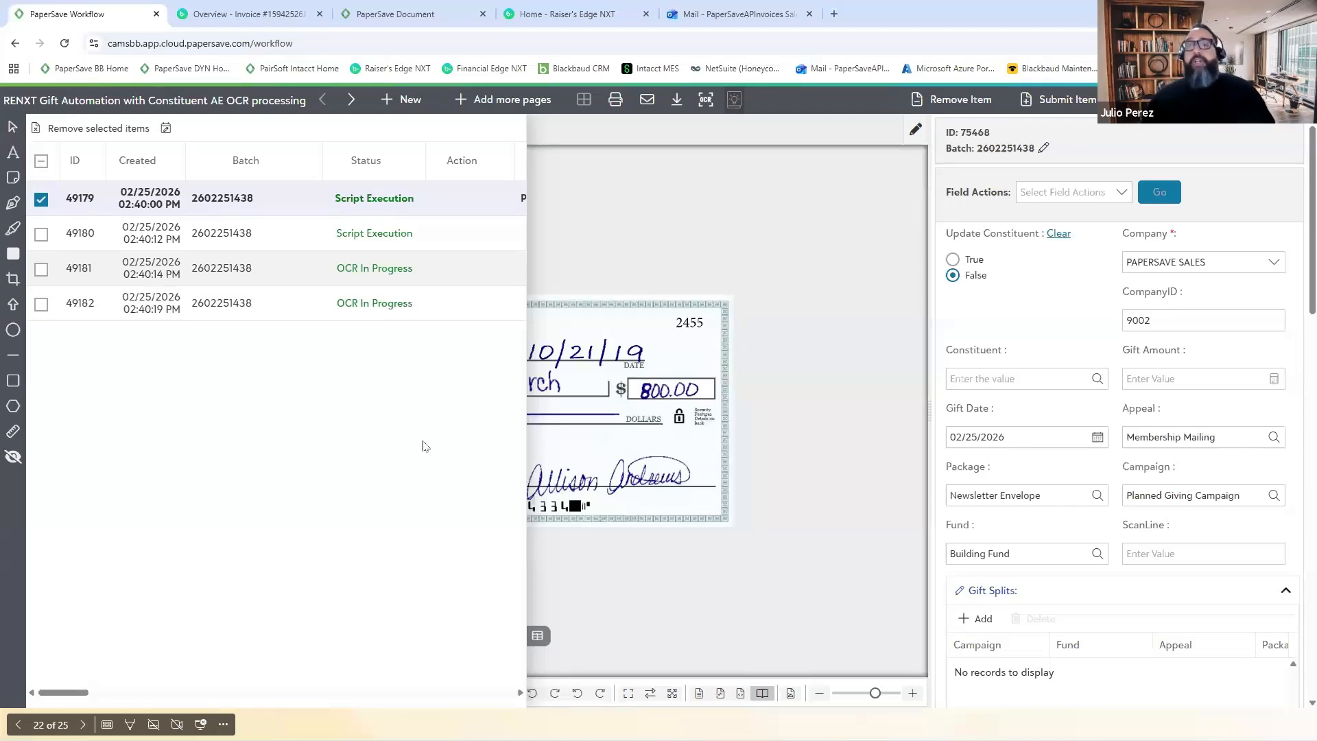
left_click(381, 234)
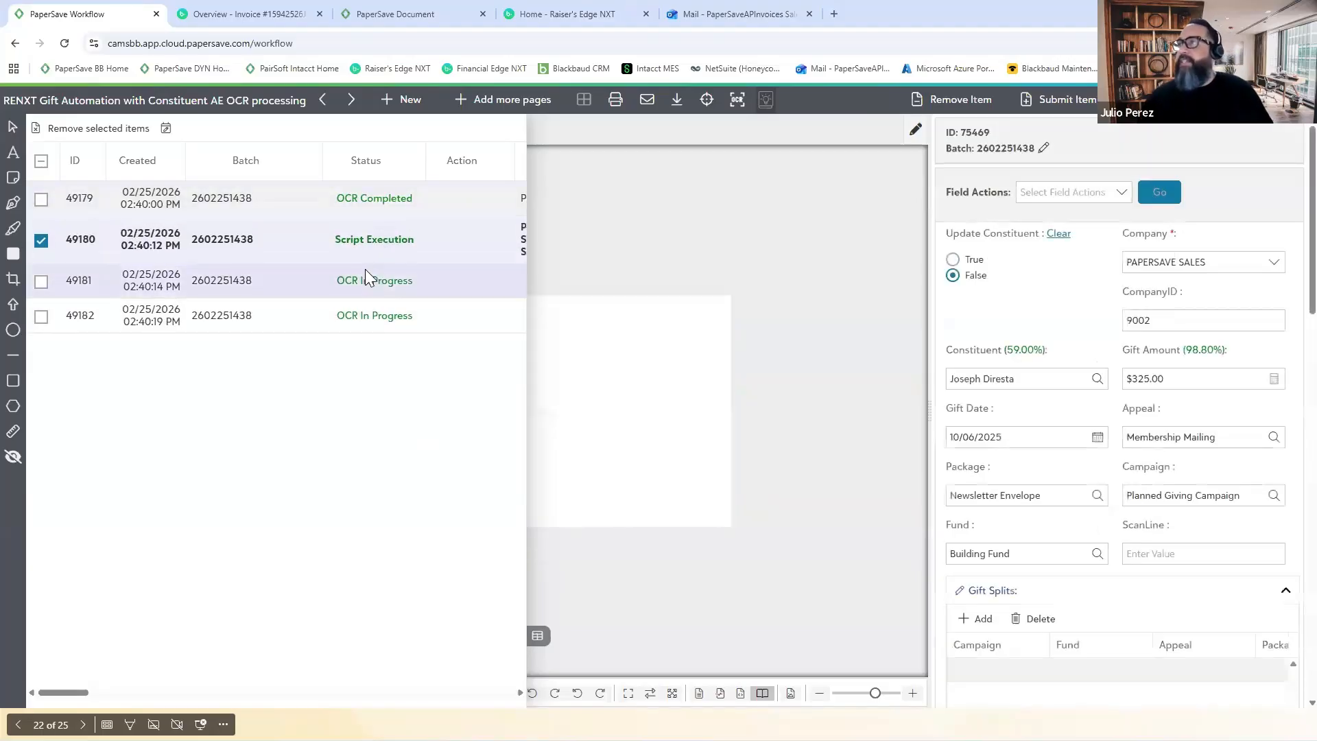
left_click(373, 277)
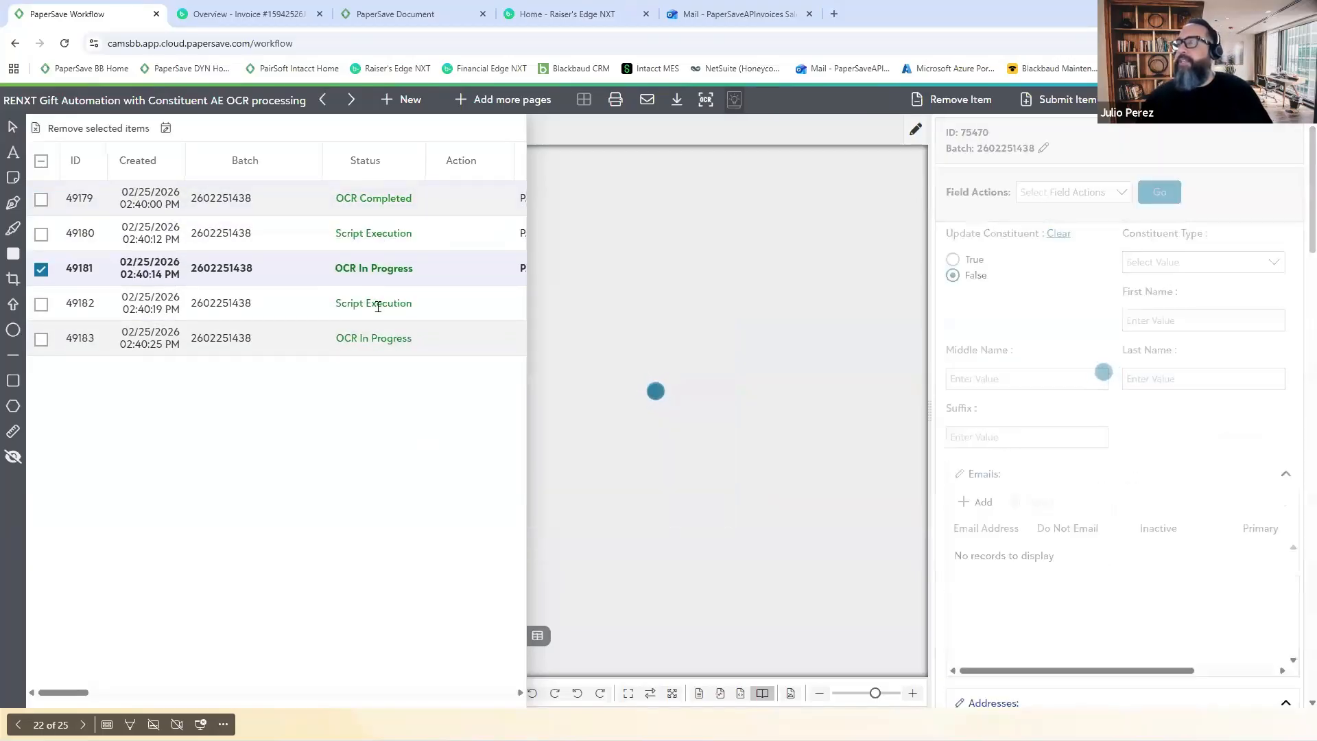
Step: Hide the item list and examine the third item's enlarged check and reply slip, comparing the donor details and the gift designation
left_click(537, 636)
left_click(912, 692)
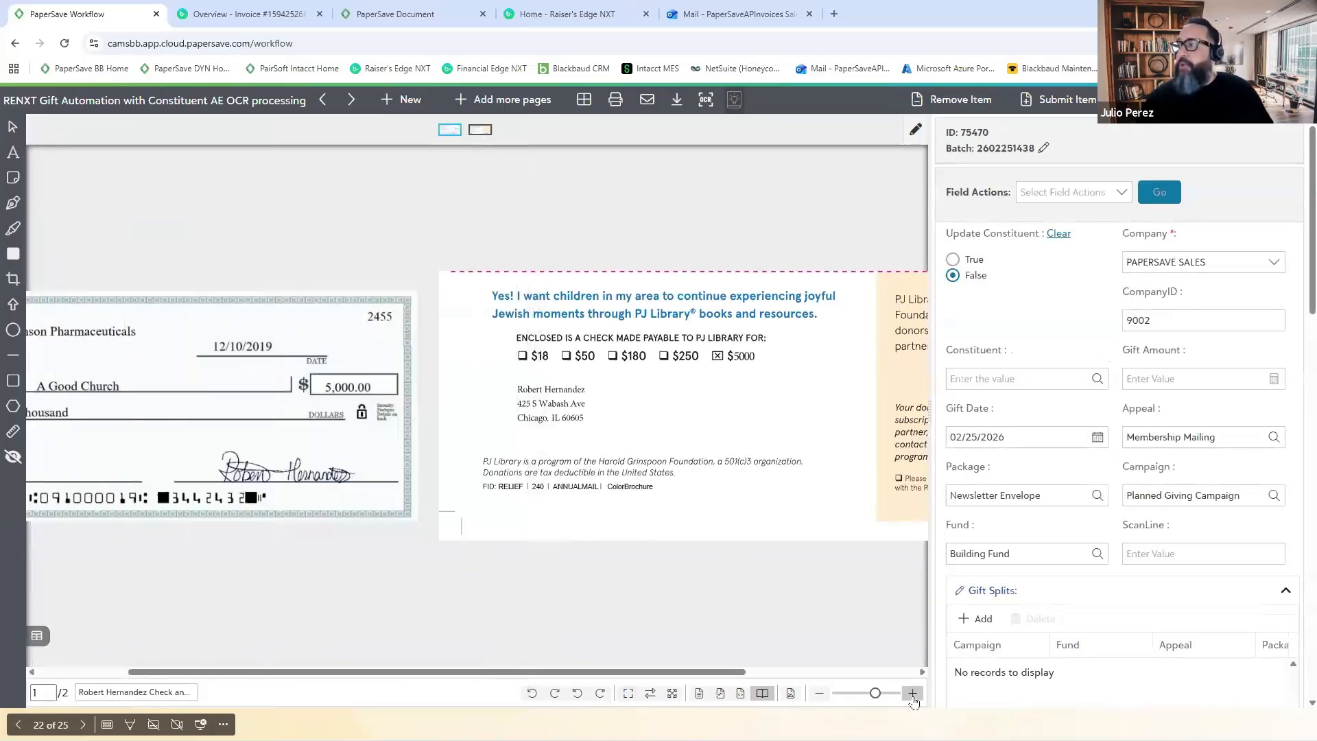
left_click_drag(601, 672, 673, 686)
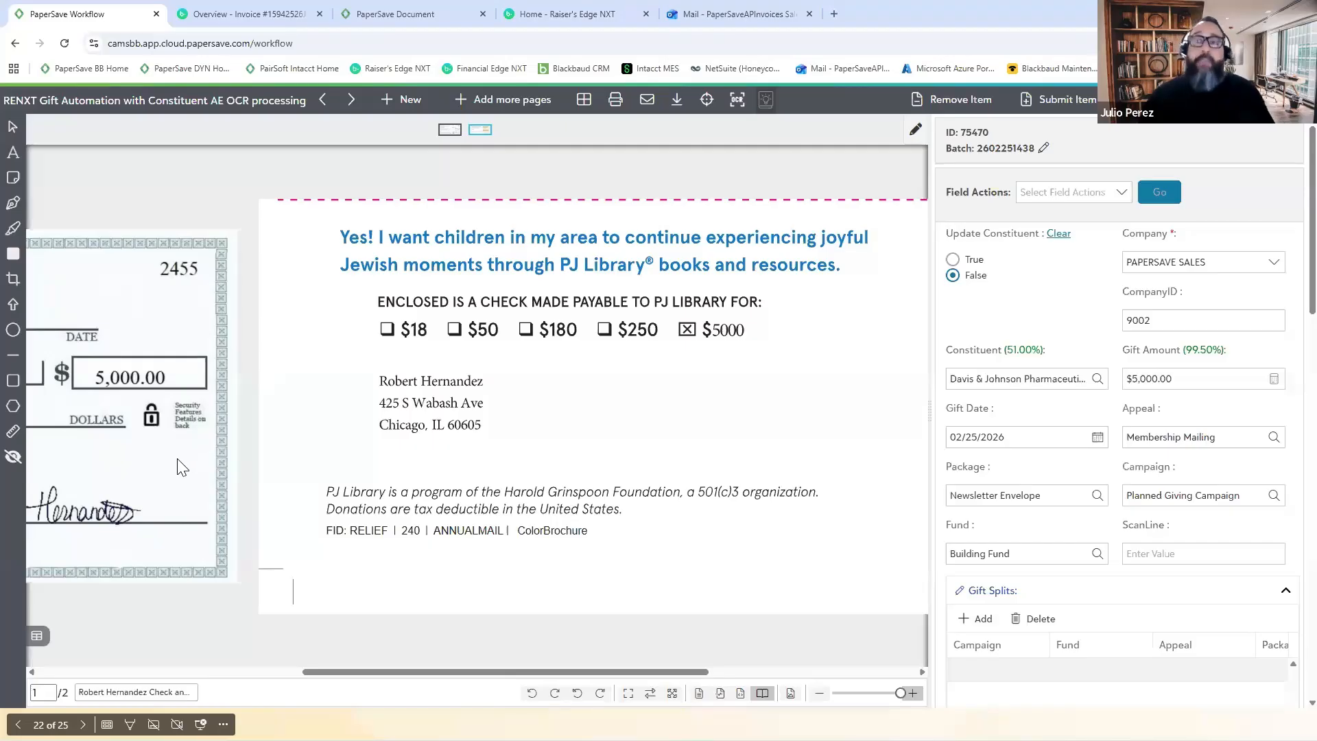
left_click_drag(415, 672, 130, 648)
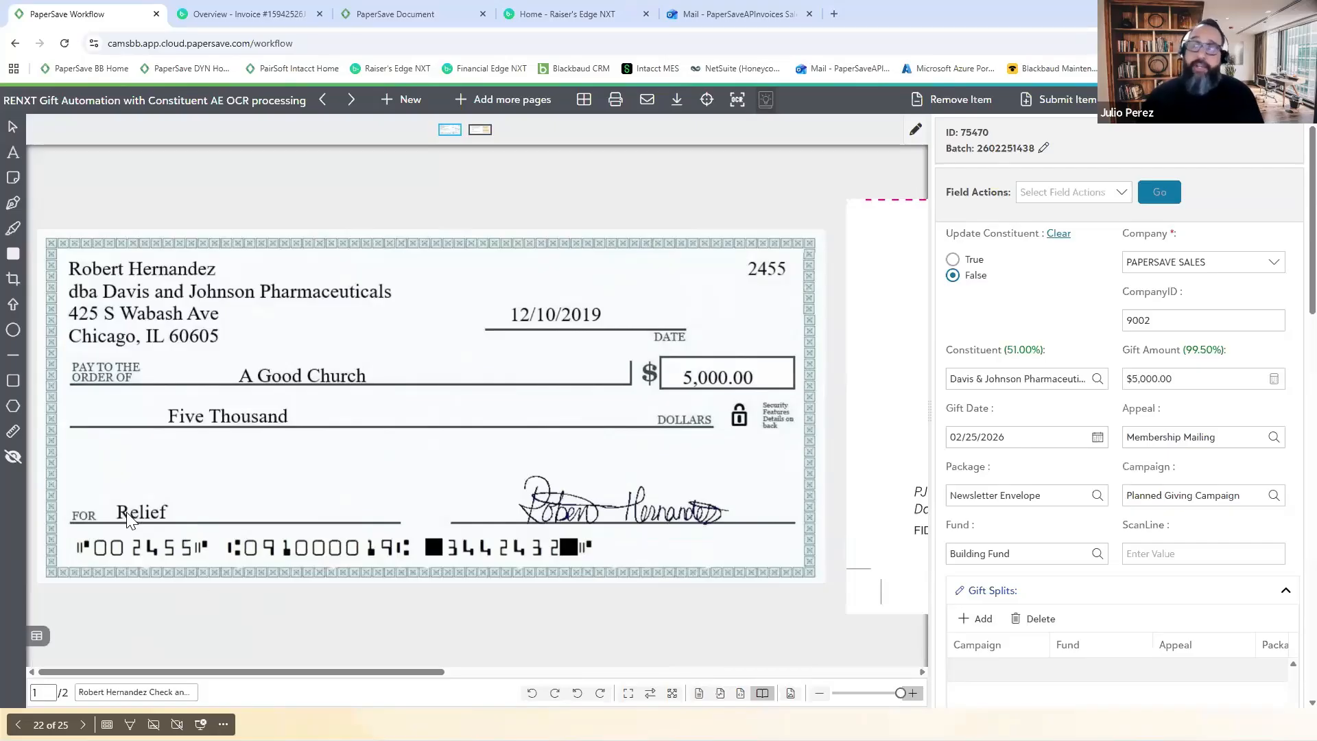
left_click_drag(314, 673, 557, 703)
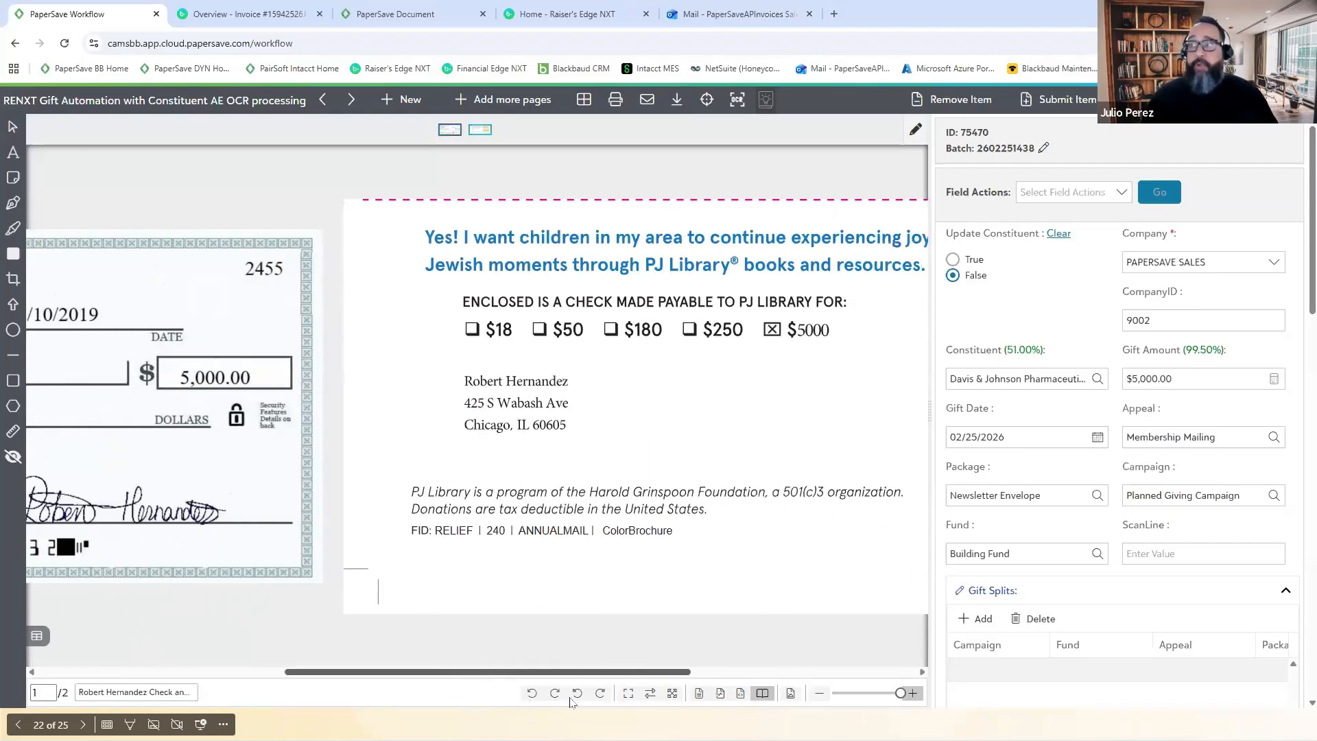
scroll(218, 628, "right", 4)
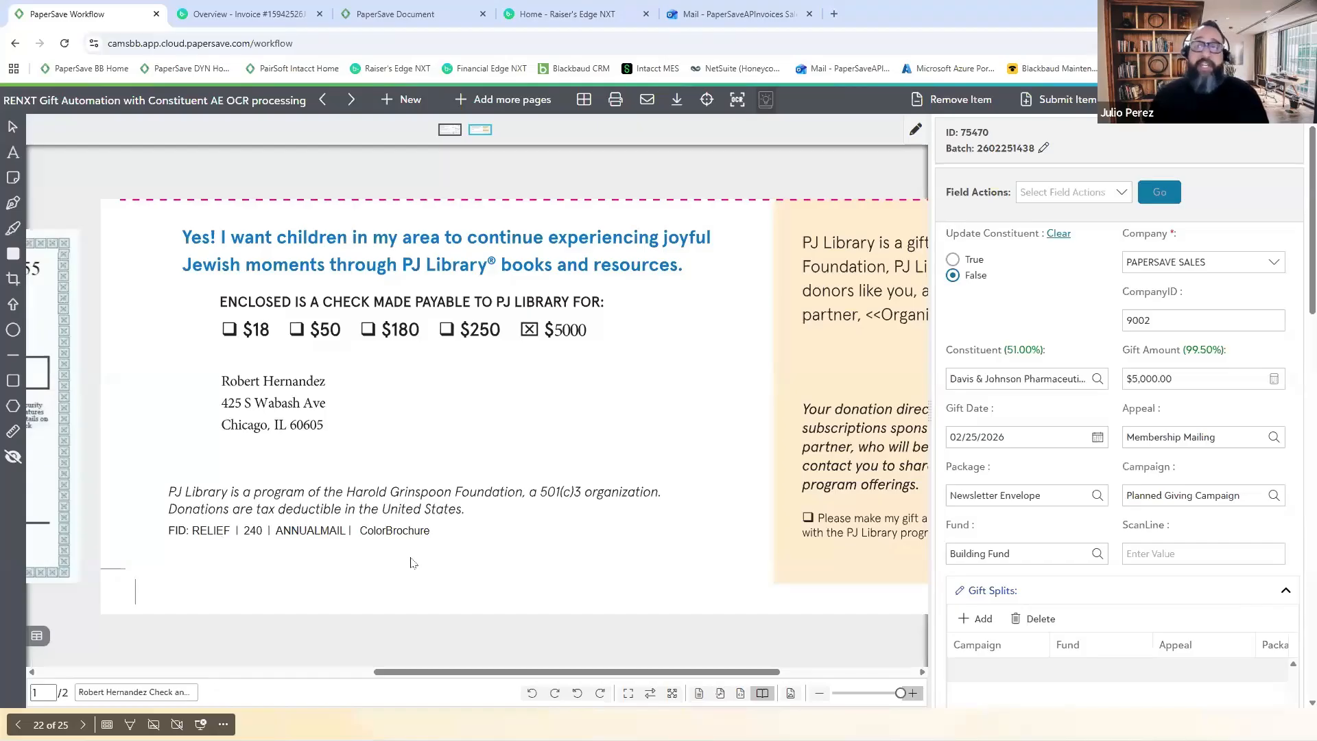
left_click_drag(466, 676, 94, 688)
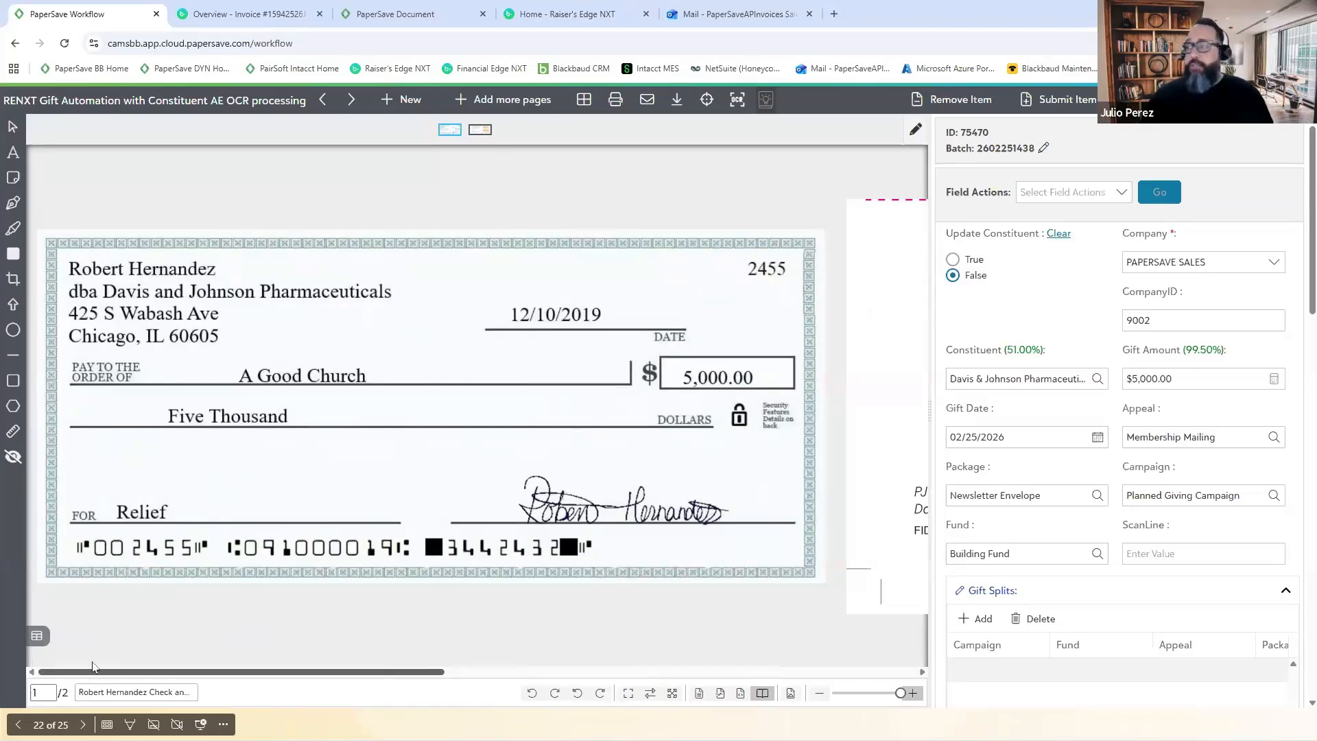
left_click_drag(421, 673, 600, 671)
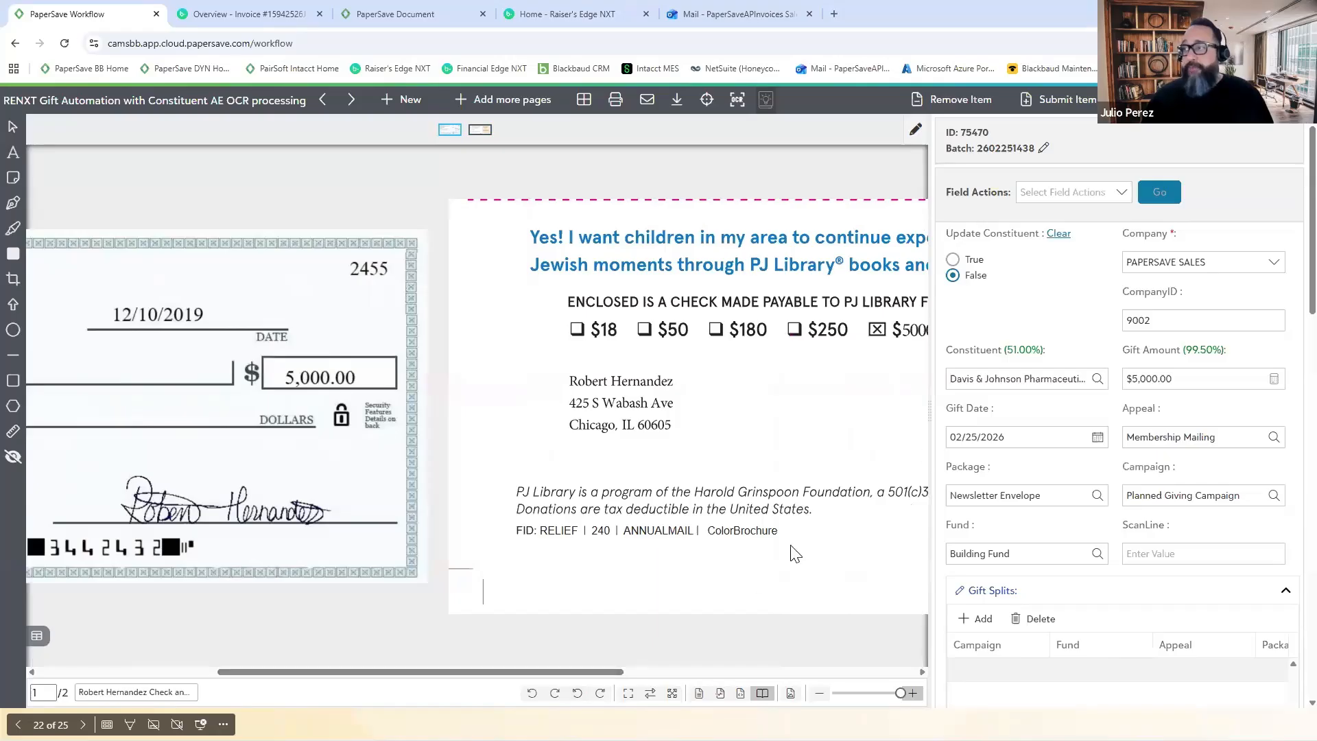
Step: View the previous check in the batch and return to the Submit To RENXT list
left_click(319, 115)
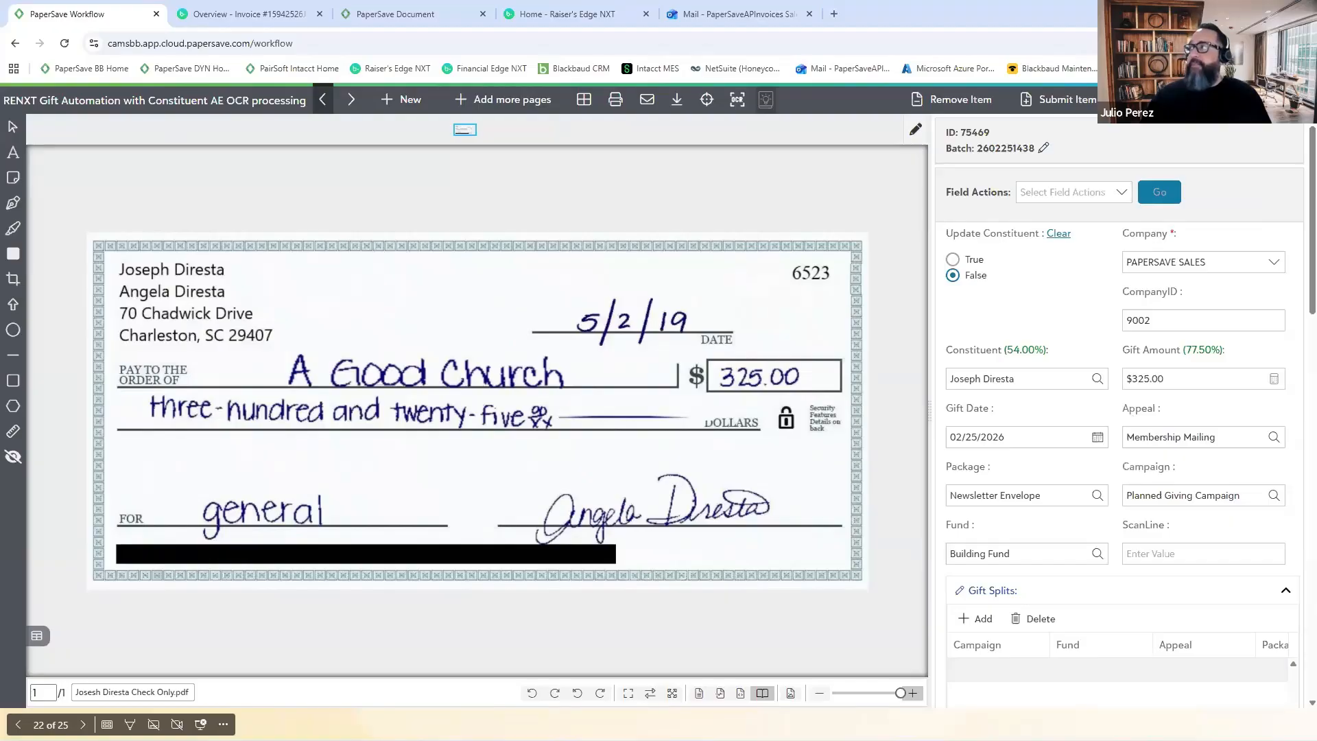
left_click(1286, 100)
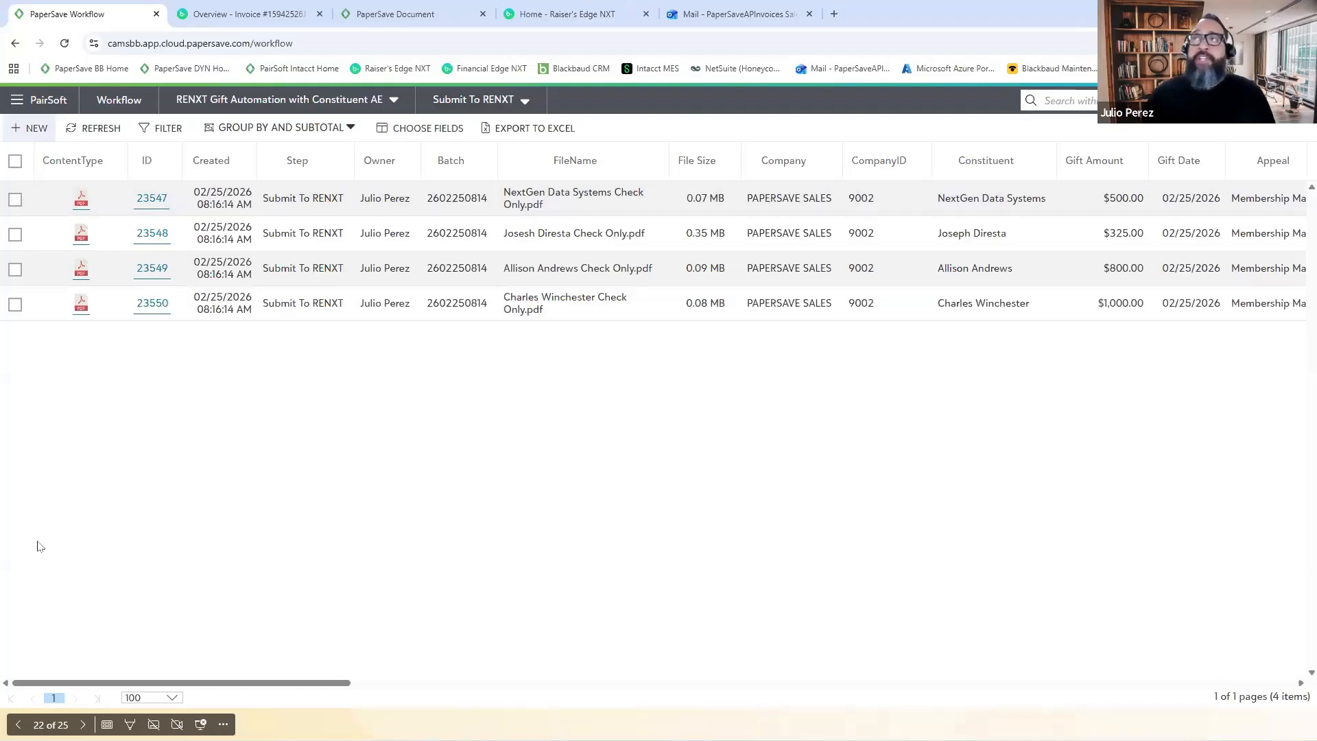
Step: Open the NextGen Data Systems gift and look through its fields, from the constituent and gift splits to the fundraiser credits
double_click(54, 207)
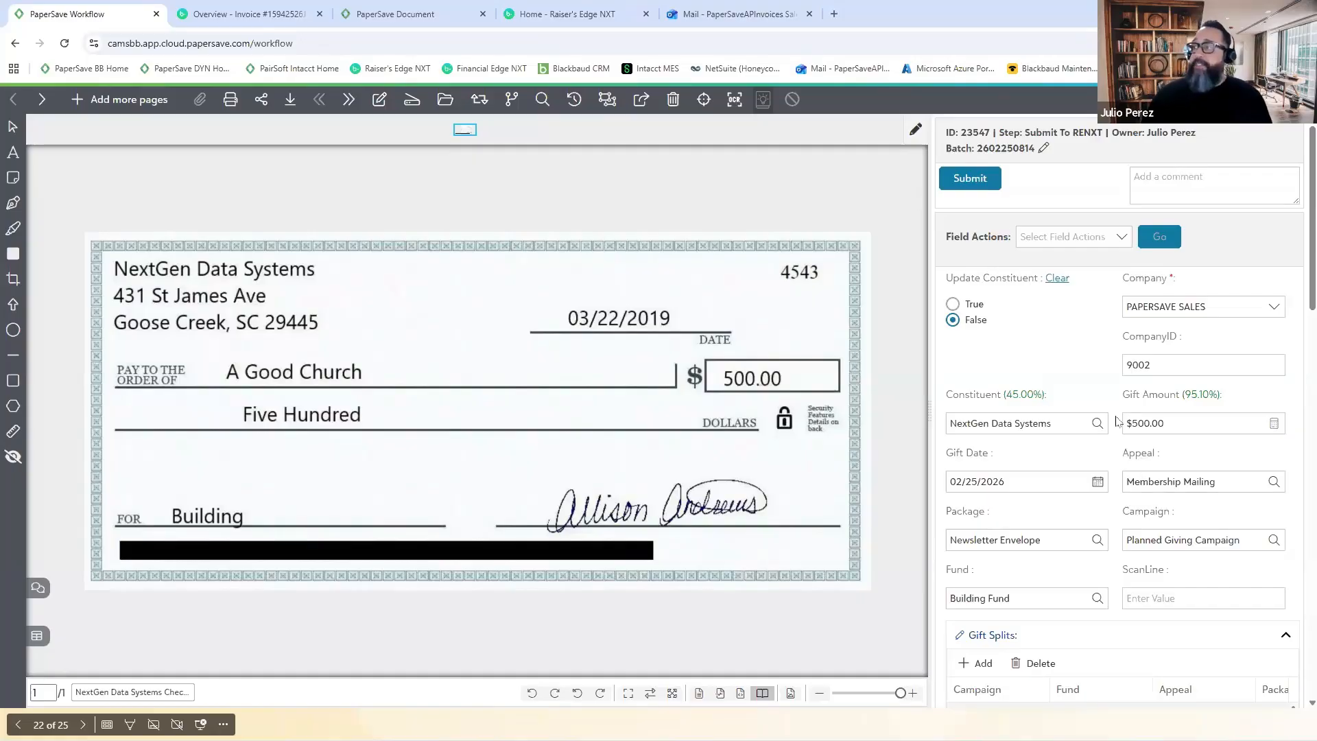
scroll(1117, 459, "down", 5)
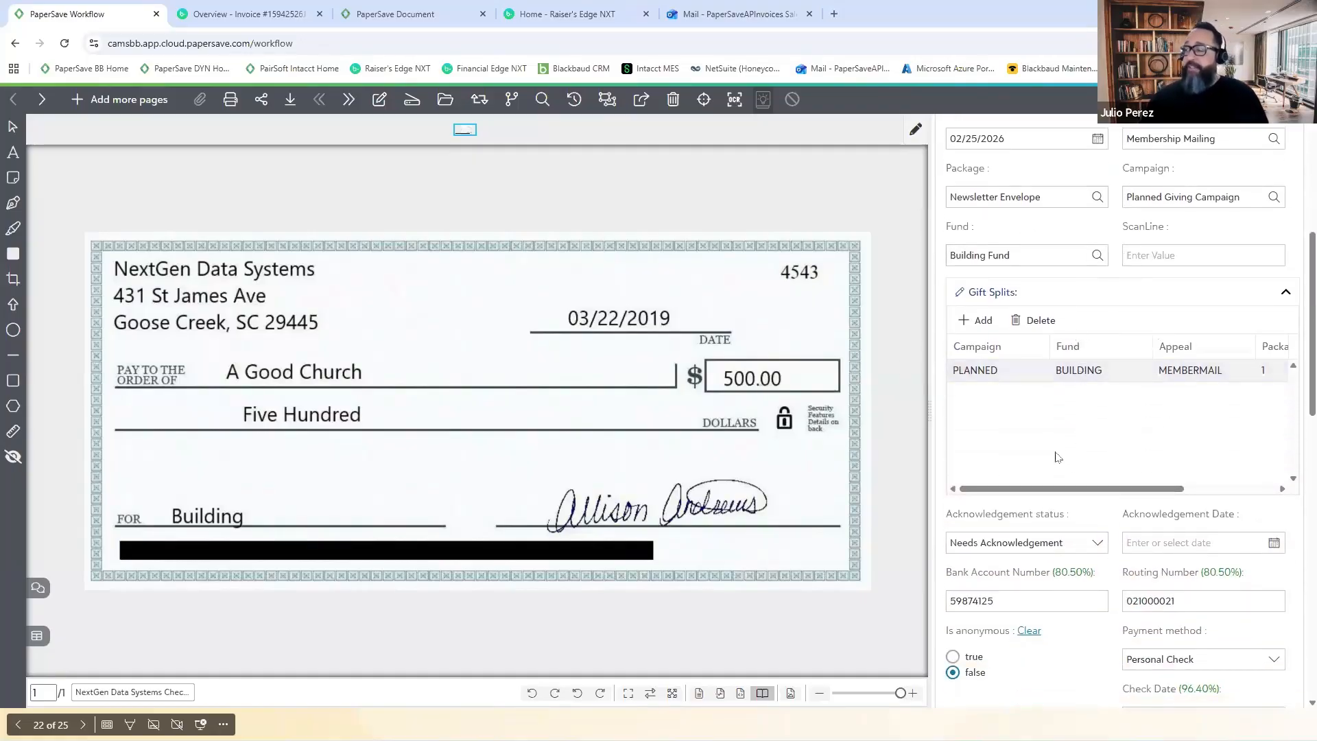
scroll(1053, 458, "down", 13)
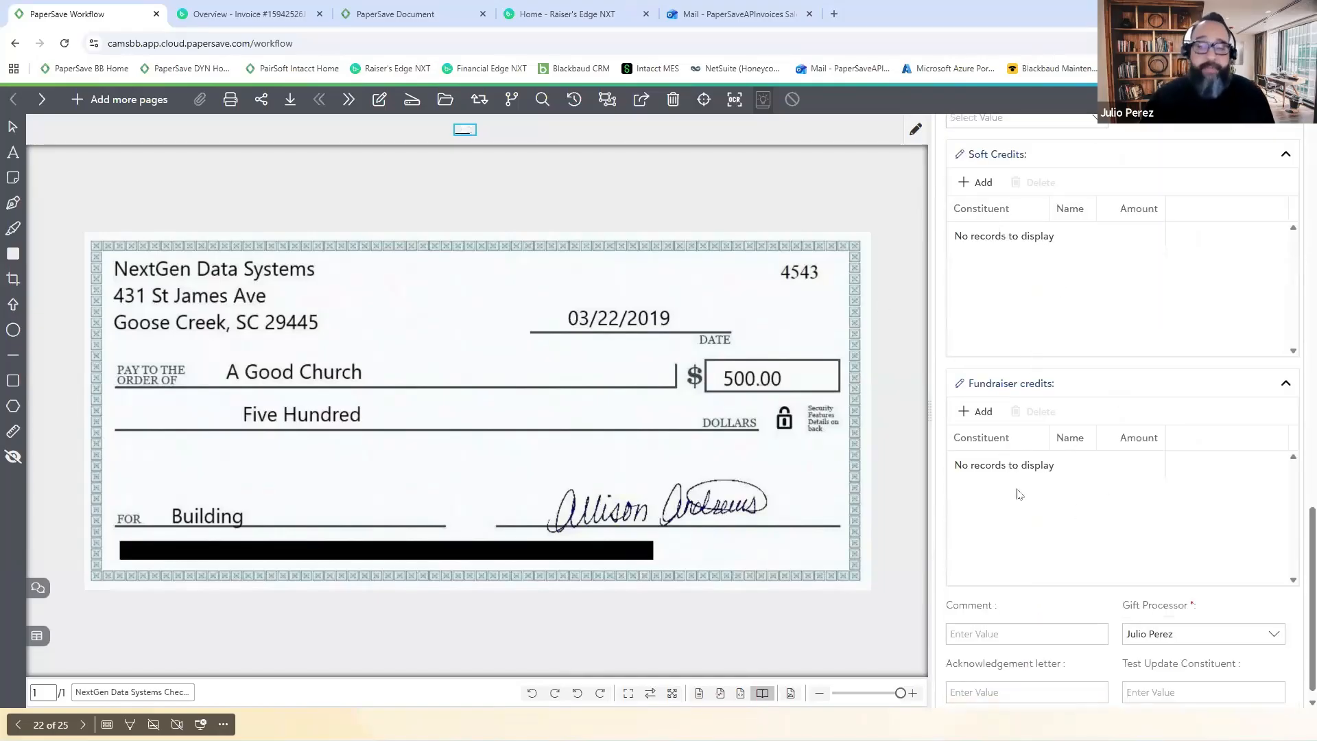
scroll(1019, 487, "up", 15)
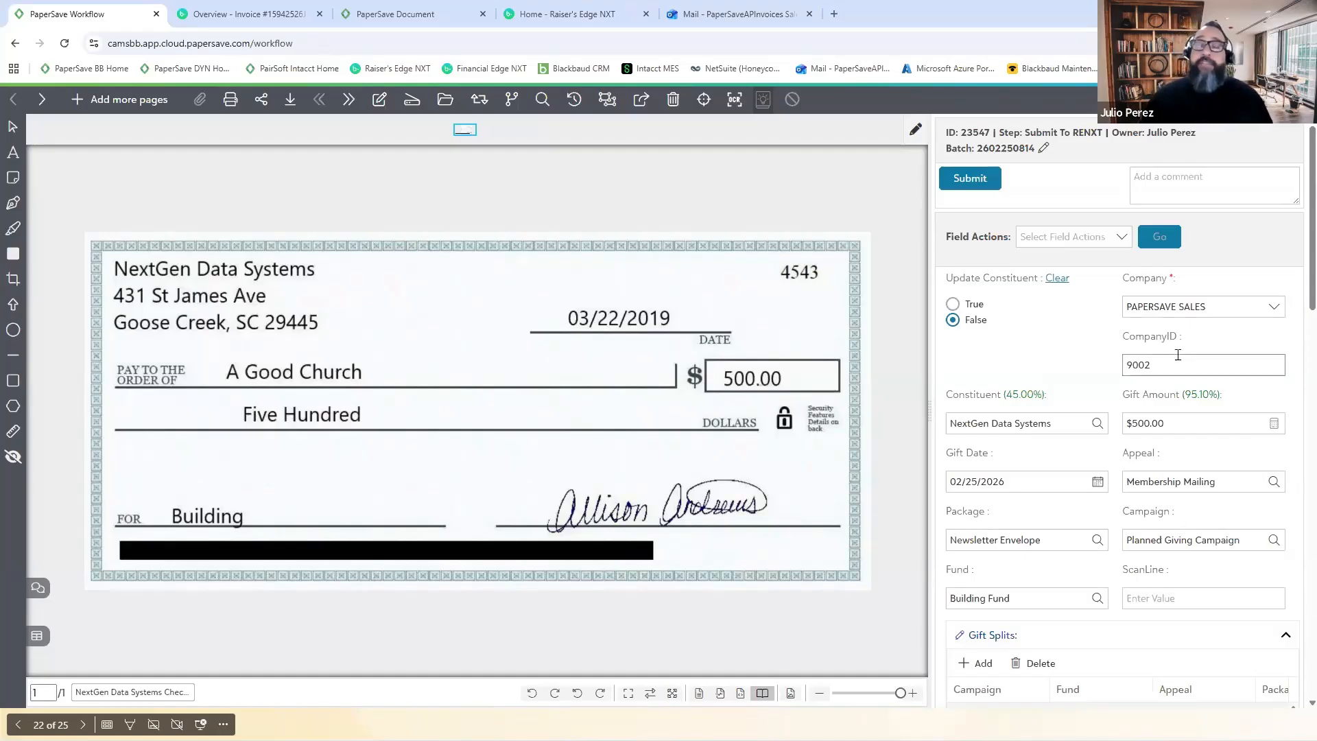
left_click(964, 179)
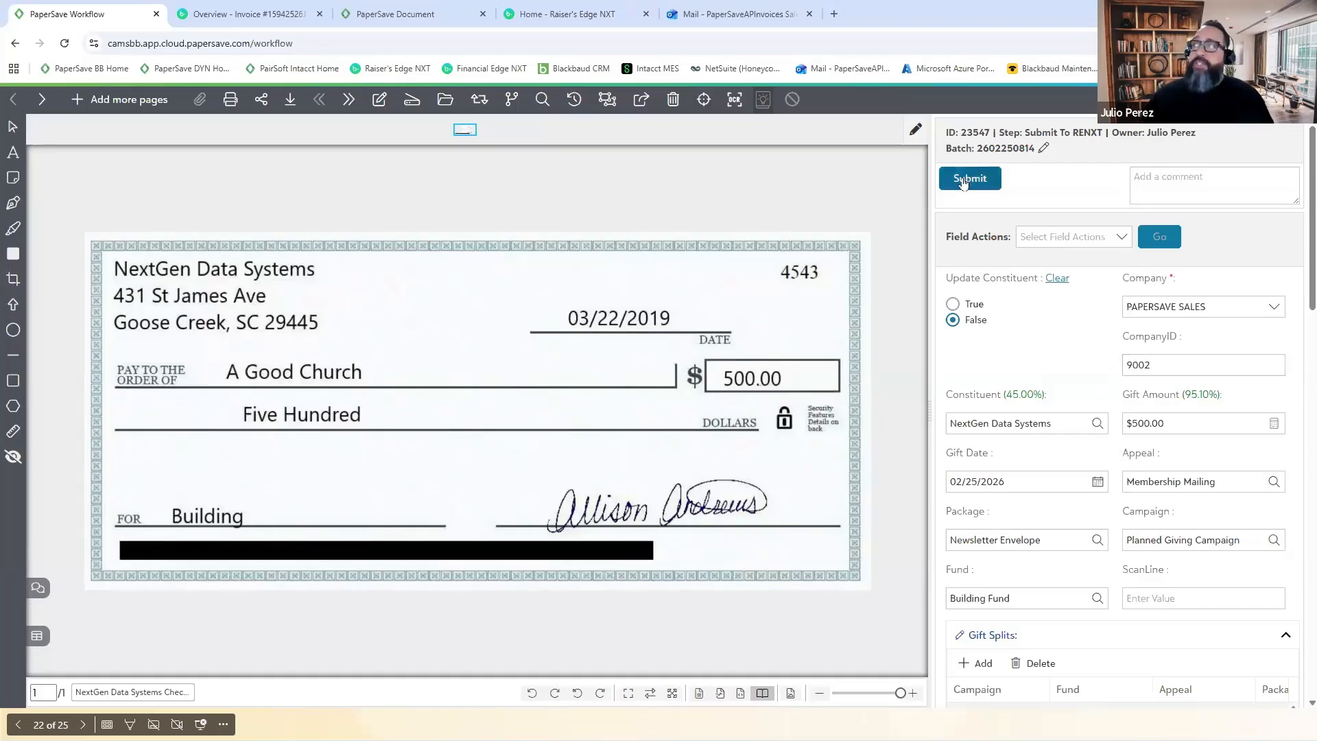
Step: Look at the next two gifts in the queue and return to the Submit To RENXT list
left_click(42, 105)
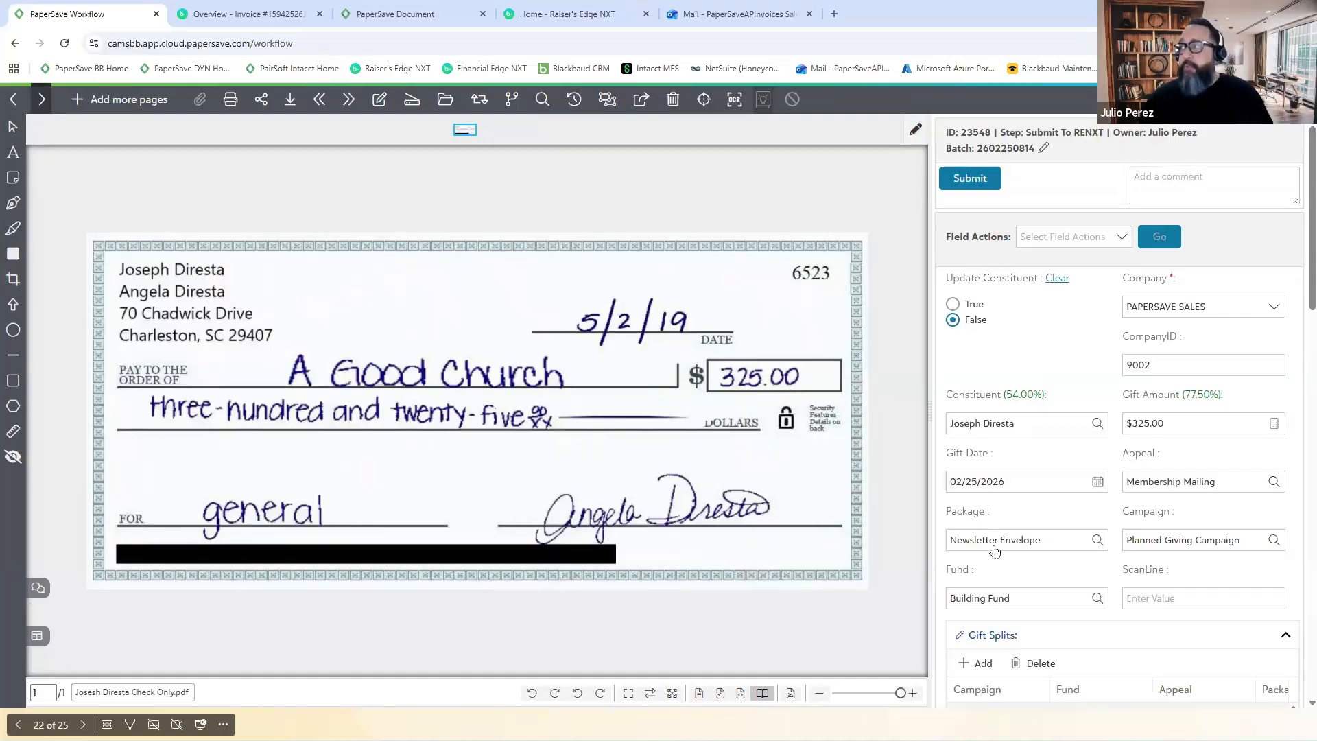
left_click(42, 99)
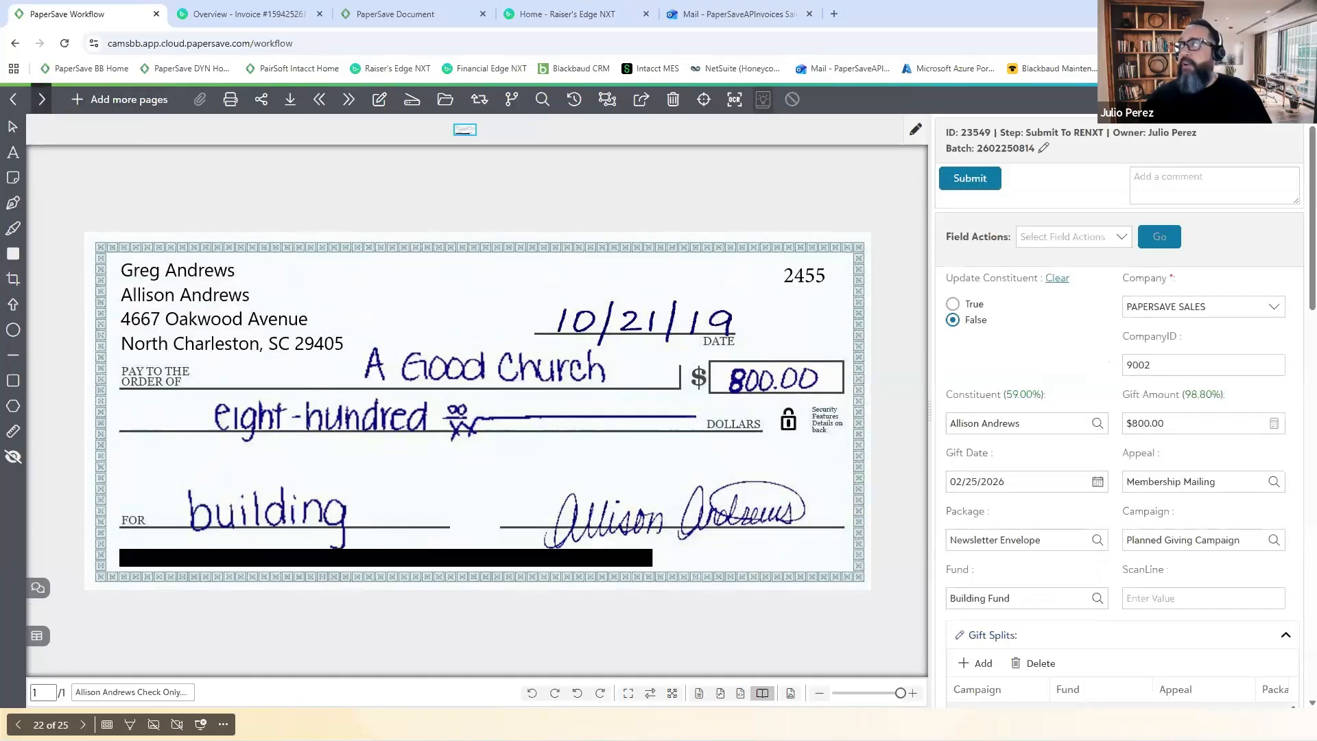
left_click(13, 100)
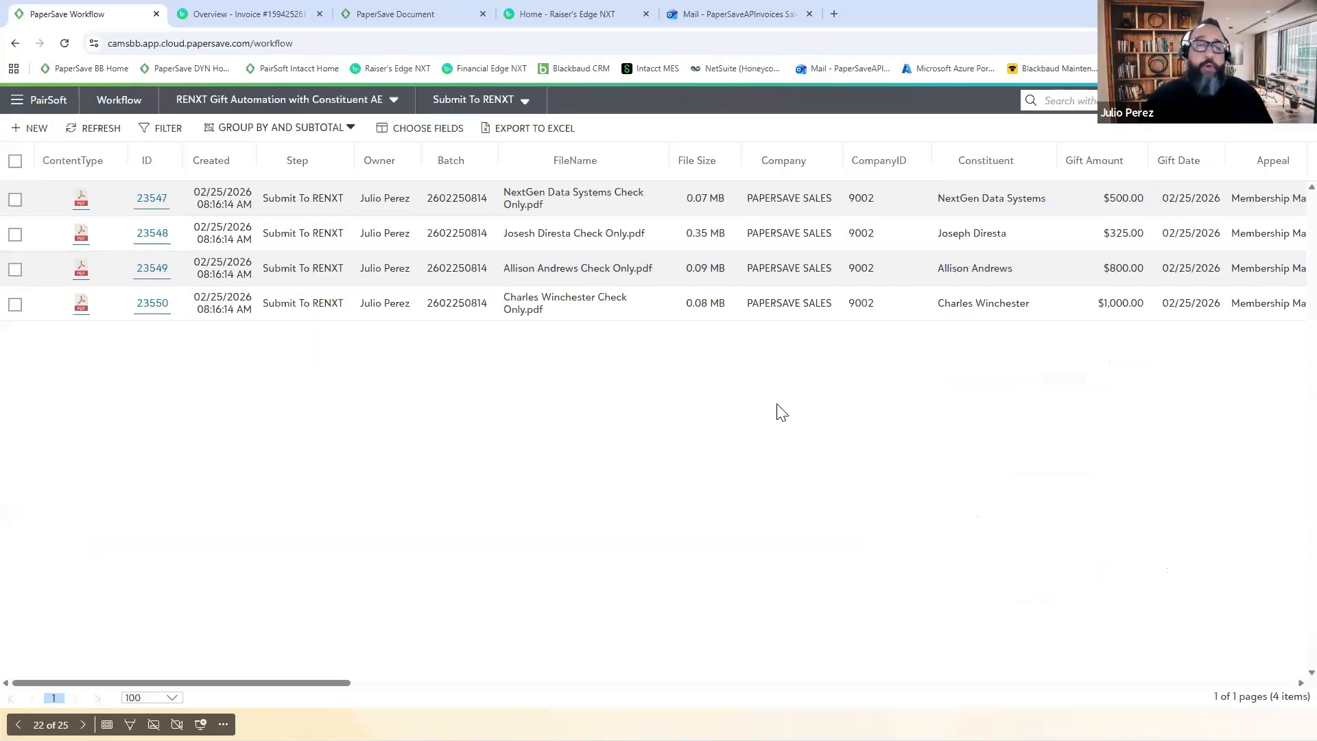
Step: Submit all four gifts in the Submit To RENXT list together
left_click(15, 161)
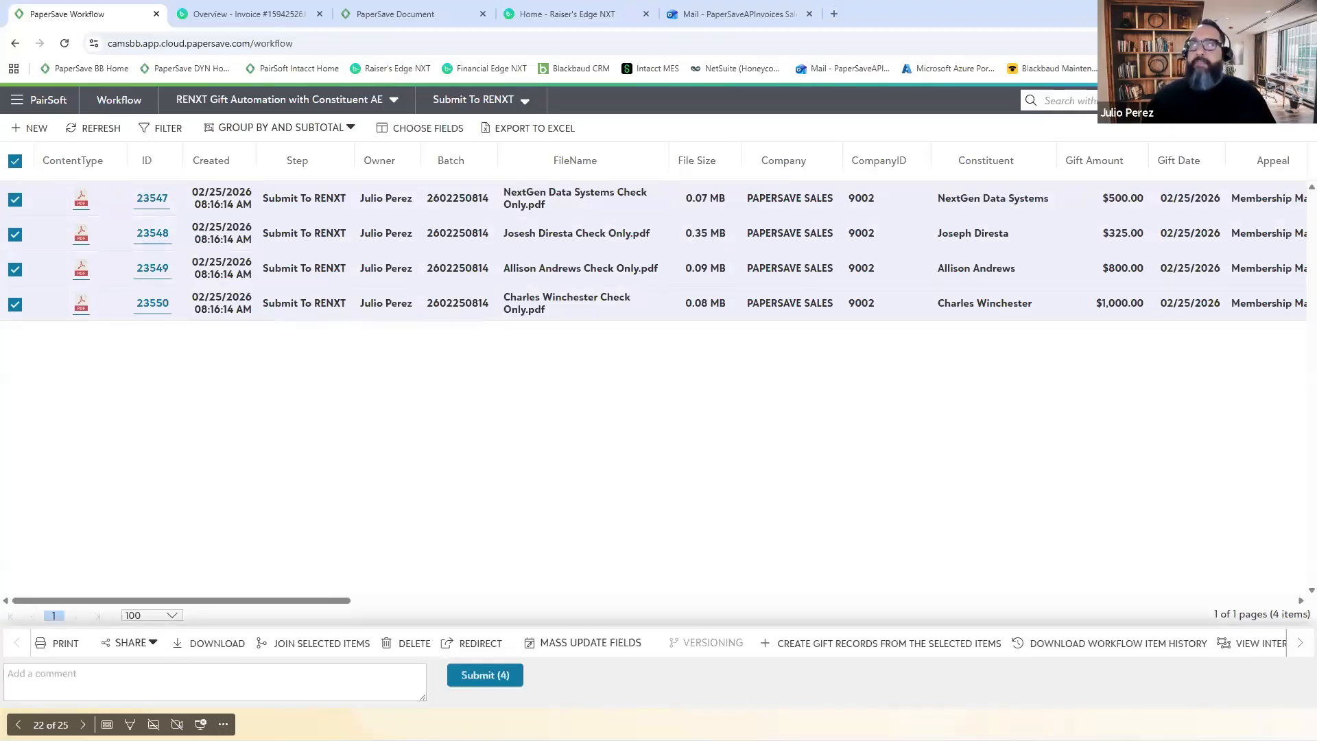
left_click(483, 676)
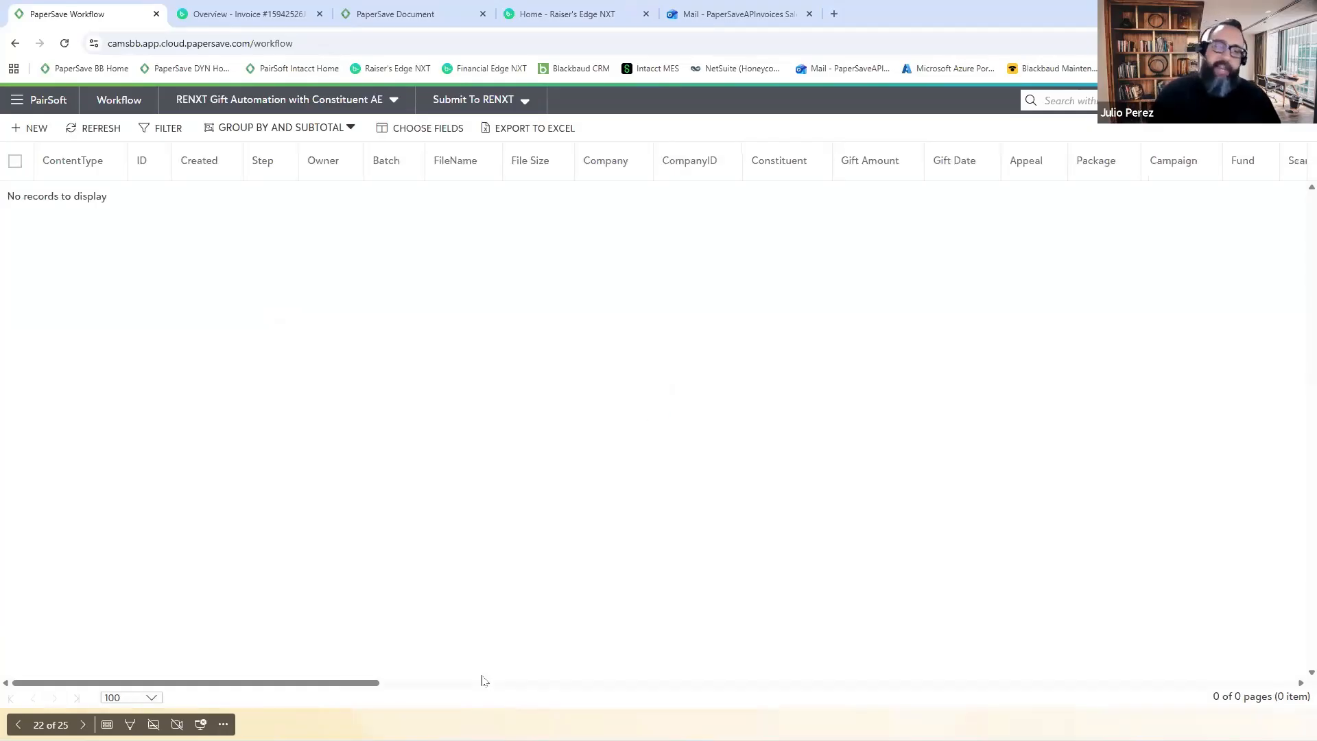
Step: Open the check waiting in the New Constituent step, review its name, address and phone details, and create the constituent
left_click(515, 96)
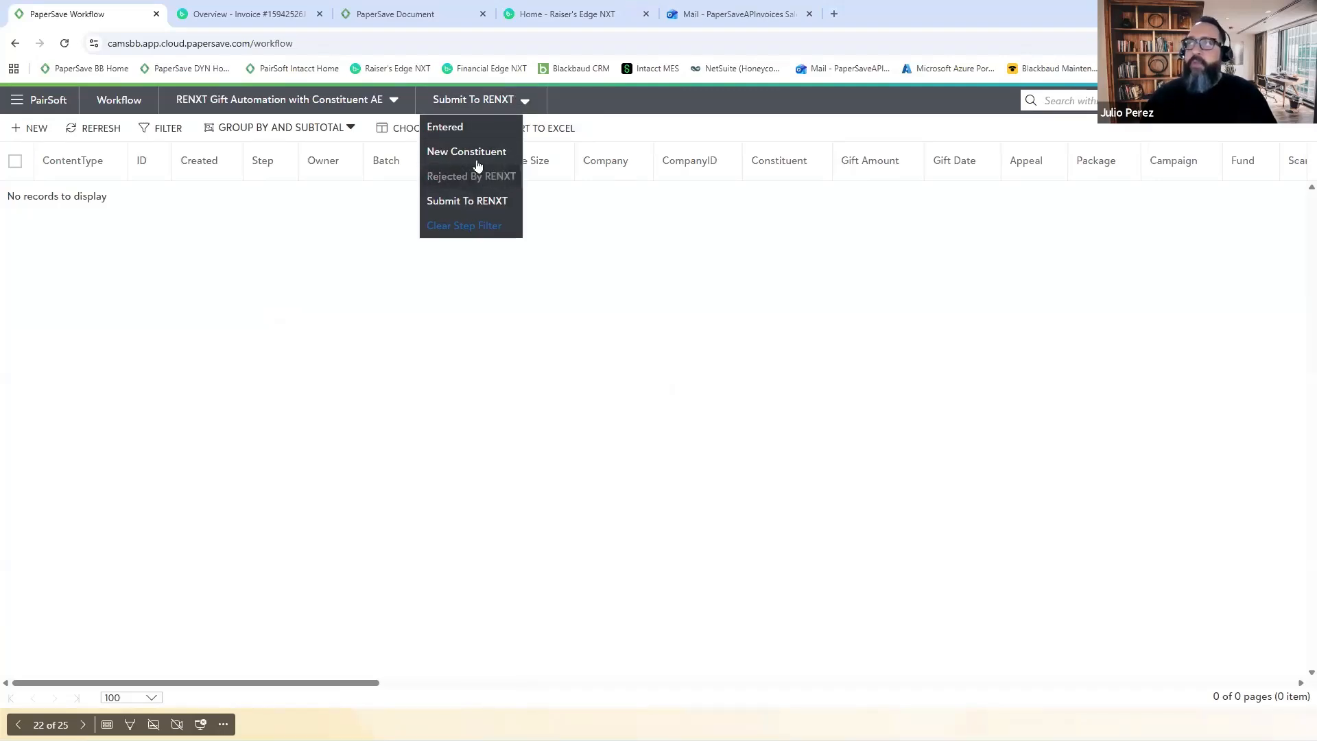
left_click(479, 154)
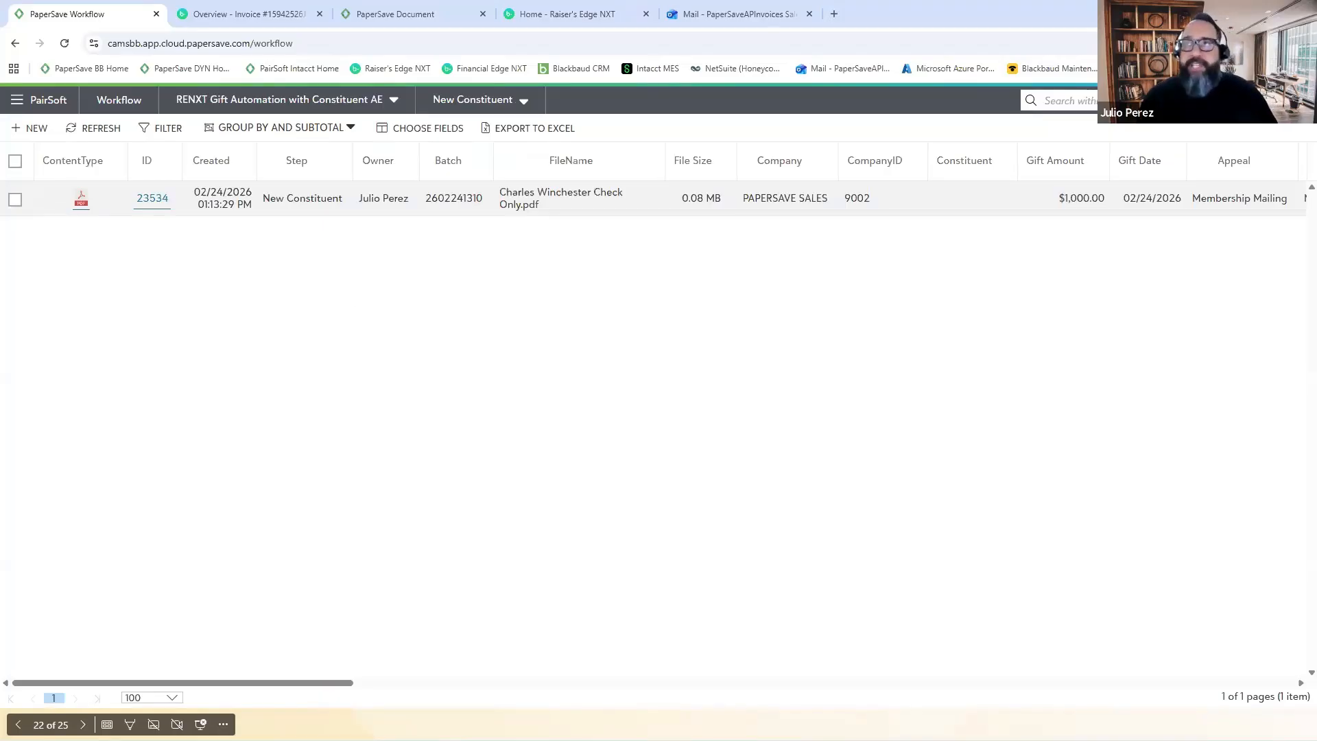
left_click(15, 199)
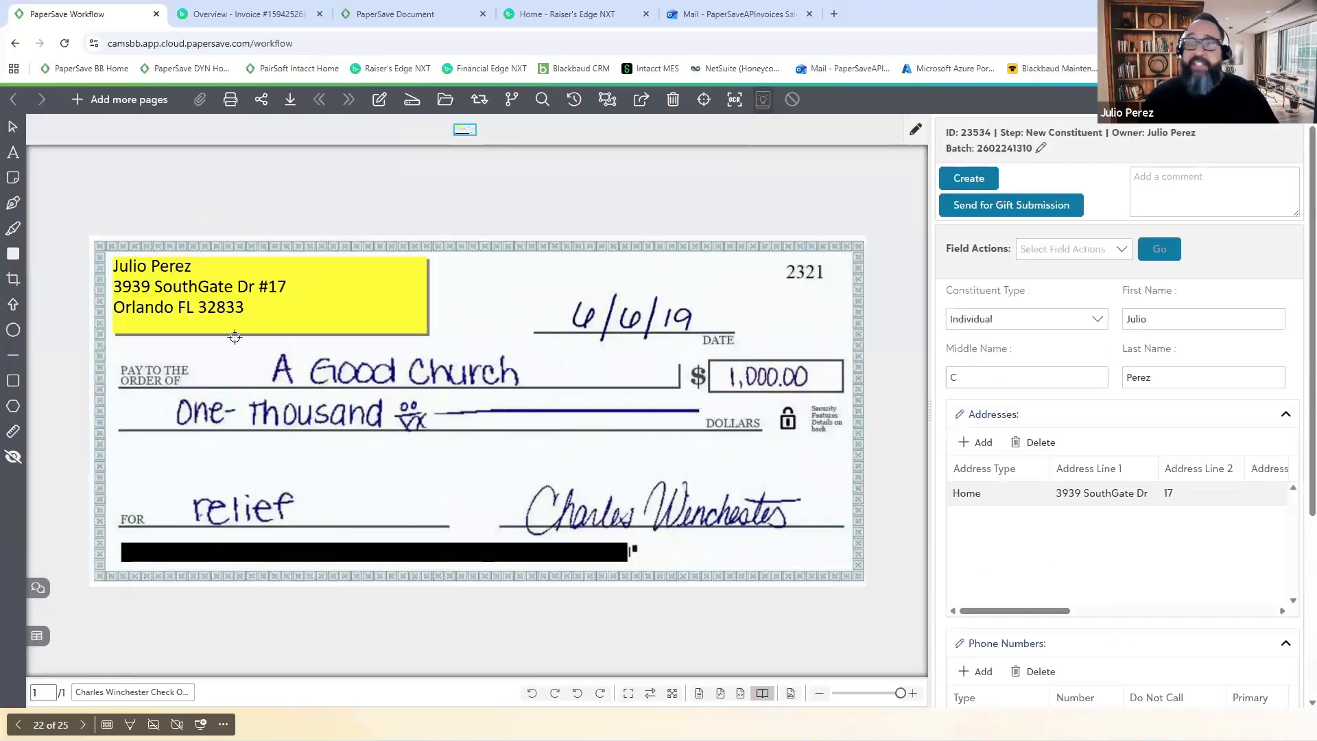
scroll(1212, 423, "down", 1)
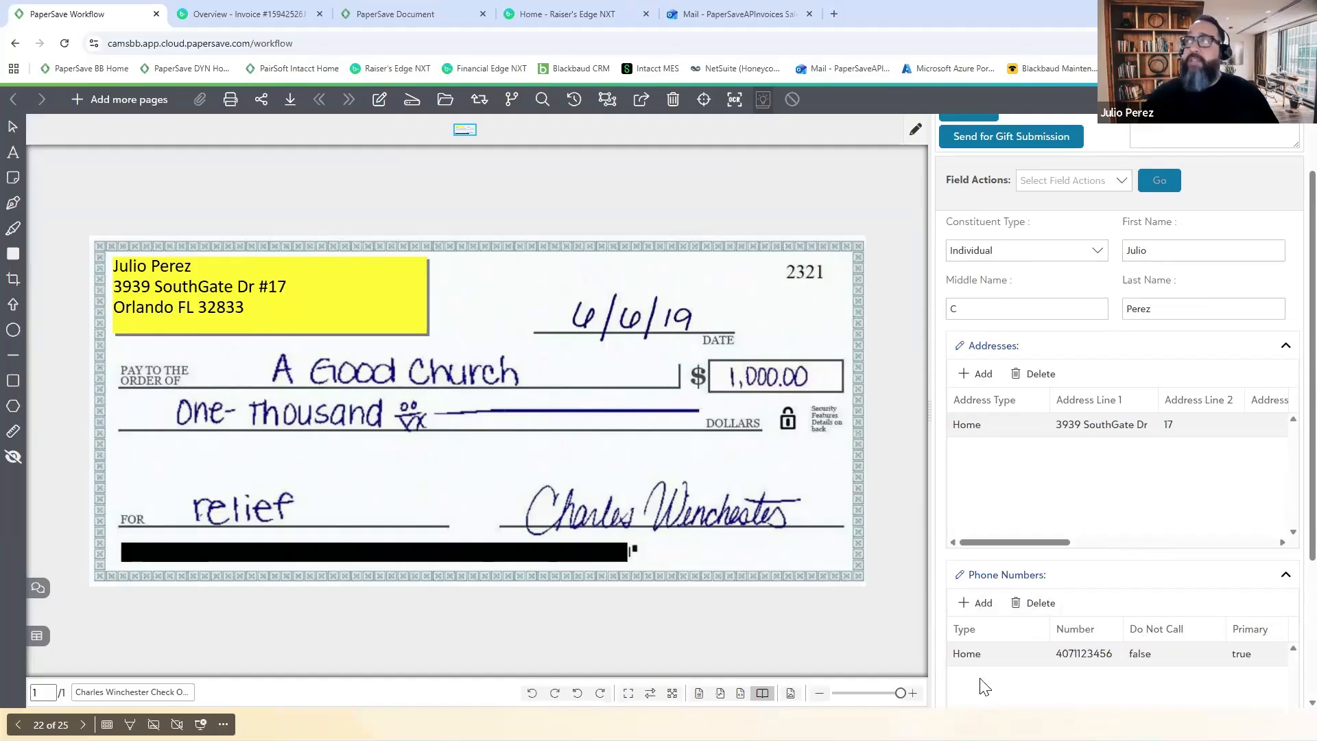
scroll(1091, 247, "up", 1)
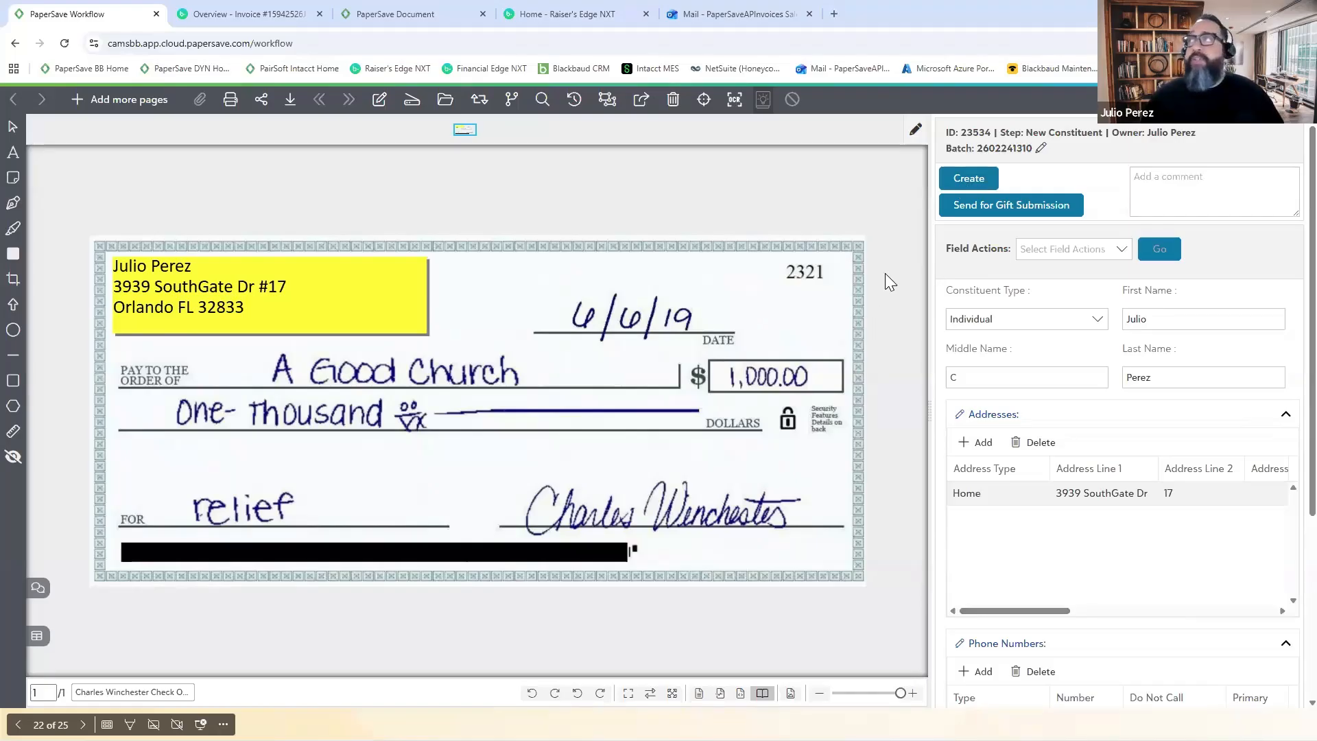
left_click(966, 184)
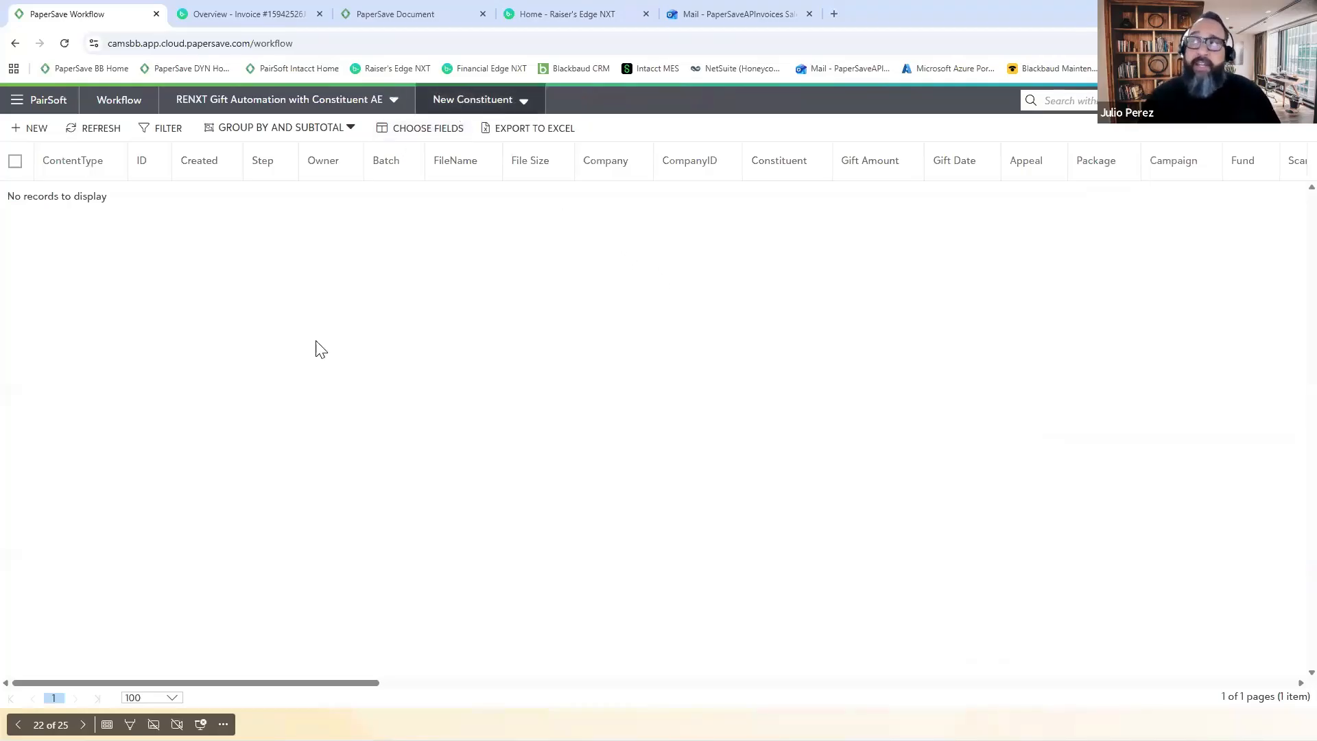
Step: Look at the Submit To RENXT list for the gift with the newly created constituent and check the available workflow steps
left_click(504, 100)
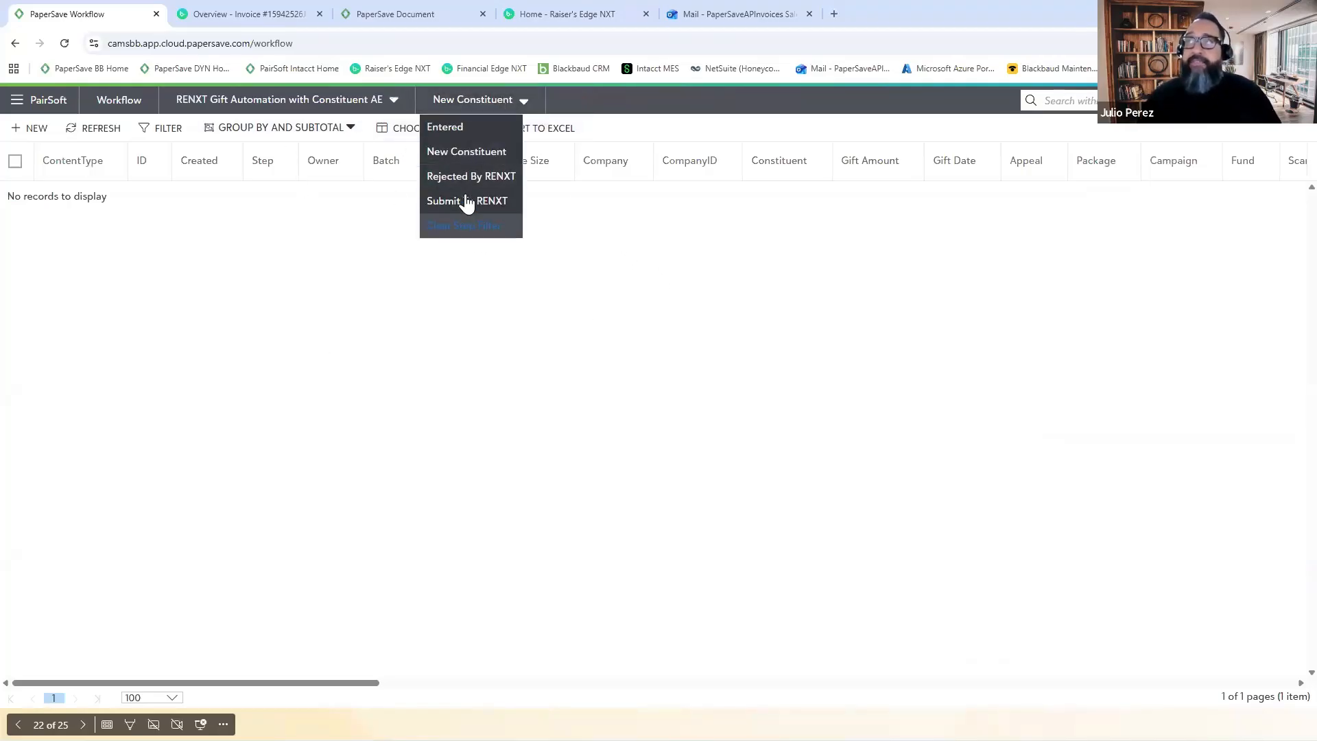
left_click(467, 201)
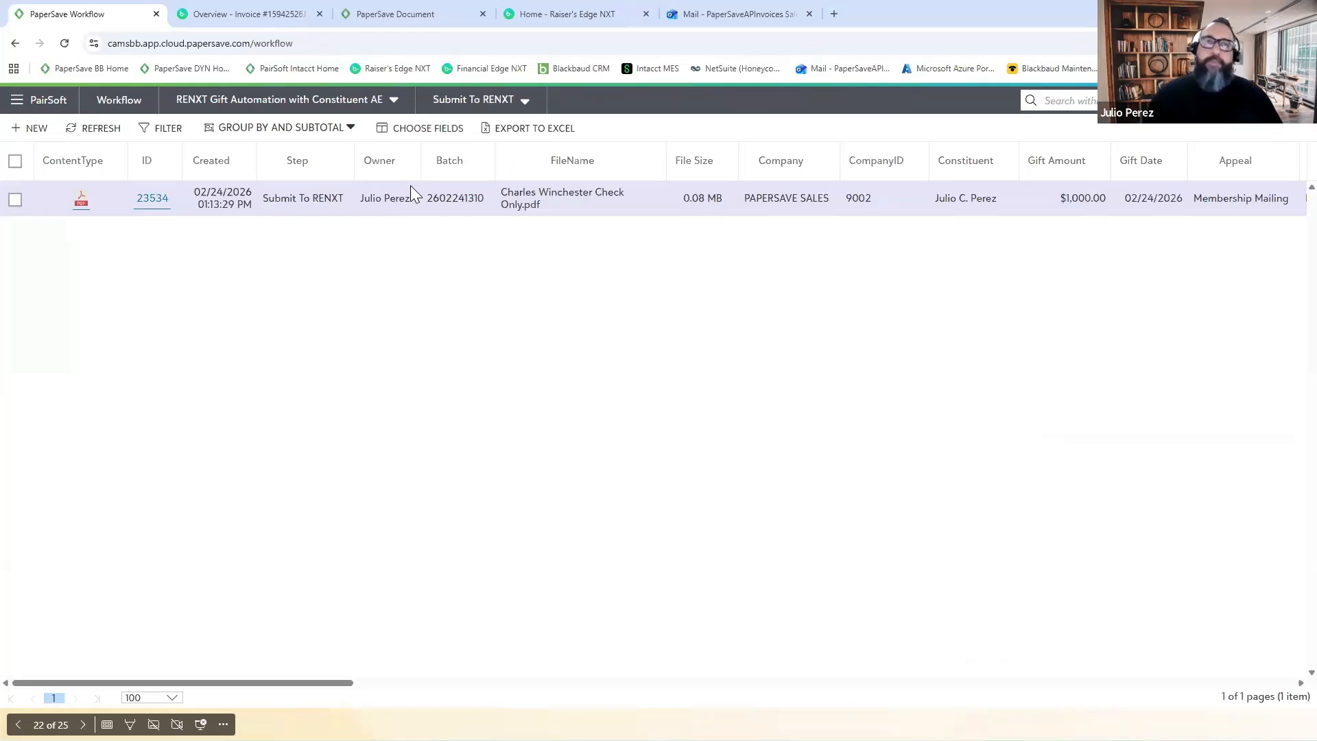
left_click(494, 100)
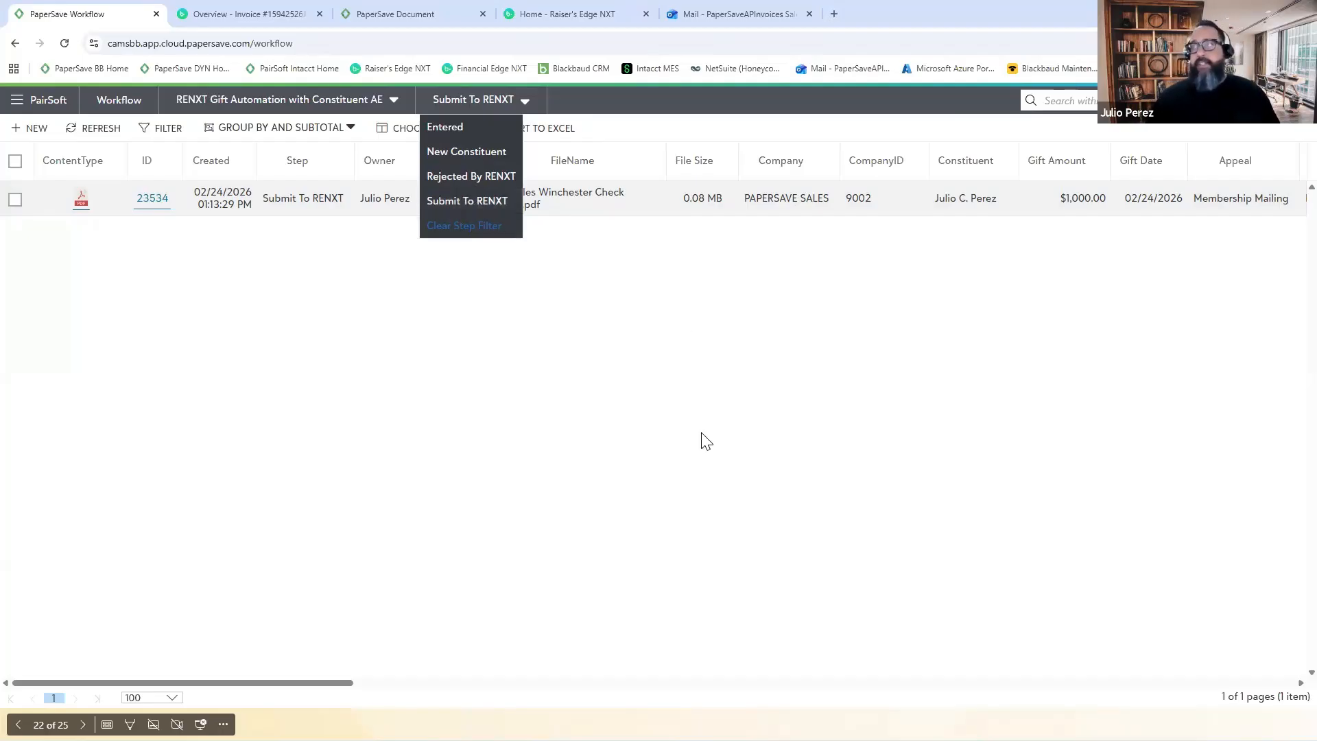
left_click(607, 417)
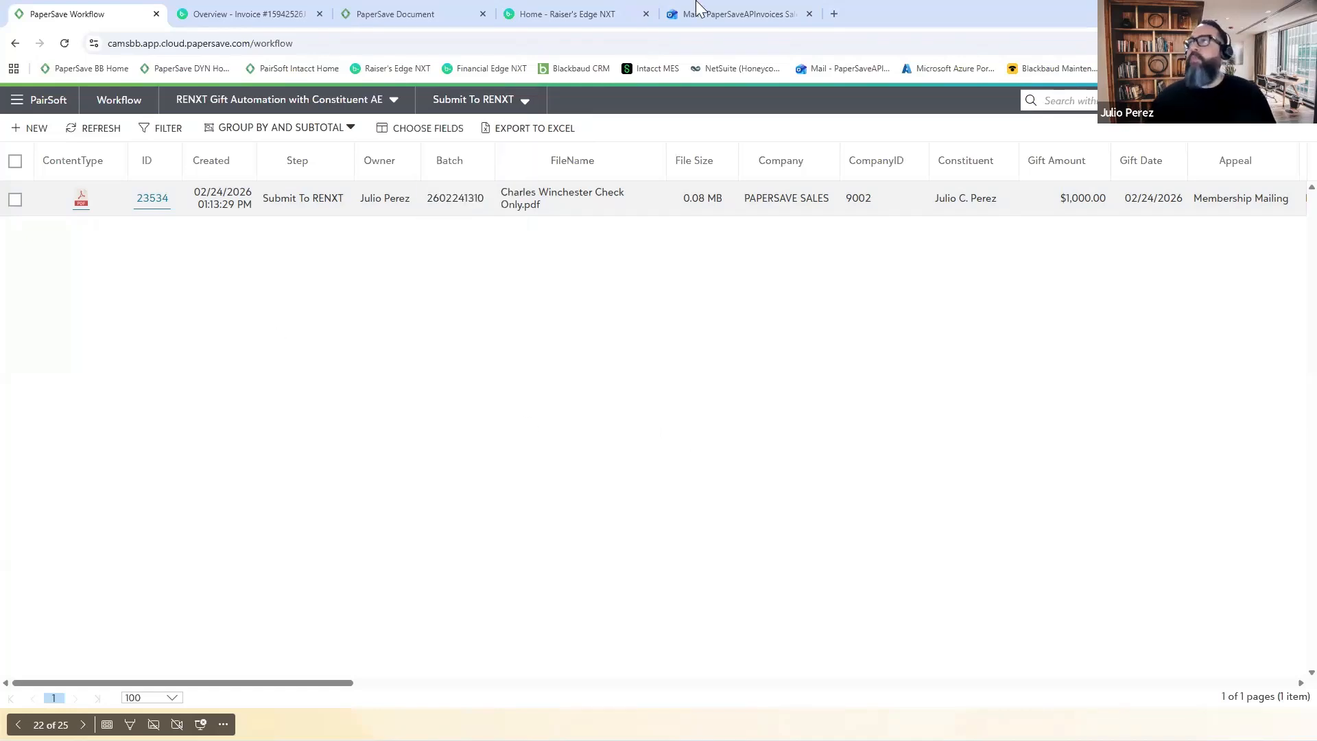
Step: Switch to Raiser's Edge NXT, refresh it and display the gift batch entry list
left_click(573, 15)
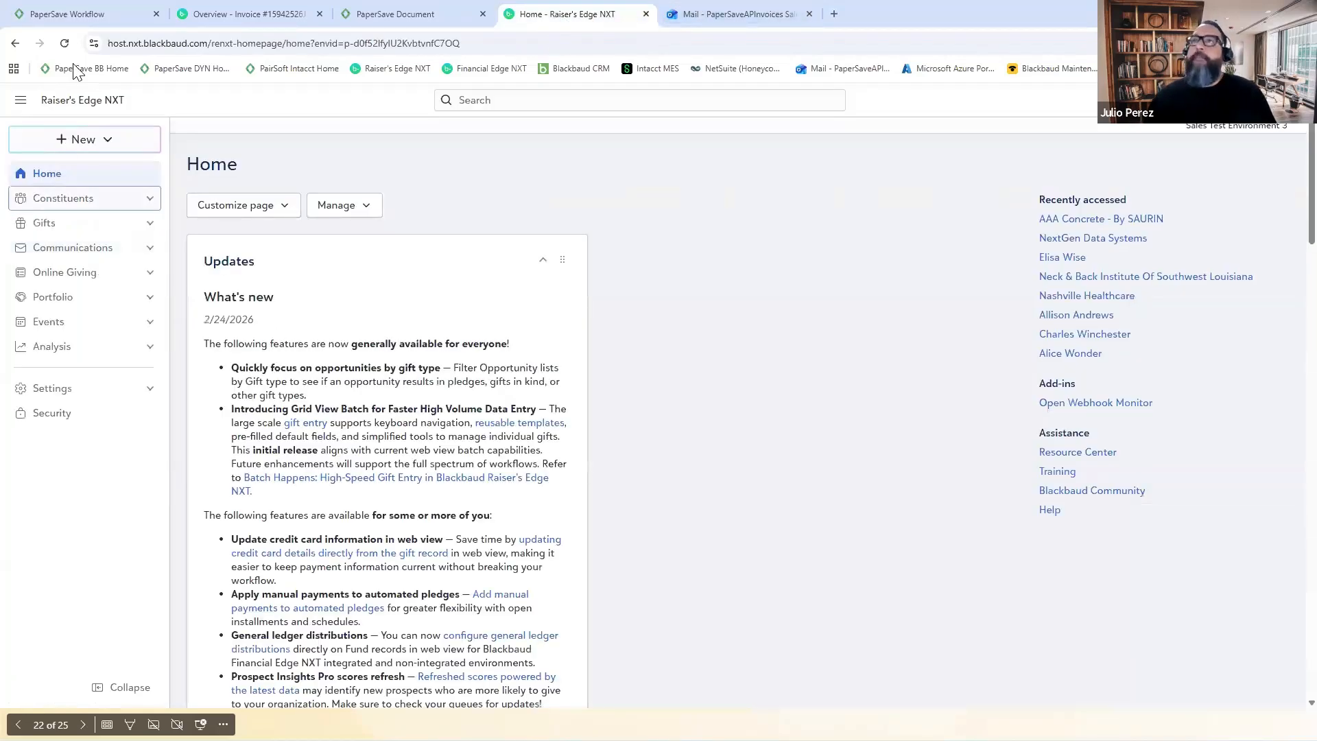
left_click(65, 43)
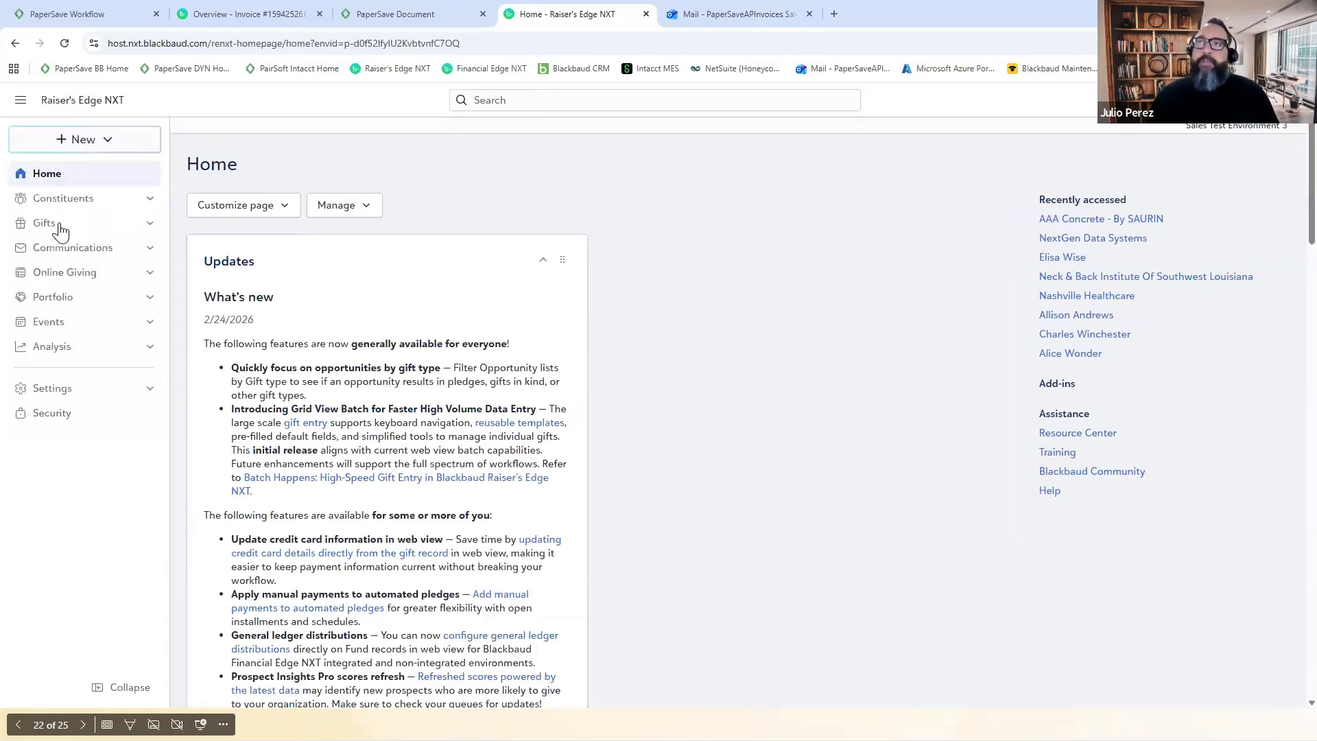
left_click(45, 226)
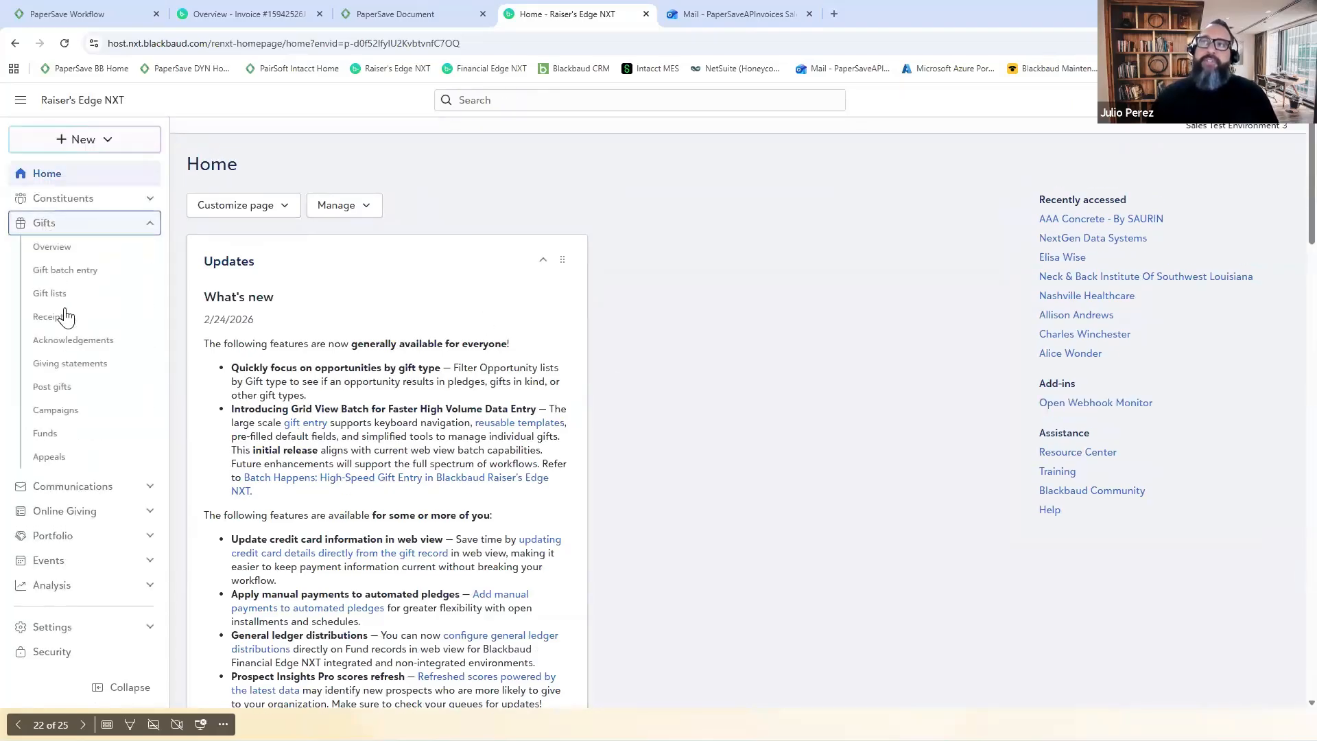
left_click(60, 270)
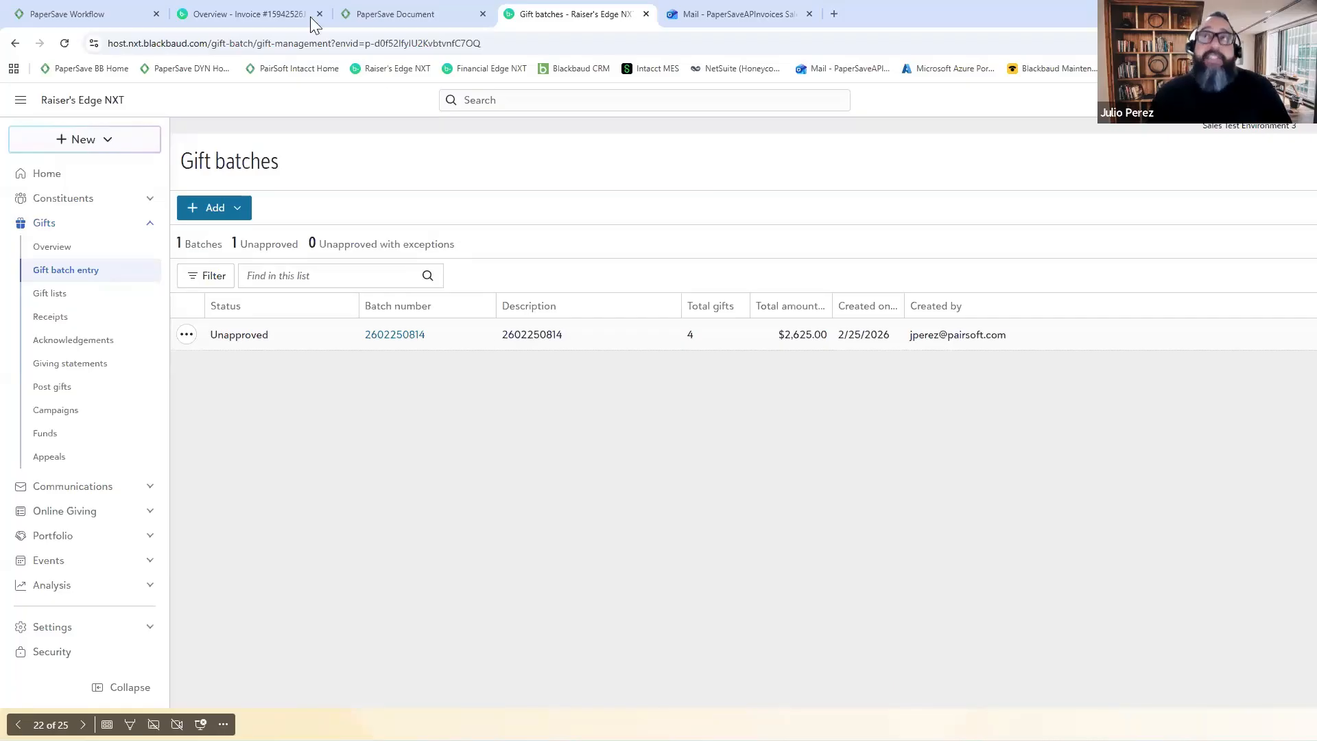
left_click(102, 17)
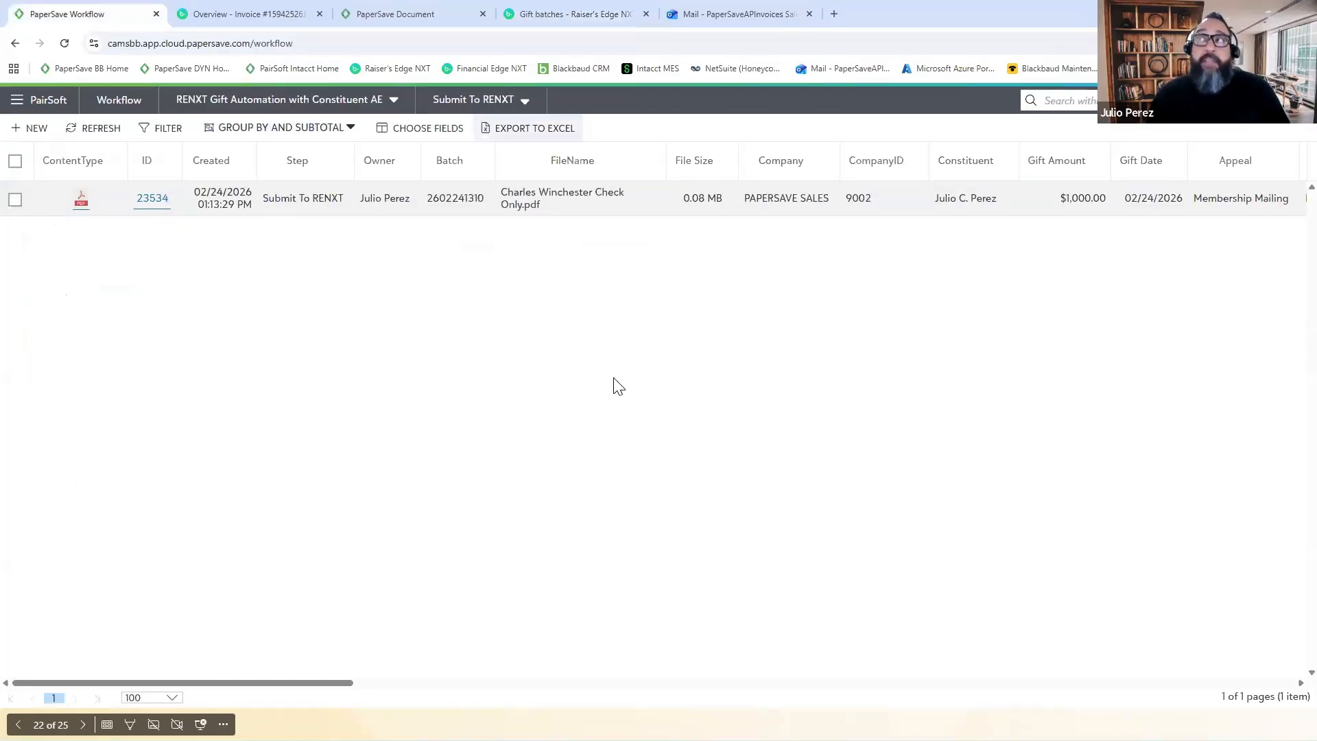
left_click(562, 13)
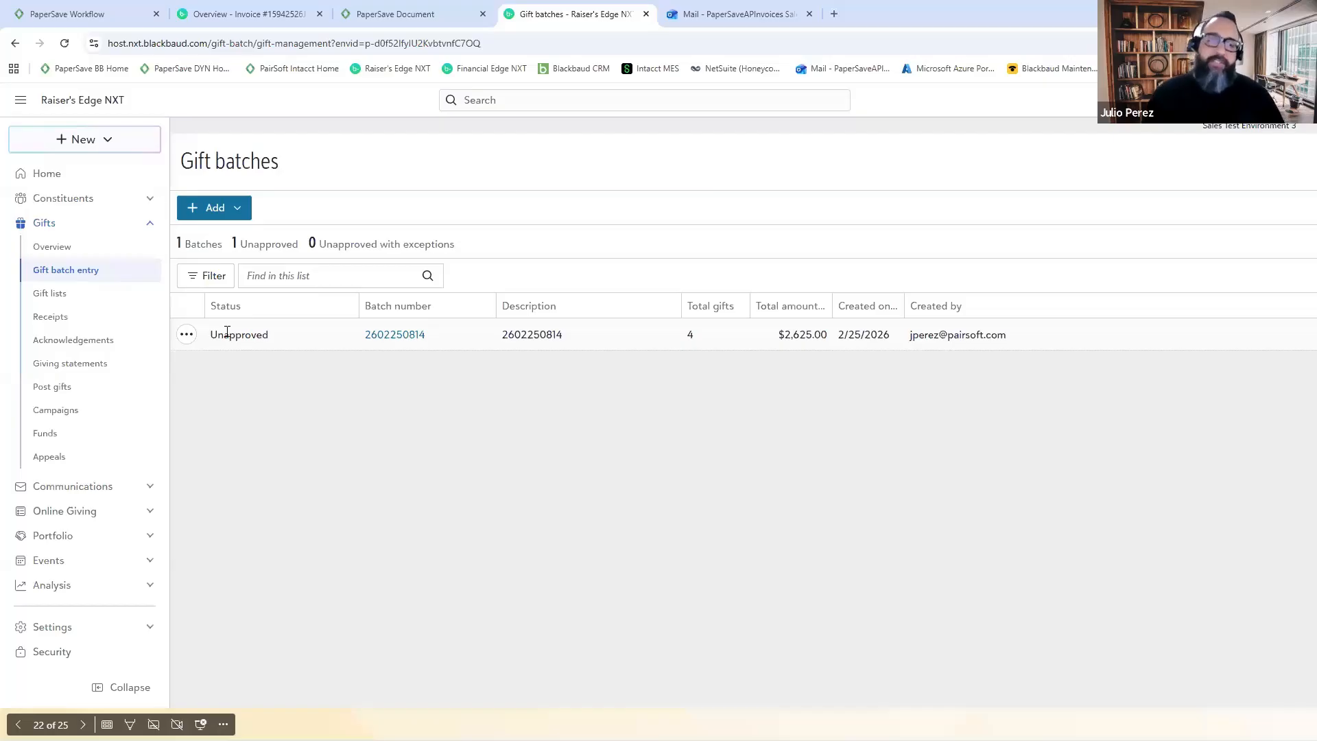
left_click(388, 336)
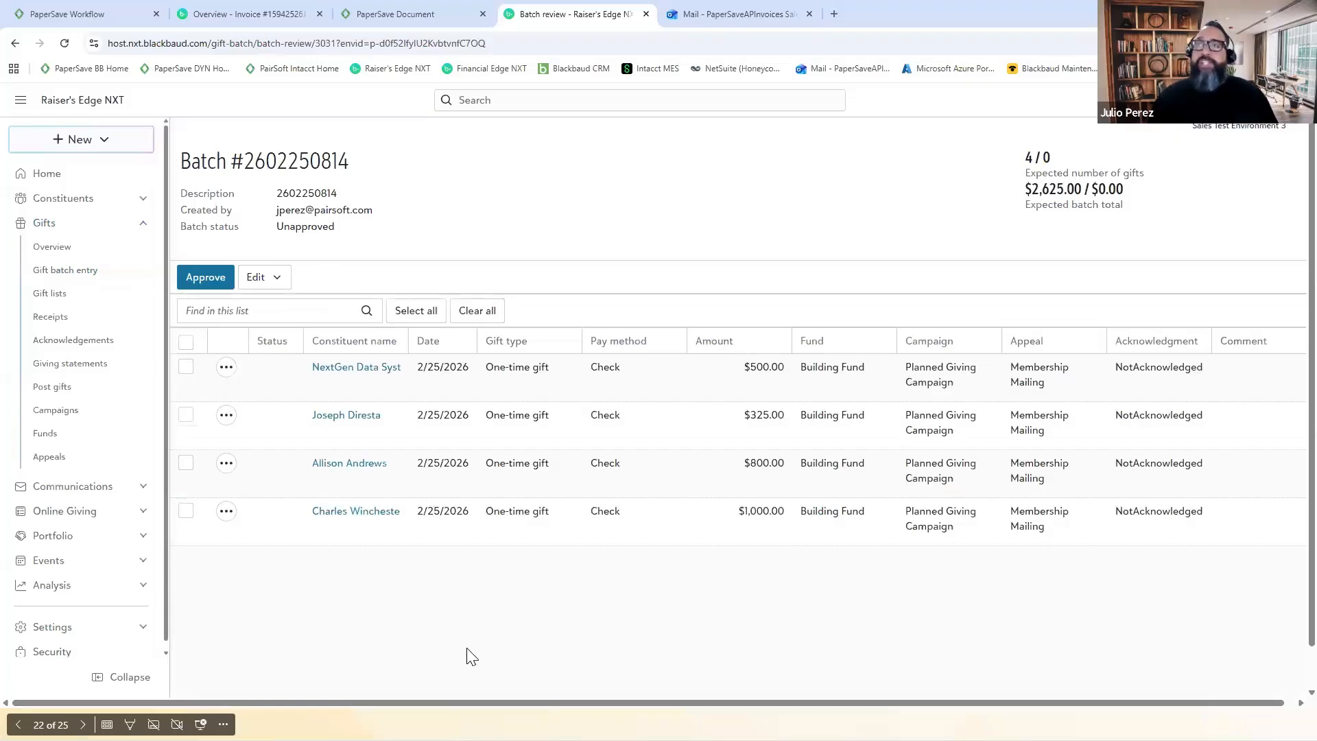
left_click(418, 312)
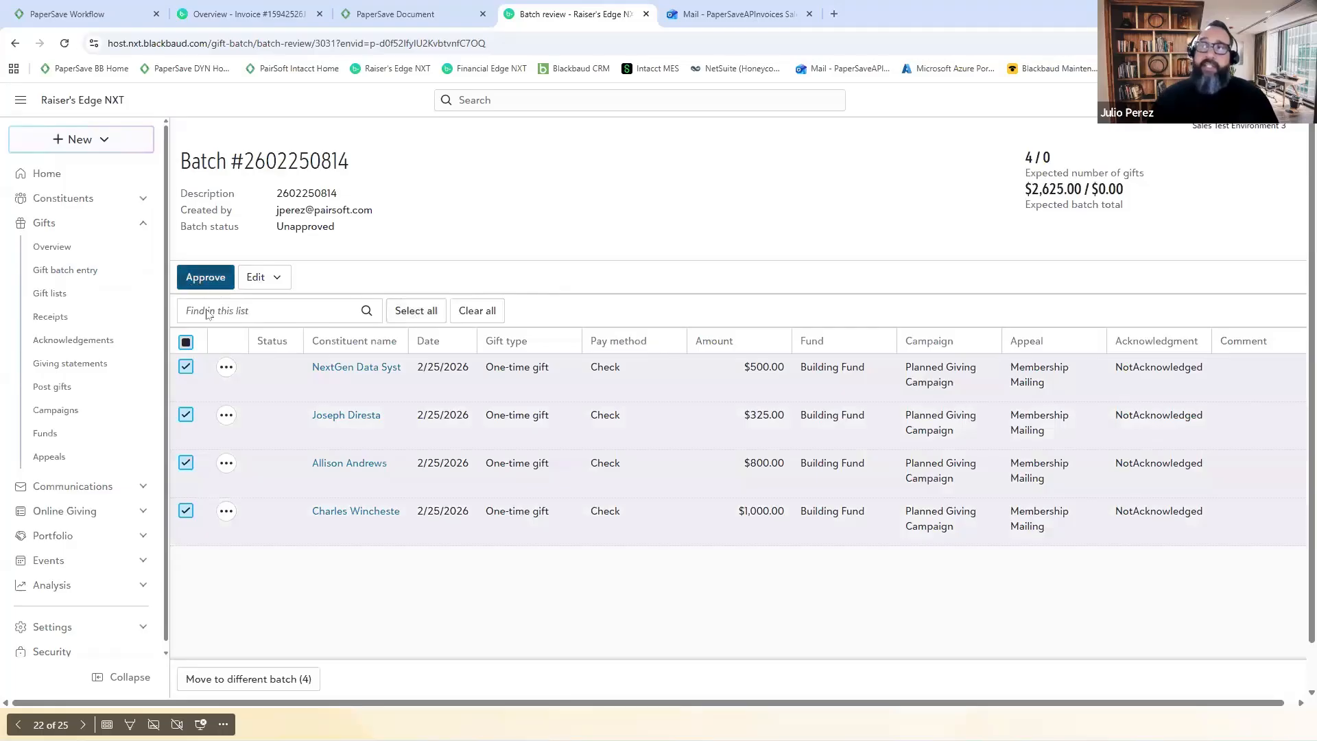
left_click(196, 280)
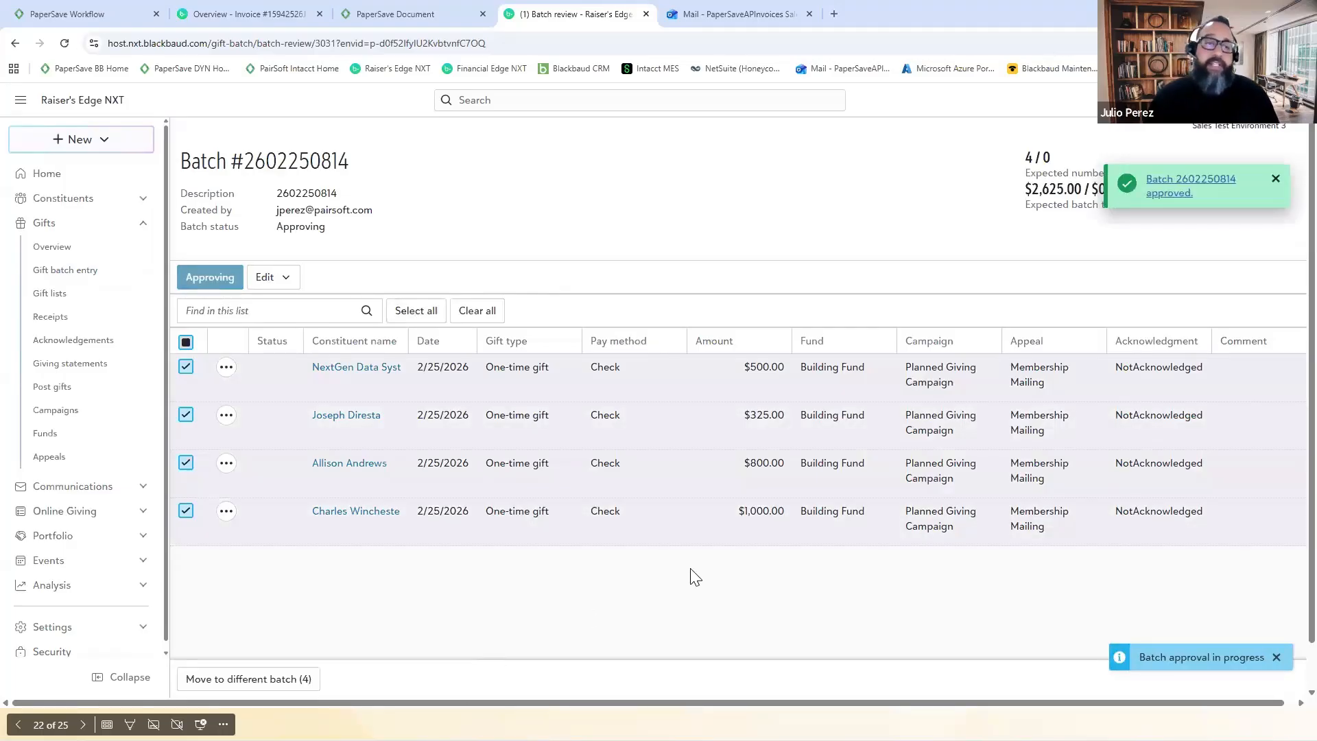
double_click(319, 194)
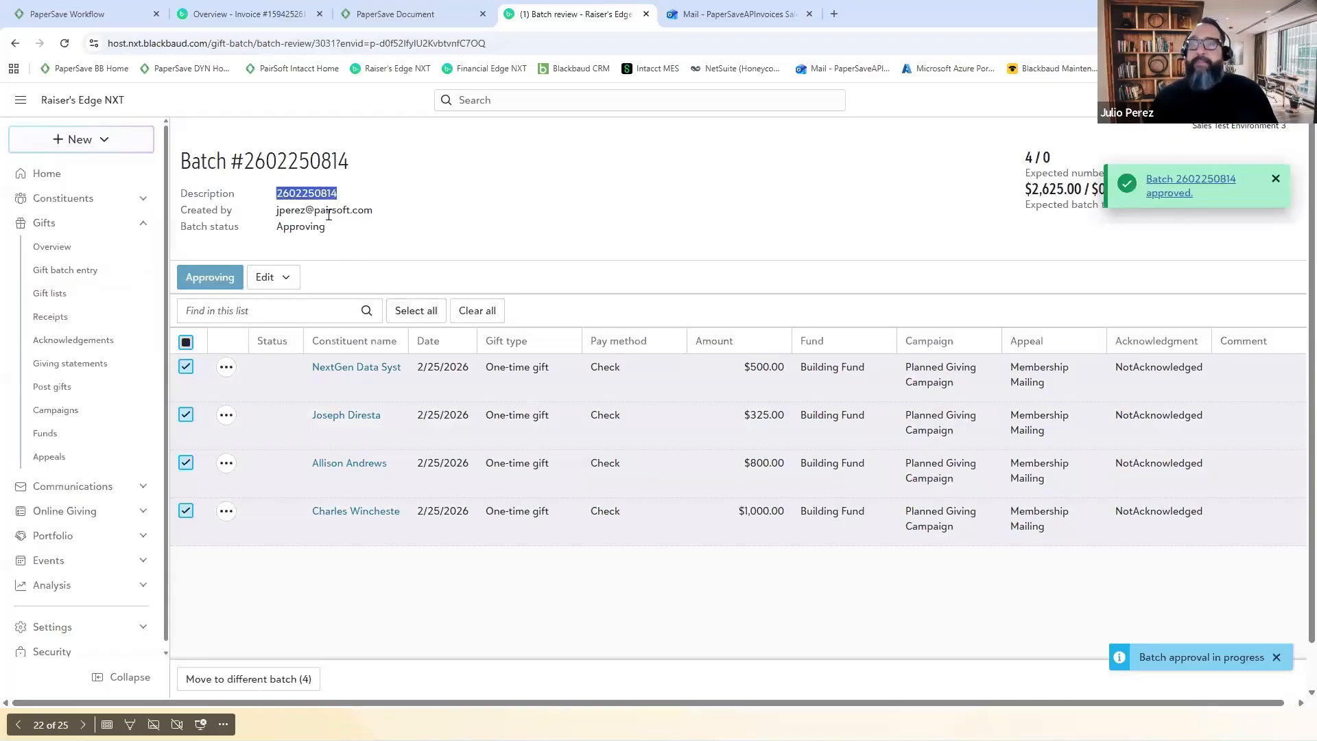
key("alt+Tab")
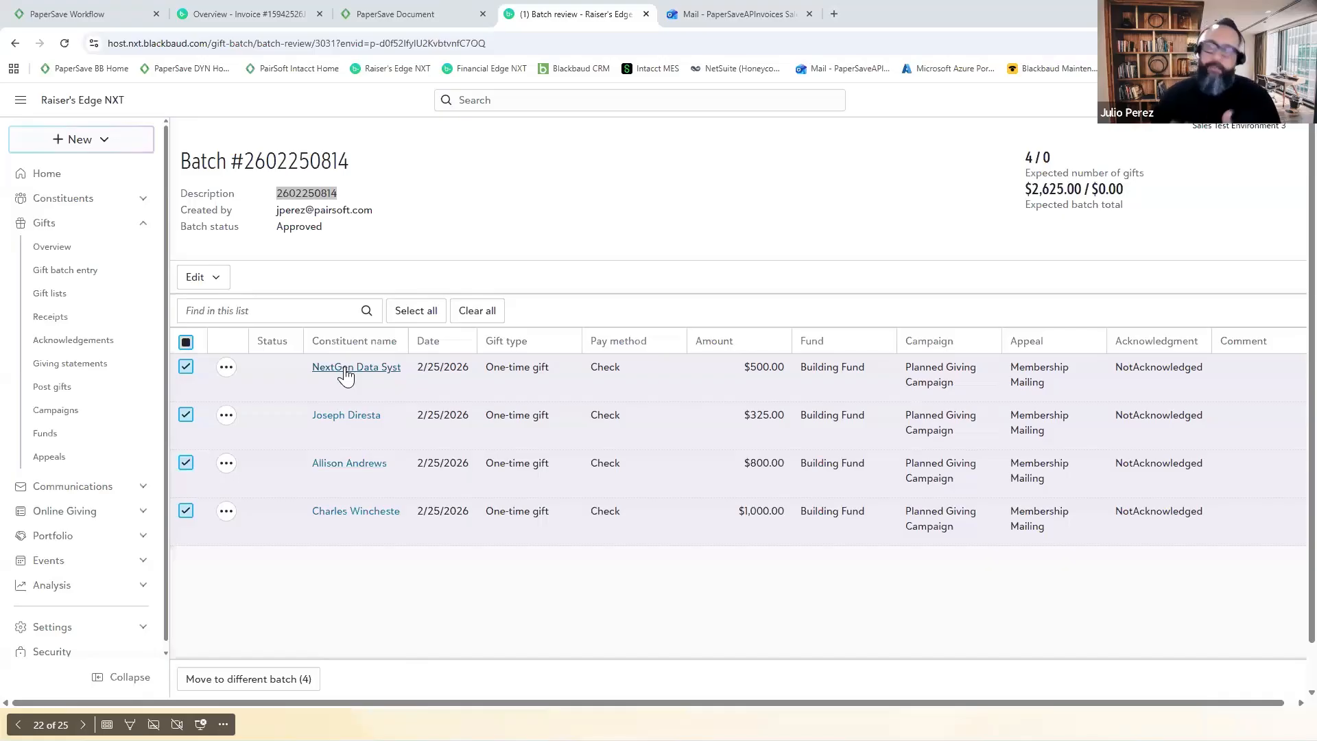
Step: Open the NextGen Data Systems constituent record from the batch and look through its giving summary, PaperSave documents and giving history
left_click(347, 370)
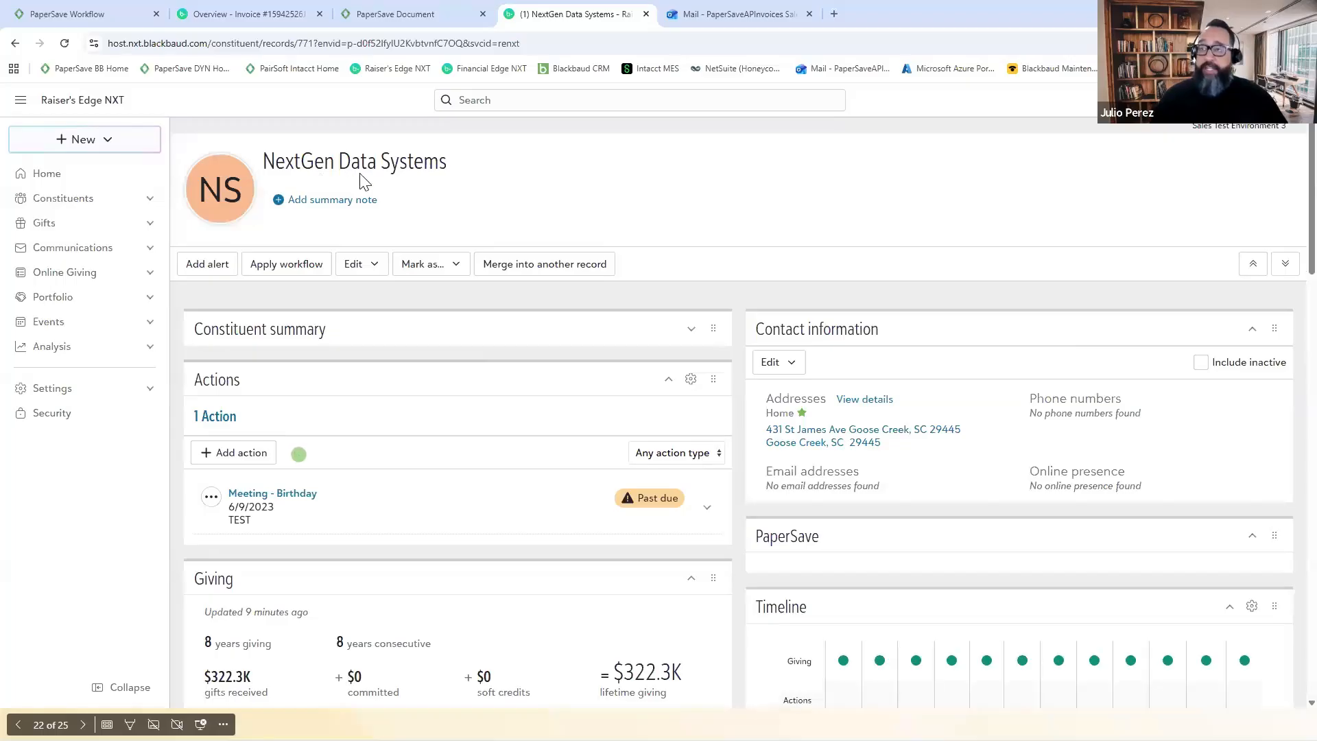
scroll(885, 357, "down", 2)
scroll(882, 405, "down", 1)
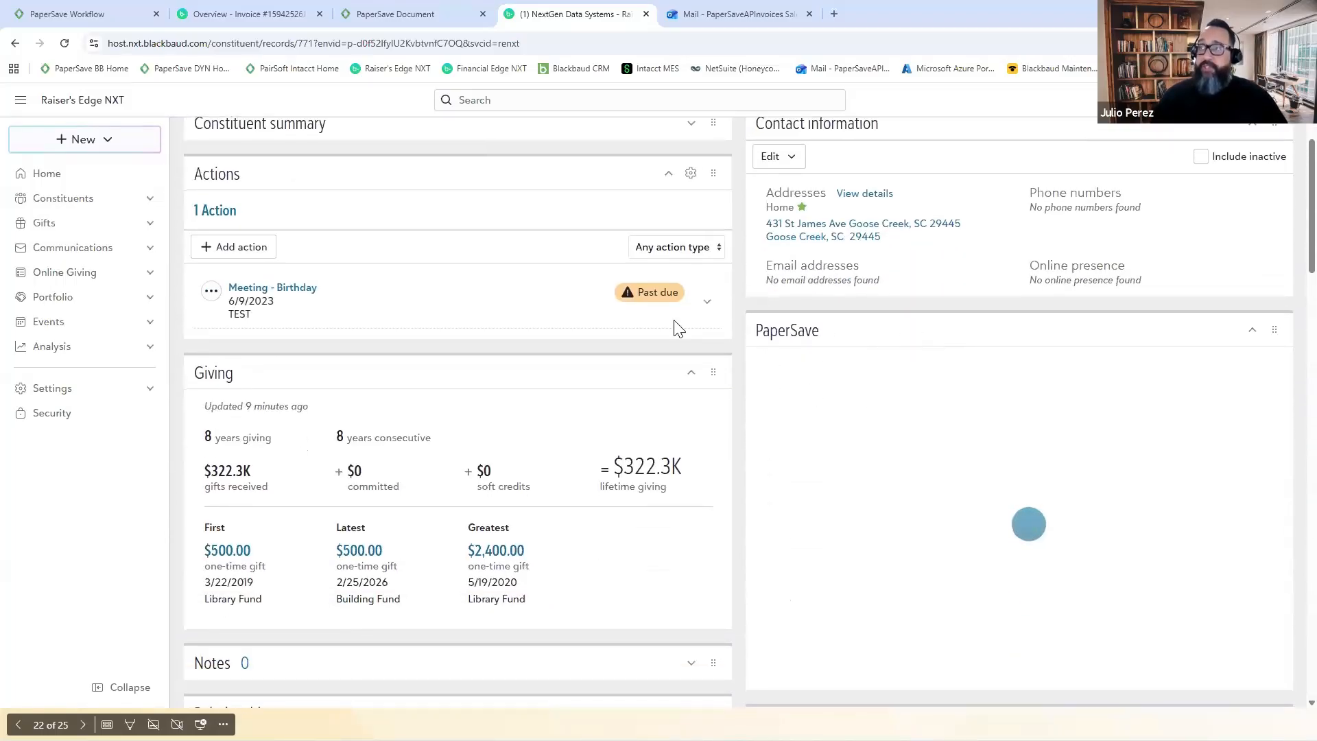
scroll(676, 329, "up", 3)
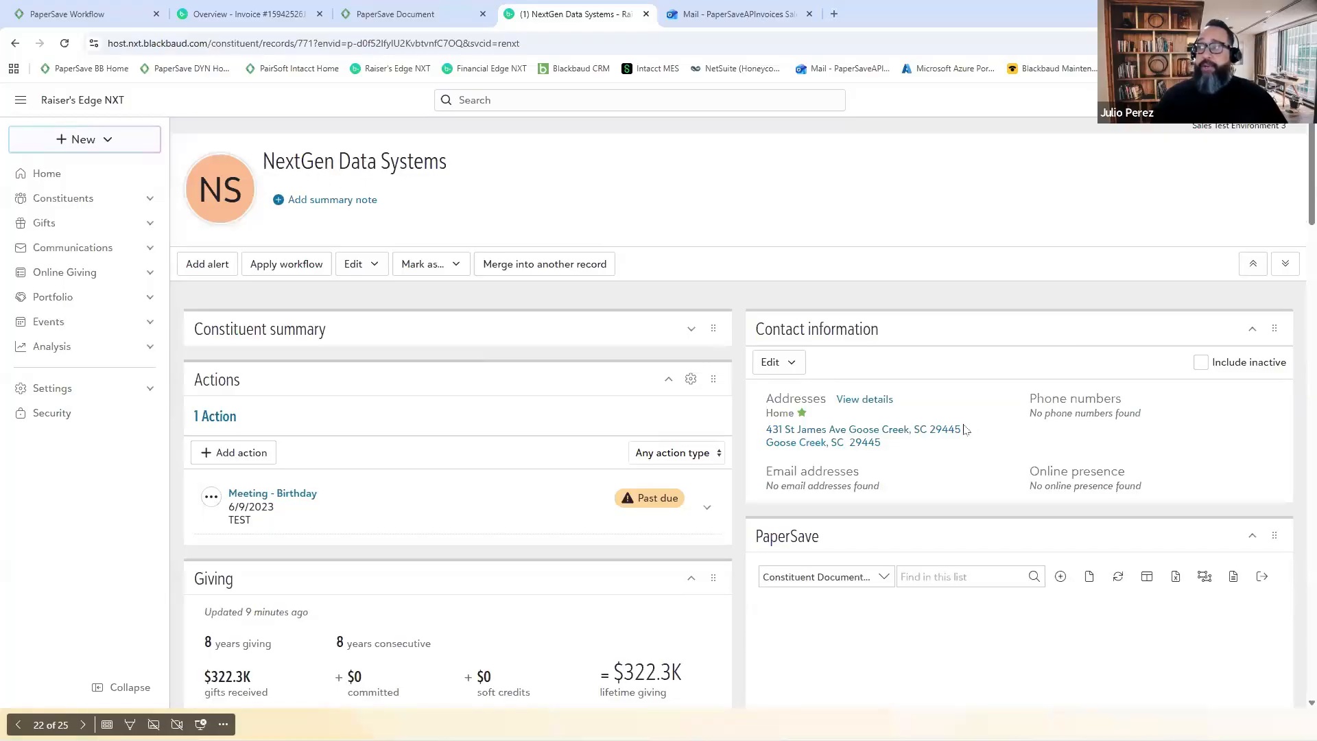
scroll(991, 359, "down", 2)
scroll(927, 529, "down", 3)
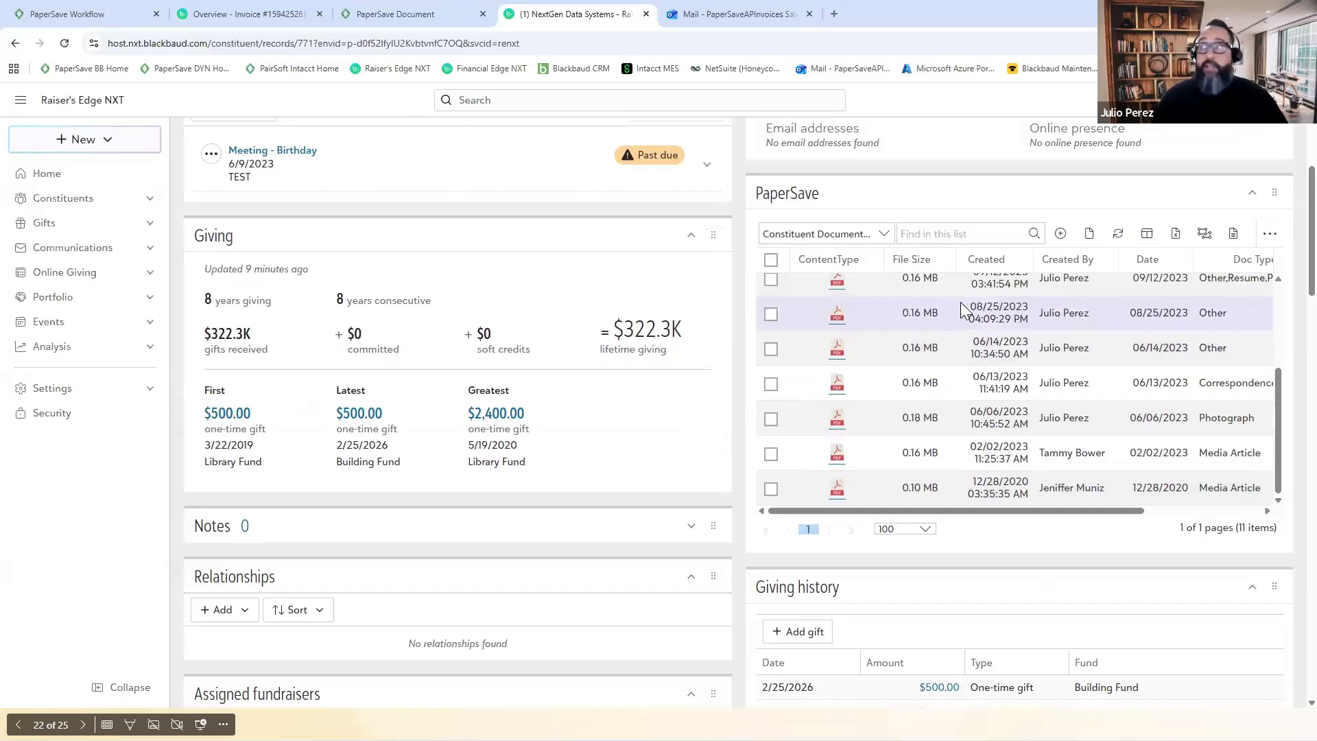
scroll(961, 303, "down", 4)
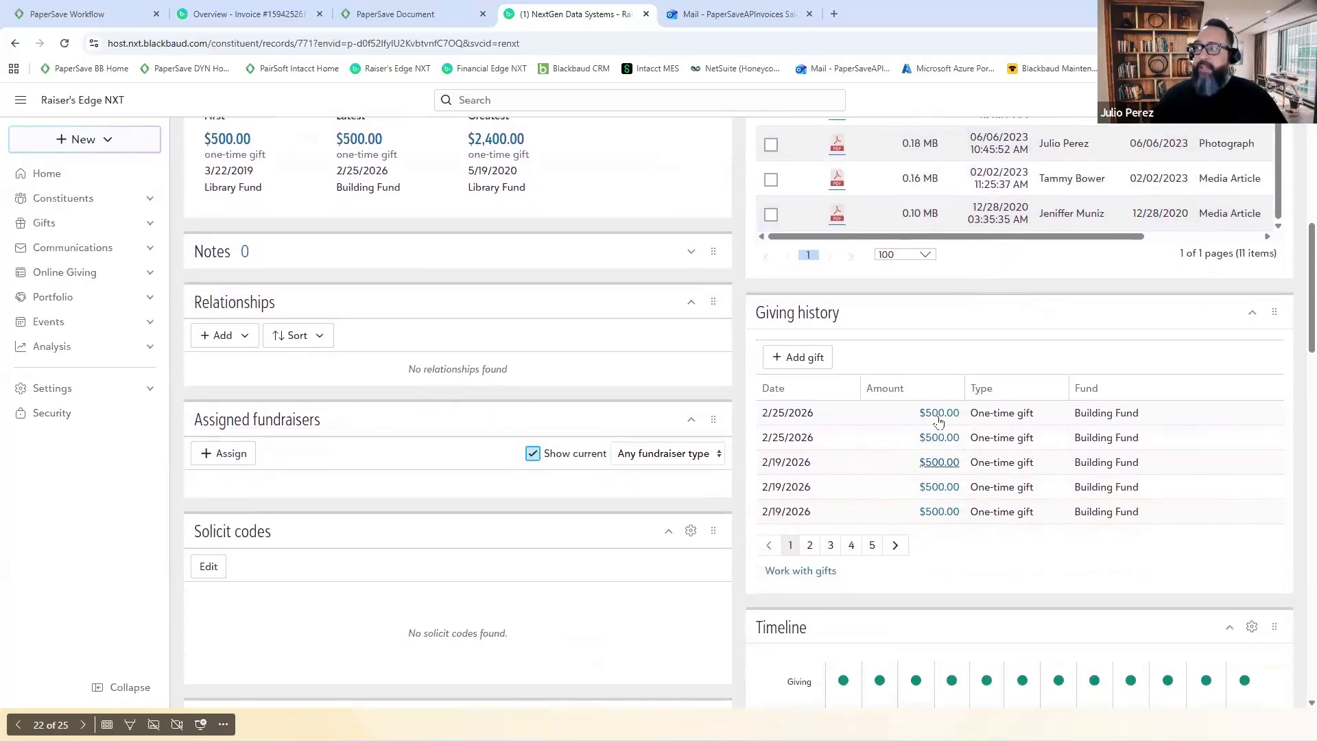
Step: Open the top gift dated 2/25/2026 in the giving history and view its attached PaperSave check document
left_click(937, 413)
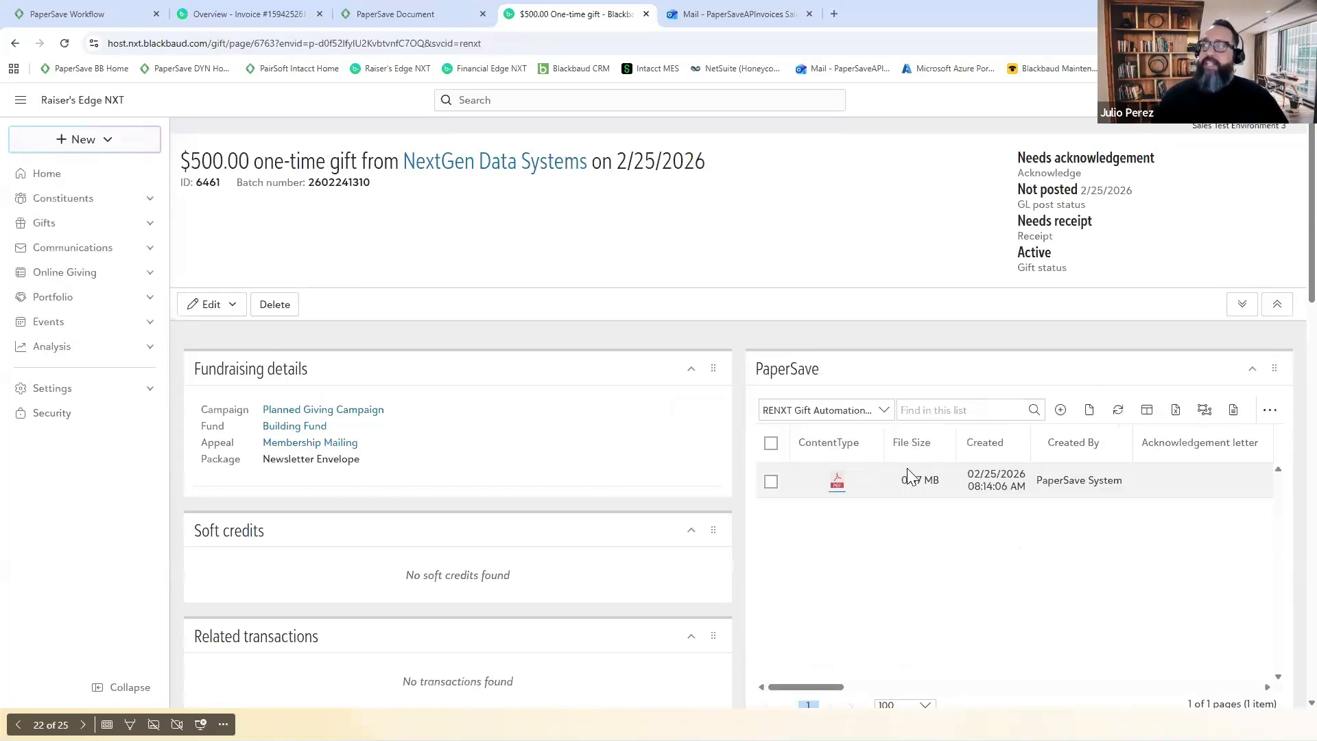
double_click(878, 482)
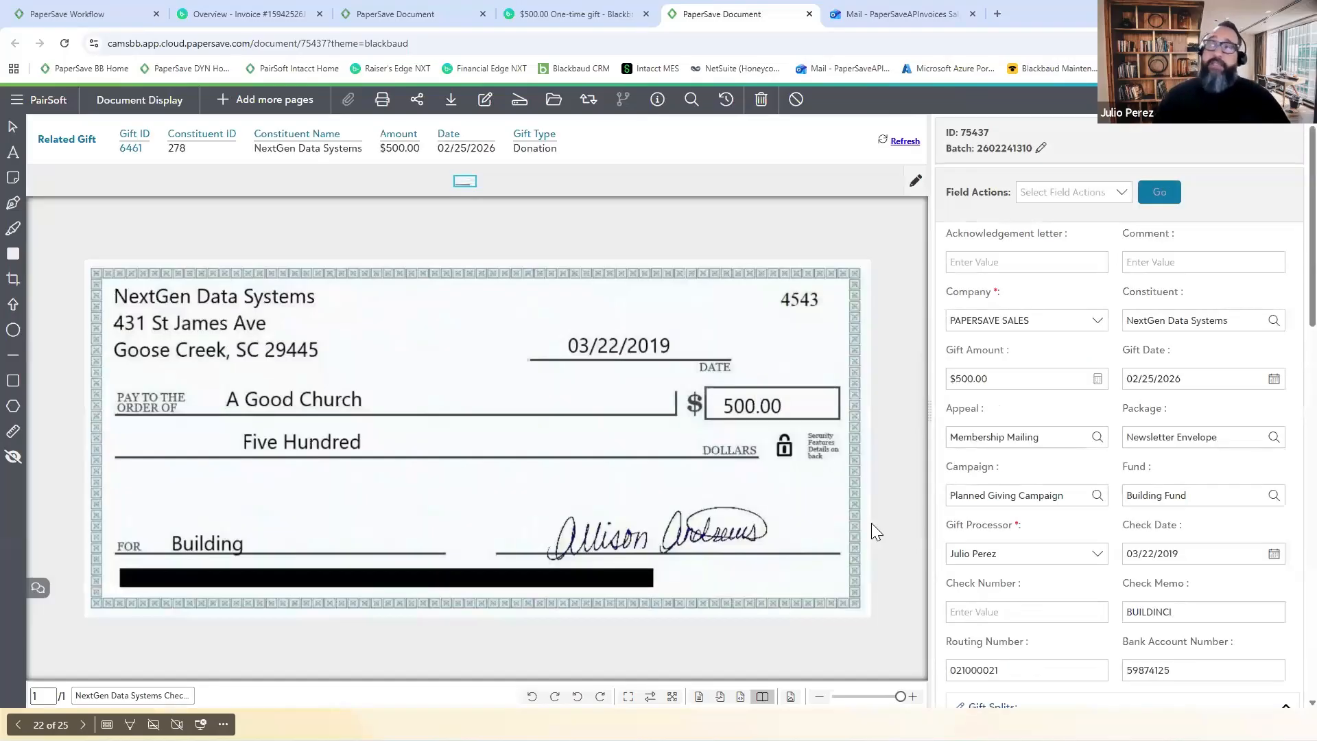
Step: Examine the check document's workflow item history and gift fields, and return to the Submit To RENXT list in PaperSave
left_click(39, 588)
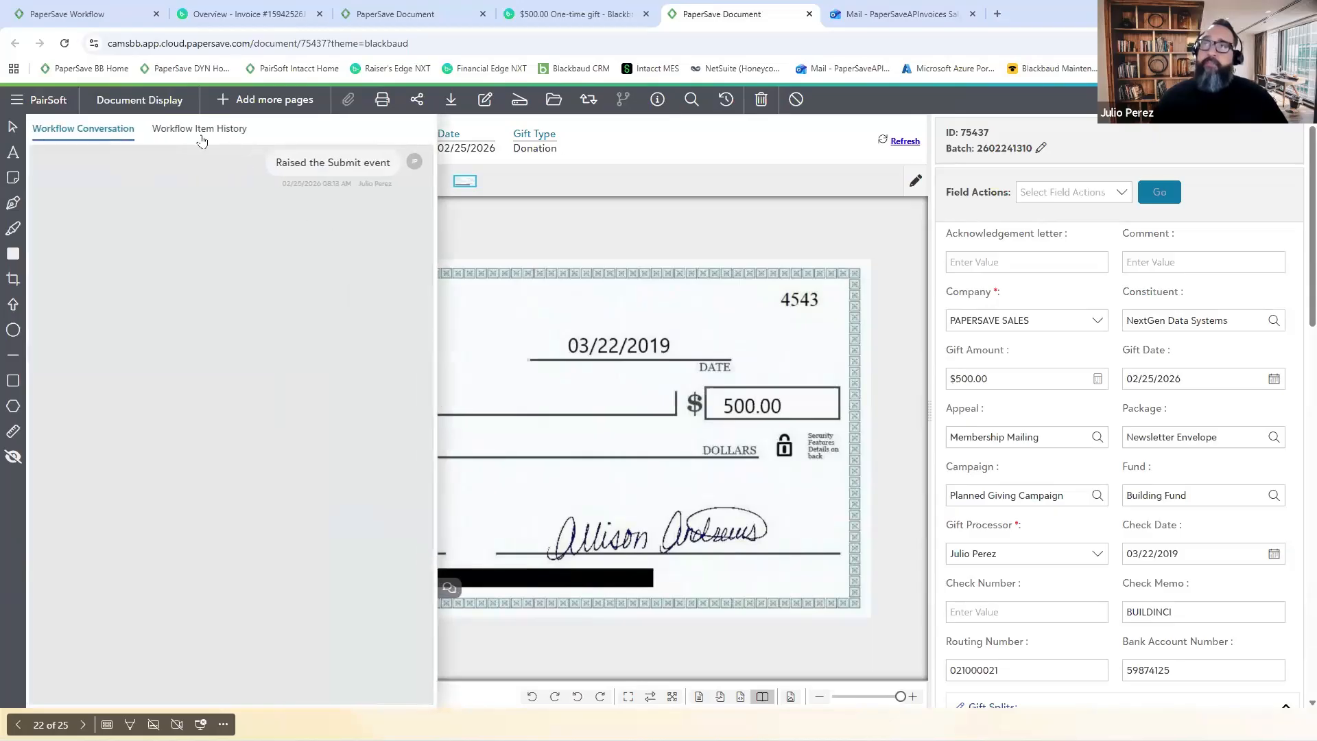
left_click(194, 128)
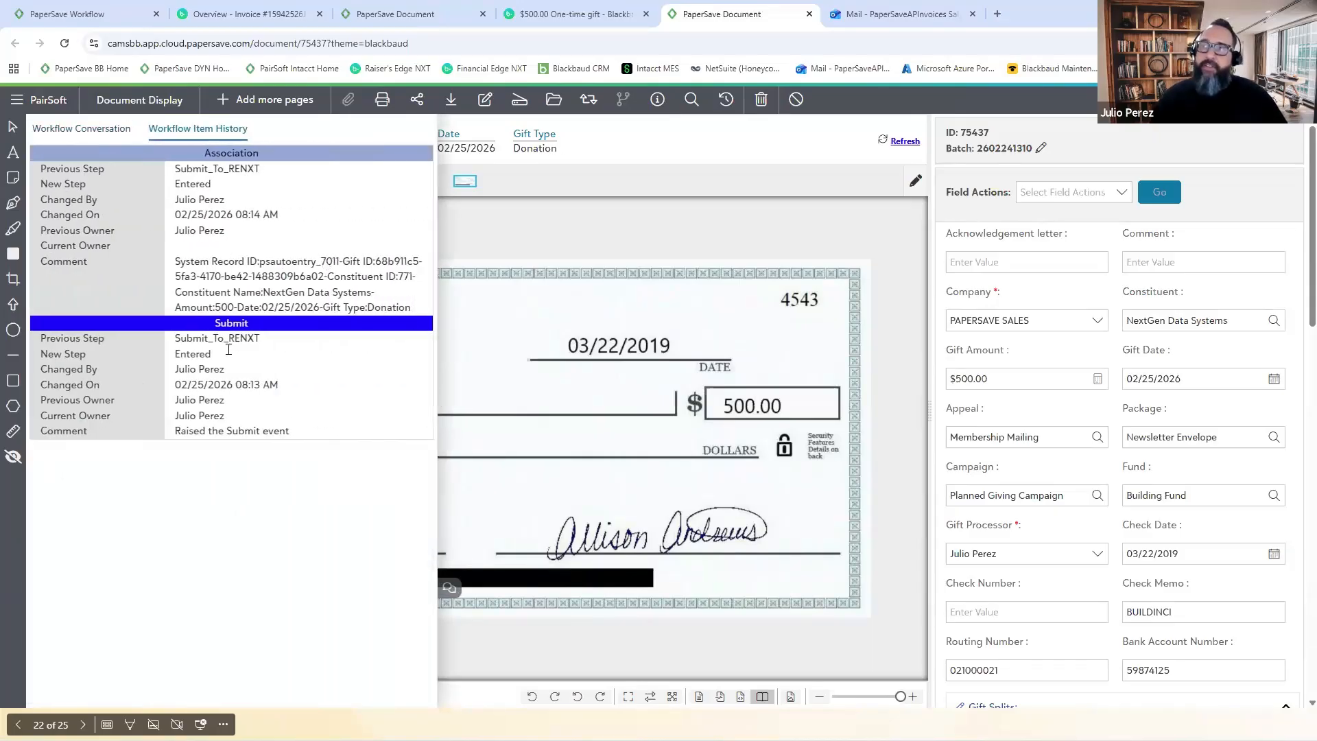
left_click(450, 588)
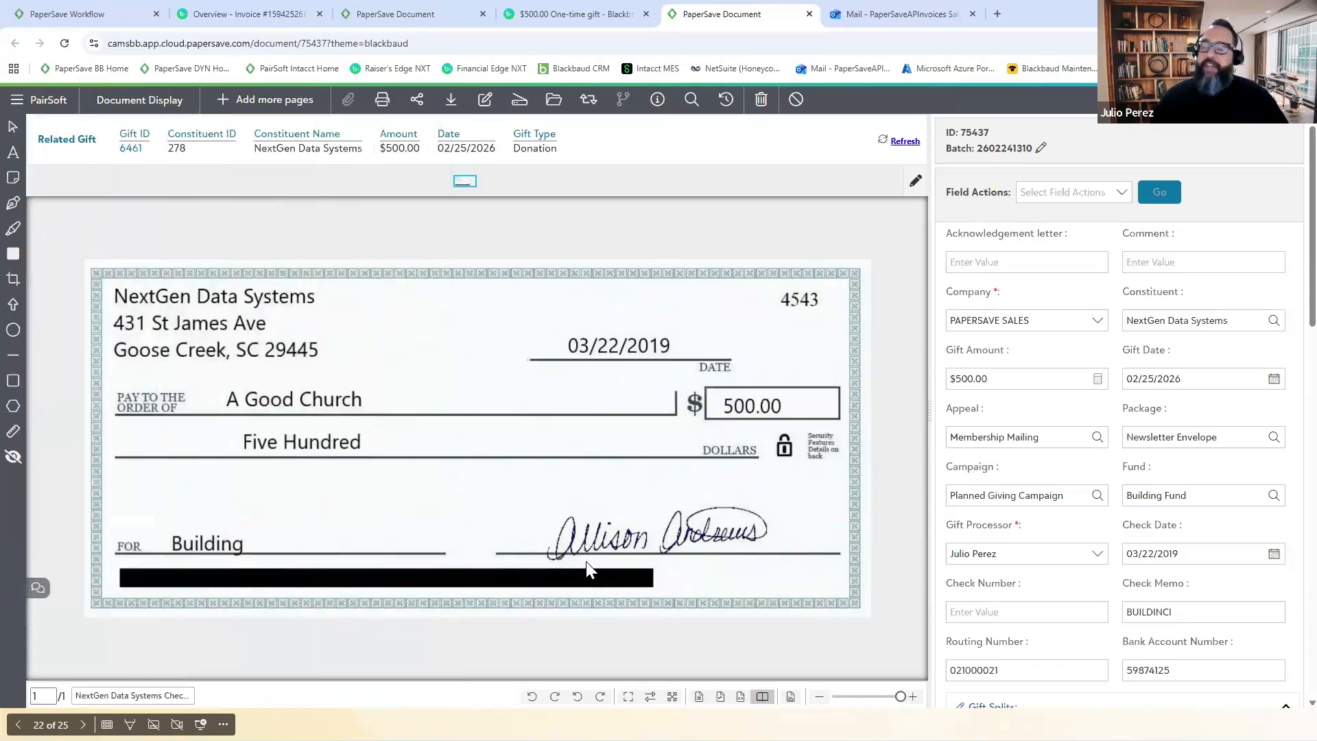
scroll(1075, 273, "down", 1)
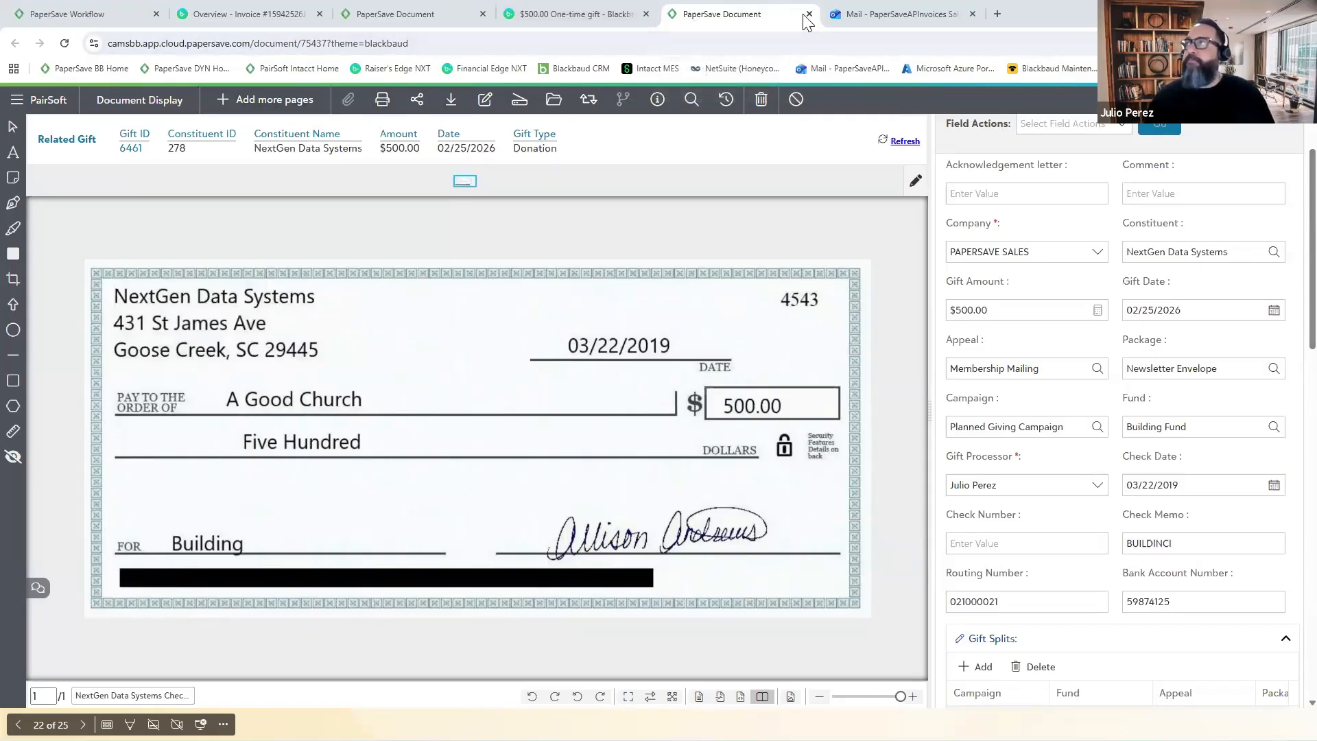
left_click(63, 13)
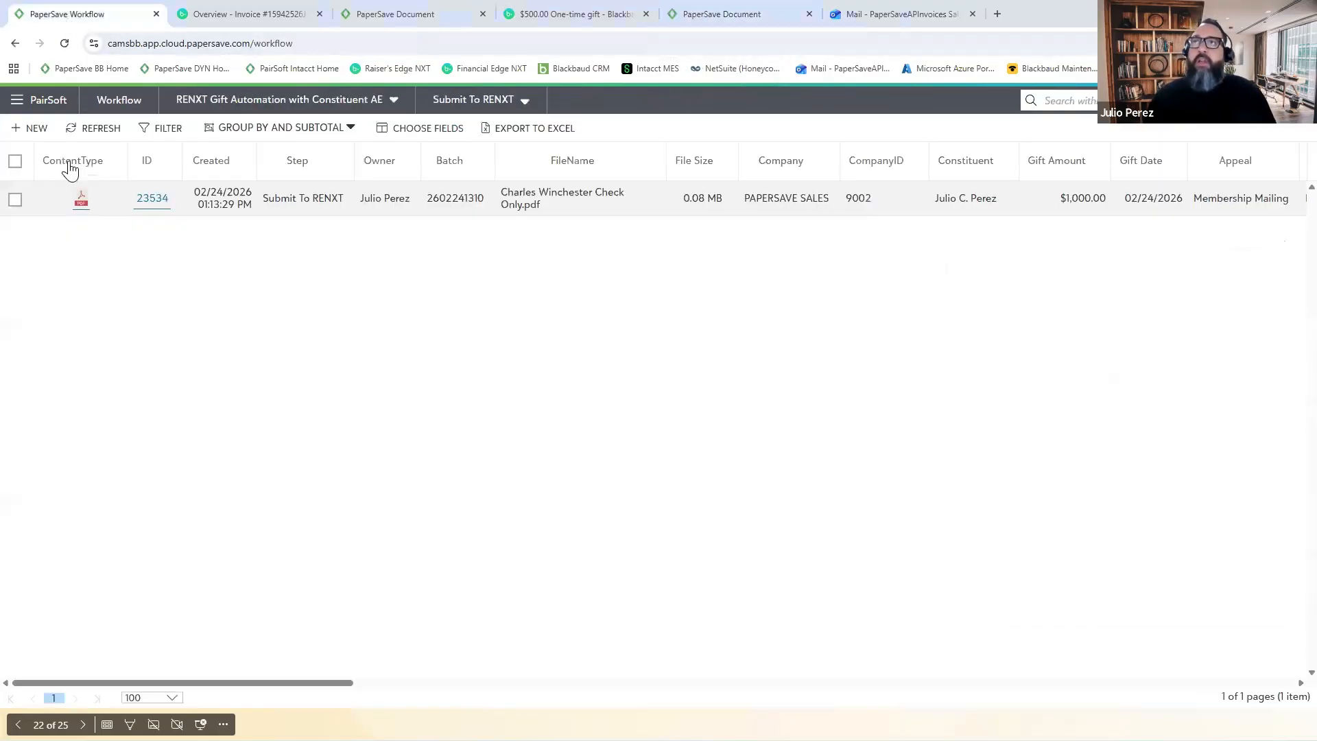
Step: Open the document search from the PairSoft home page and search for invoice 15942526JCP
left_click(15, 103)
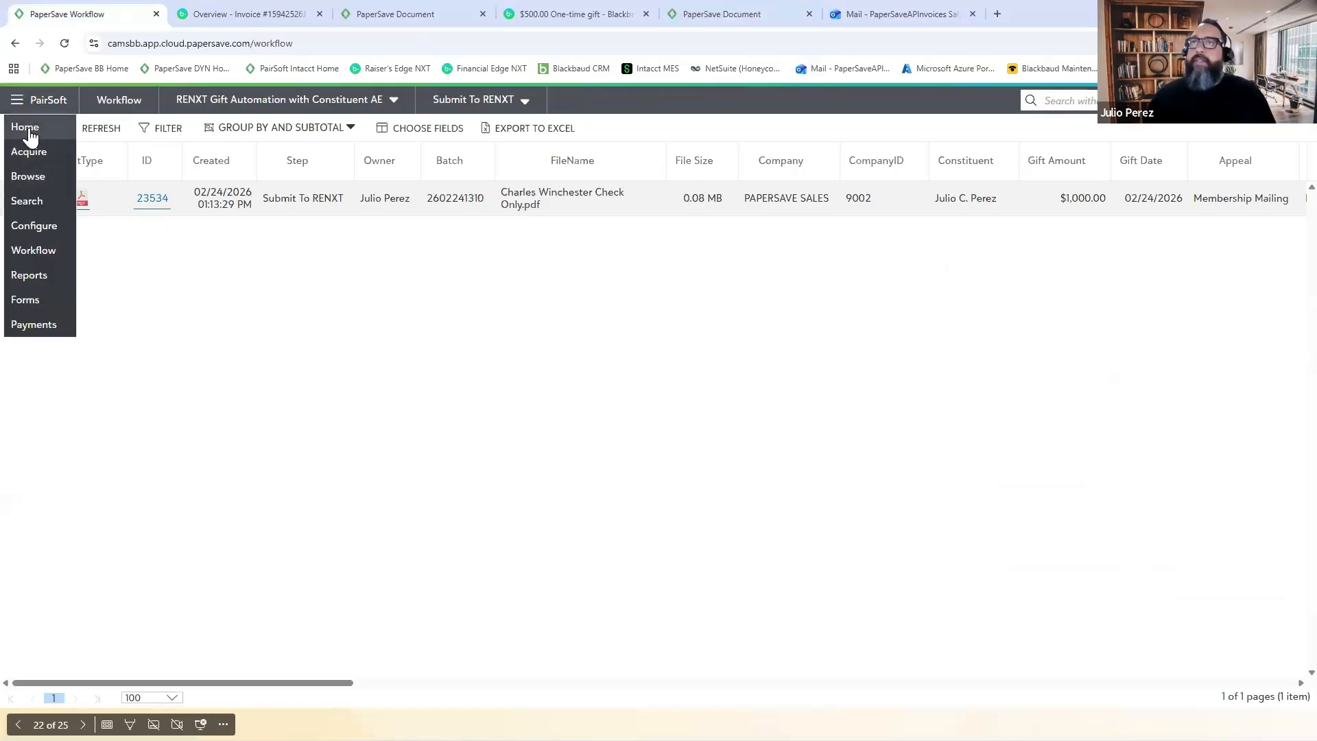
left_click(34, 129)
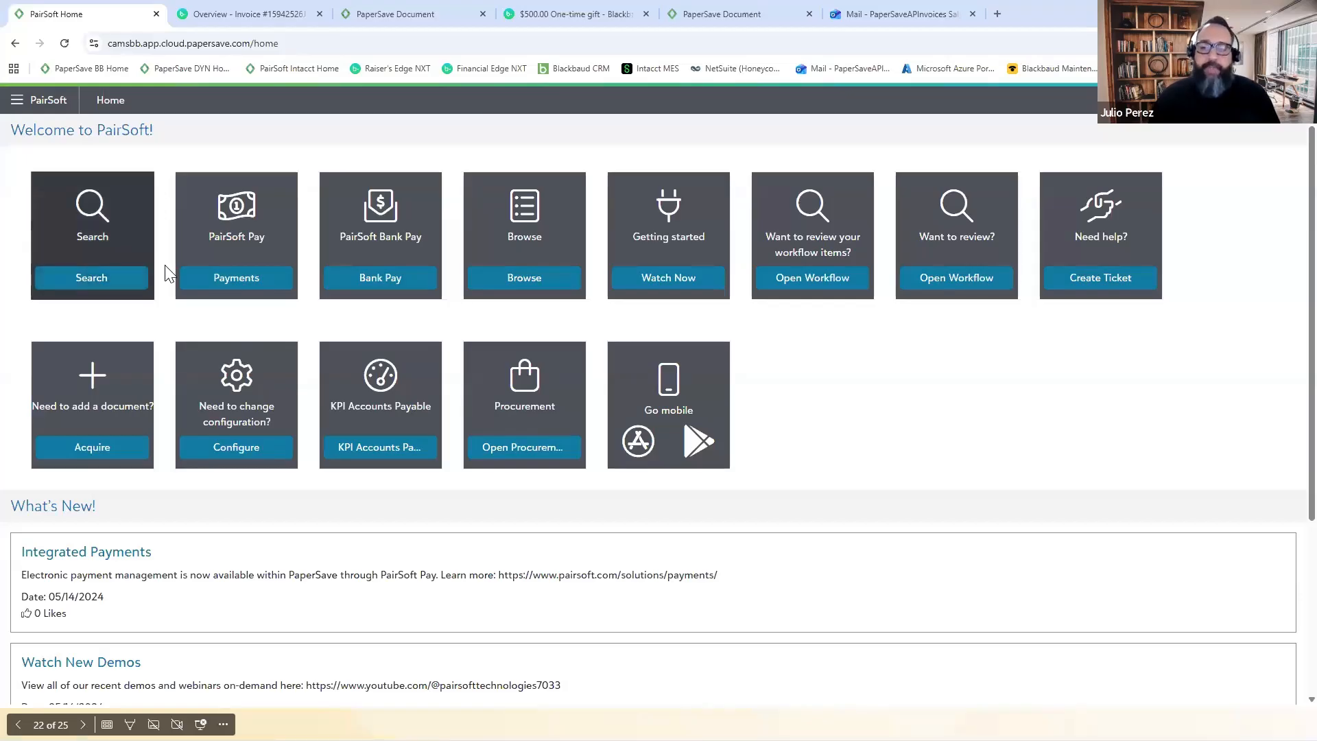
left_click(99, 289)
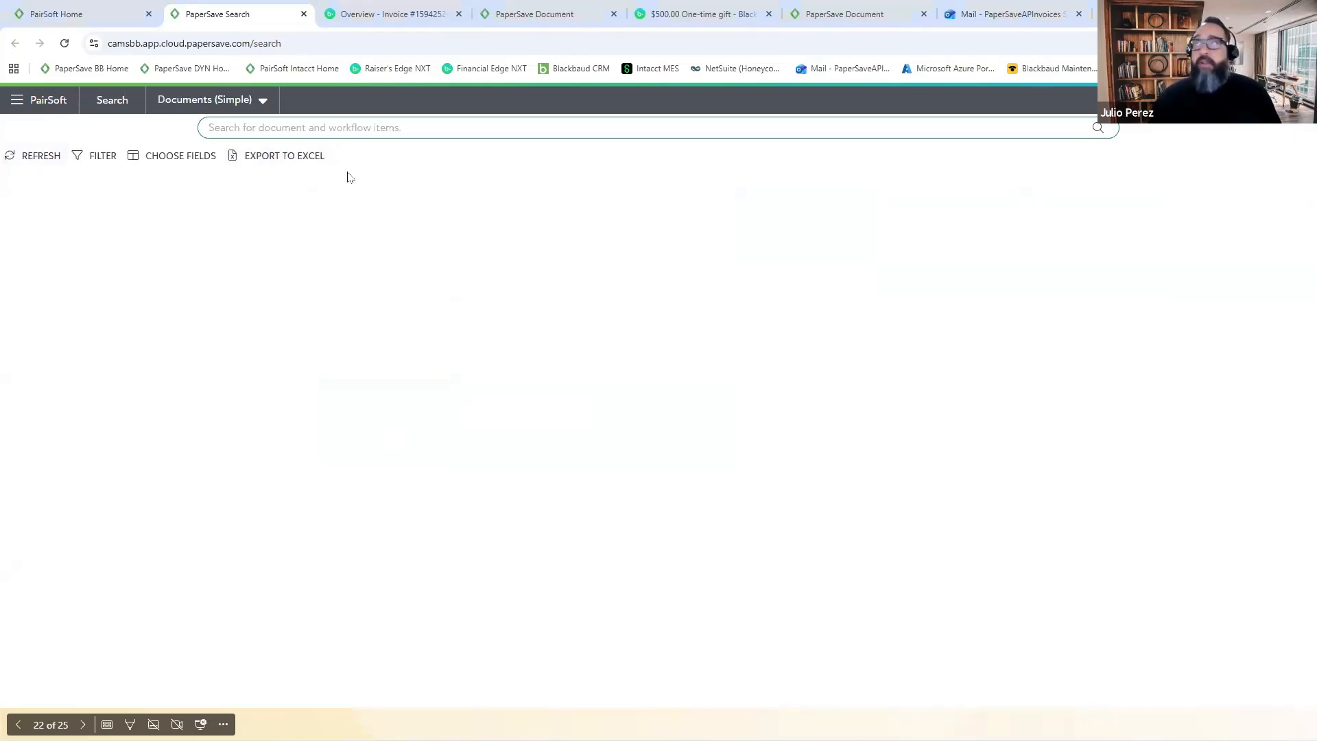
type("15942526JCP")
key("Return")
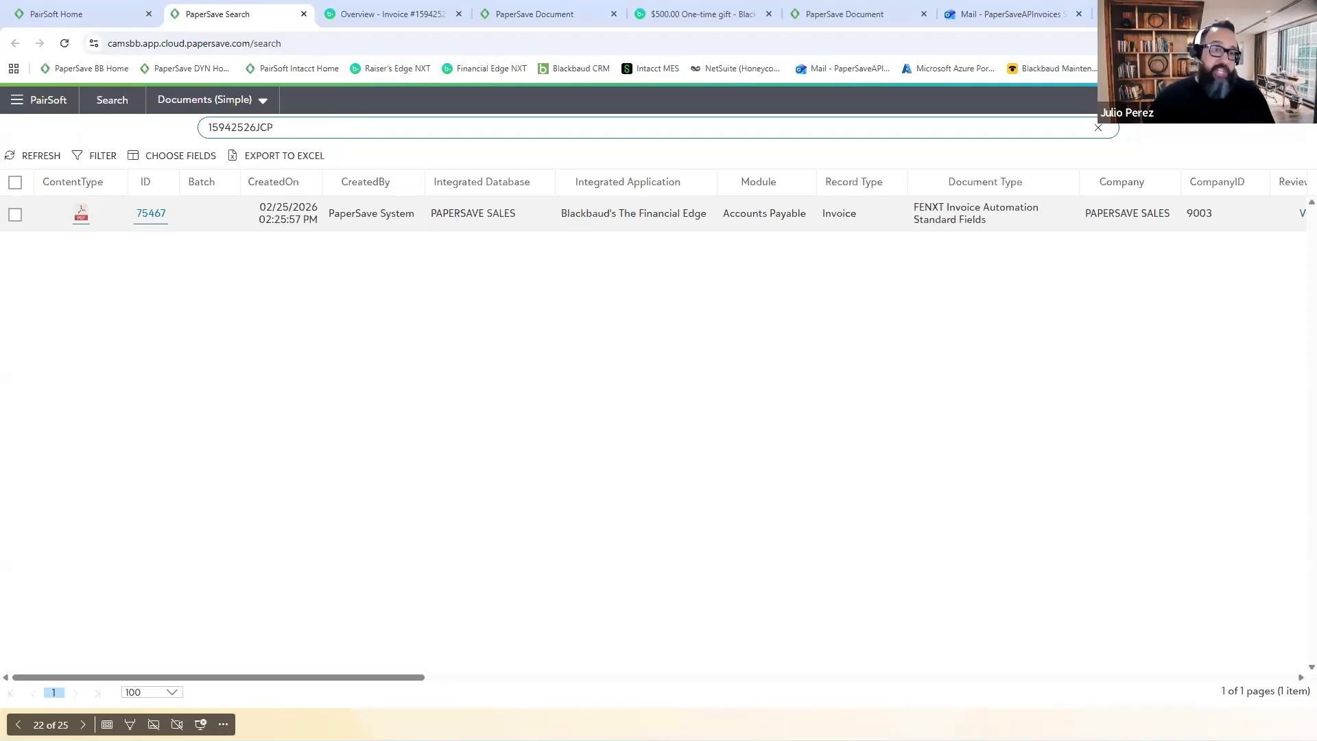
Step: Search the documents for check number 4543, view the first matching check document and return to the results
left_click_drag(284, 126, 109, 119)
type("4543")
key("Return")
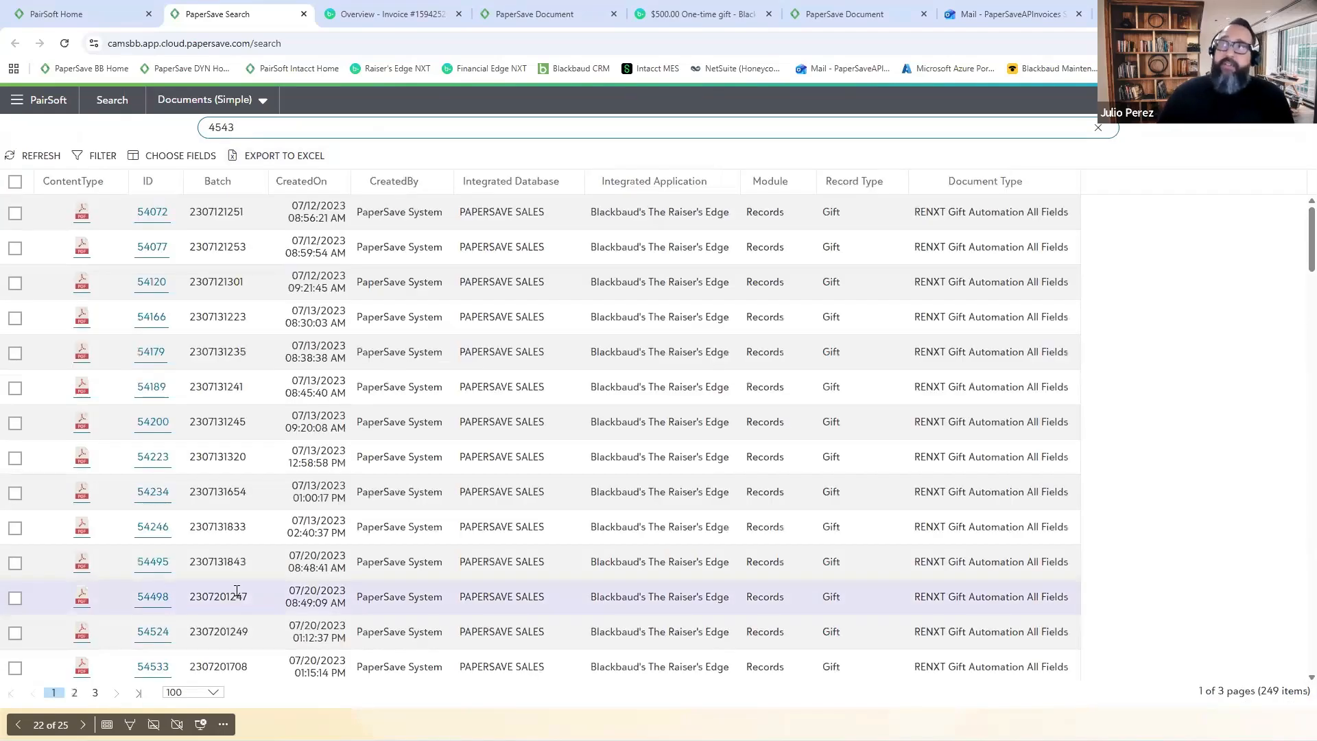
left_click(82, 213)
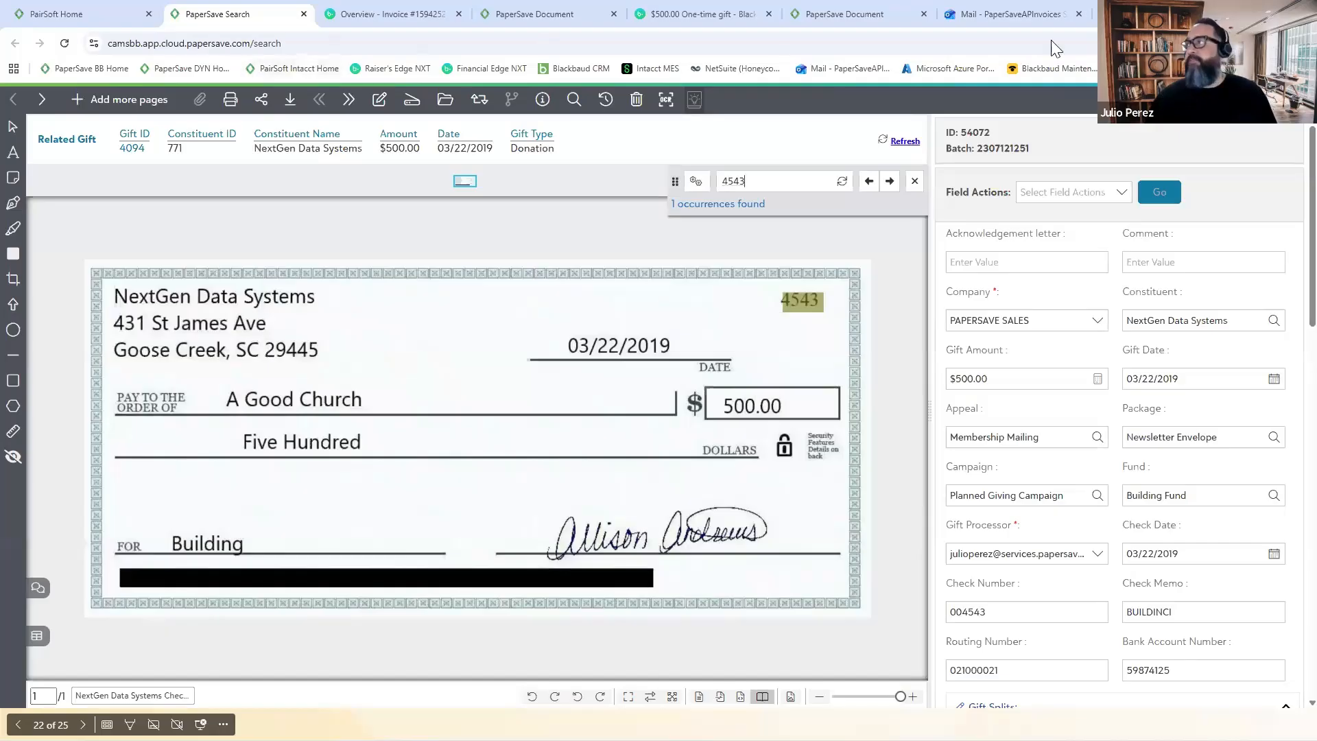
left_click(15, 44)
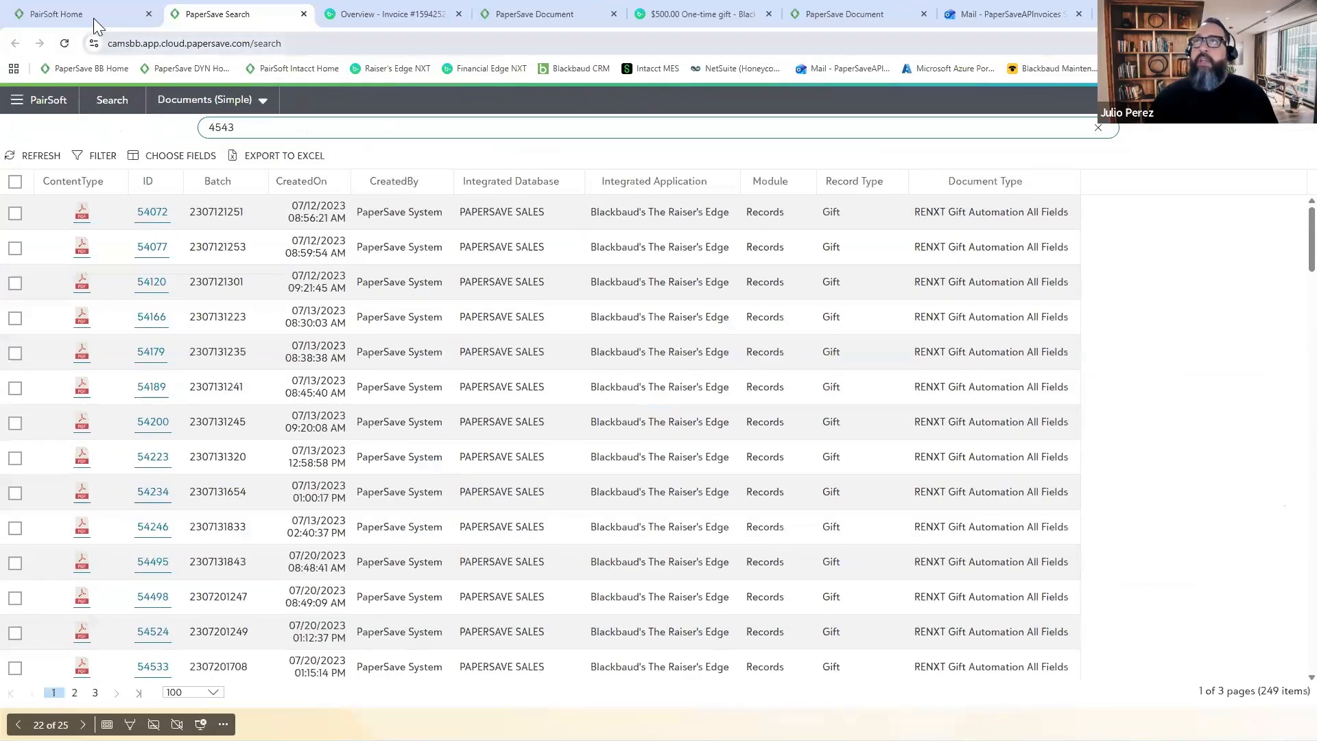
Step: Switch to the advanced document search and target FENXT Invoice Automation Swift All Fields under The Financial Edge's Accounts Payable invoices
left_click(205, 100)
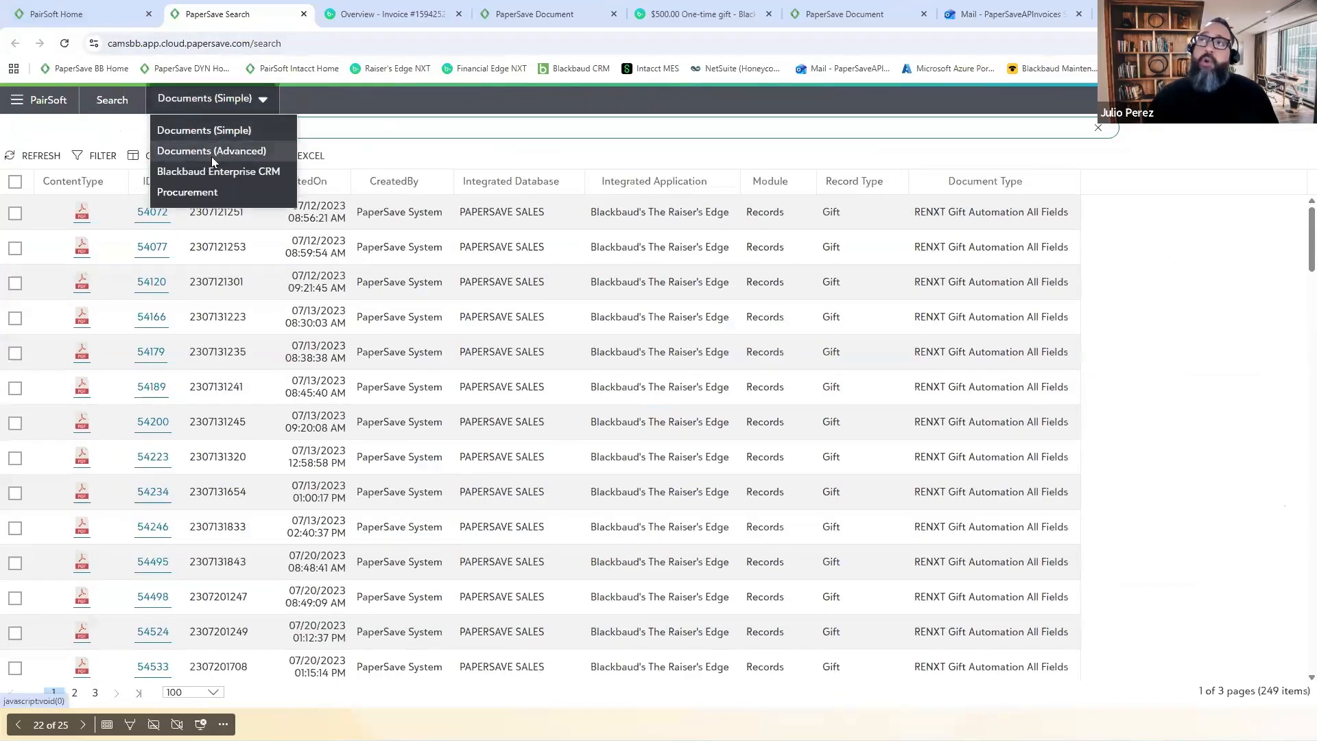
left_click(212, 158)
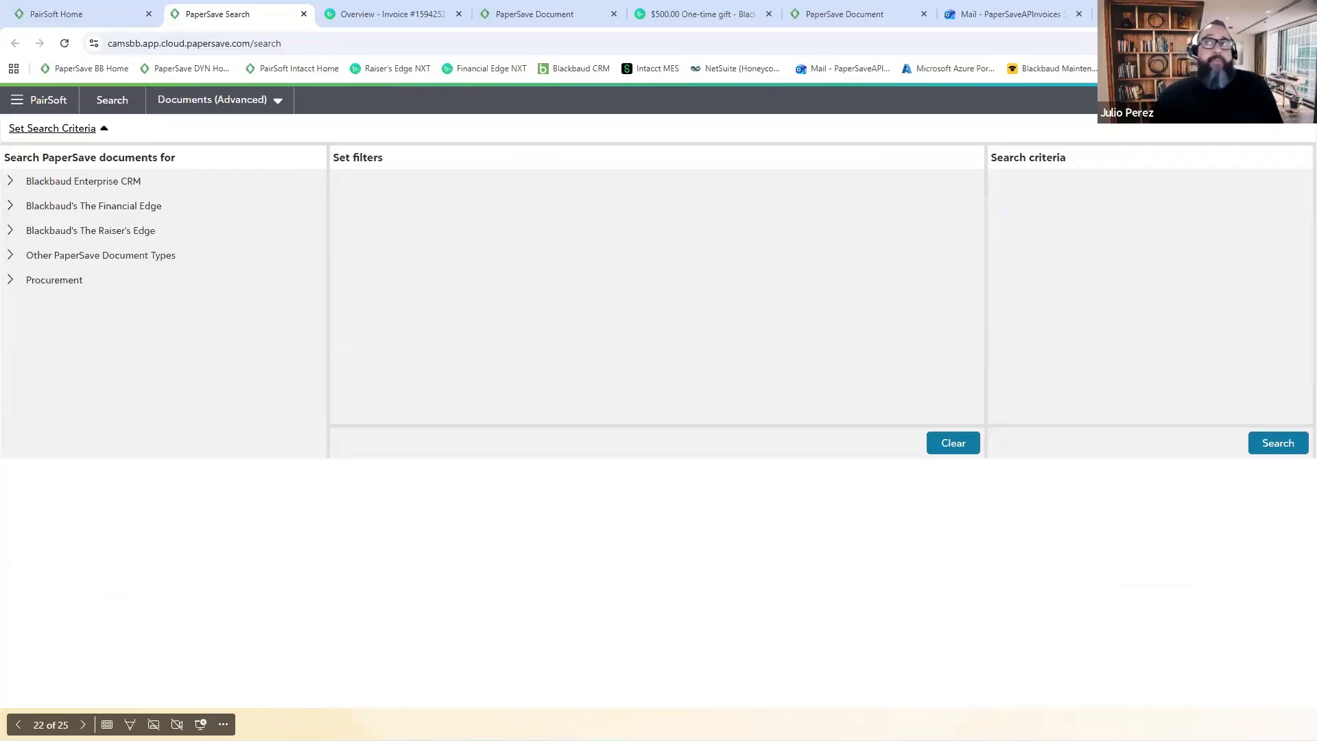
left_click(853, 14)
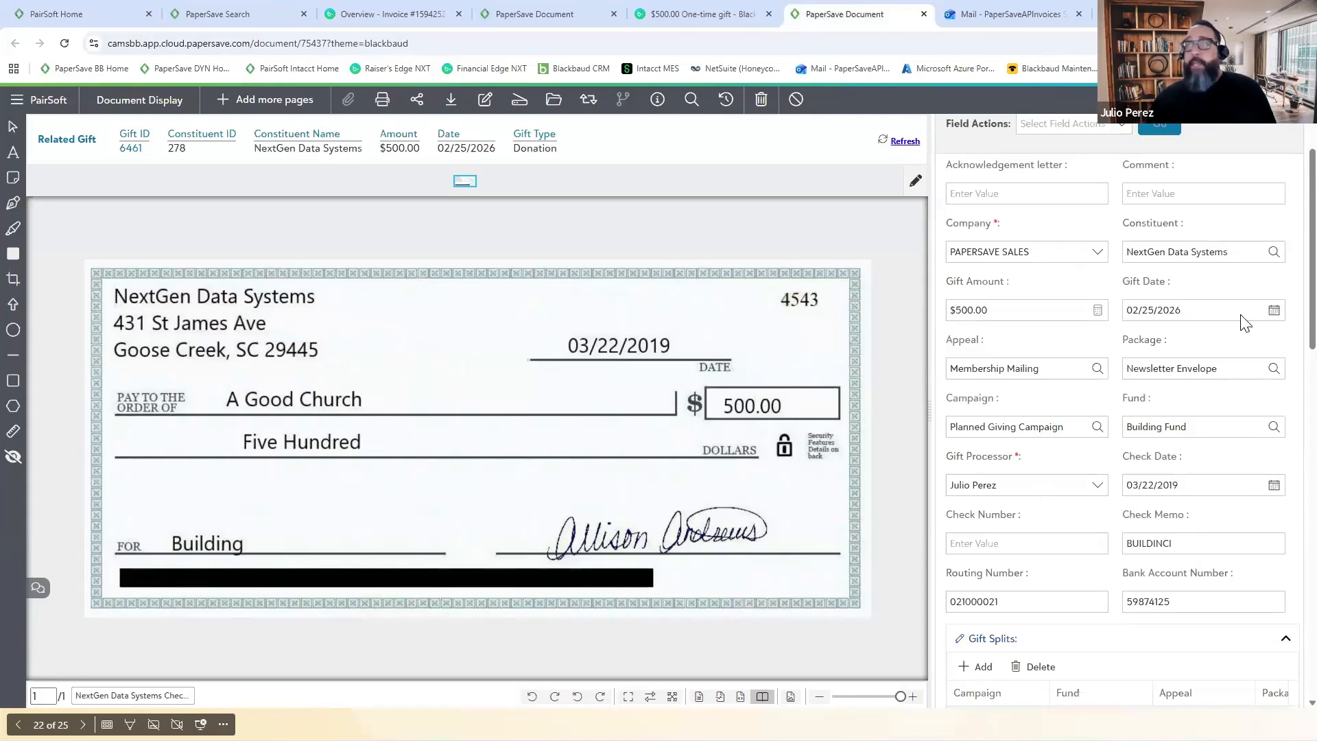
left_click(220, 20)
left_click(11, 205)
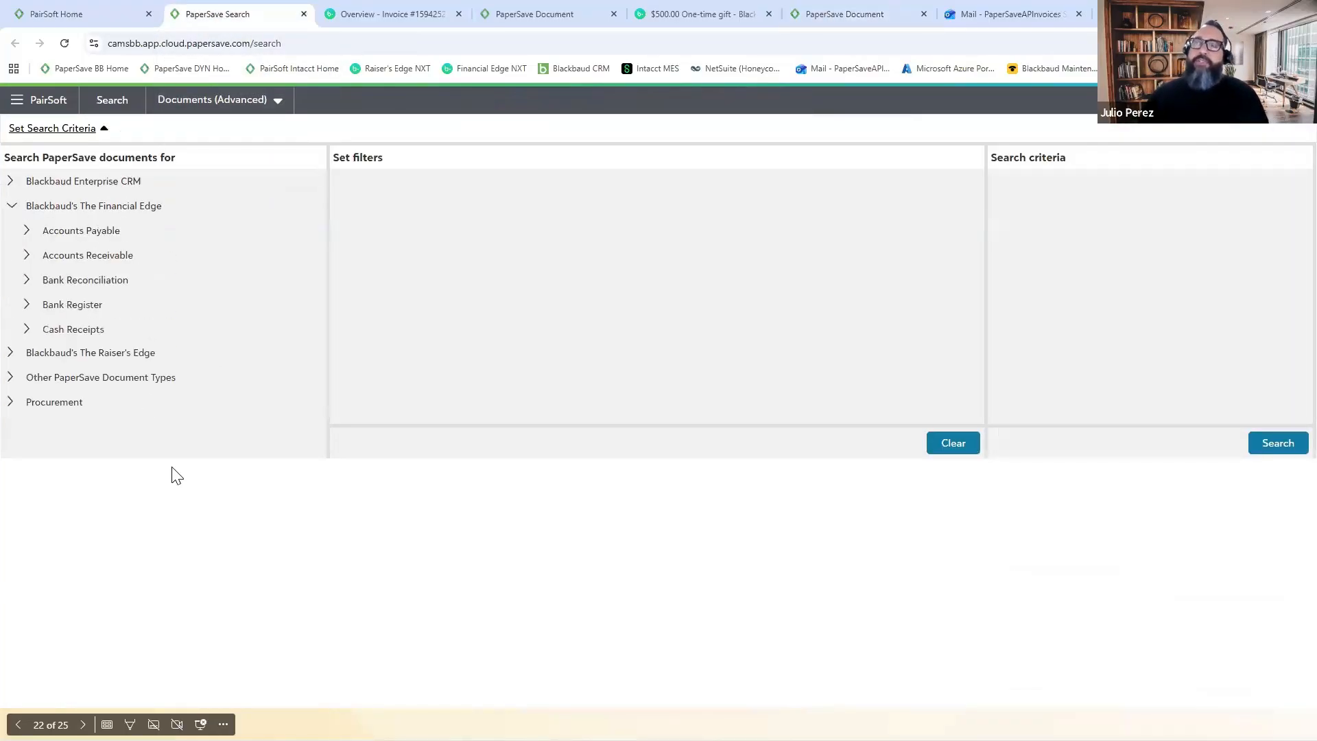
left_click(27, 230)
left_click(43, 280)
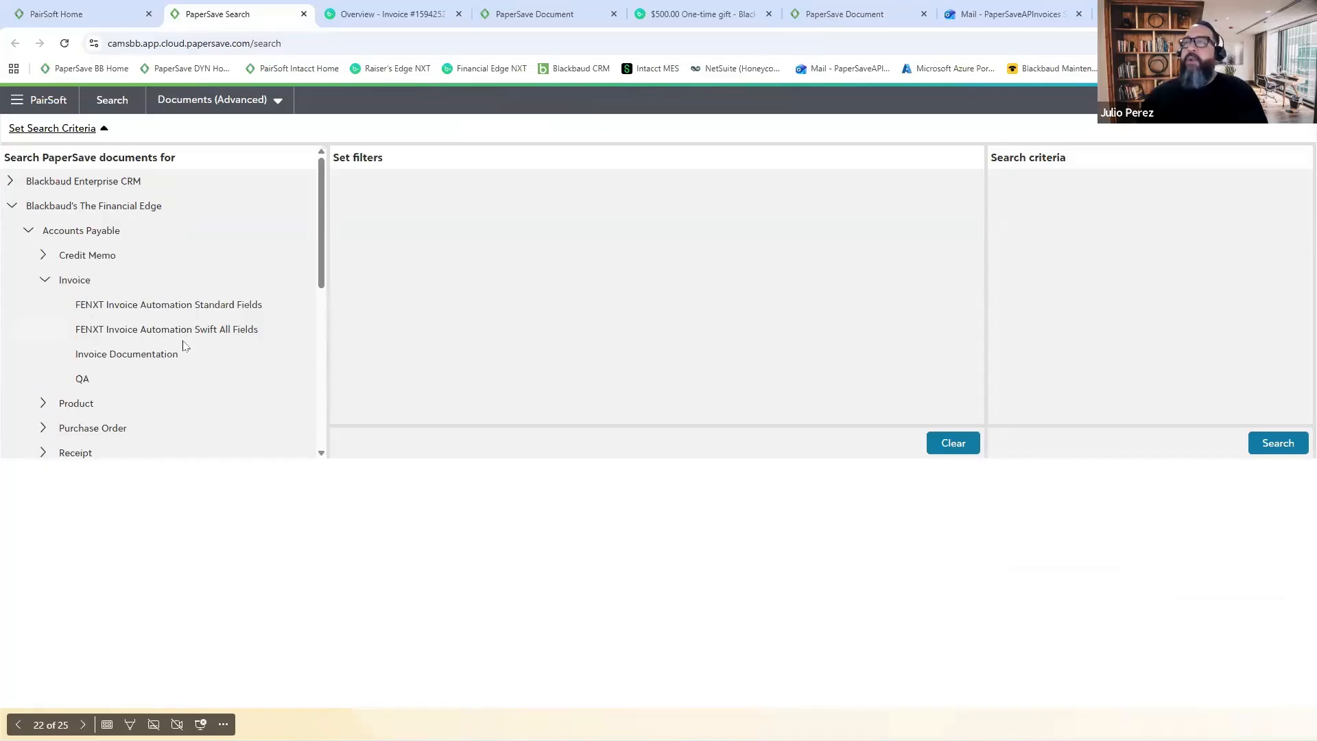
left_click(248, 339)
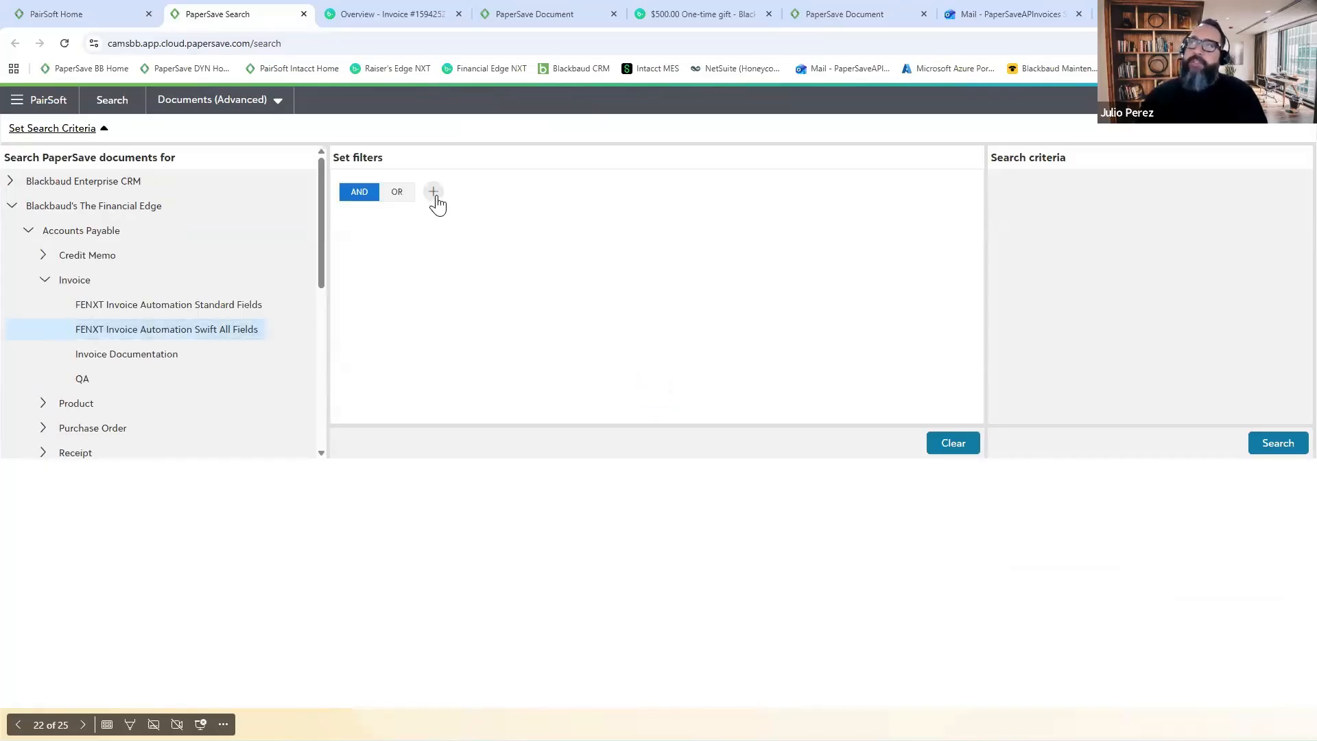
Step: Add a filter condition for Invoice Date less than 2/25/2026
left_click(433, 199)
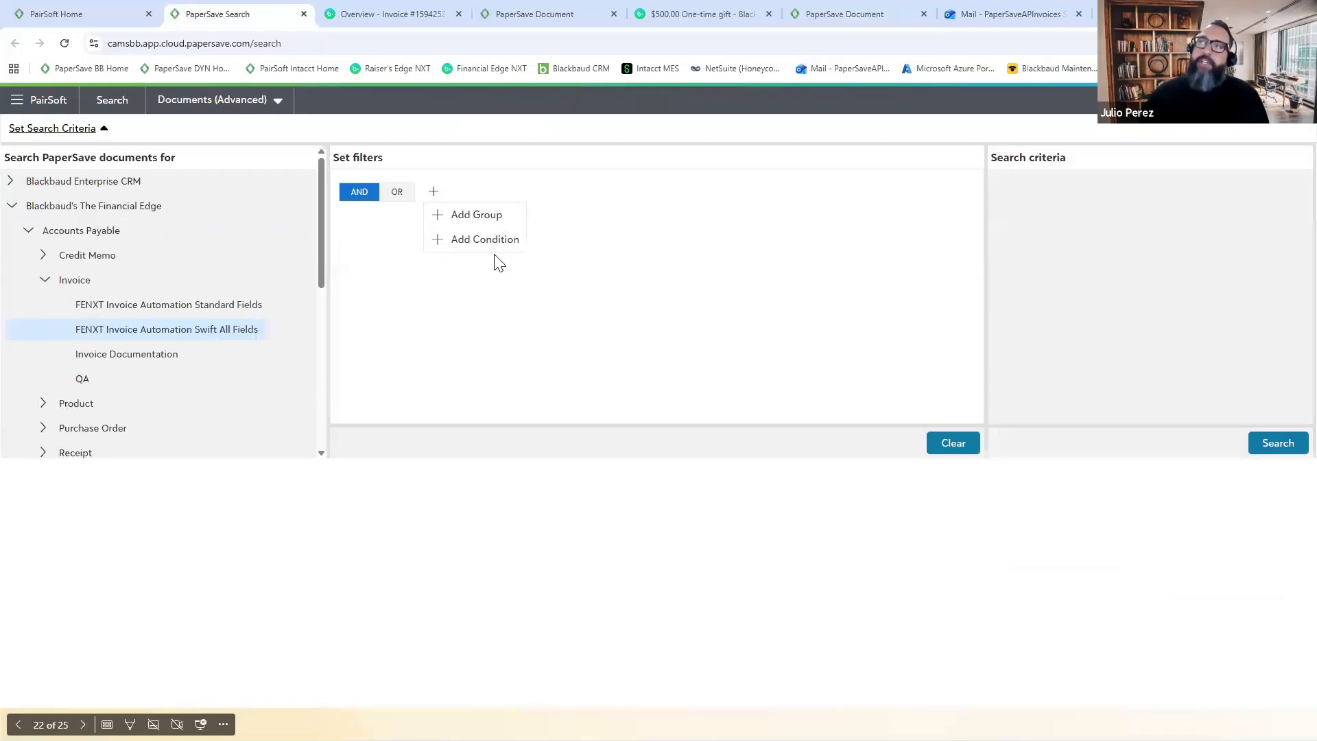
left_click(479, 240)
left_click(461, 236)
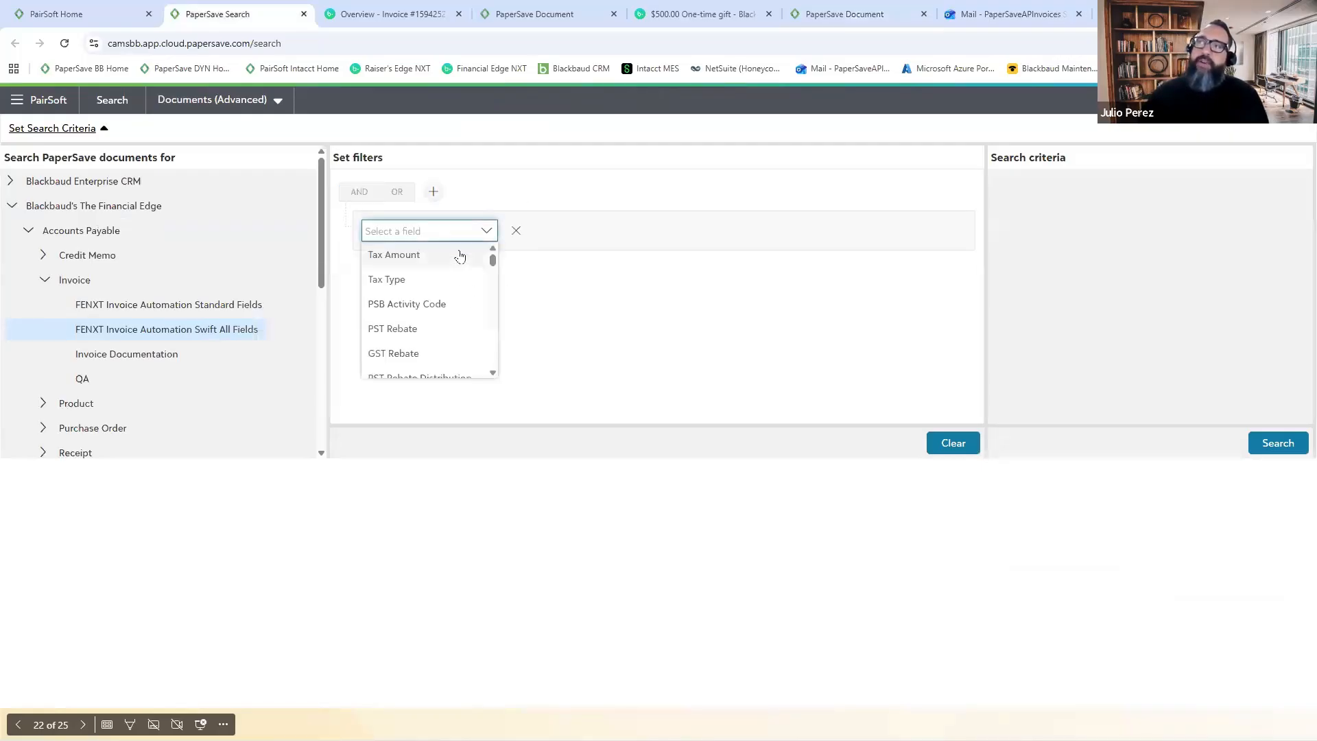
scroll(443, 323, "down", 1)
scroll(443, 322, "down", 3)
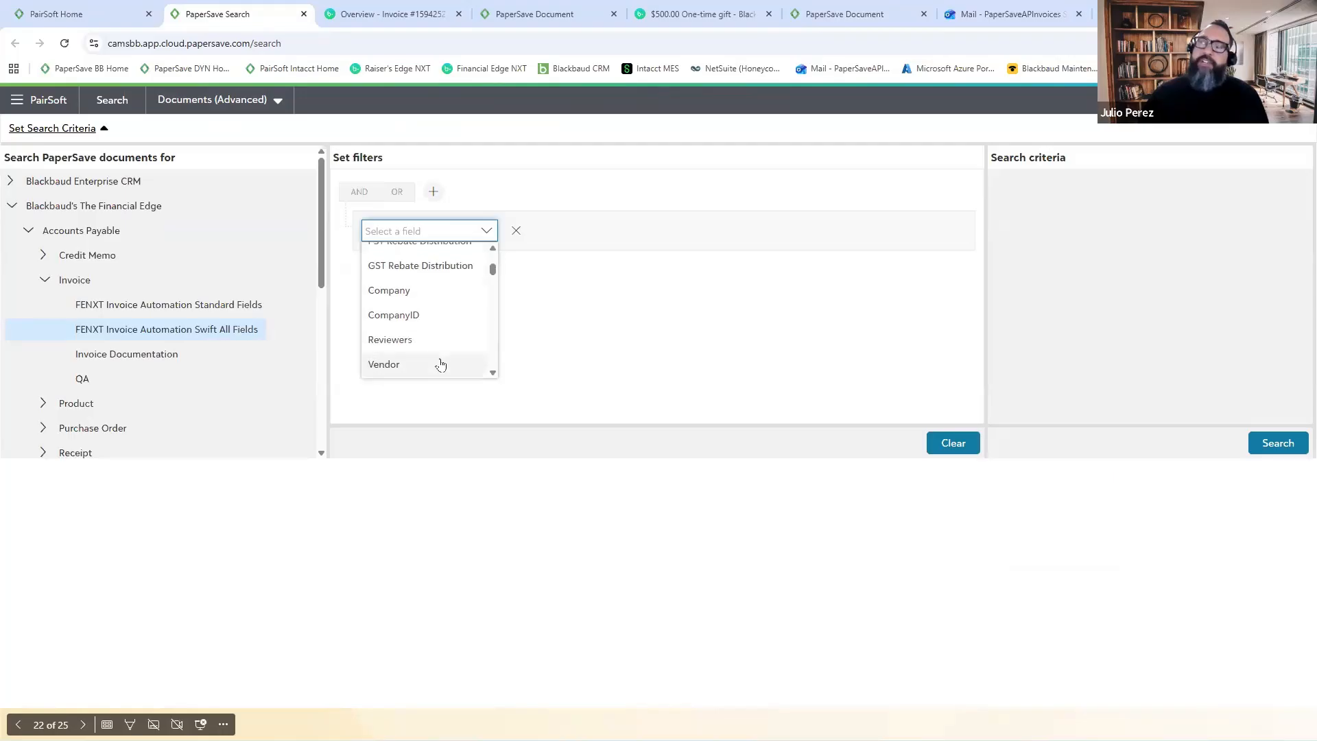
scroll(444, 370, "down", 1)
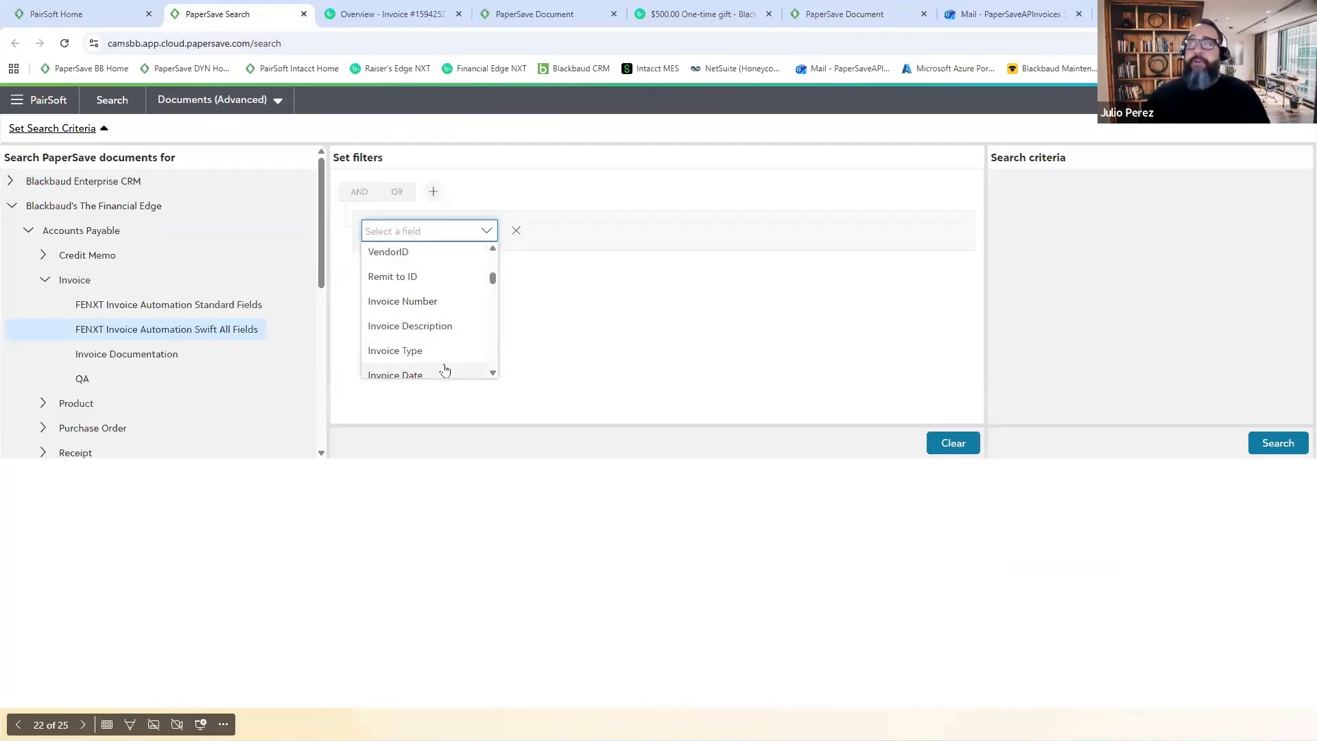
scroll(445, 370, "down", 1)
left_click(412, 306)
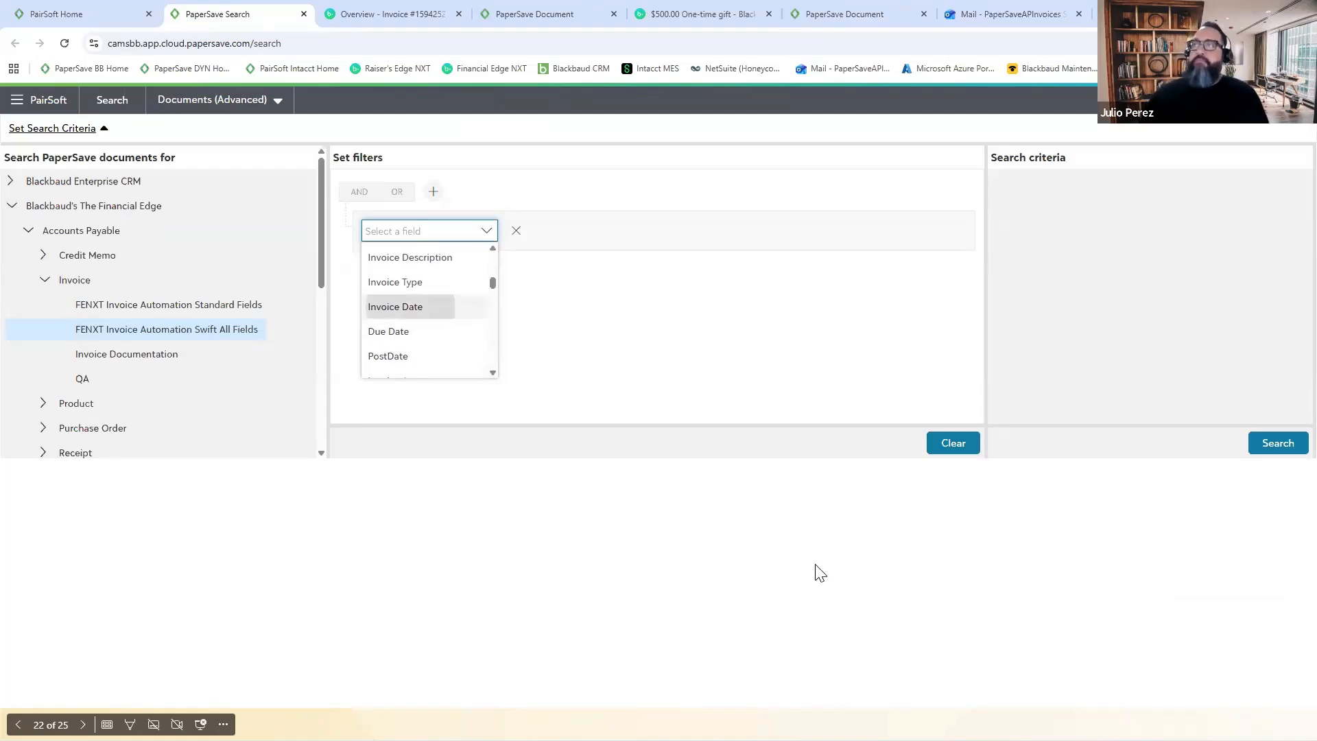
left_click(559, 239)
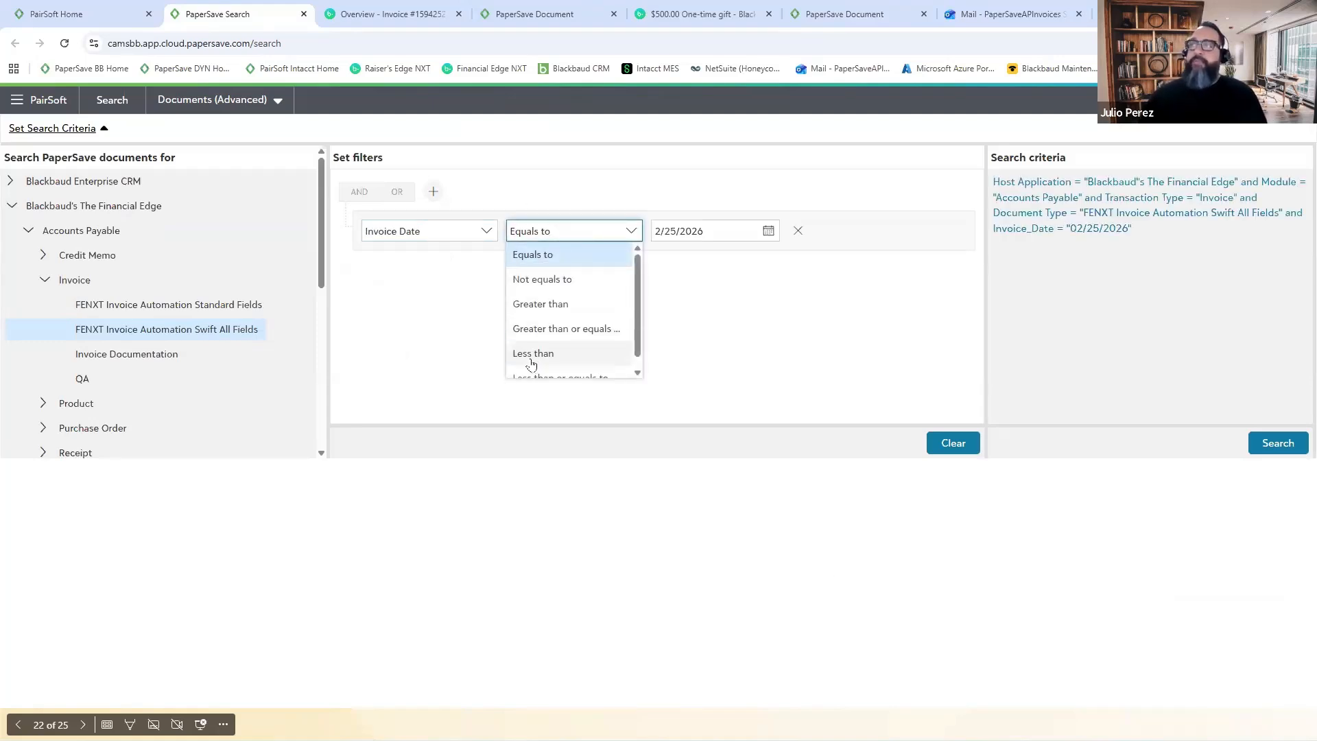
left_click(557, 354)
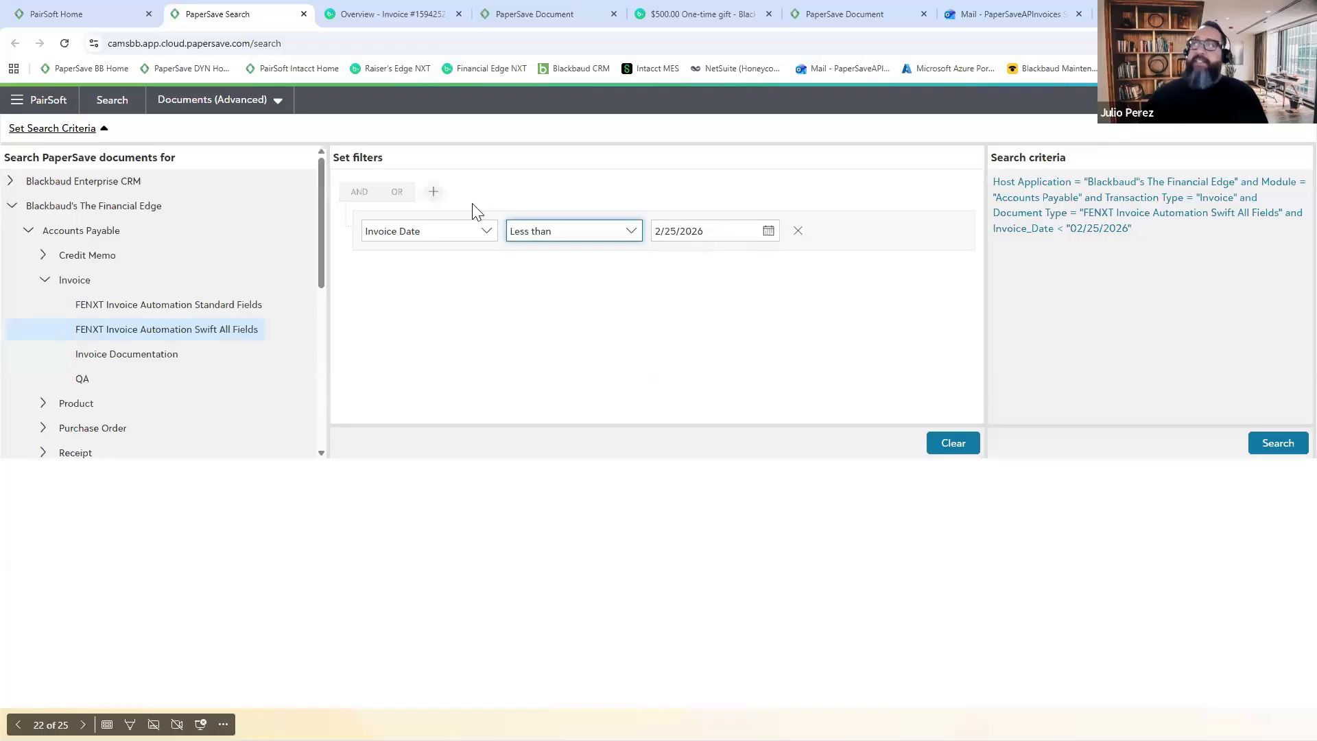
Step: Add a second filter condition for Invoice Date greater than 12/25/2025
left_click(433, 191)
left_click(457, 238)
left_click(428, 274)
scroll(432, 382, "down", 6)
scroll(435, 385, "down", 3)
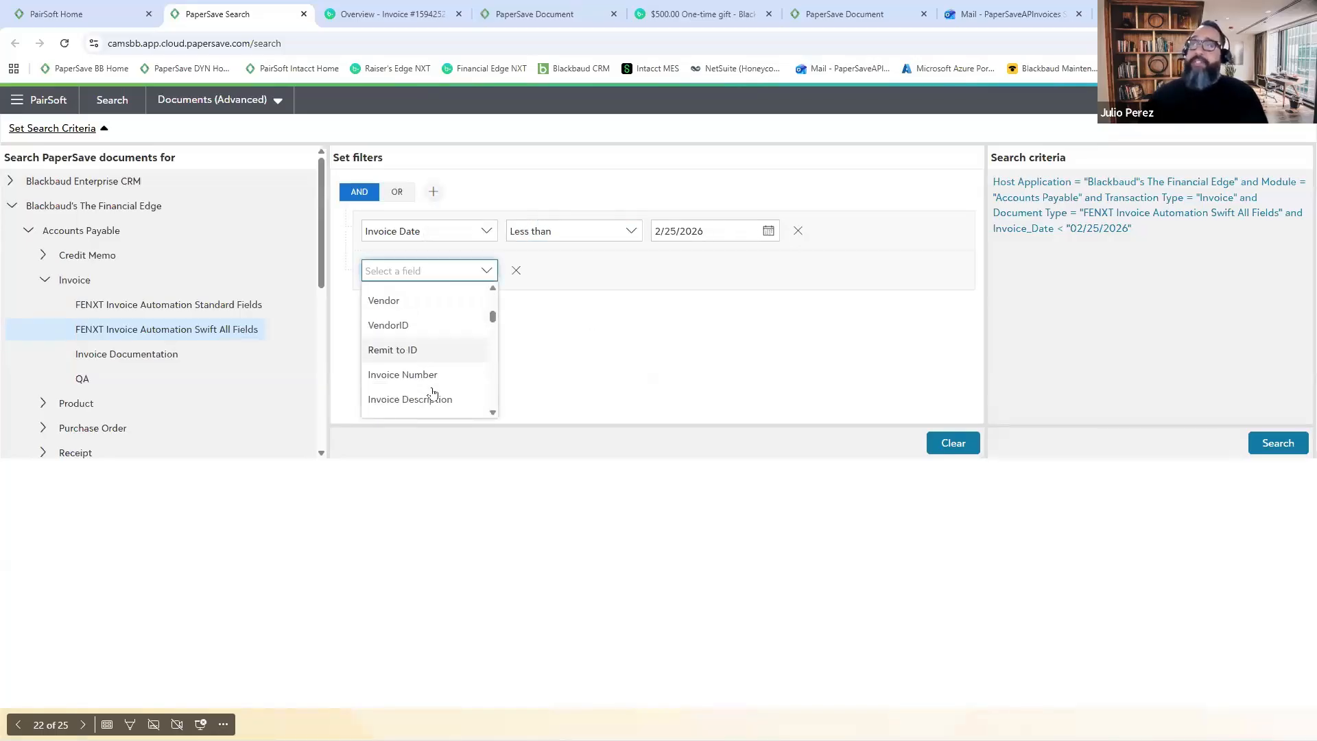
left_click(411, 416)
left_click(549, 272)
left_click(621, 343)
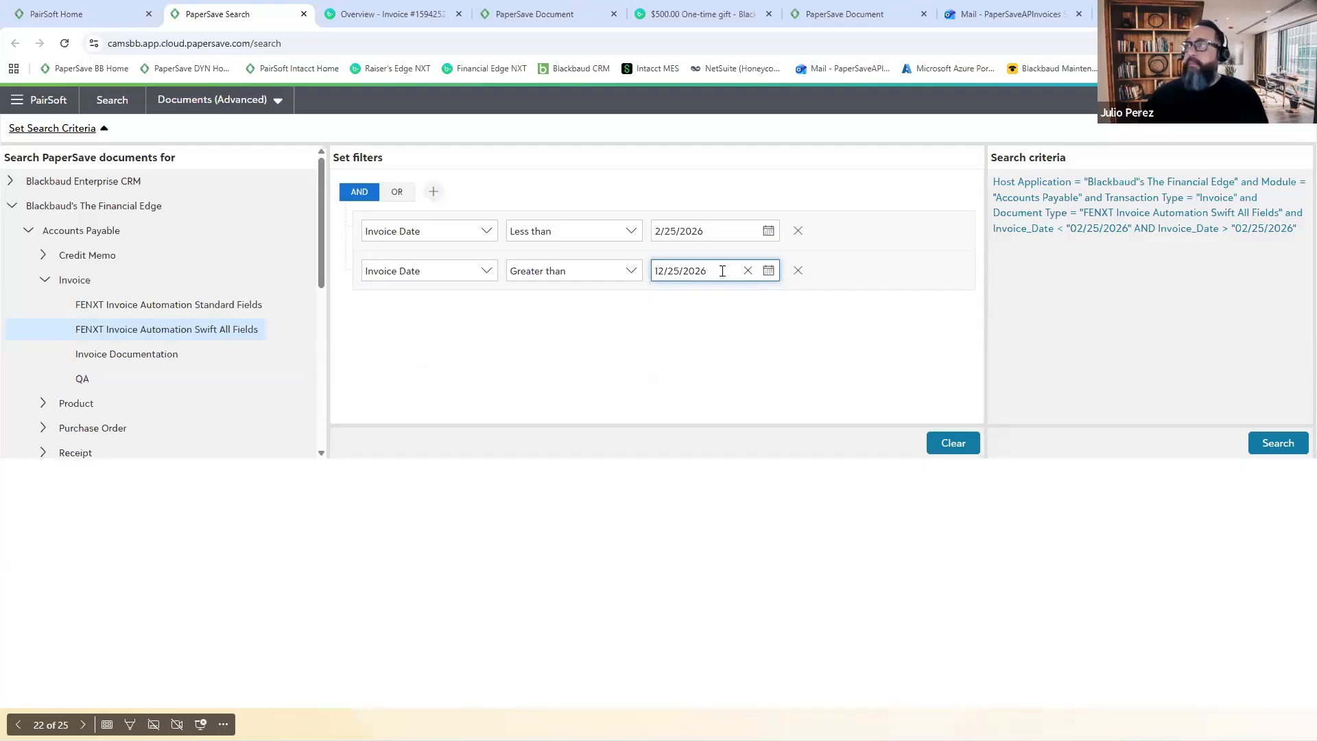
left_click(594, 301)
Step: Add a third filter condition for Invoice Amount greater than $300.00
left_click(433, 191)
left_click(474, 238)
left_click(461, 310)
scroll(467, 412, "down", 6)
scroll(467, 425, "down", 3)
scroll(461, 428, "down", 3)
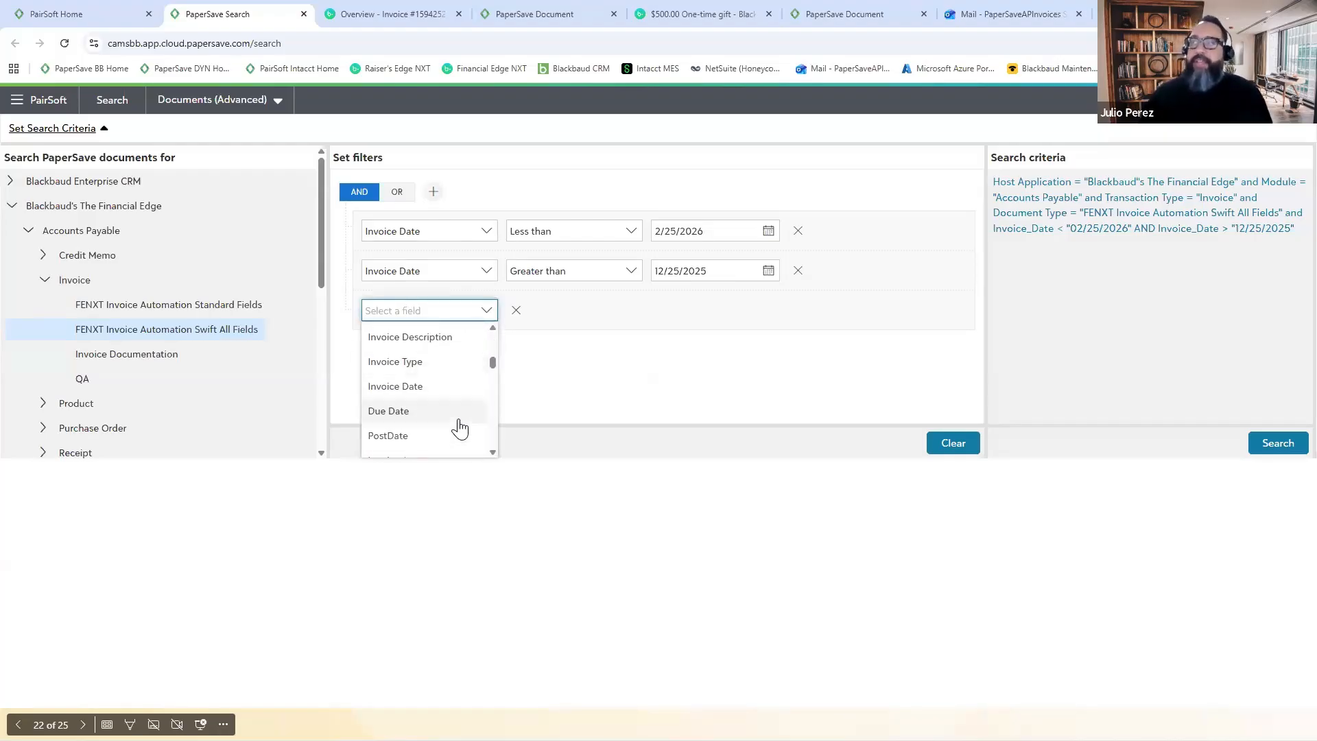
scroll(458, 428, "up", 3)
scroll(449, 426, "down", 6)
scroll(452, 425, "down", 3)
scroll(418, 392, "up", 3)
left_click(434, 396)
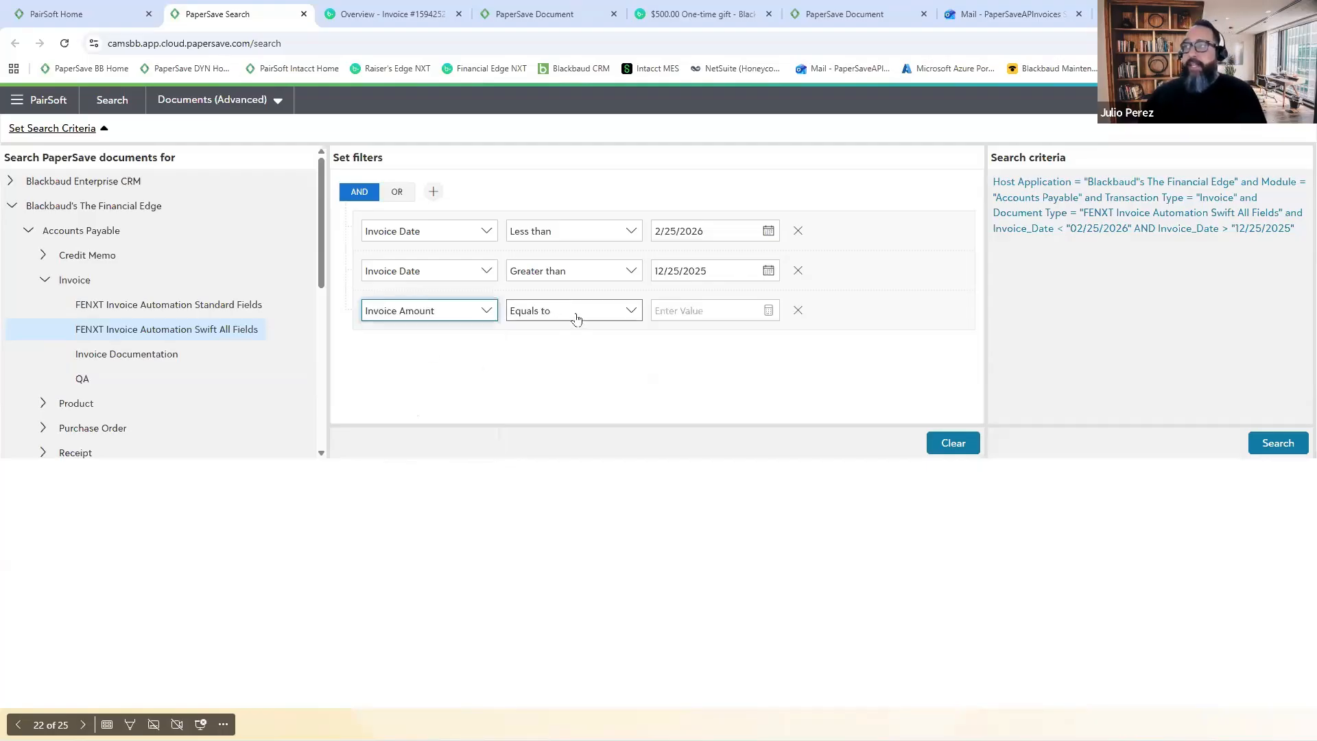
left_click(576, 315)
left_click(528, 380)
left_click(674, 315)
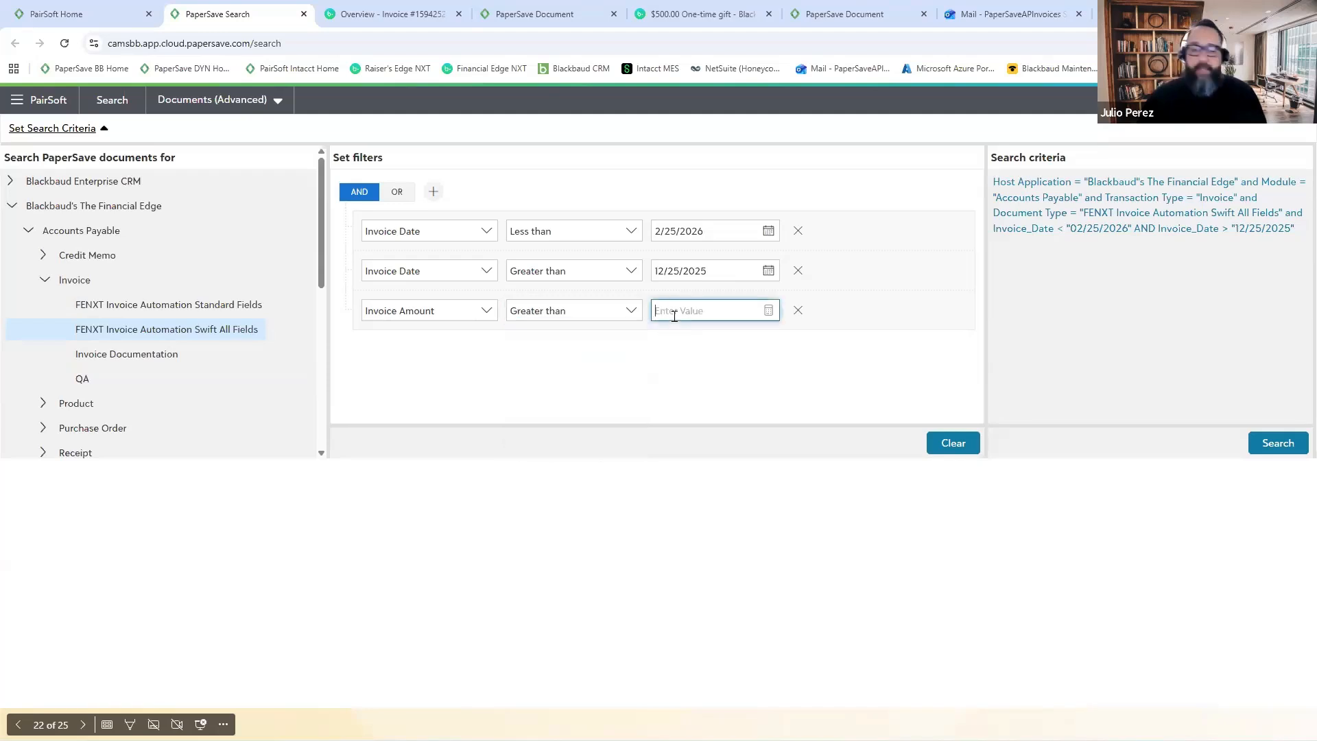
type("300")
key("Tab")
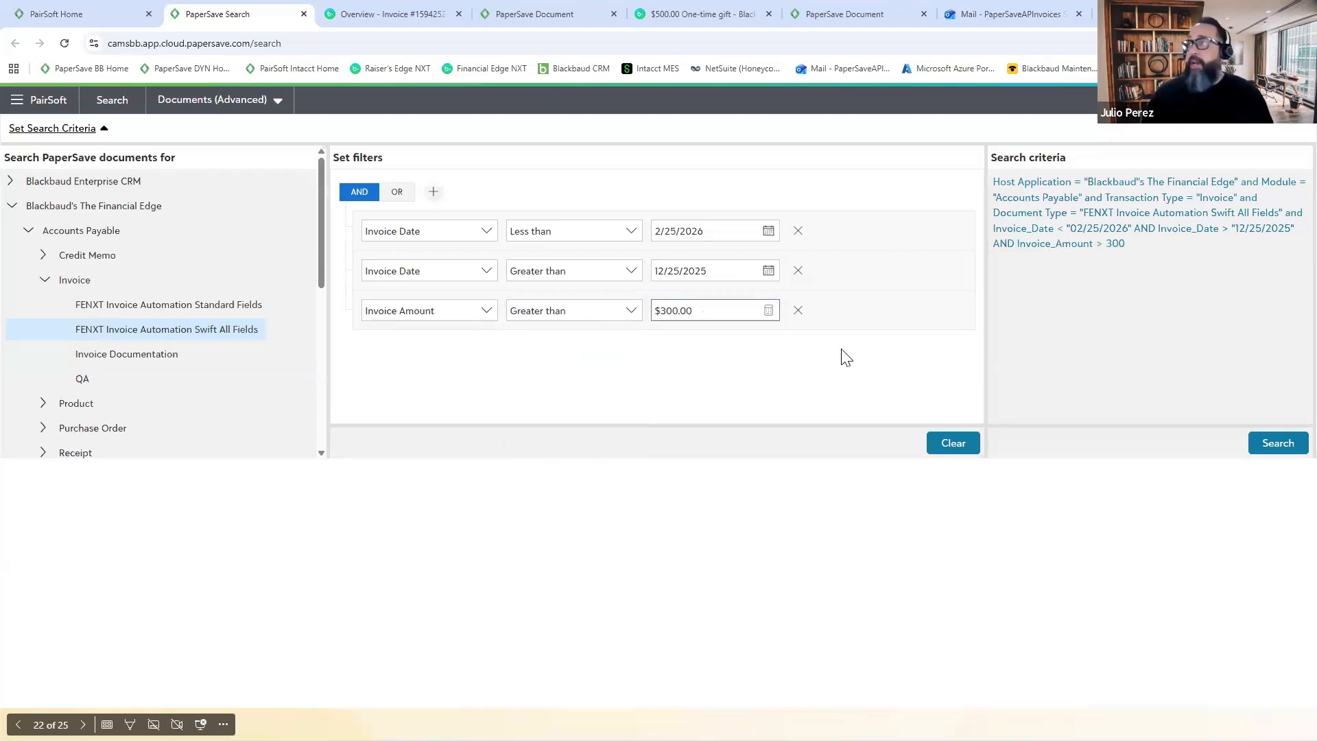
Step: Run the advanced search, select all resulting invoices, and look through their sharing options and the search criteria
left_click(1276, 445)
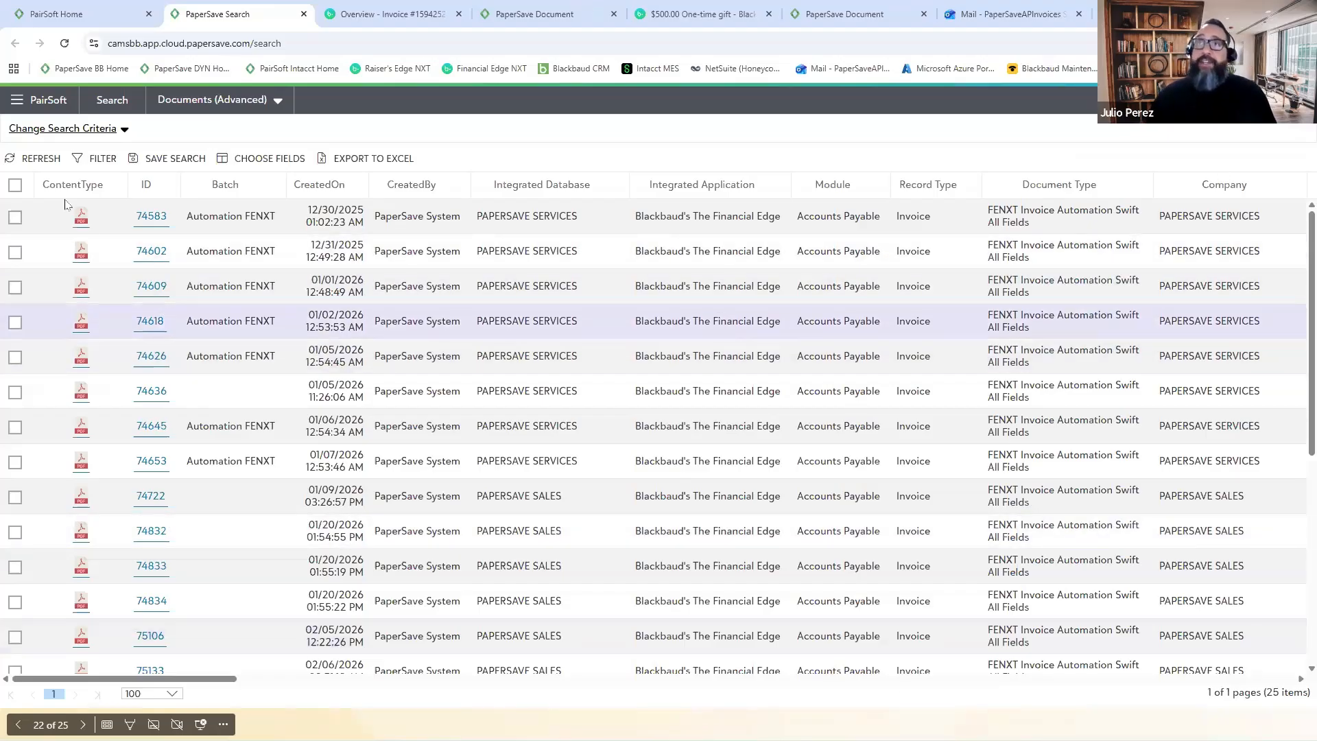
left_click(15, 185)
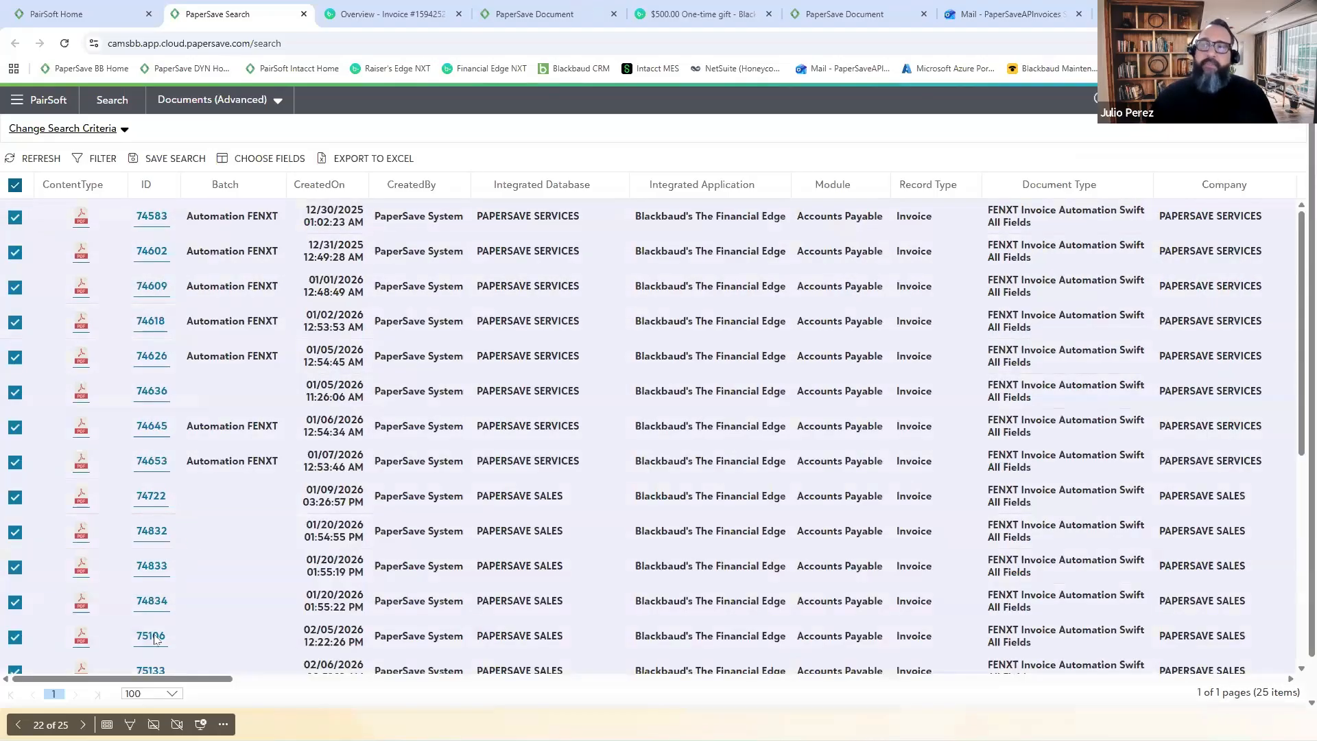
left_click(101, 690)
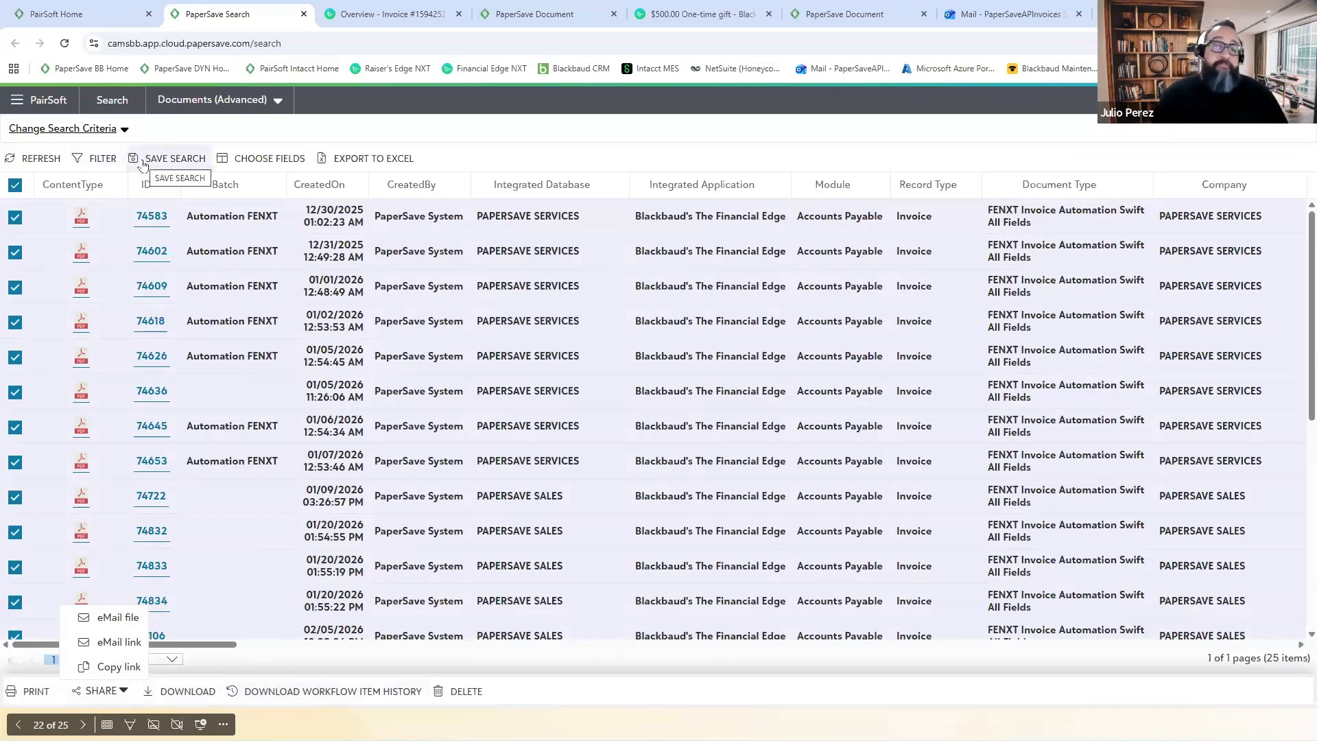
left_click(103, 129)
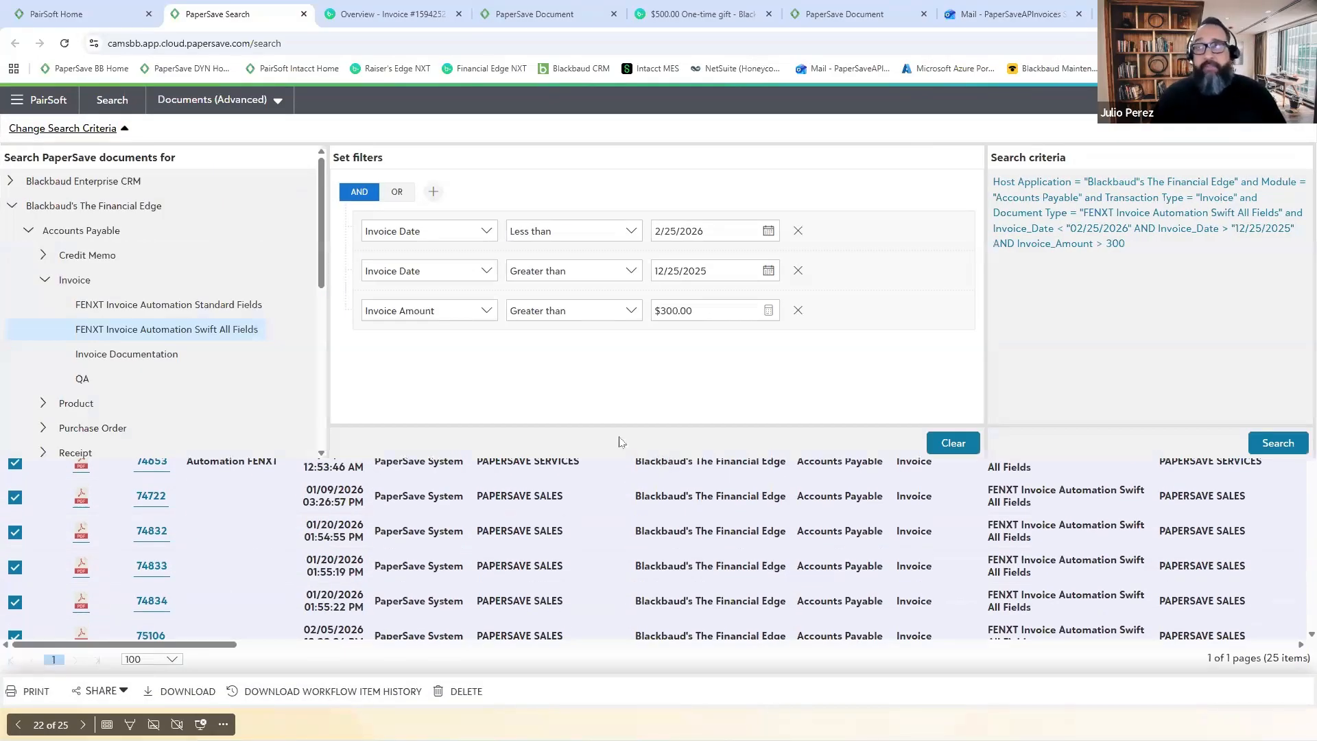
left_click(96, 129)
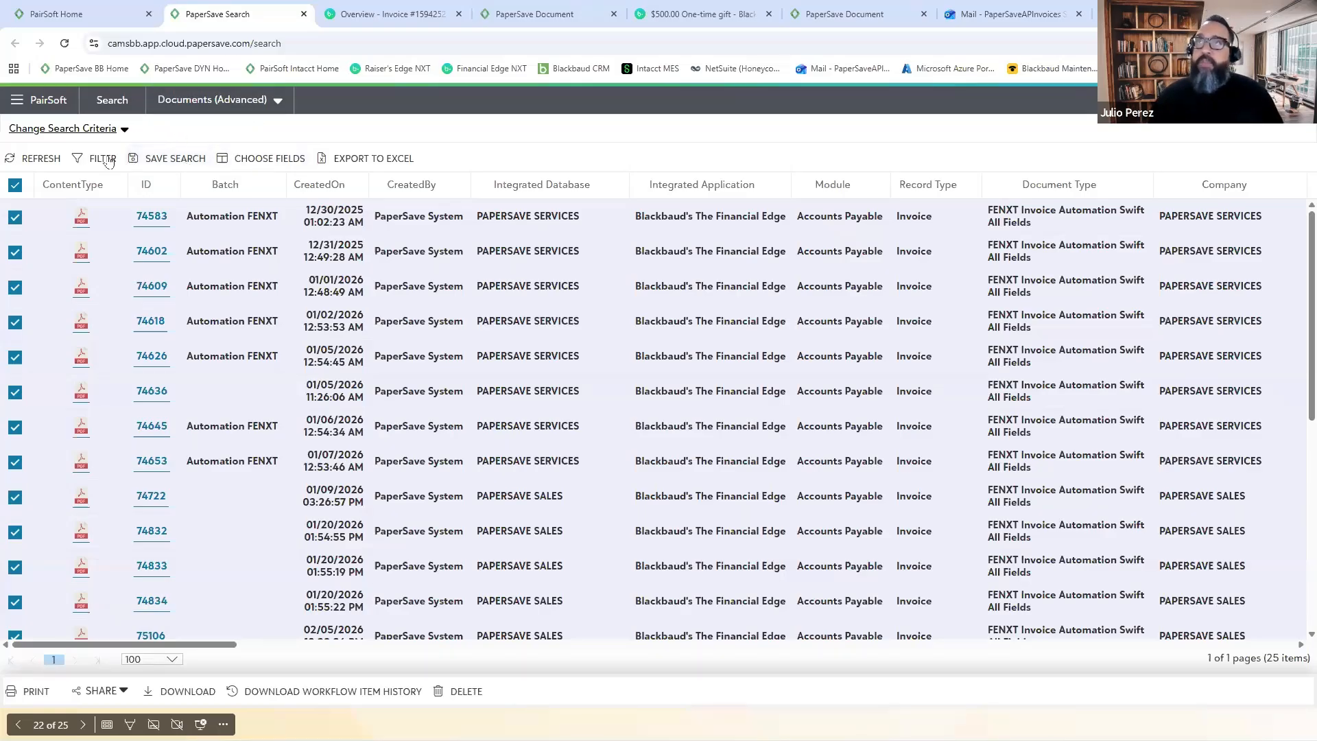
Step: Start a new advanced document search for the RENXT Gift Automation All Fields type under Blackbaud's The Raiser's Edge gifts
left_click(218, 101)
left_click(251, 153)
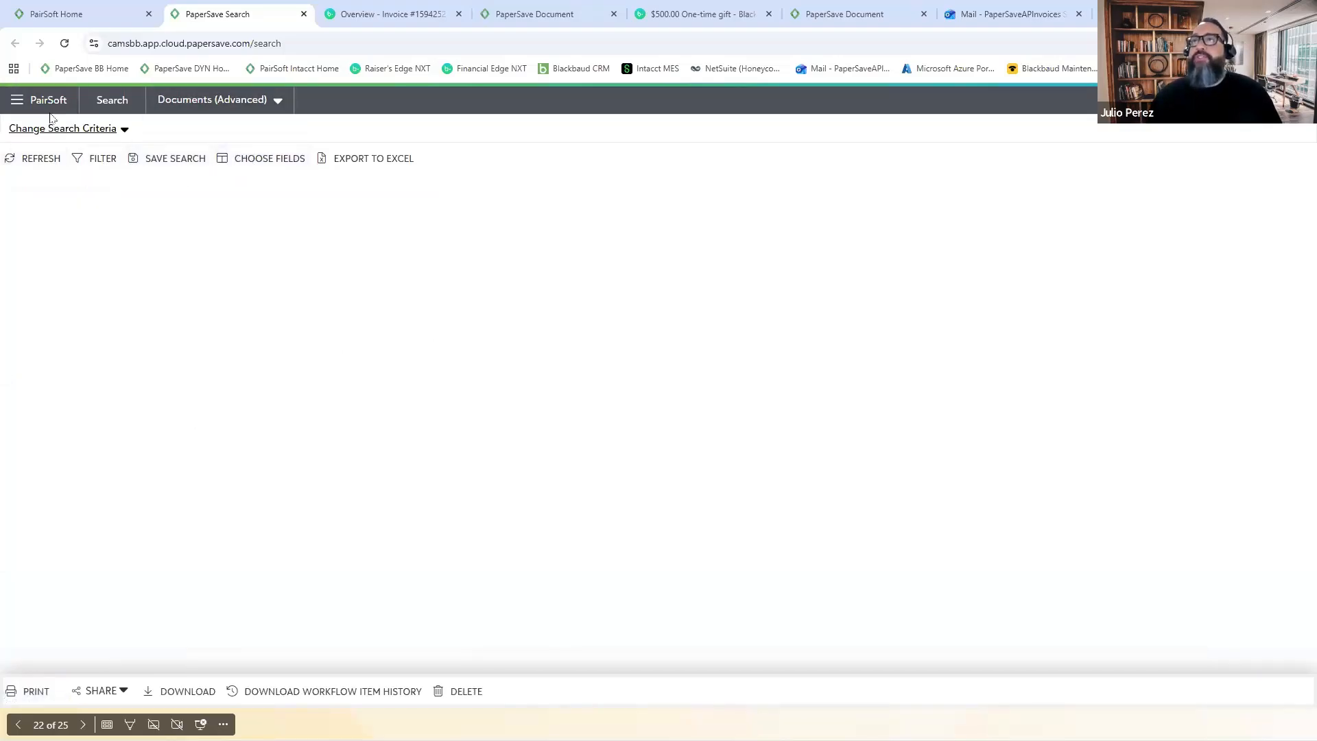
left_click(243, 108)
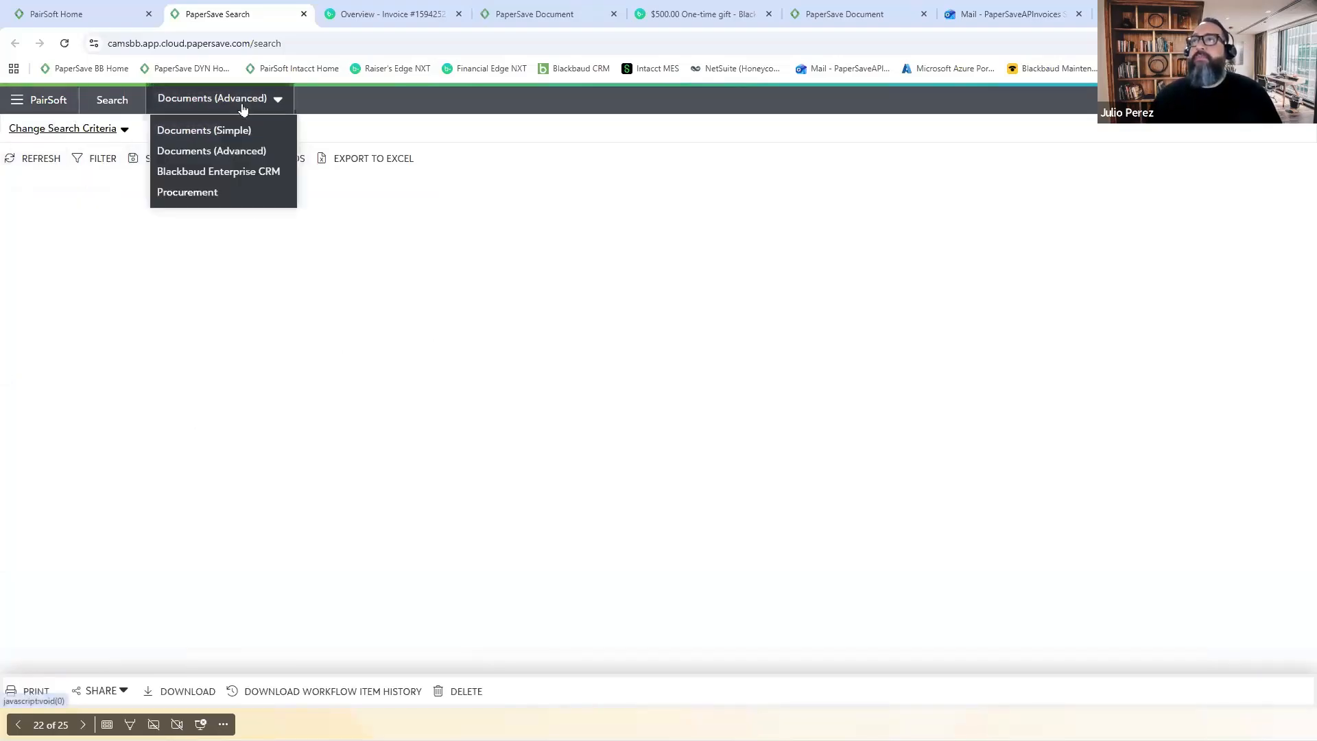
left_click(107, 133)
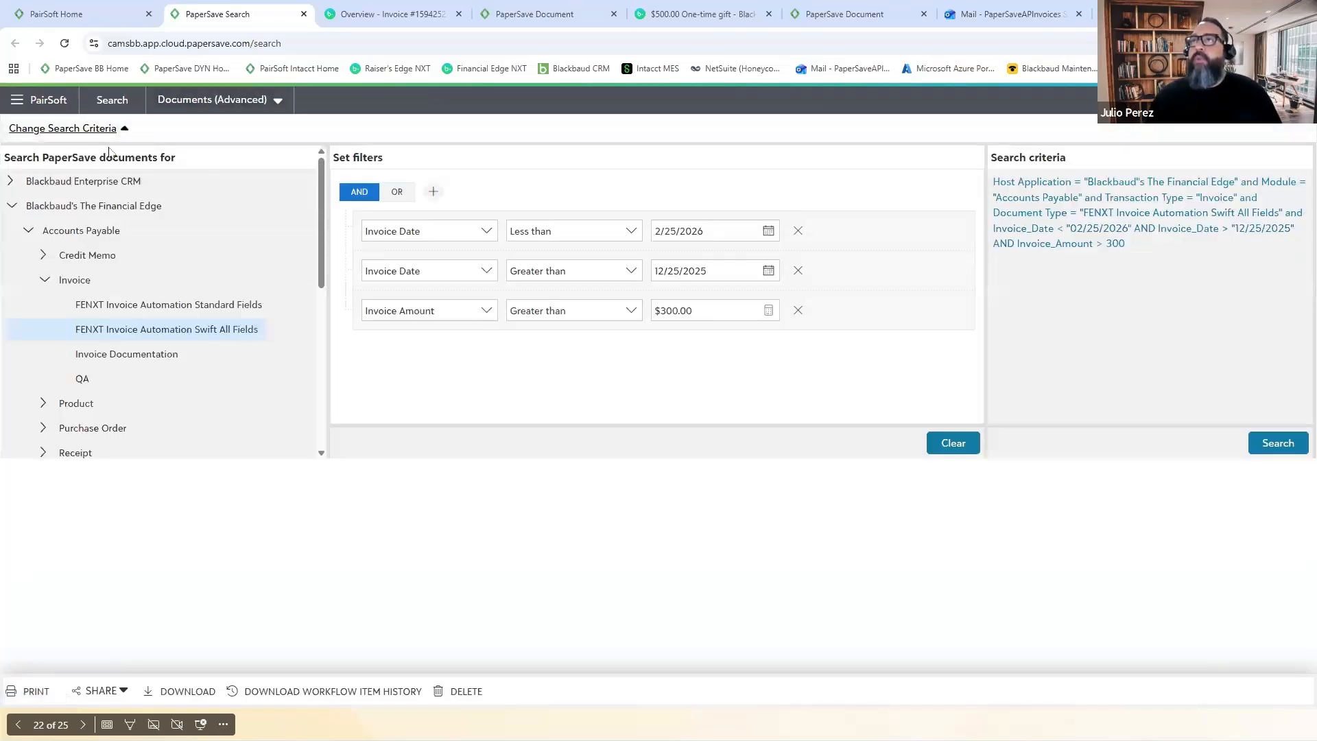
left_click(45, 279)
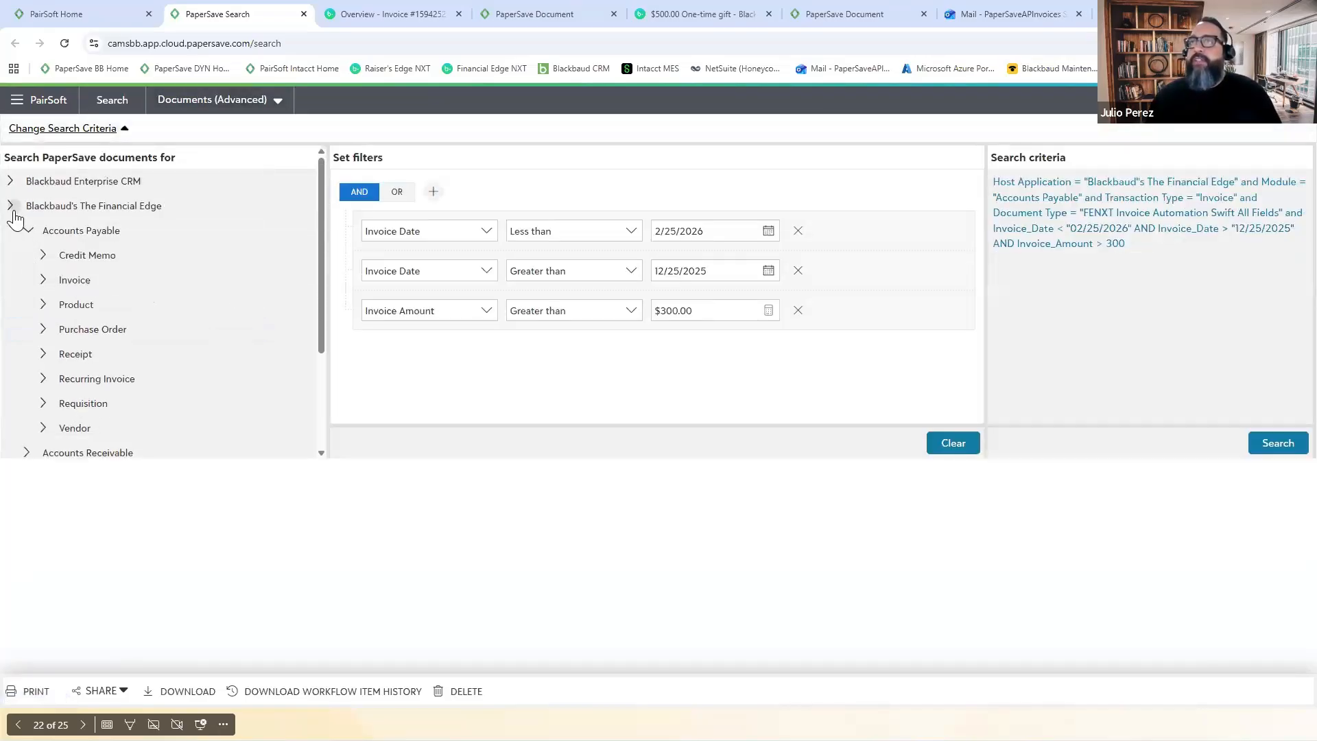
left_click(11, 207)
left_click(12, 231)
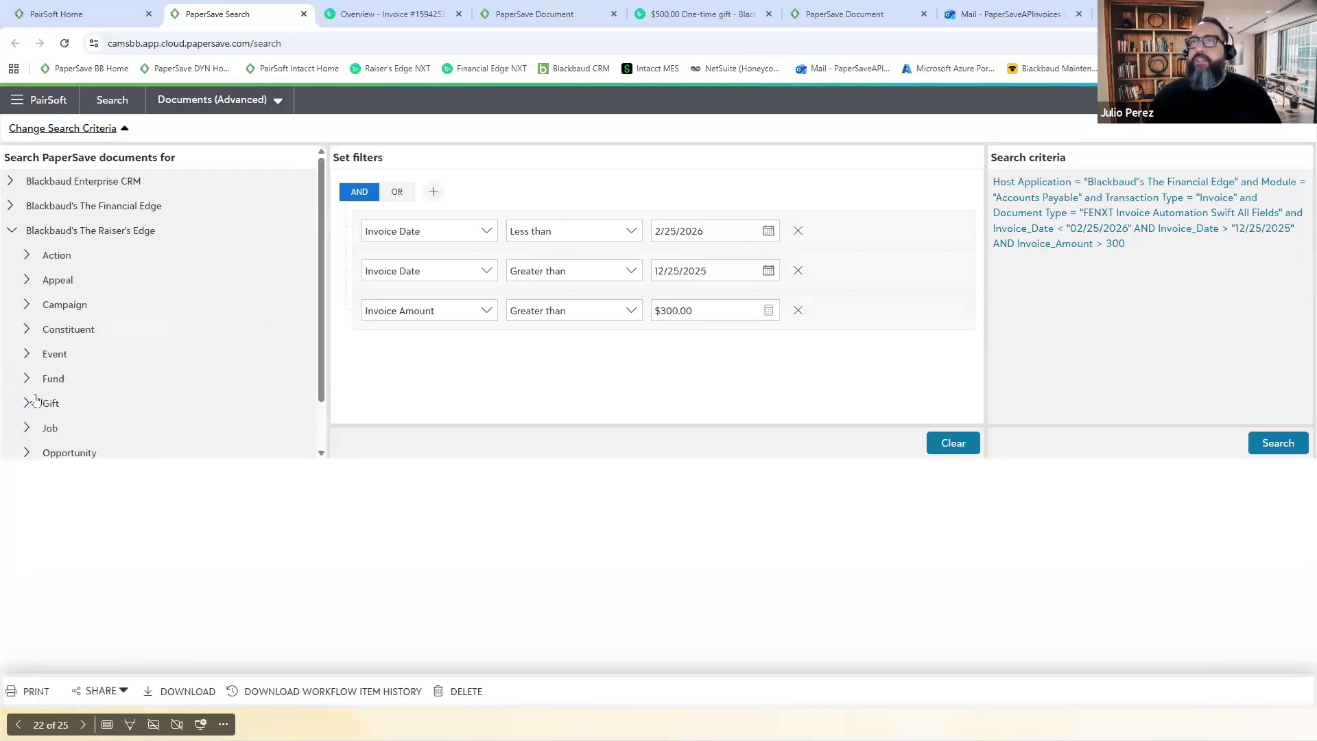
left_click(28, 401)
scroll(227, 402, "down", 1)
scroll(226, 402, "down", 1)
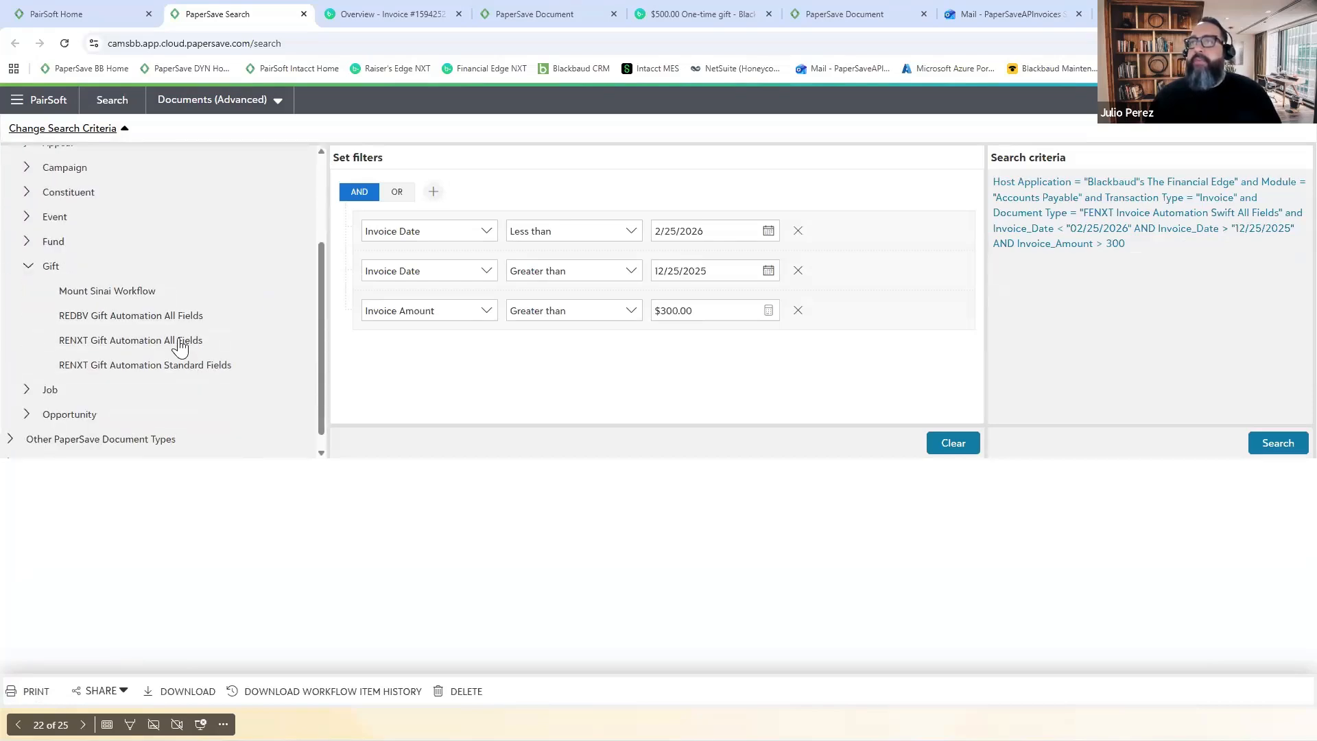
left_click(182, 341)
Step: Add a filter condition for Gift Date less than 2/25/2026
left_click(434, 192)
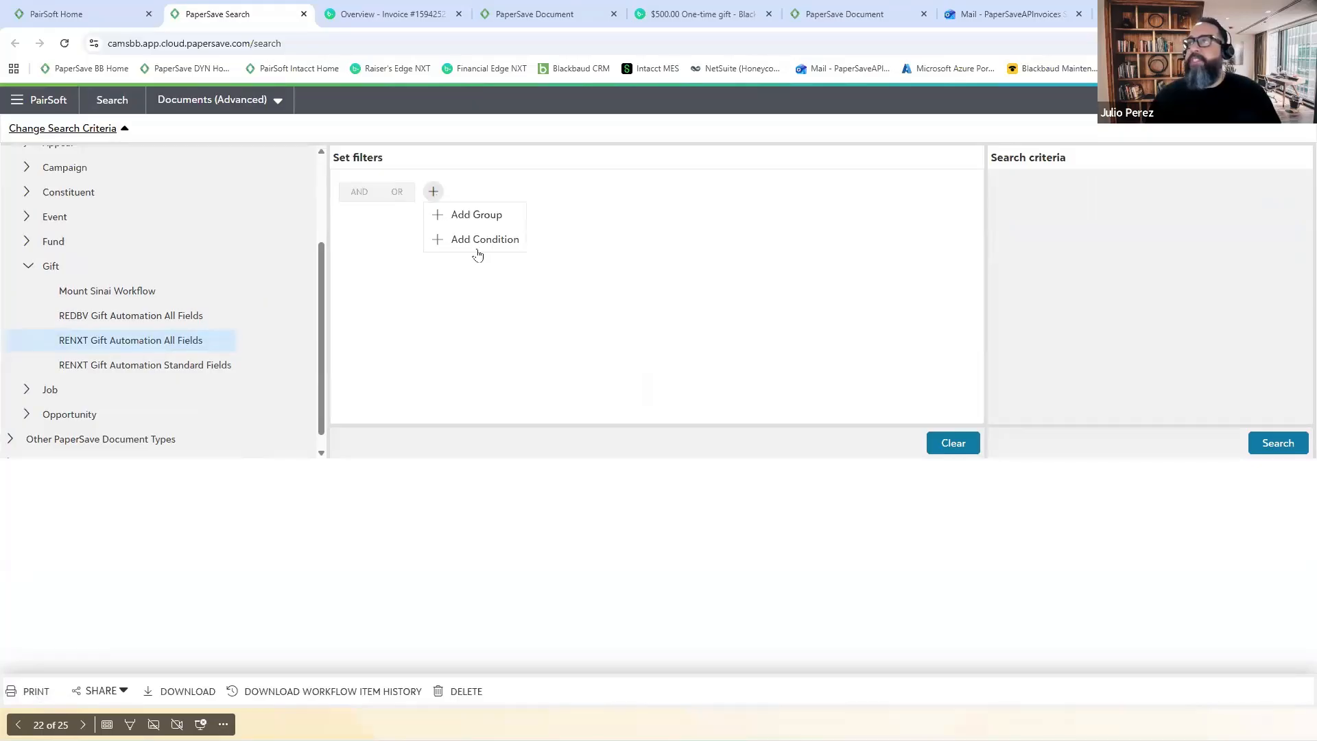
left_click(481, 240)
left_click(484, 232)
scroll(446, 350, "down", 1)
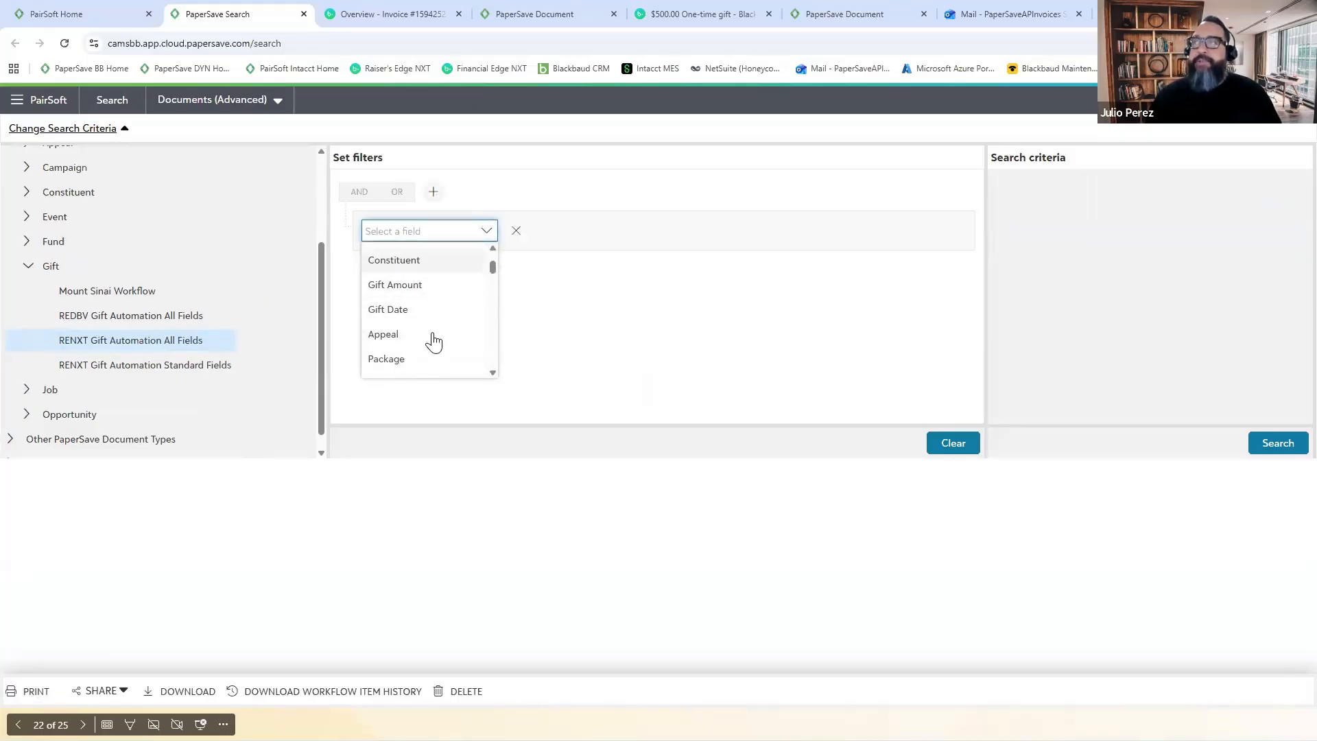
left_click(426, 309)
left_click(583, 231)
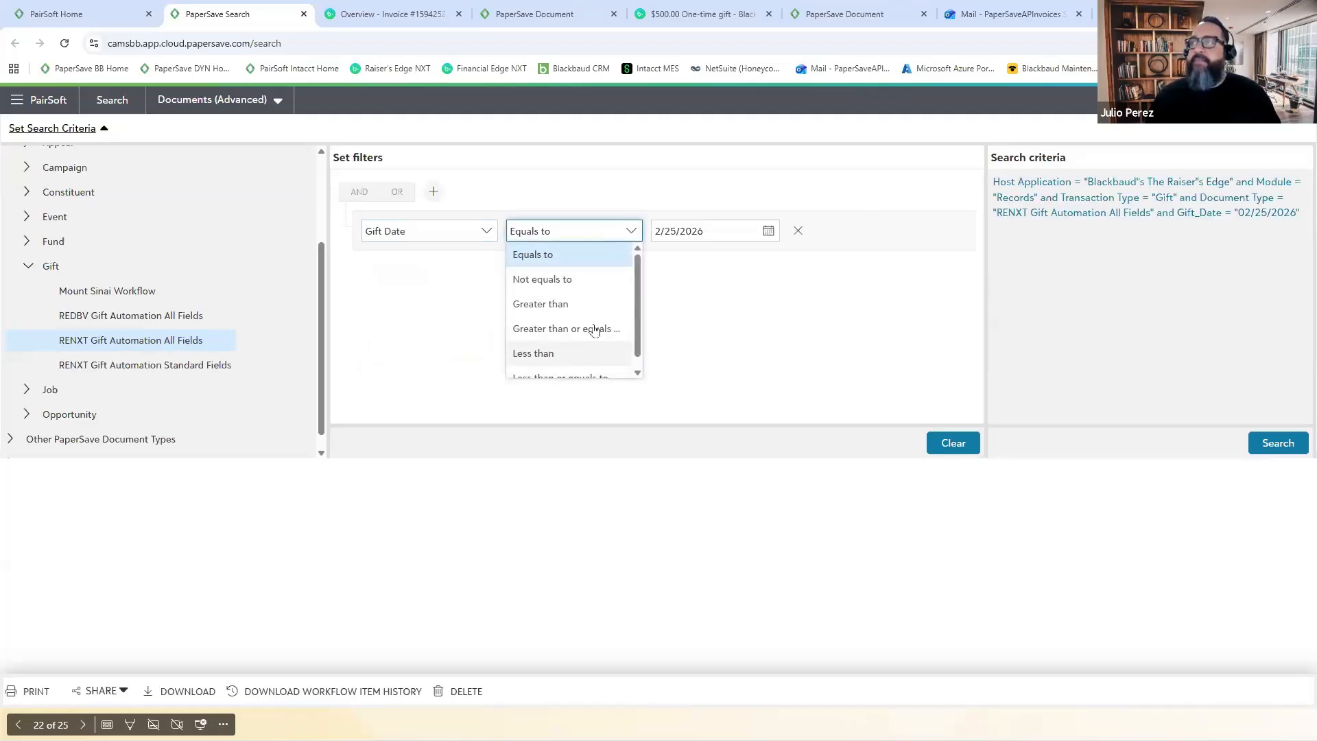
left_click(569, 349)
Step: Add a second filter condition for Gift Date greater than 12/25/2025
left_click(432, 194)
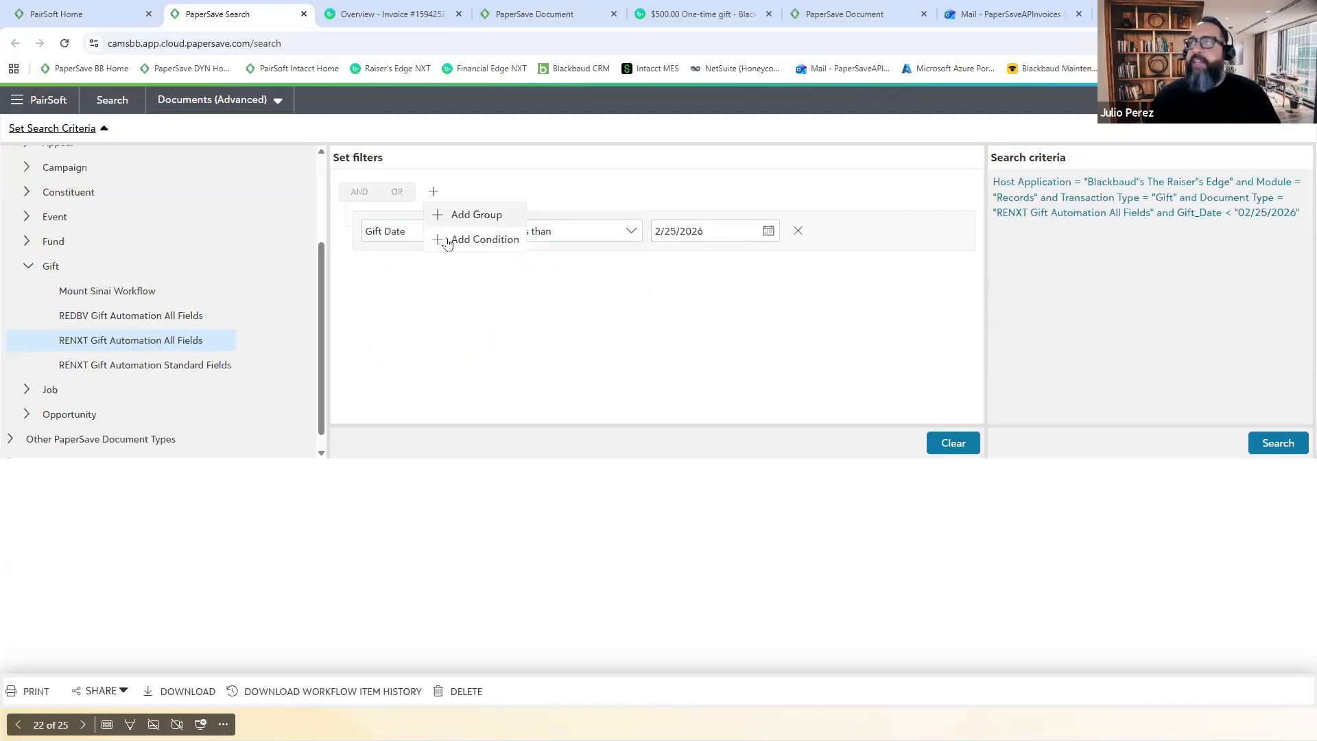
left_click(474, 238)
left_click(446, 274)
scroll(434, 388, "down", 1)
left_click(411, 348)
left_click(547, 278)
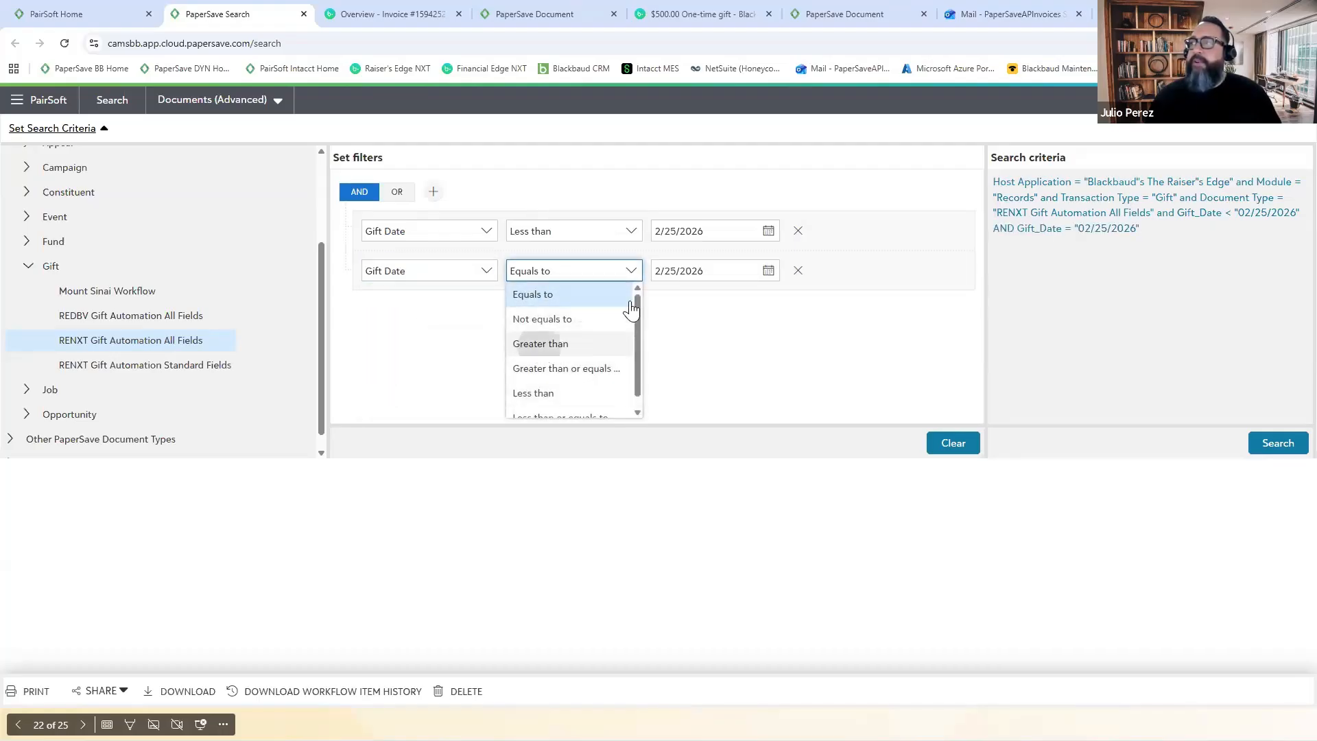
left_click(546, 343)
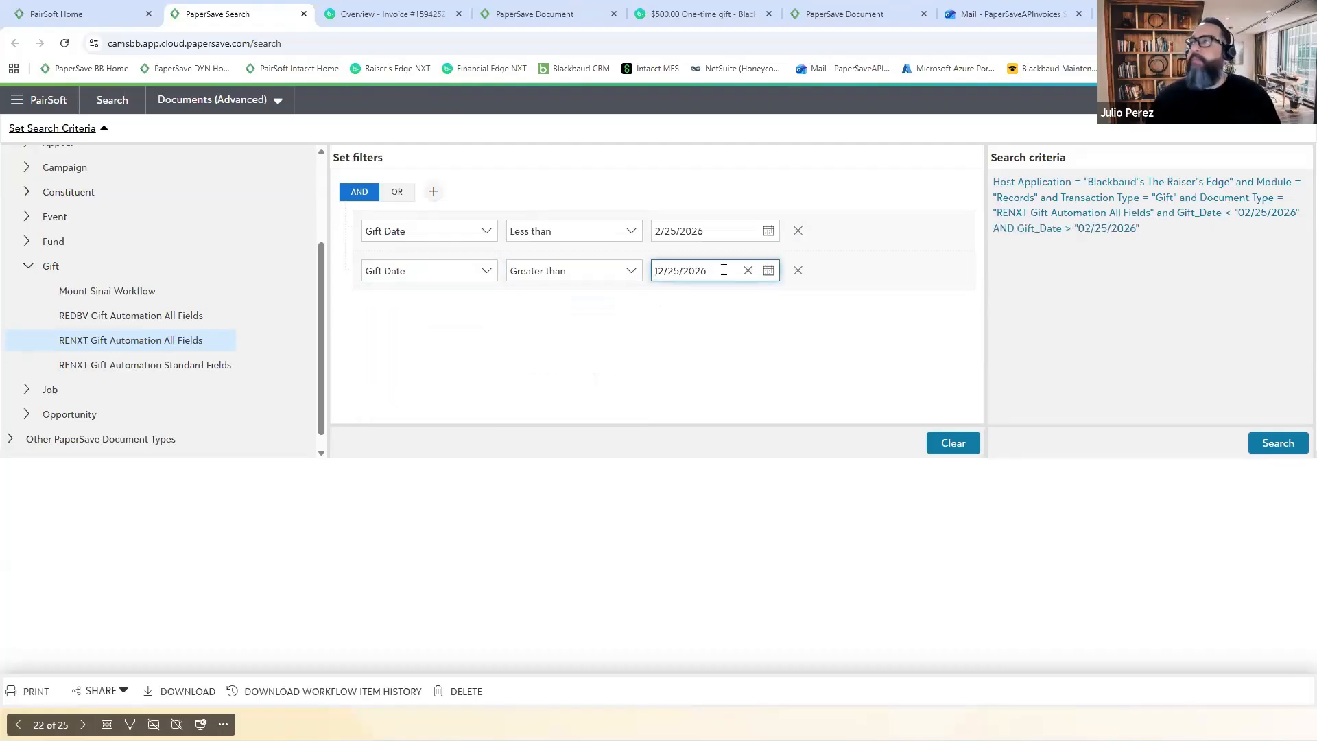
left_click(693, 347)
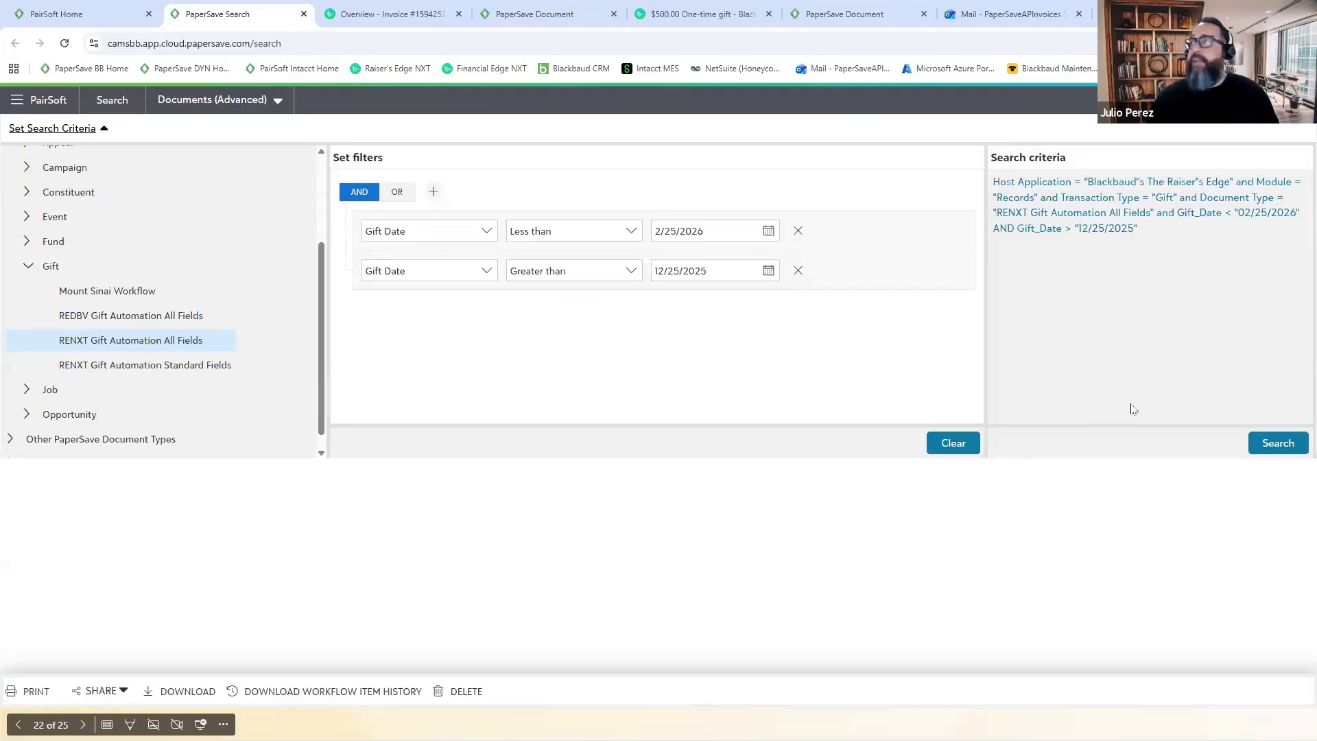
Step: Run the gift search and export all selected results on the page to Excel
left_click(1276, 444)
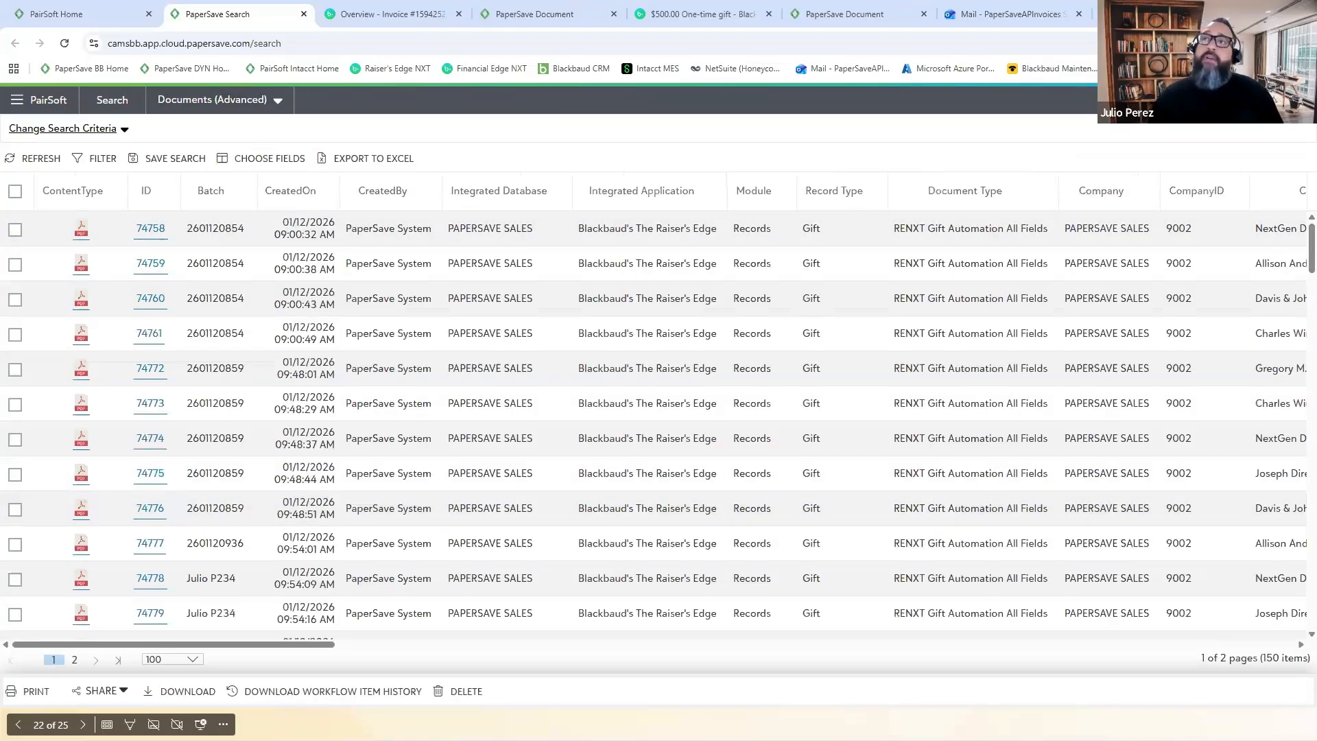
key("ctrl+a")
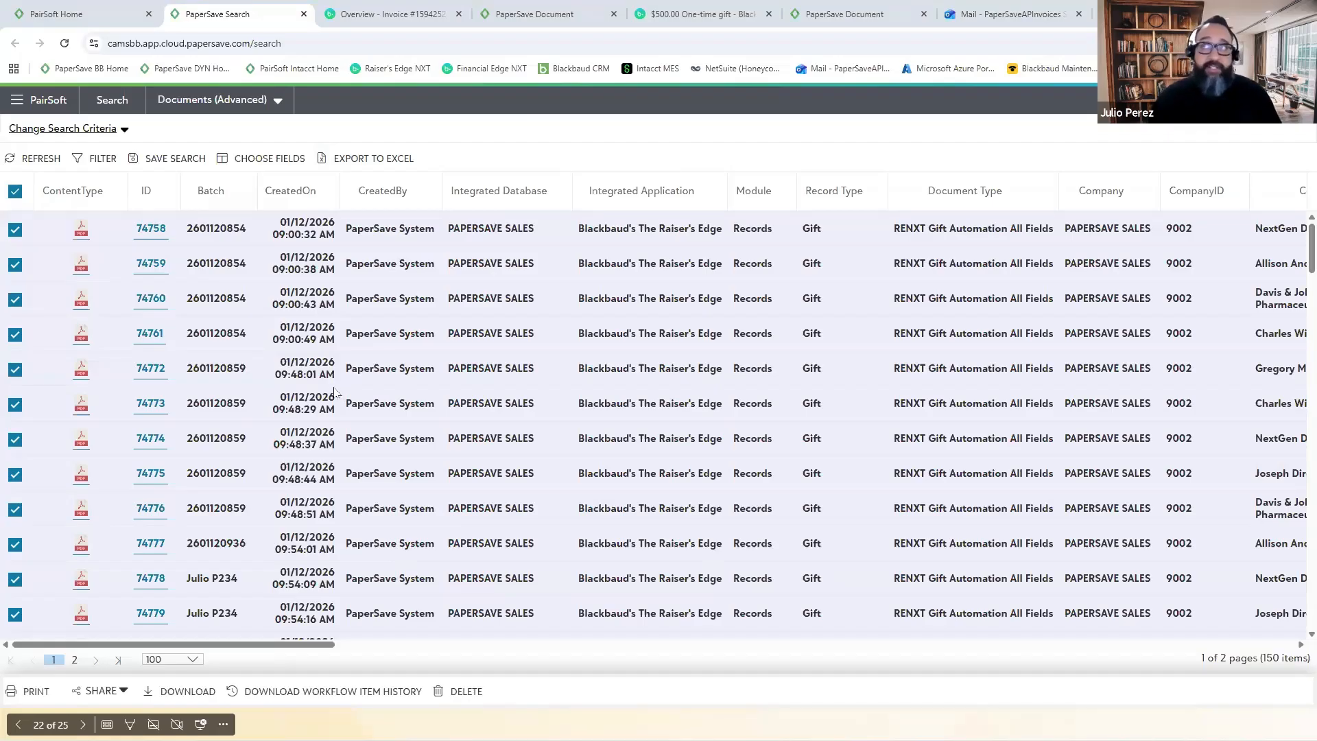
left_click(387, 165)
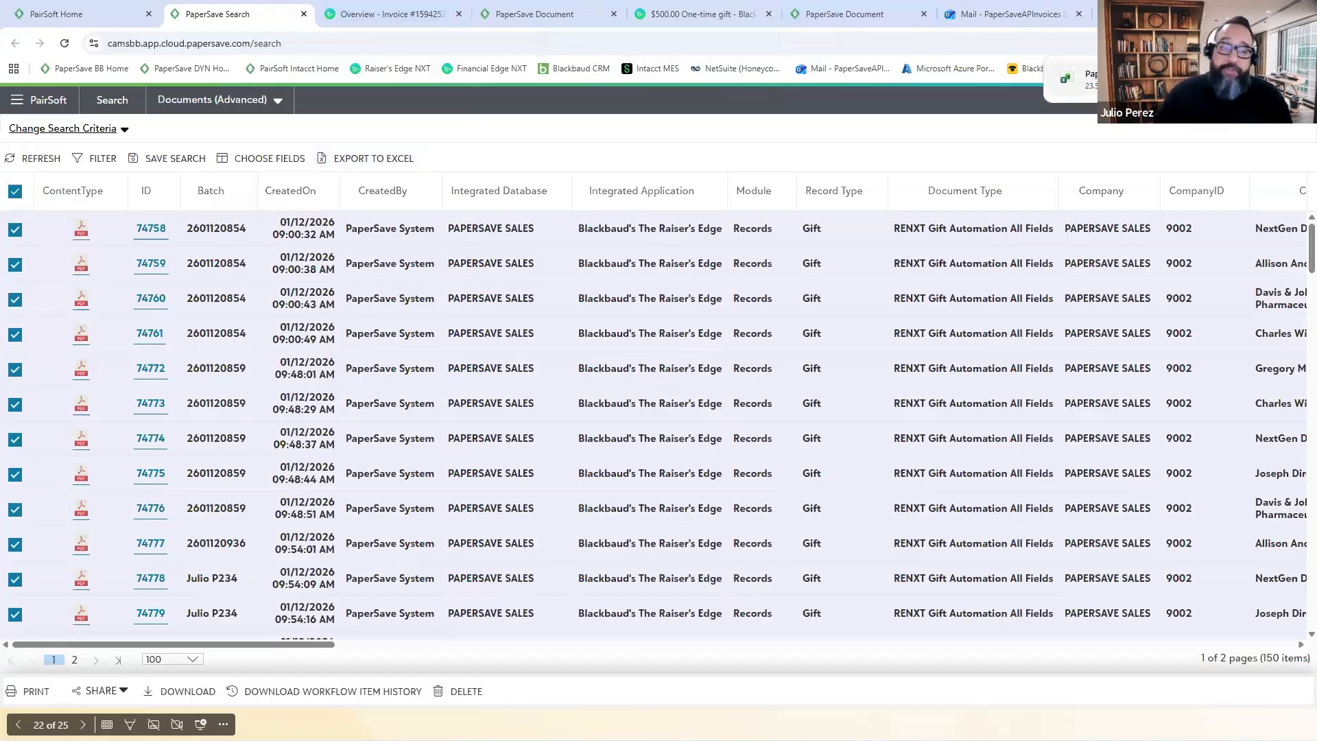
Step: Open the exported PaperSave workbook in Excel and enable editing
left_click(1068, 79)
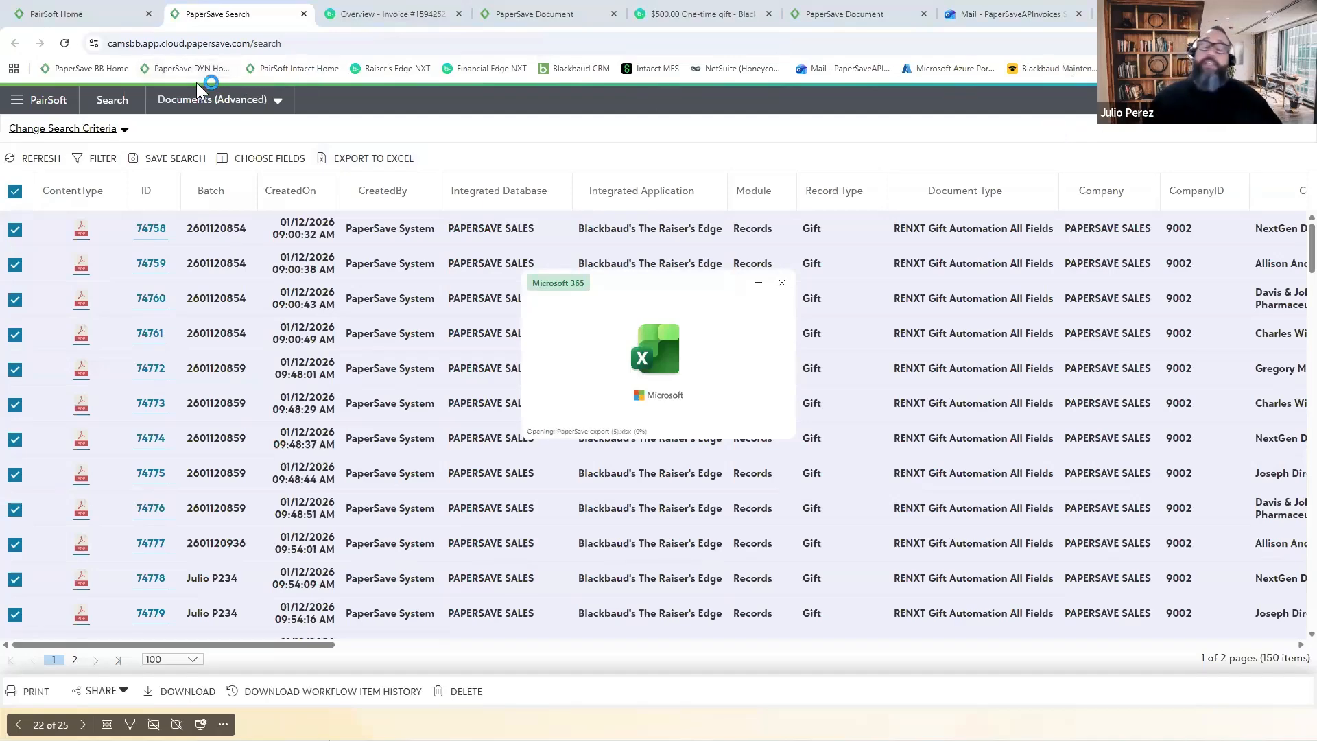
left_click(961, 320)
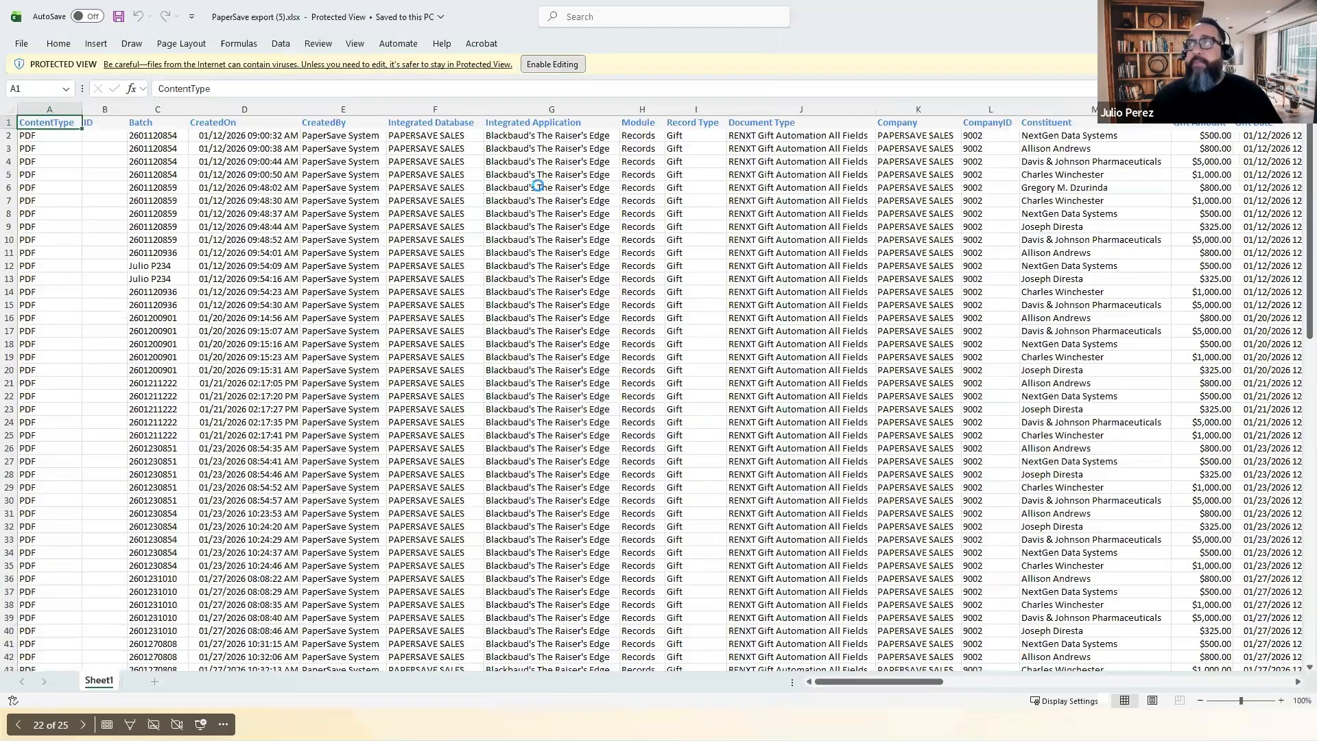
left_click(548, 64)
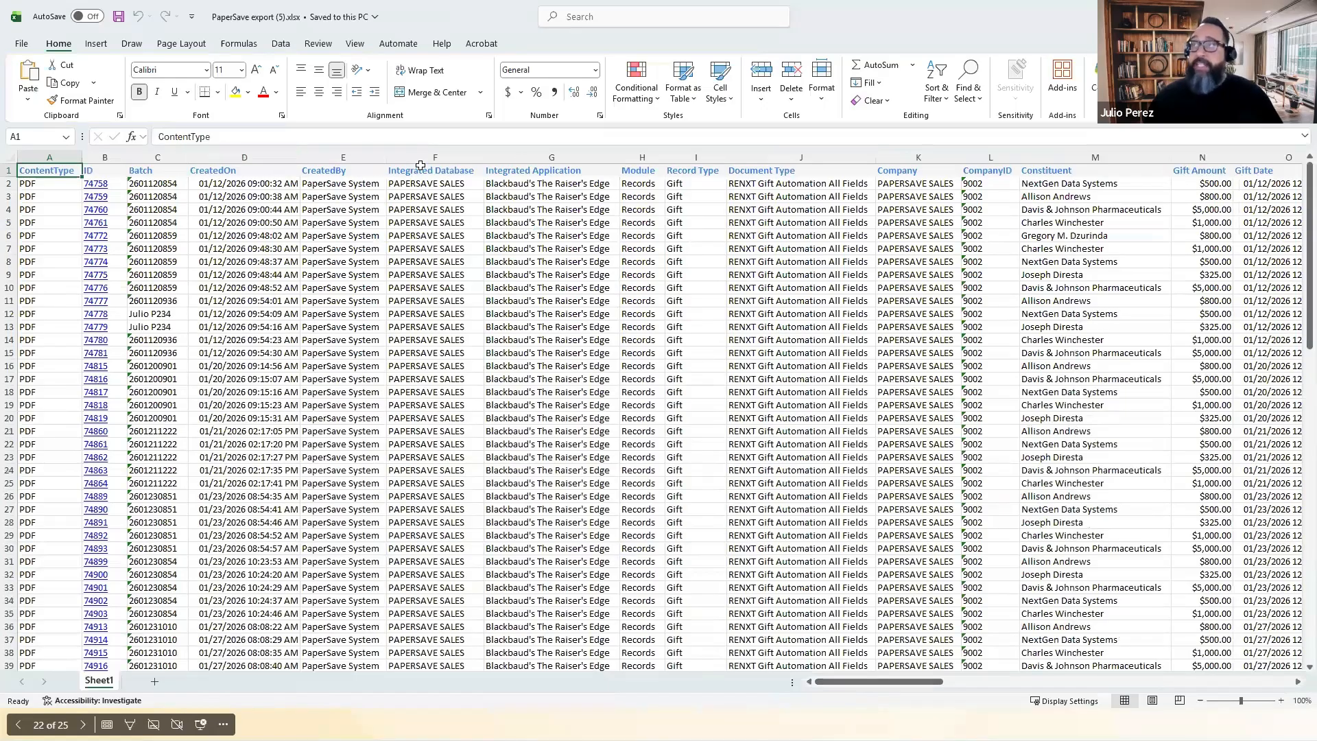
Step: Look across the exported gift columns, view the linked document with ID 74775 in PaperSave, and close it
left_click_drag(878, 684, 960, 683)
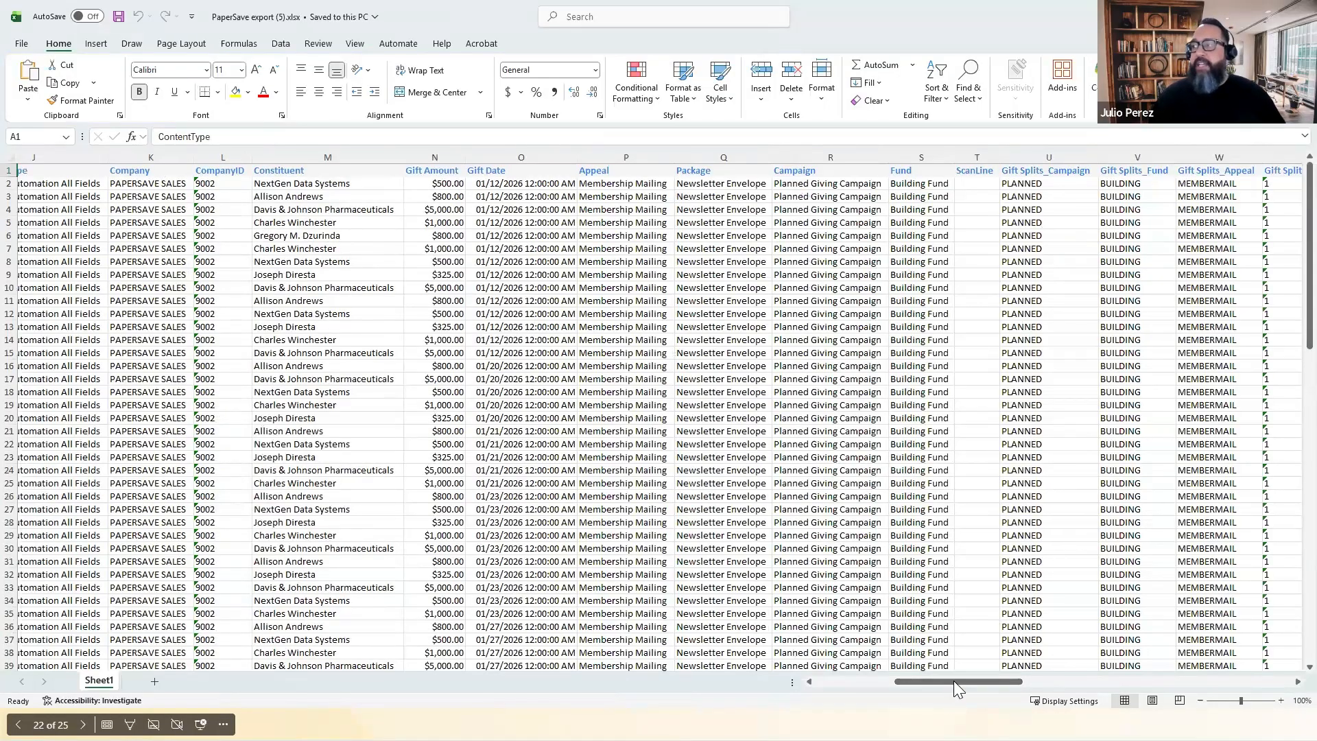
left_click_drag(954, 682, 874, 682)
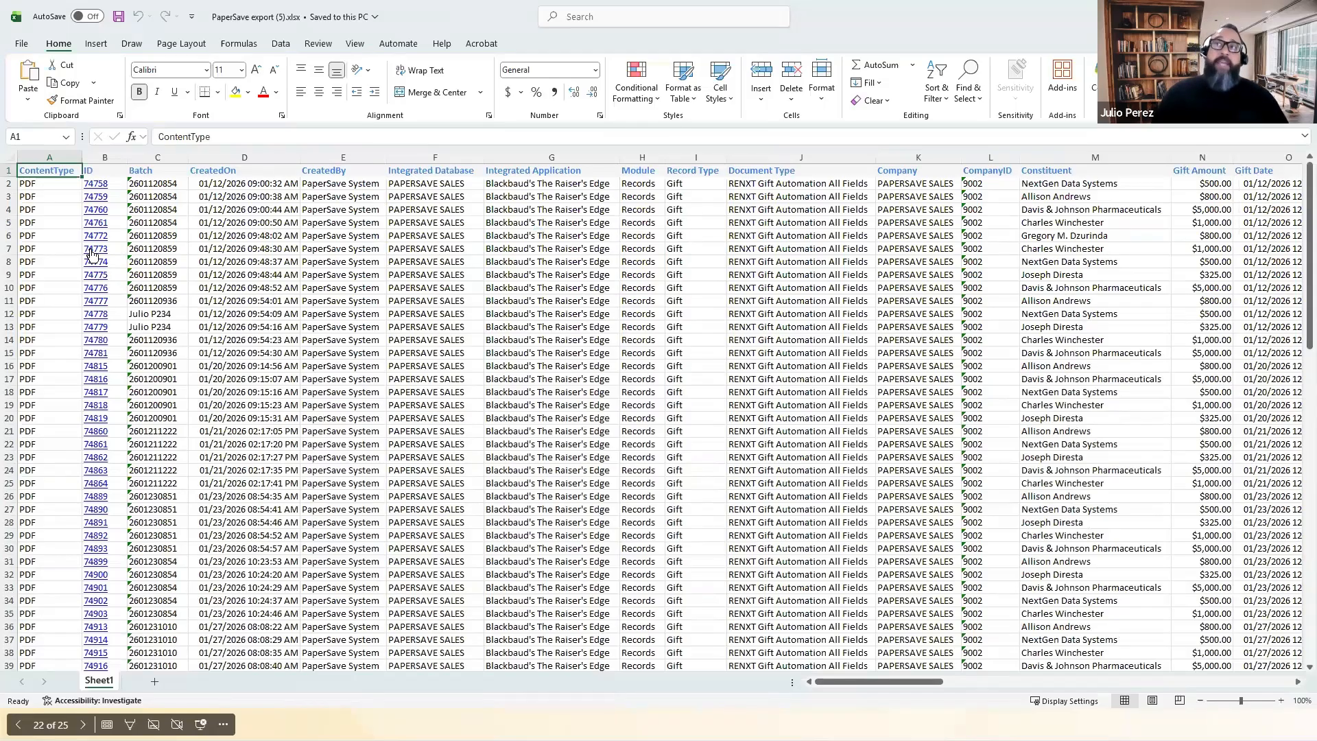
left_click(94, 278)
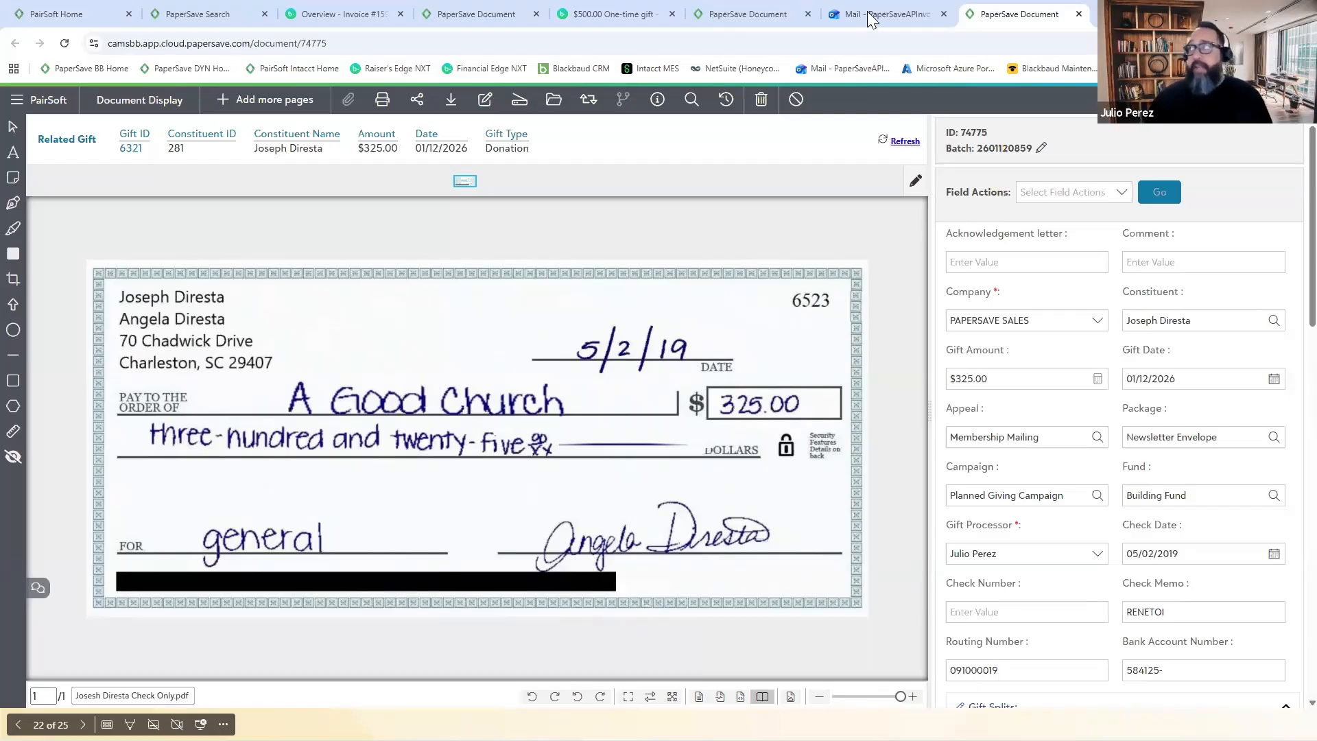
left_click(1079, 13)
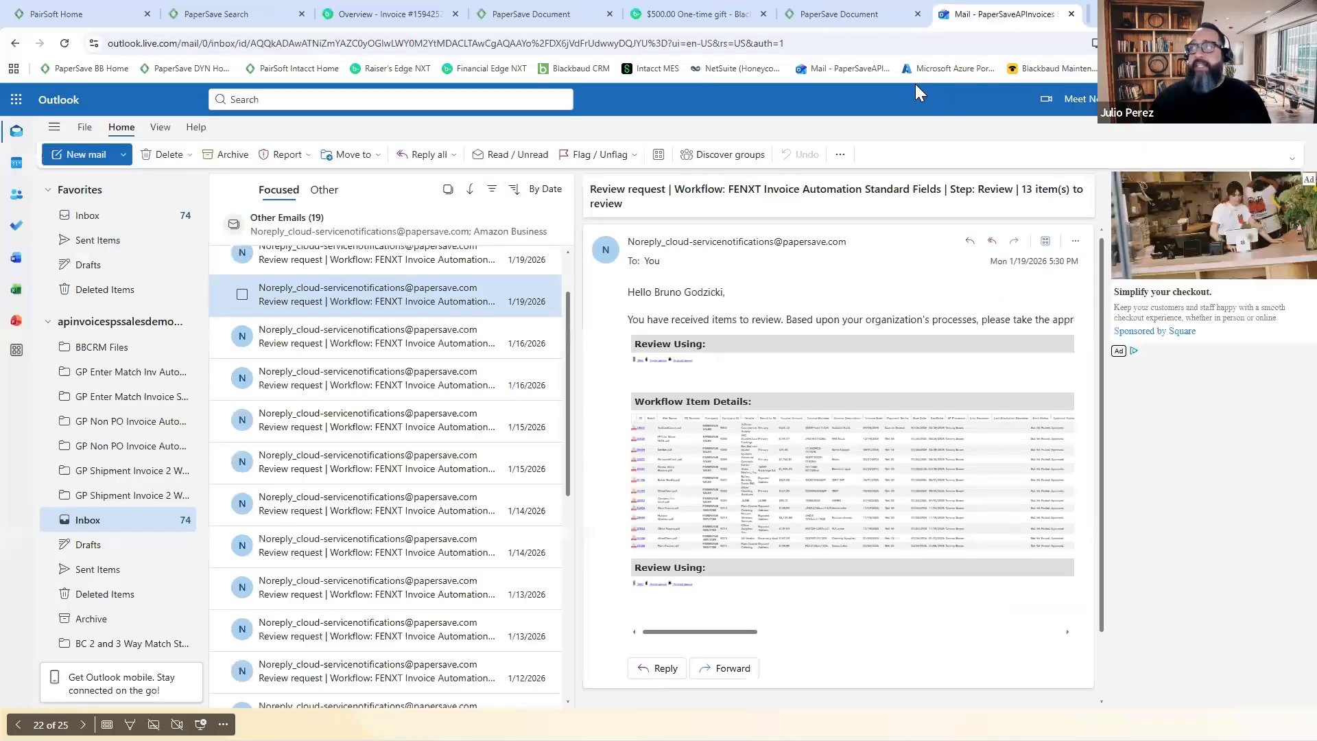
Step: Return to the PairSoft home page and switch back to the slide presentation
left_click(56, 14)
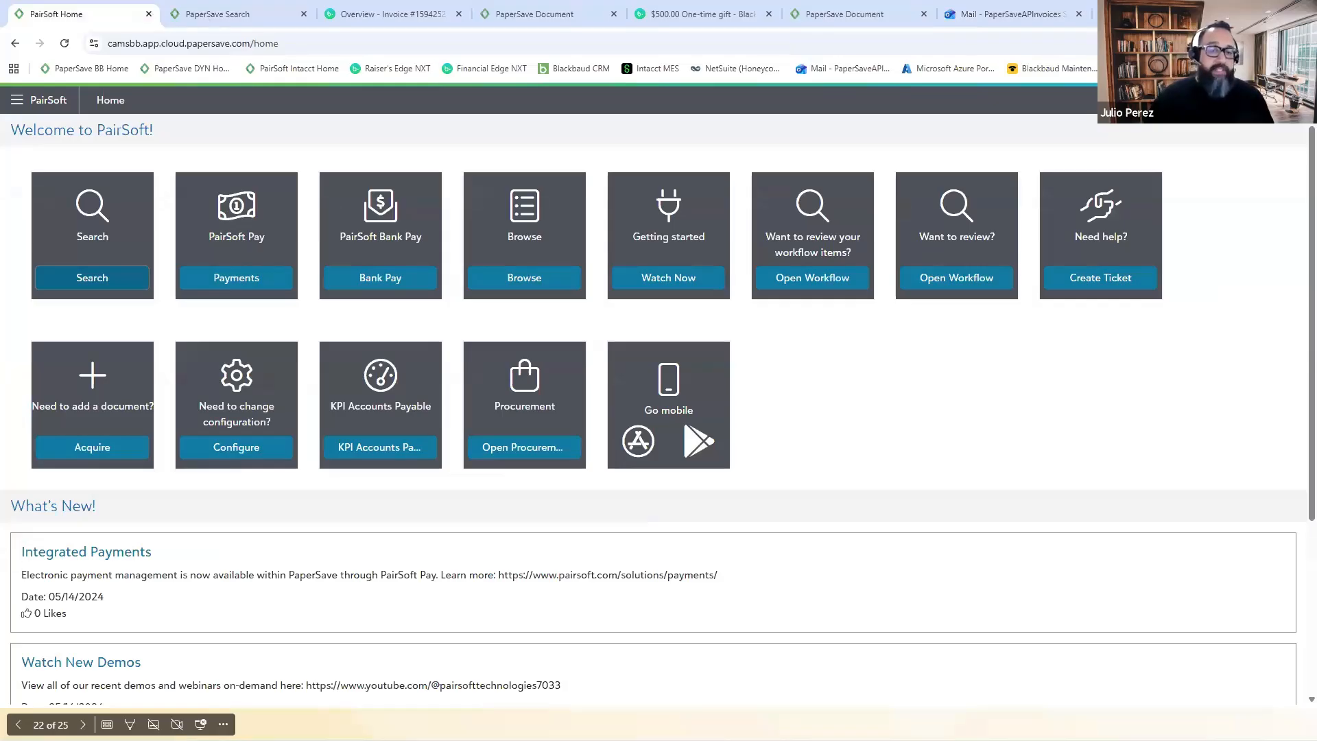
key("alt+Tab")
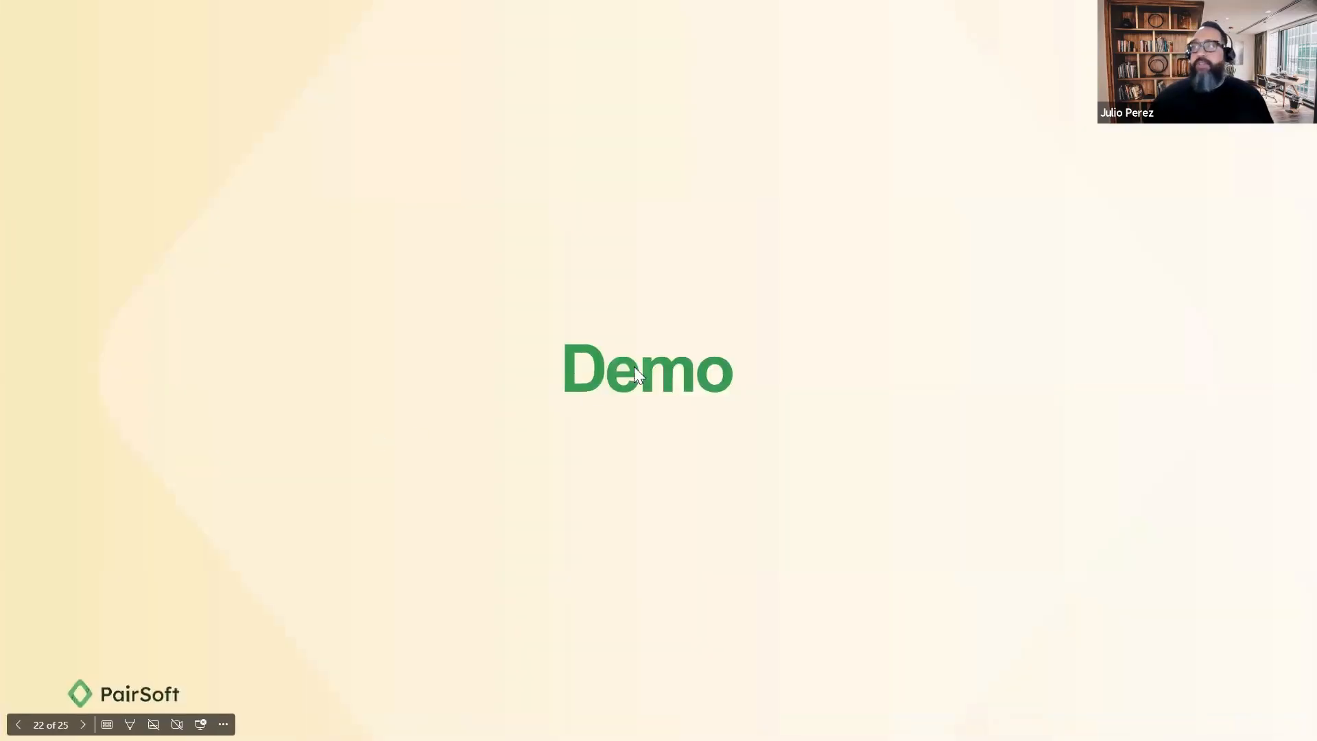
left_click(582, 388)
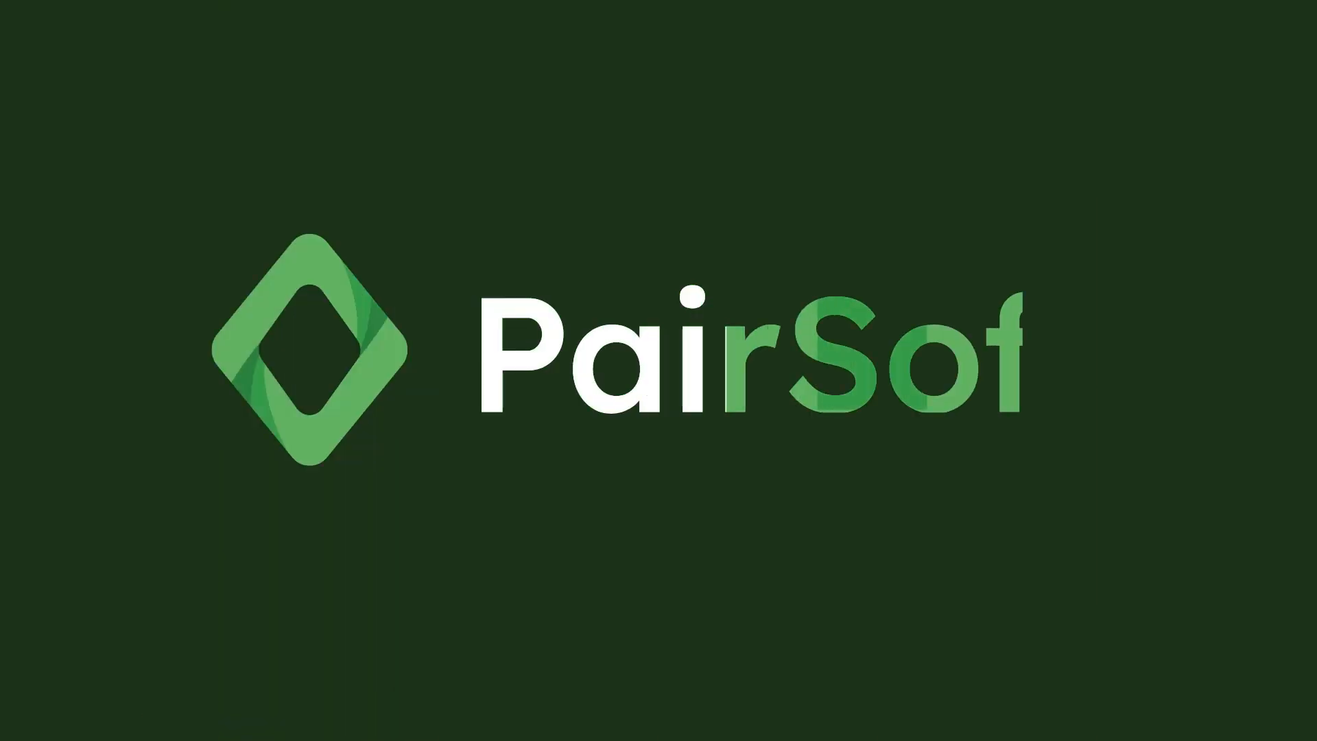